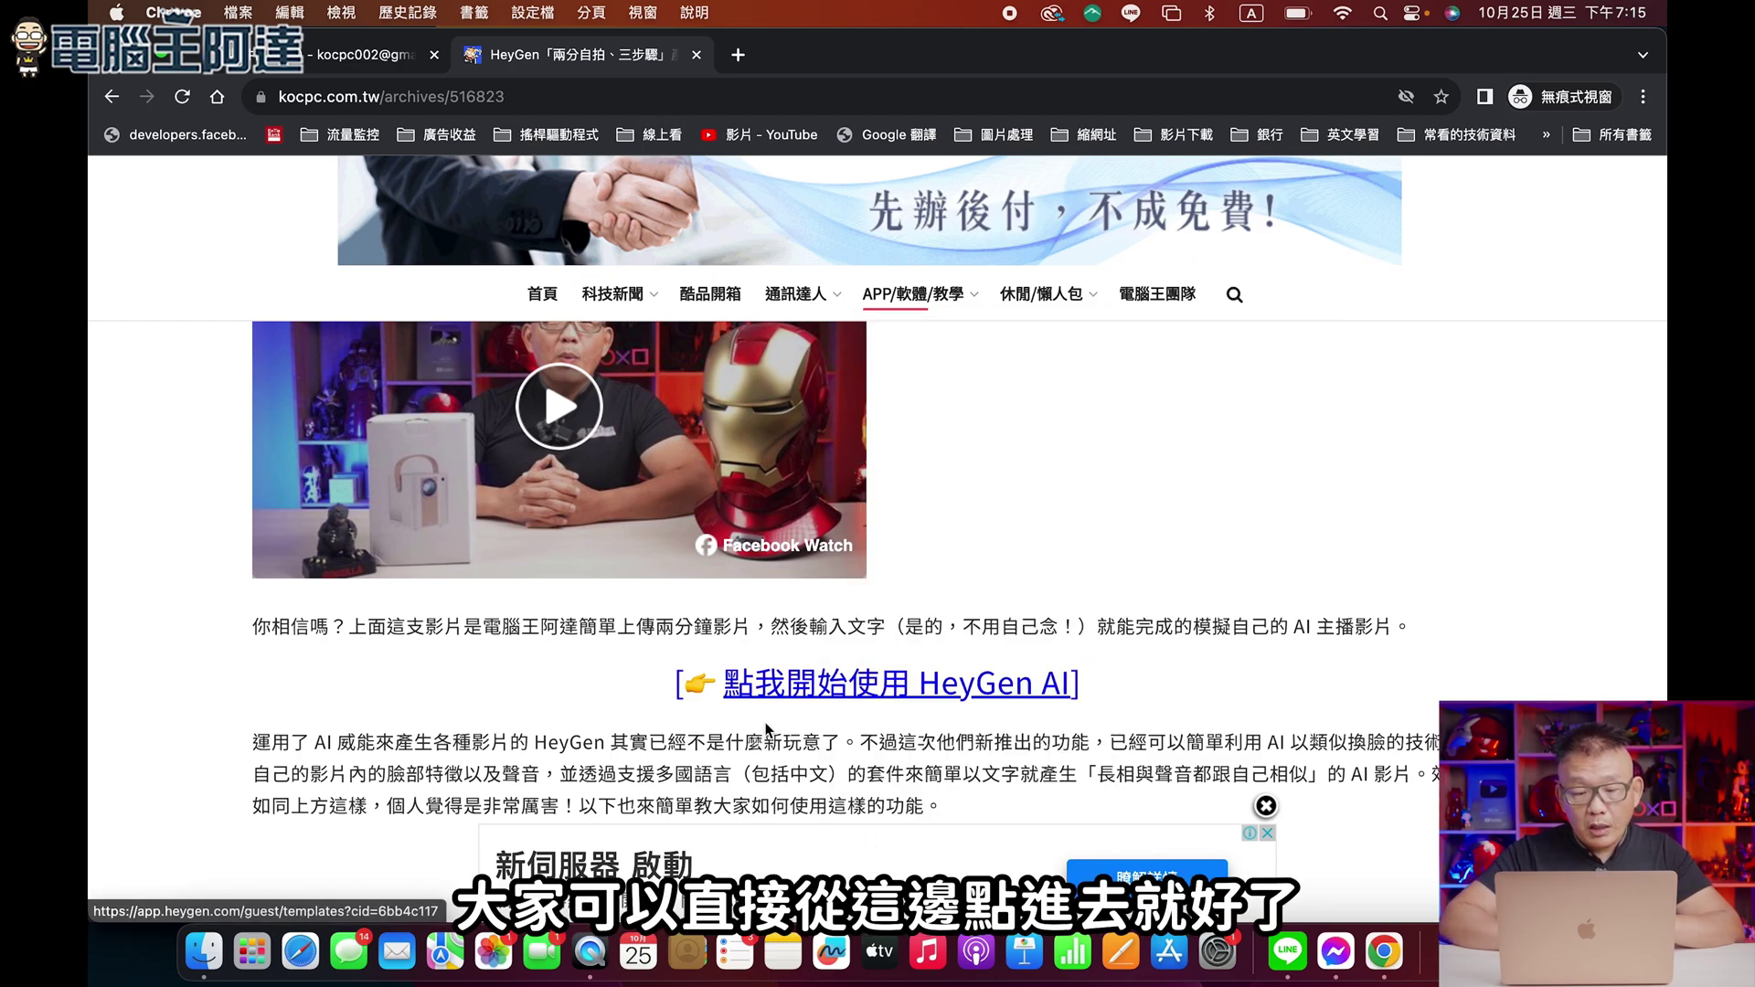
# Sign in to HeyGen from the HeyGen AI link with a Google account.
pyautogui.click(789, 692)
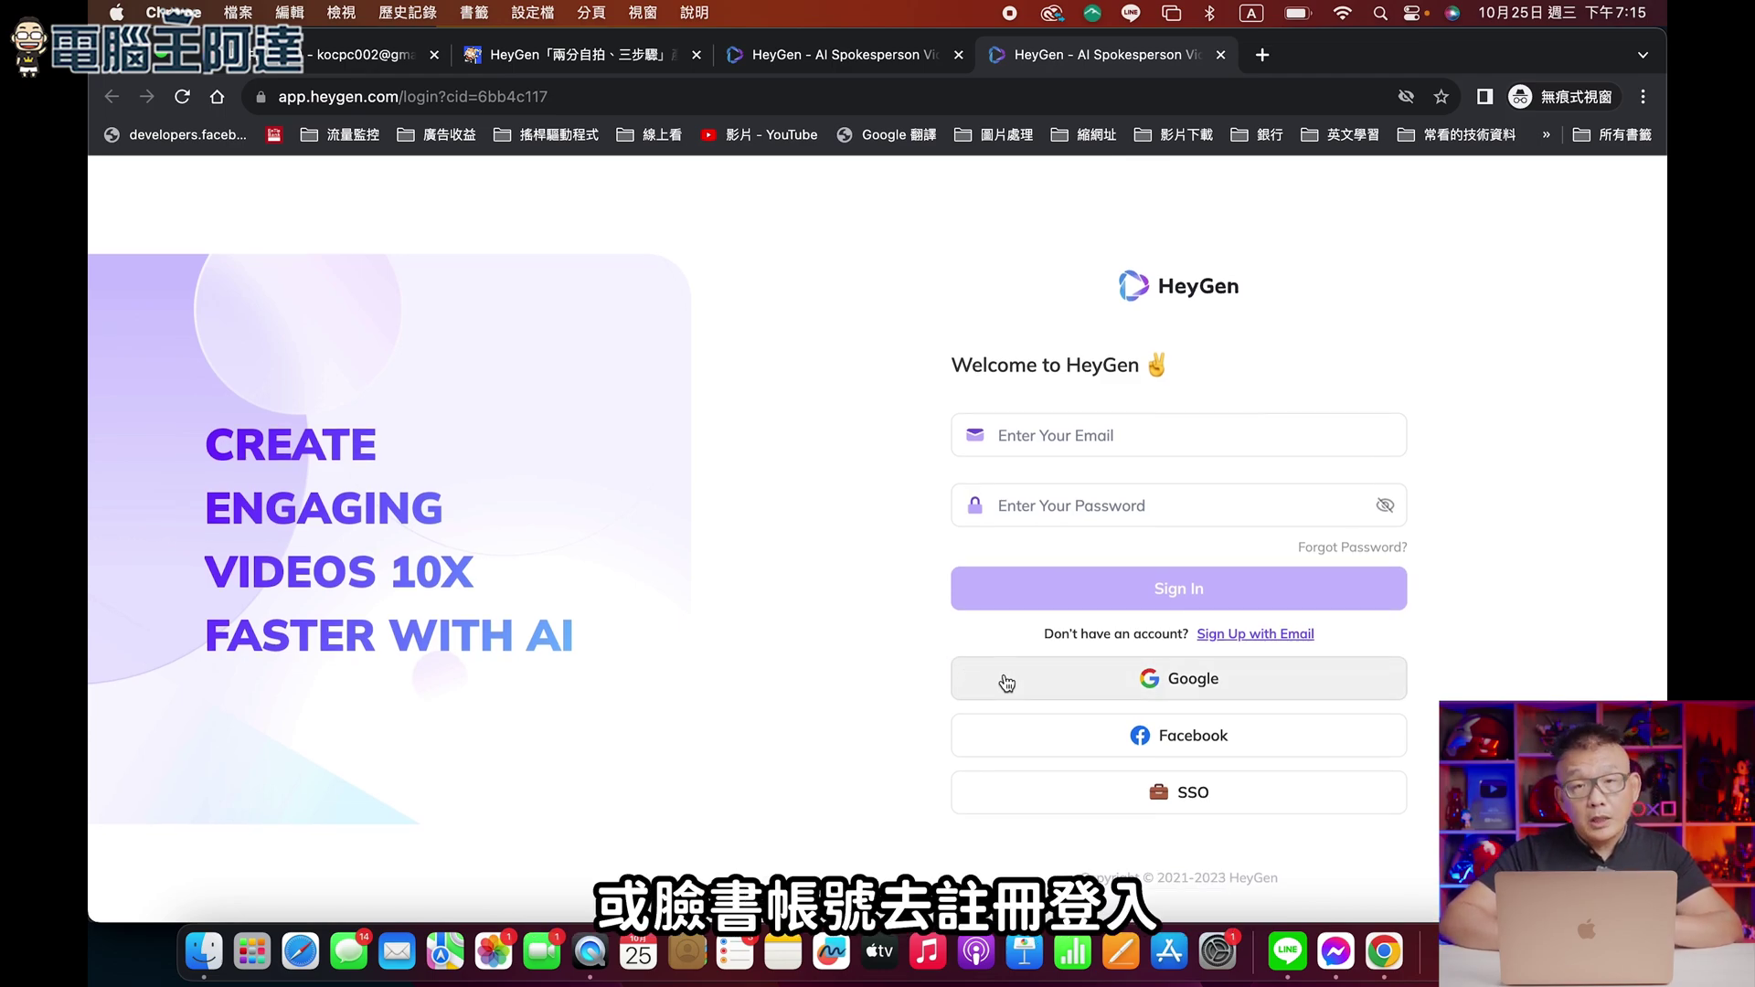
pyautogui.click(1041, 689)
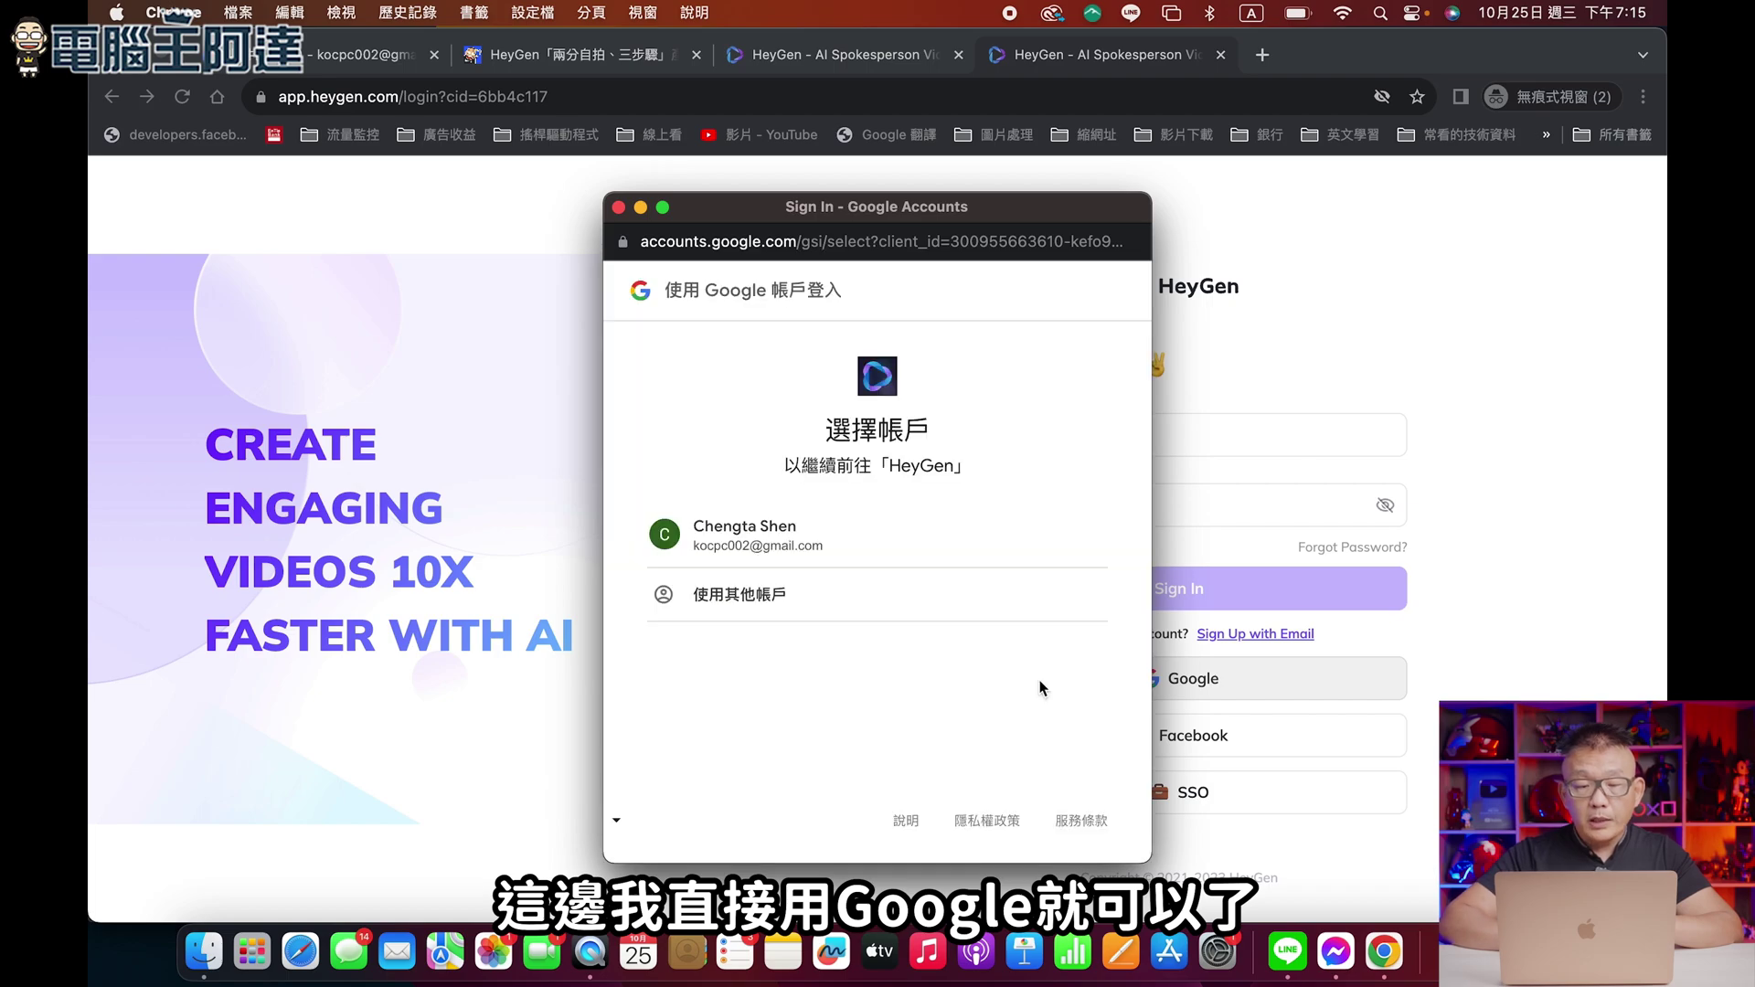
pyautogui.click(800, 548)
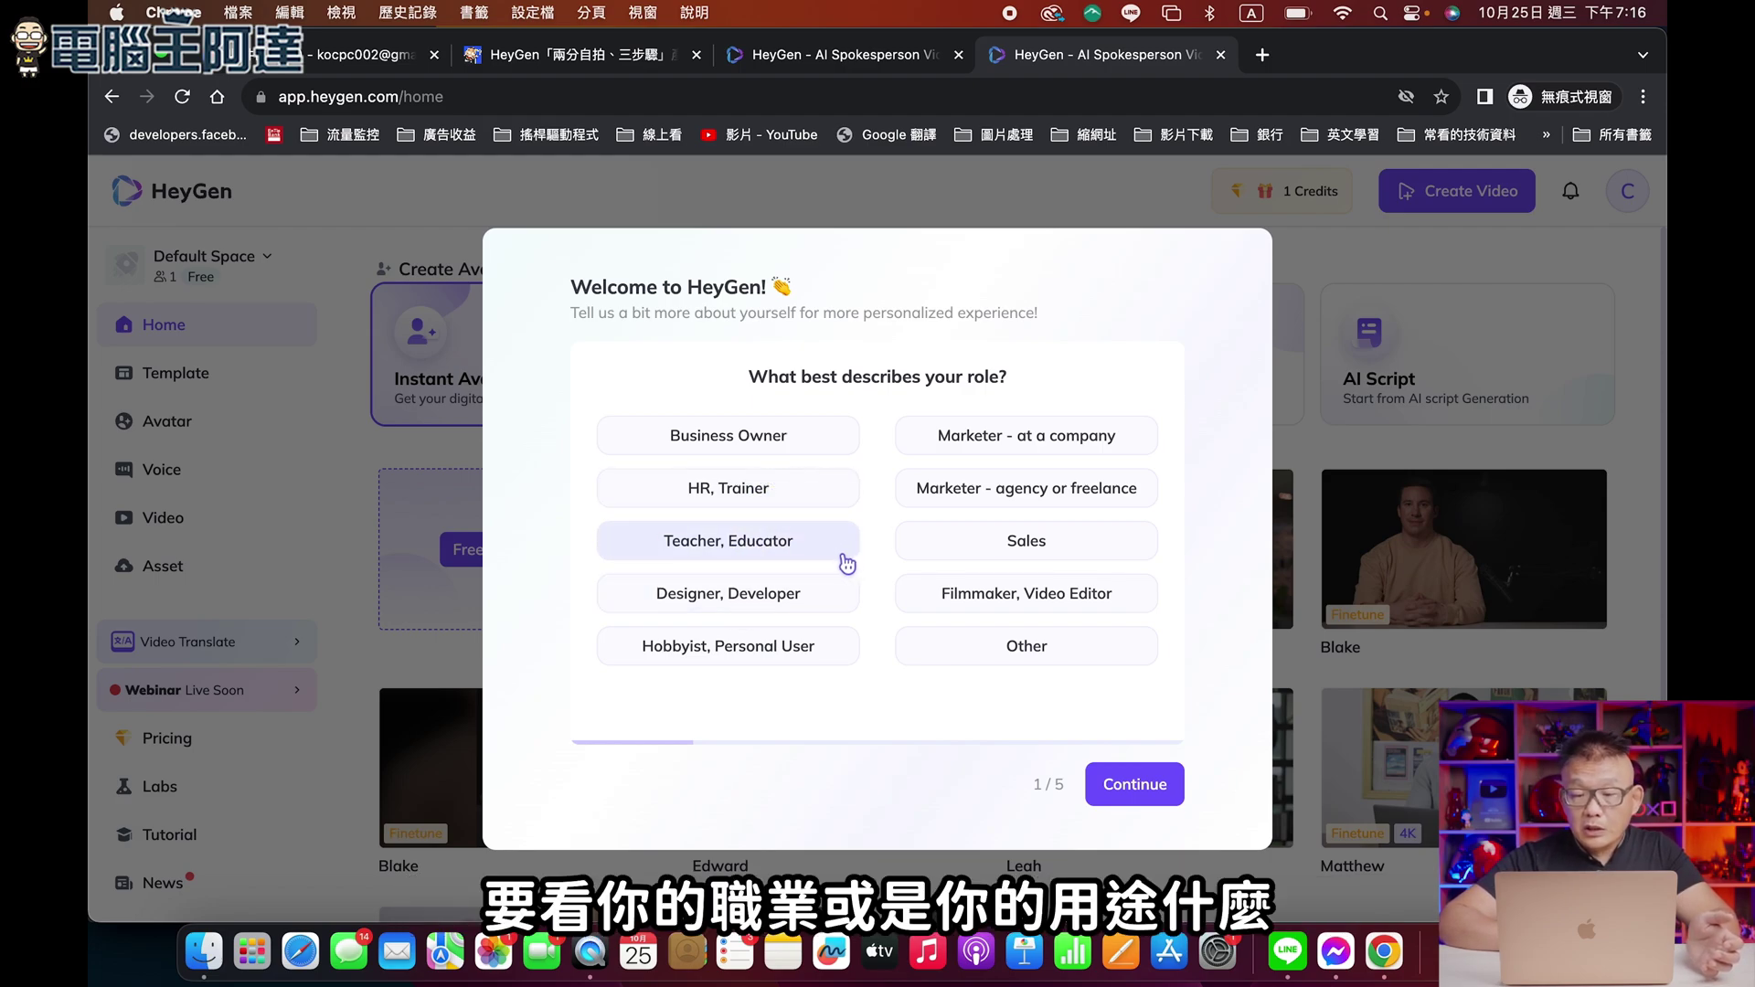
# Answer the survey's role question, choose News, Media, Press as industry and 2 - 5 as company size.
pyautogui.click(938, 644)
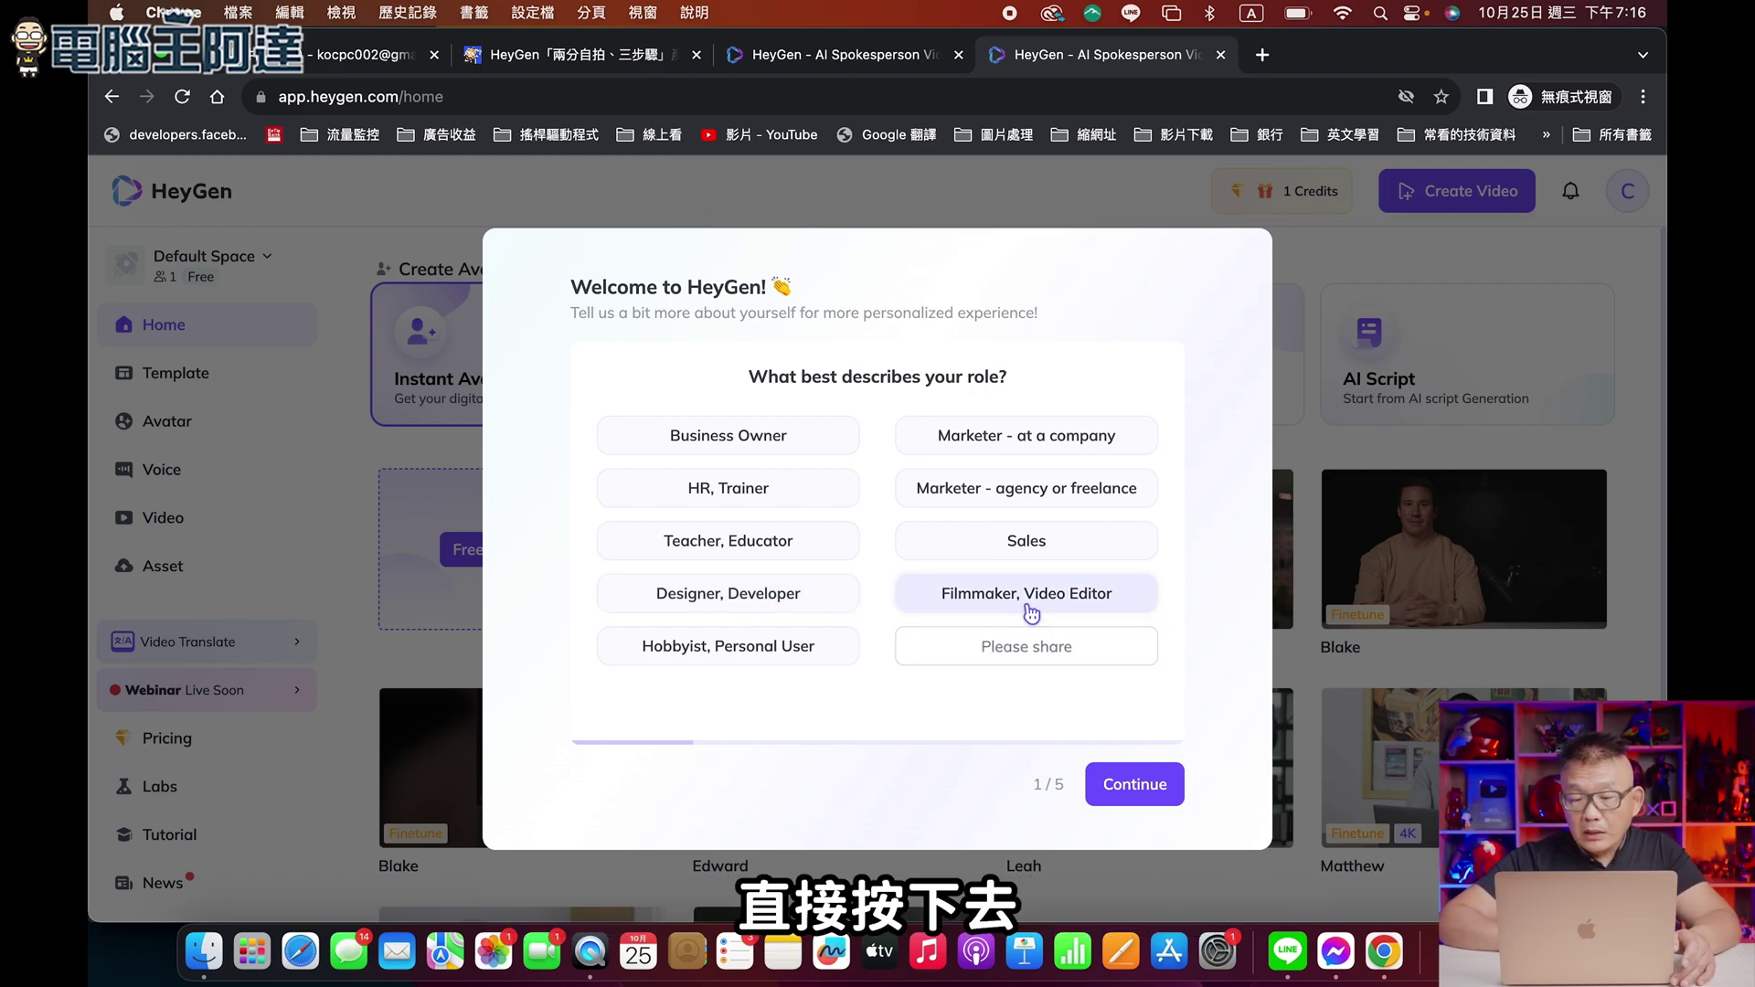
pyautogui.click(1120, 783)
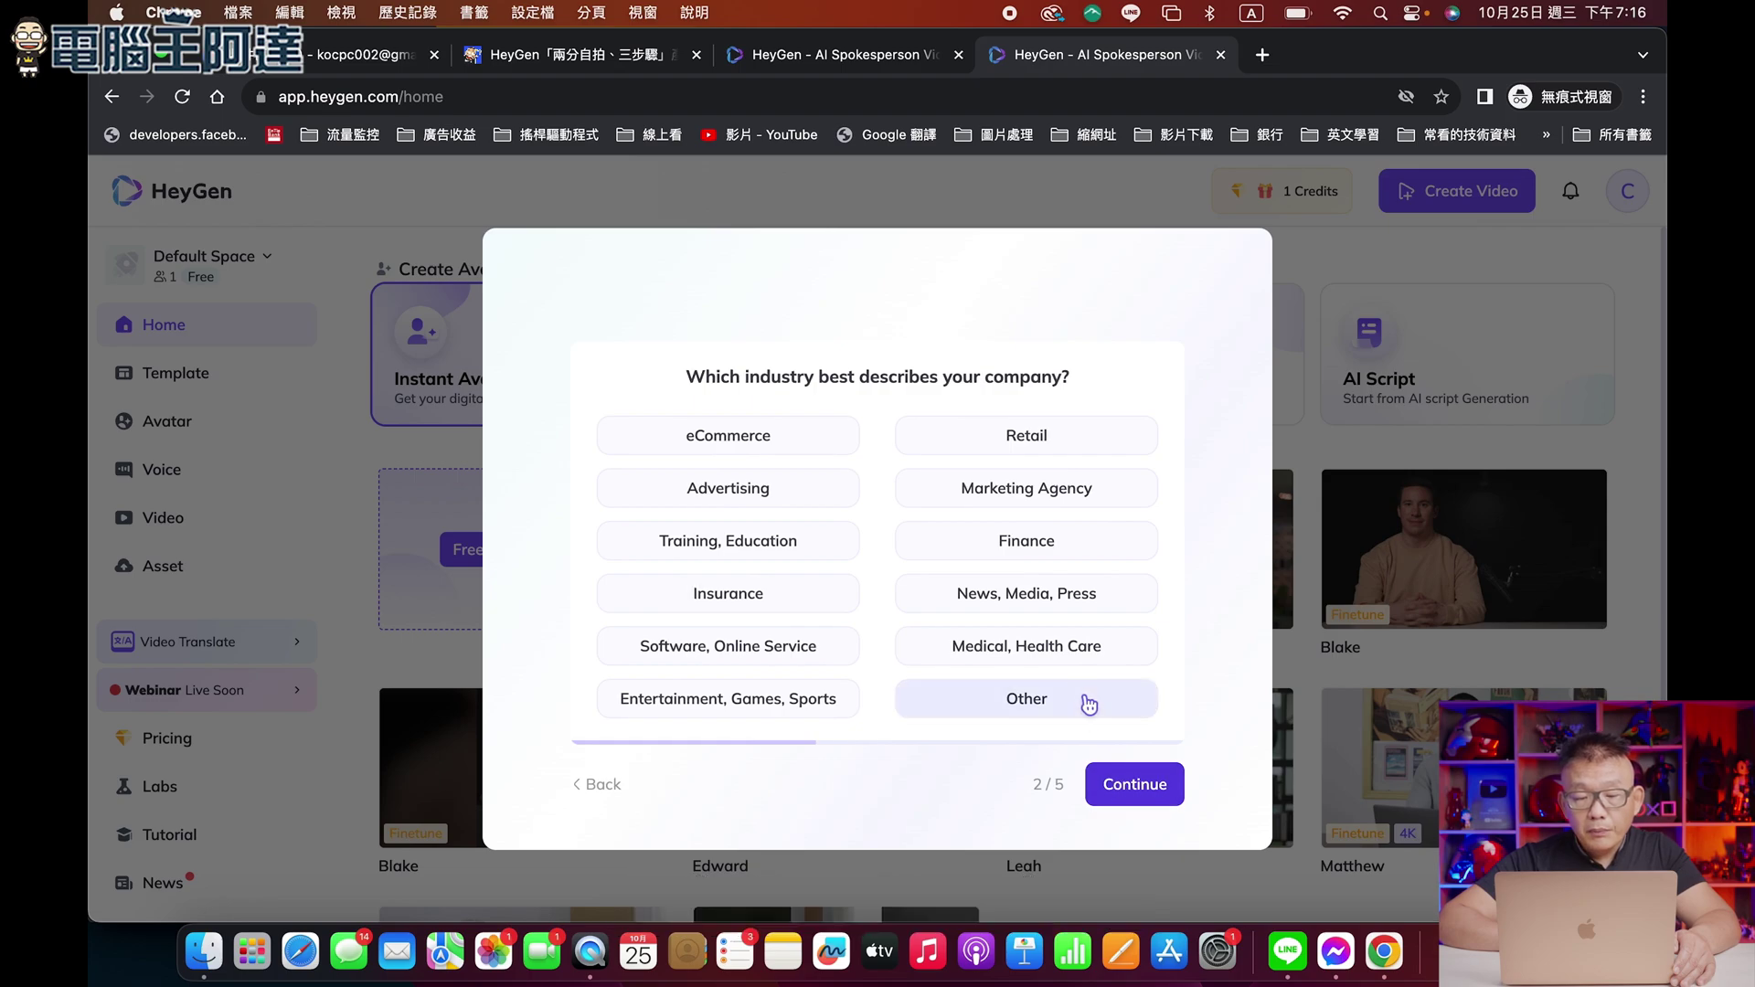
pyautogui.click(973, 611)
pyautogui.click(1116, 794)
pyautogui.click(1009, 446)
# Answer the video-type and how-you-heard questions, then submit the welcome survey.
pyautogui.click(1137, 784)
pyautogui.click(776, 556)
pyautogui.click(1136, 784)
pyautogui.click(796, 598)
pyautogui.click(1141, 784)
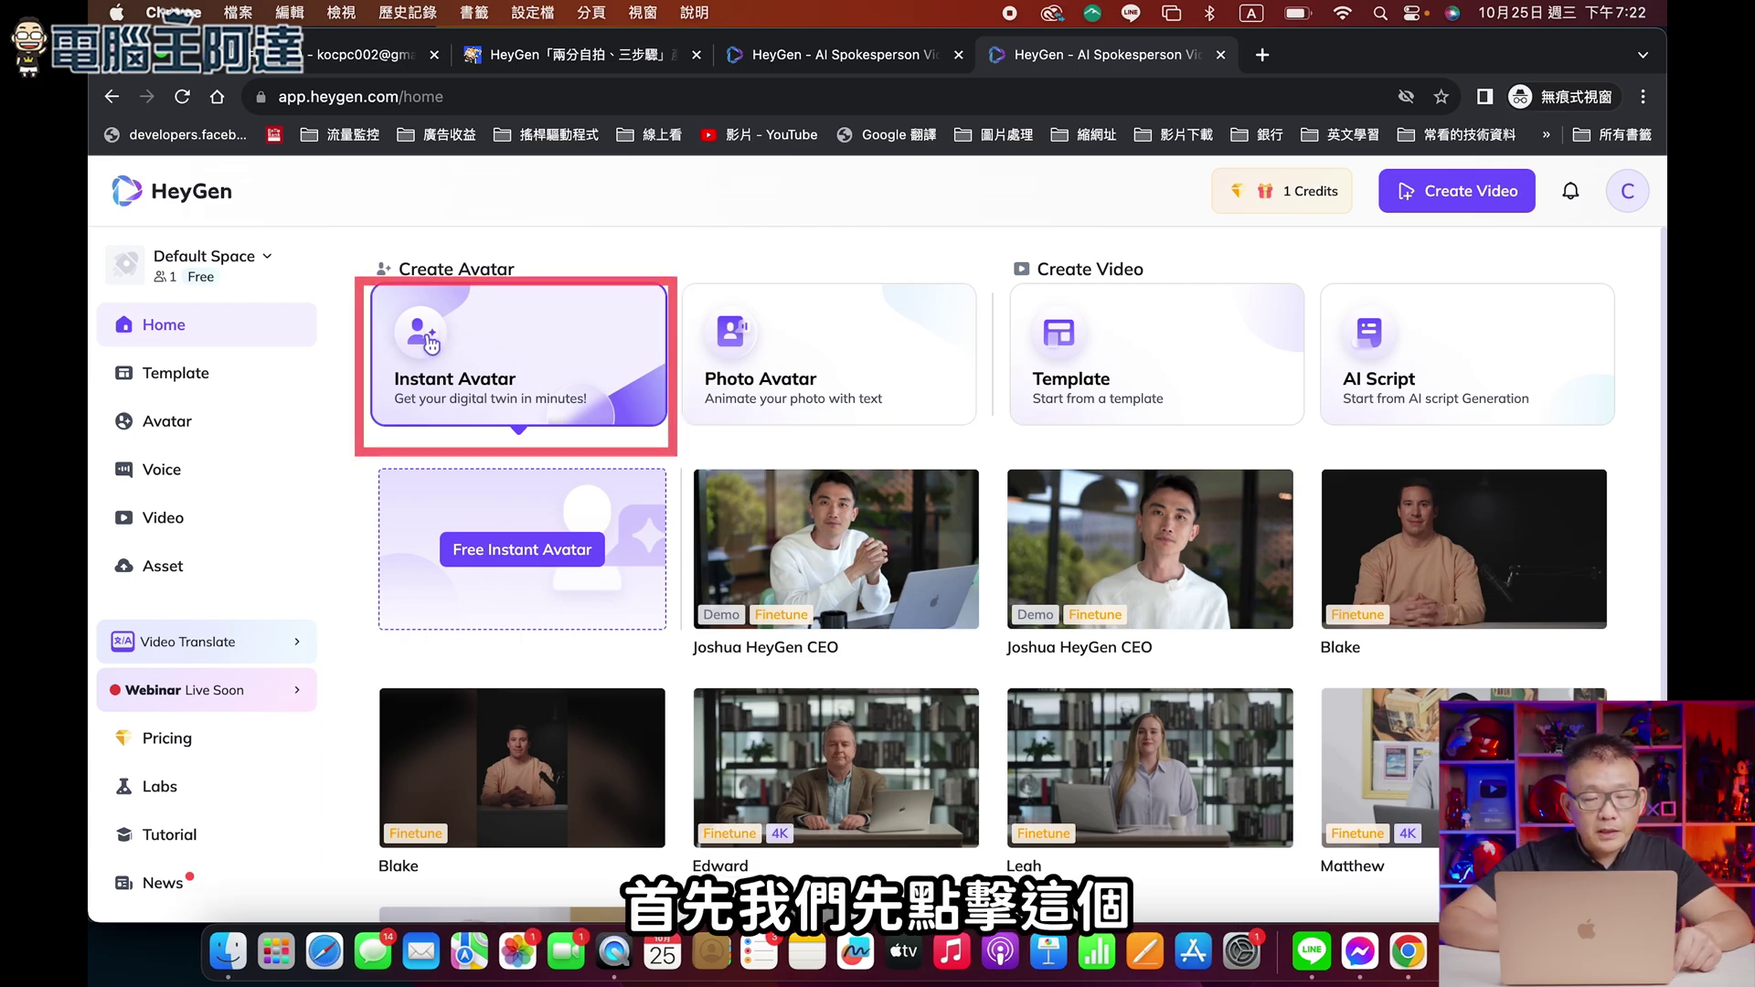
# Start a free instant avatar, choose video instructions, and advance to footage upload.
pyautogui.click(498, 548)
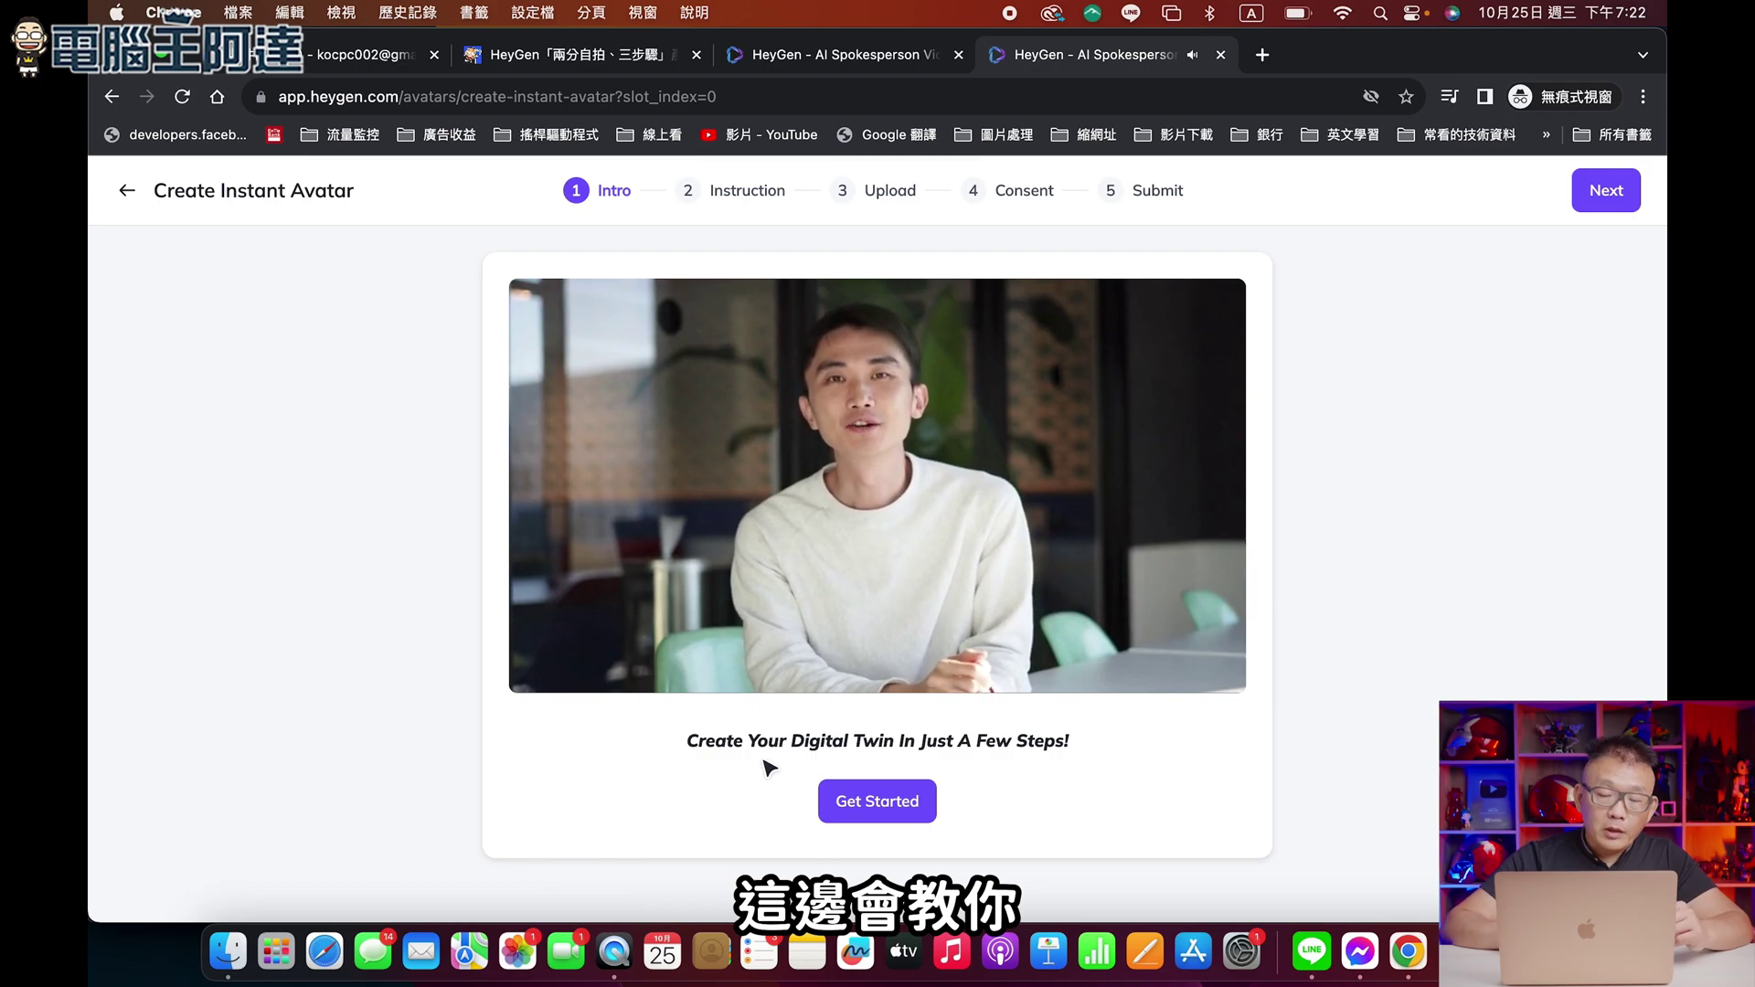
pyautogui.click(845, 822)
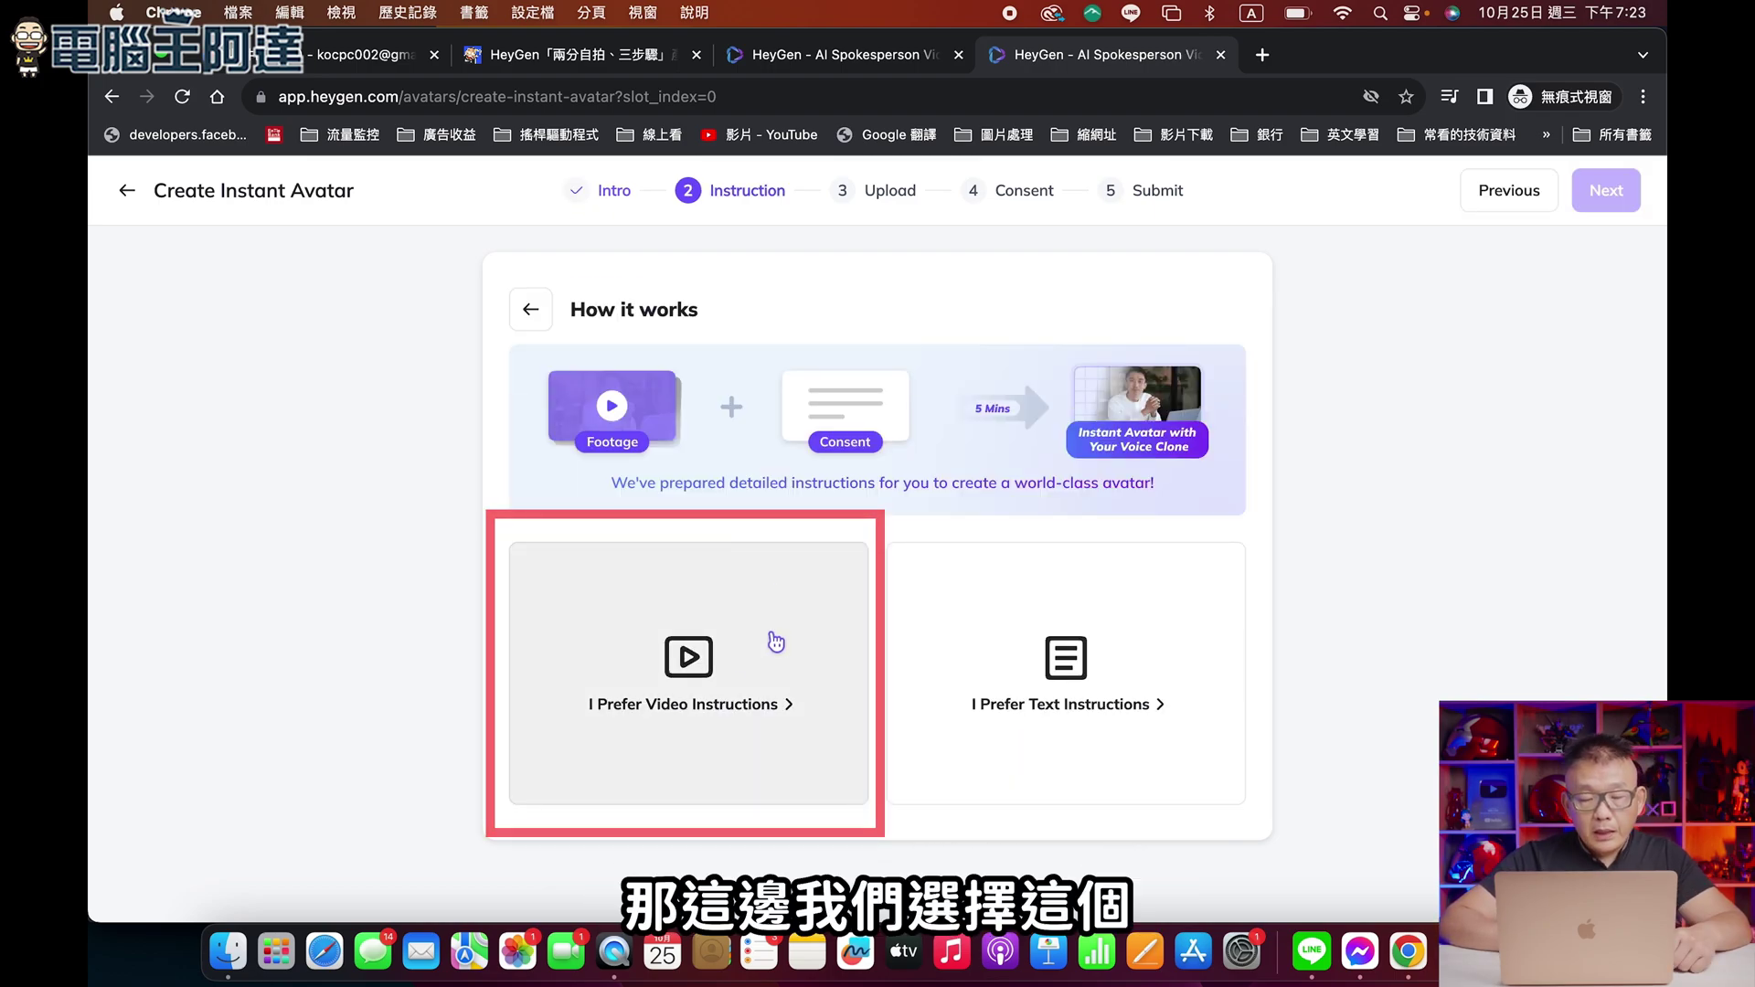
pyautogui.click(677, 677)
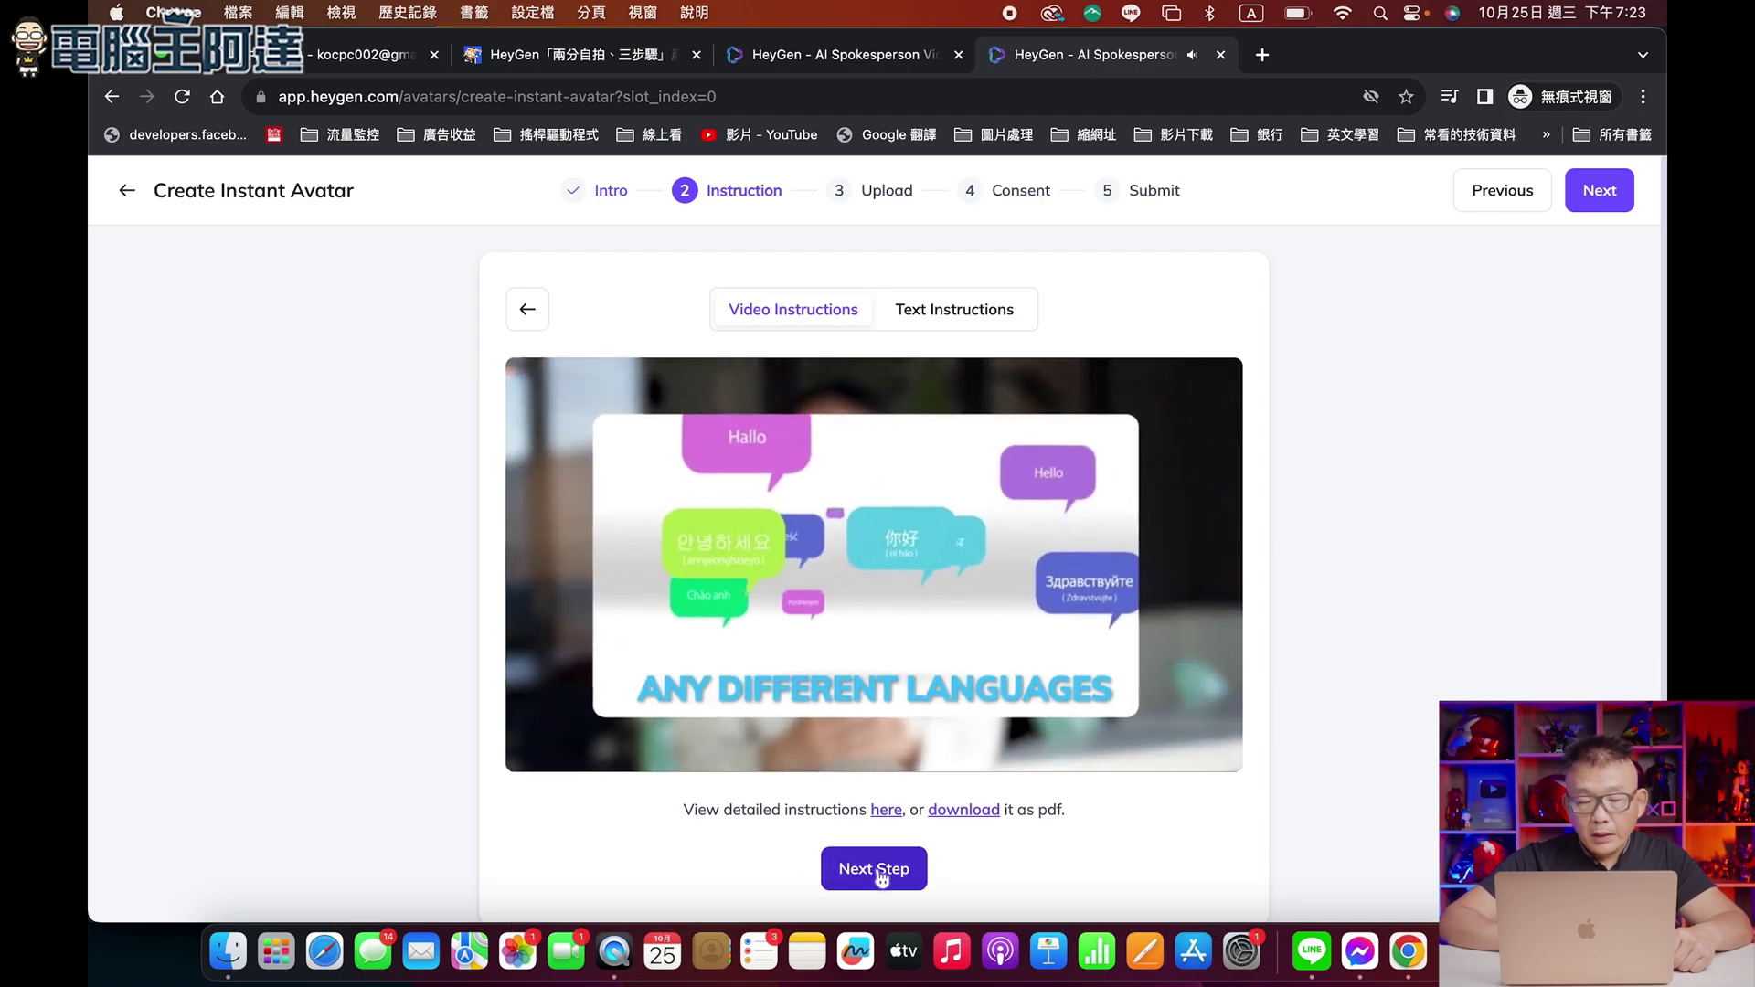
pyautogui.click(881, 878)
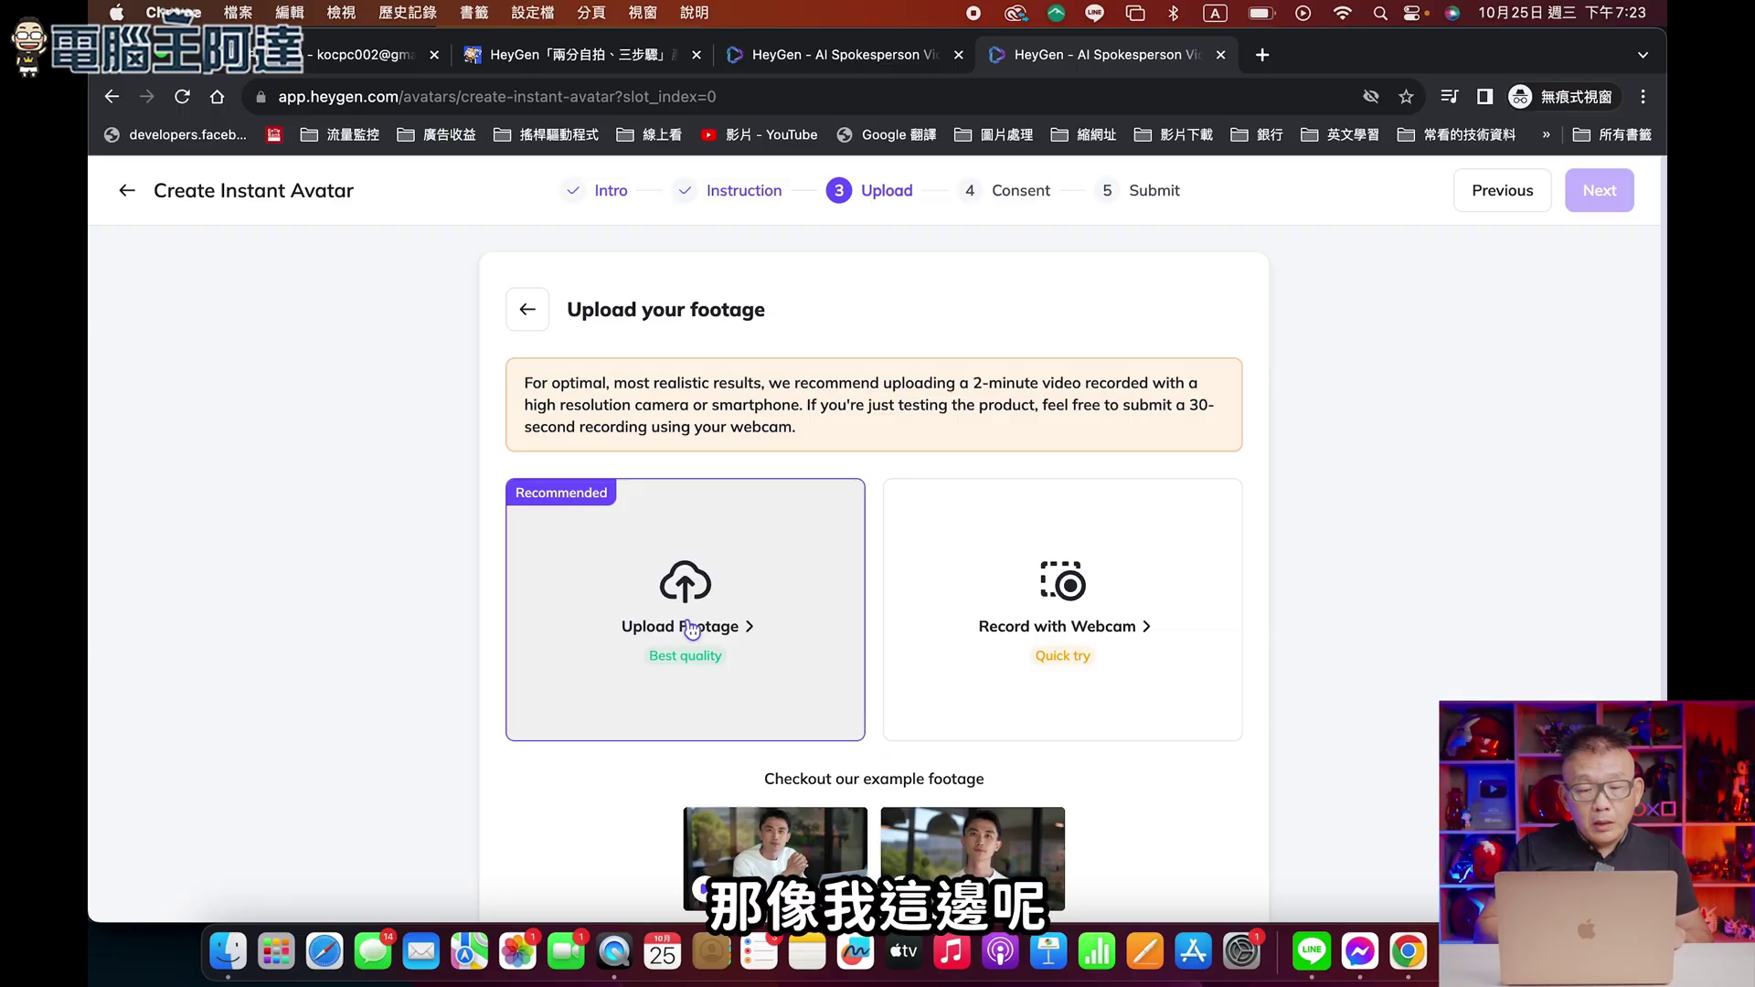
# Upload 10月23日.mp4 from local files as footage and skim through its preview.
pyautogui.click(701, 628)
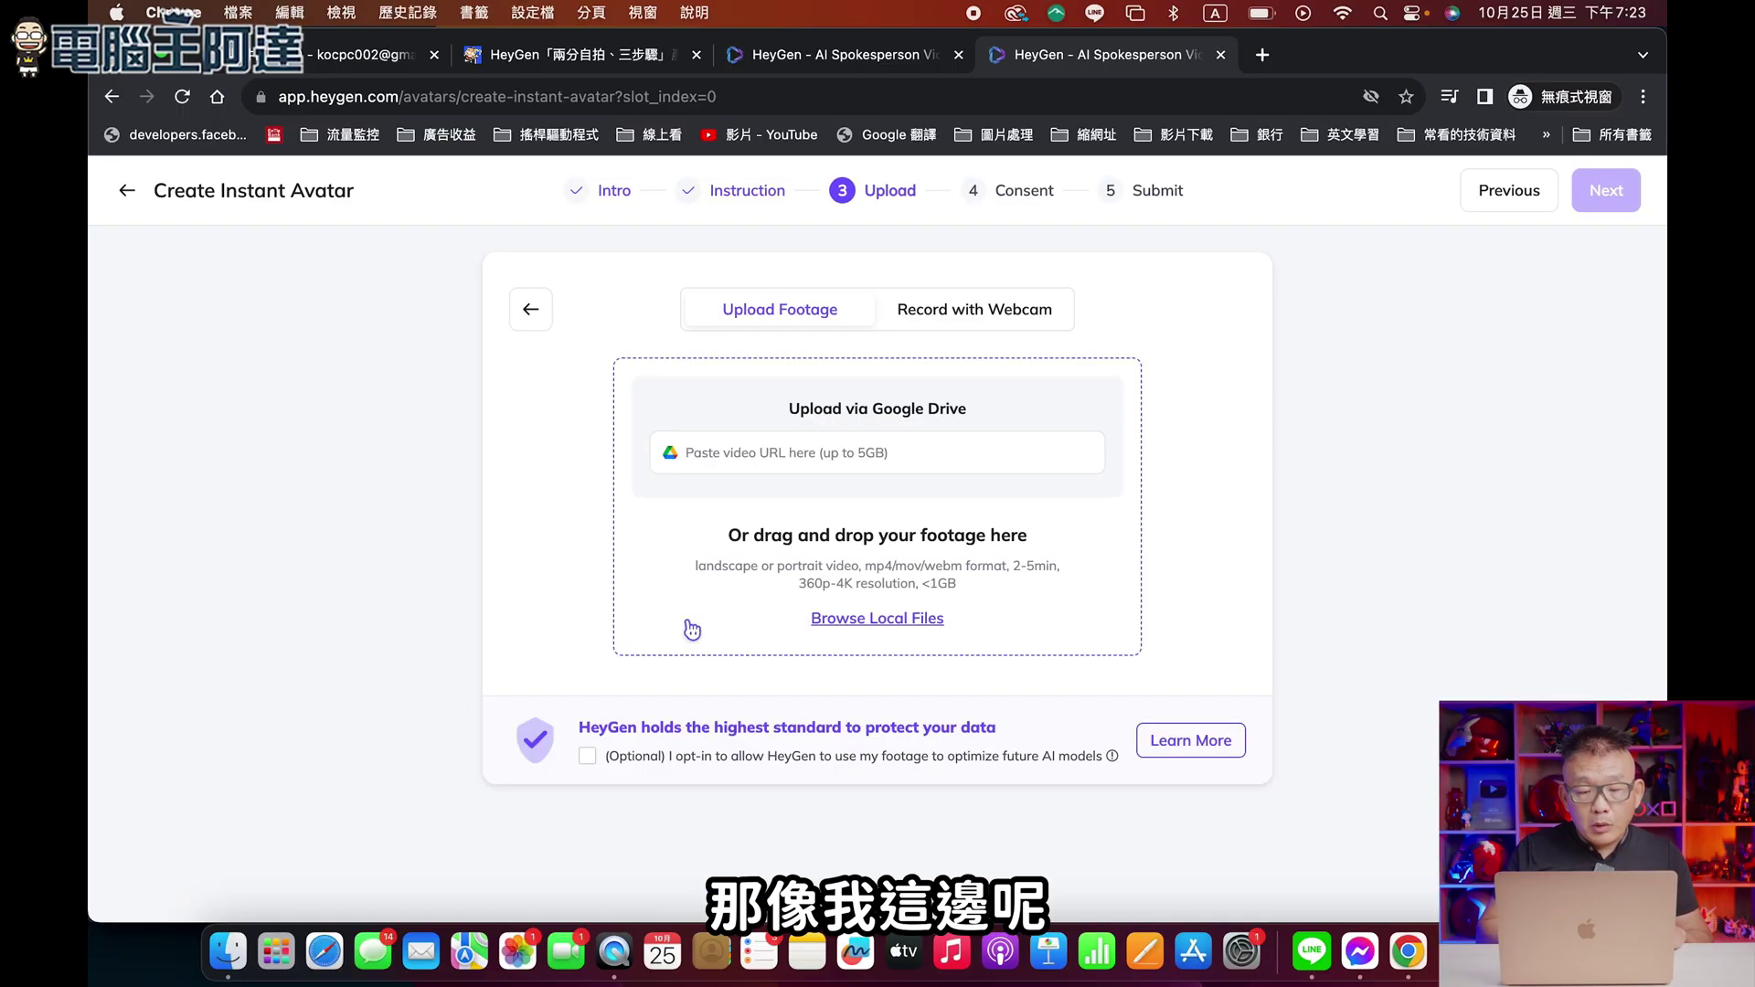
pyautogui.click(835, 620)
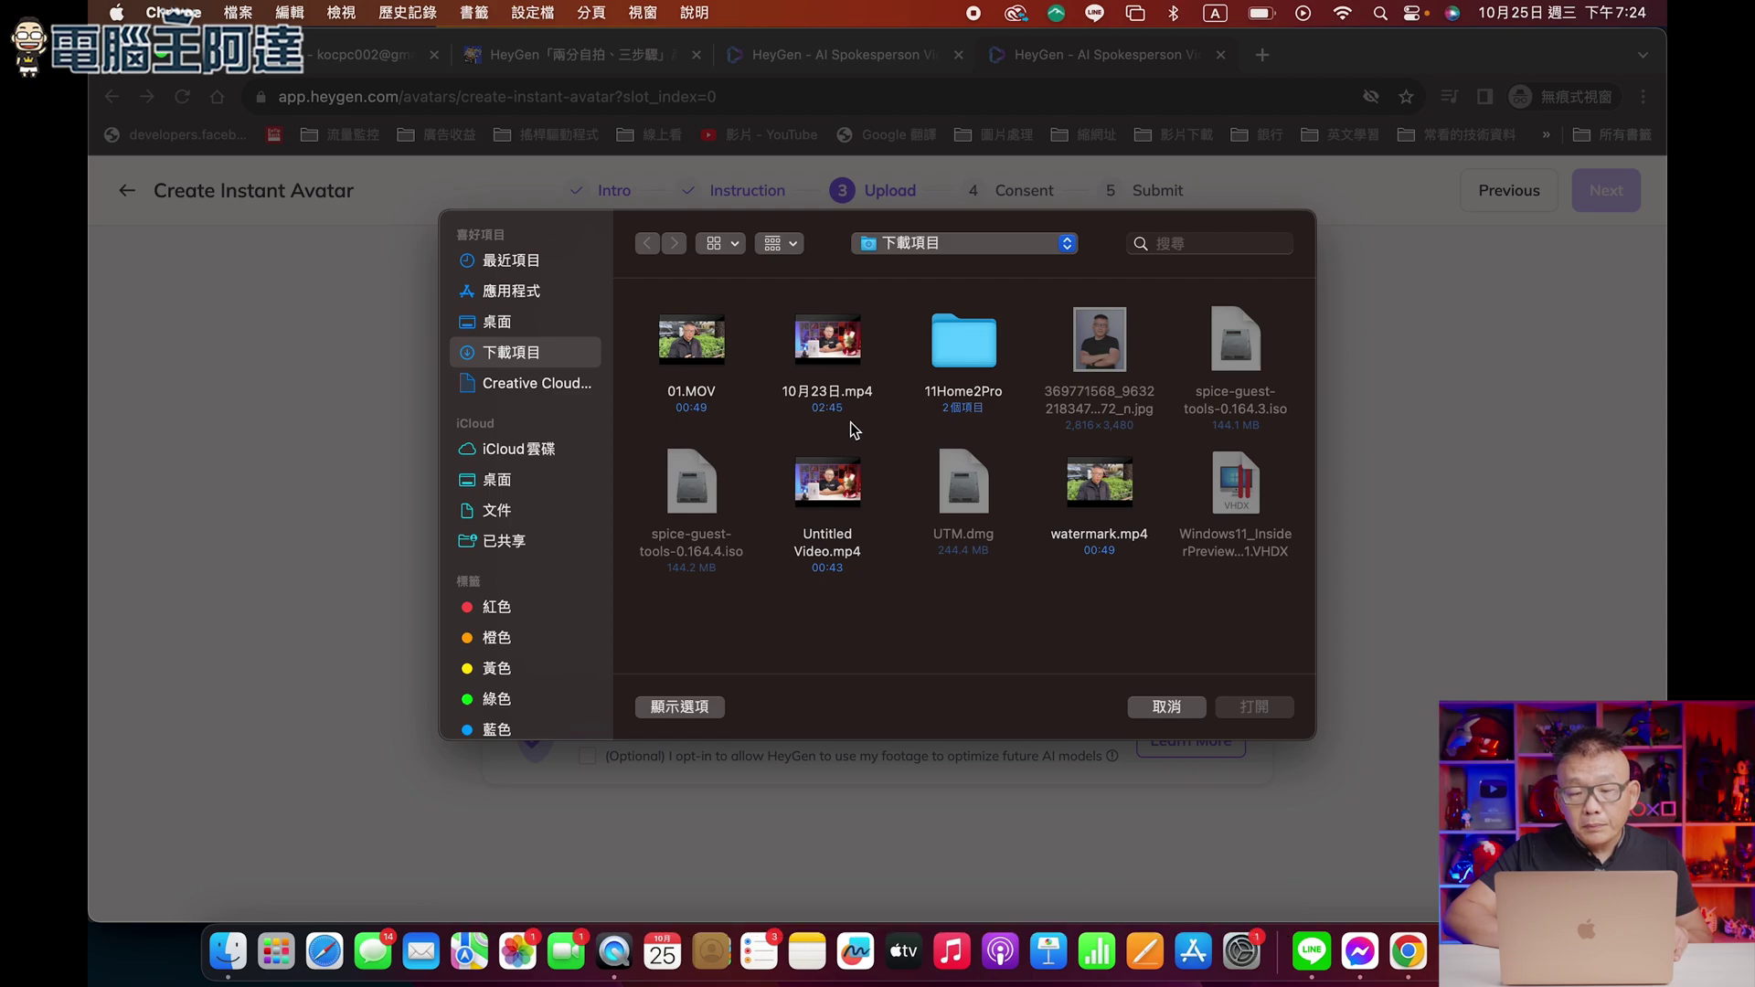
pyautogui.doubleClick(826, 340)
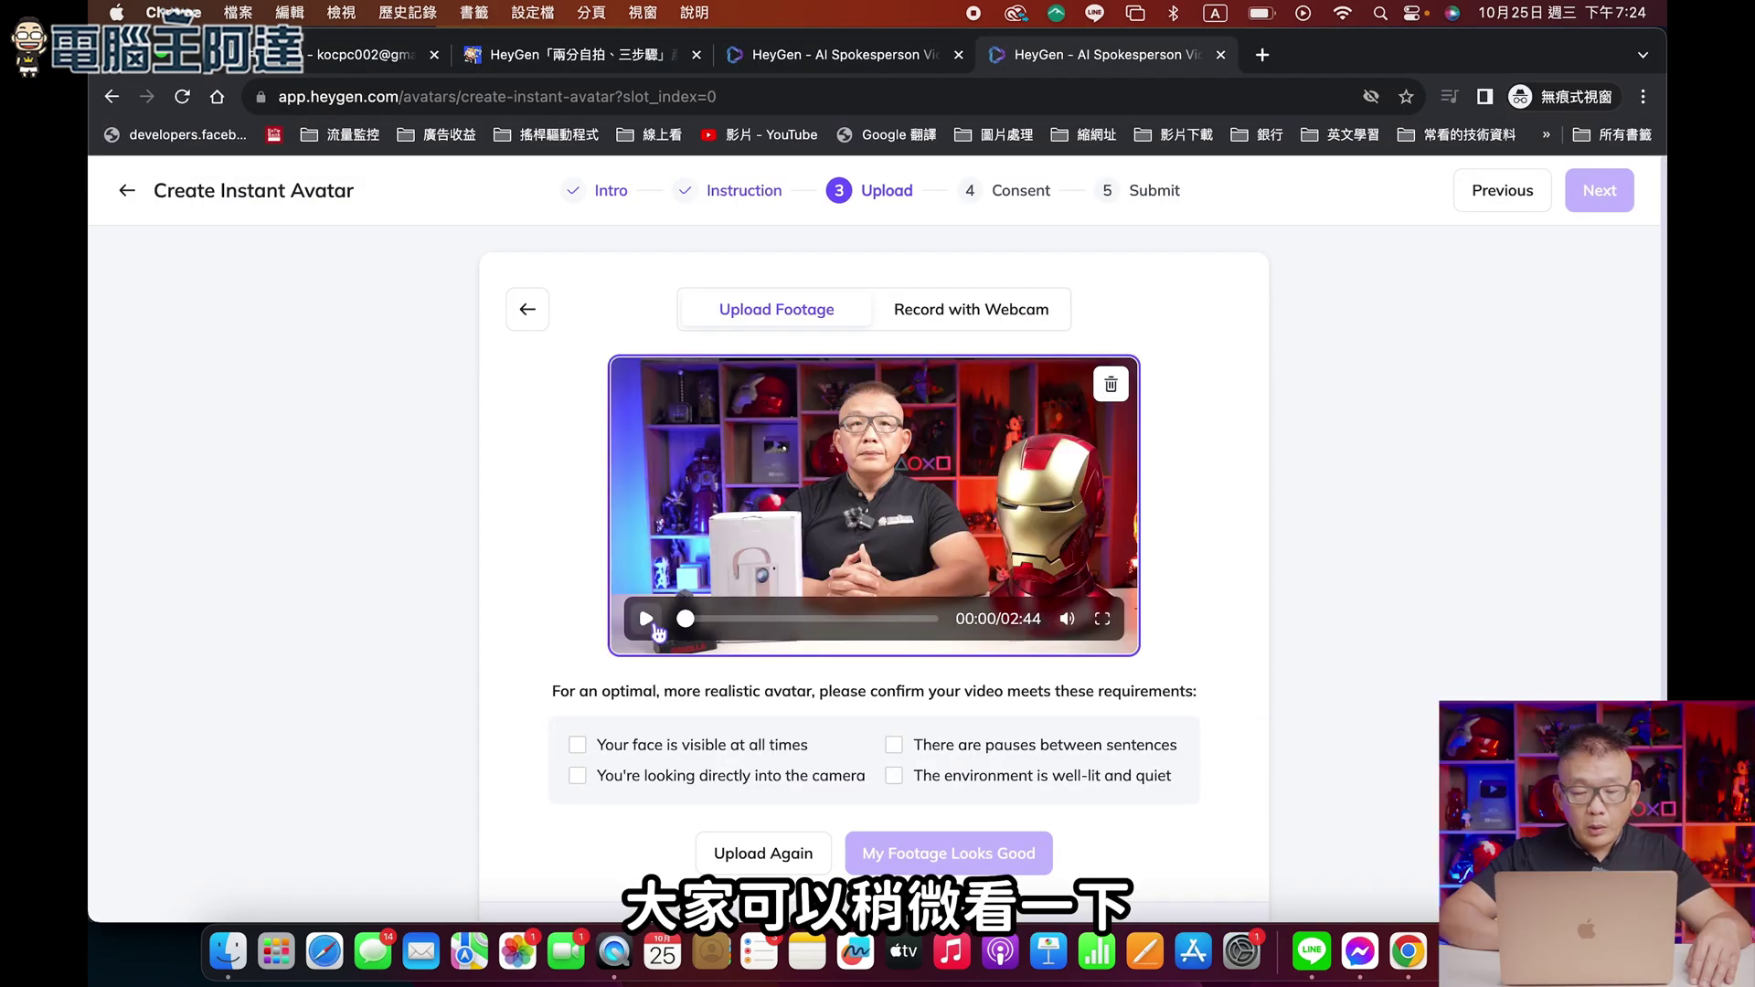
pyautogui.click(746, 622)
pyautogui.click(820, 622)
pyautogui.click(878, 622)
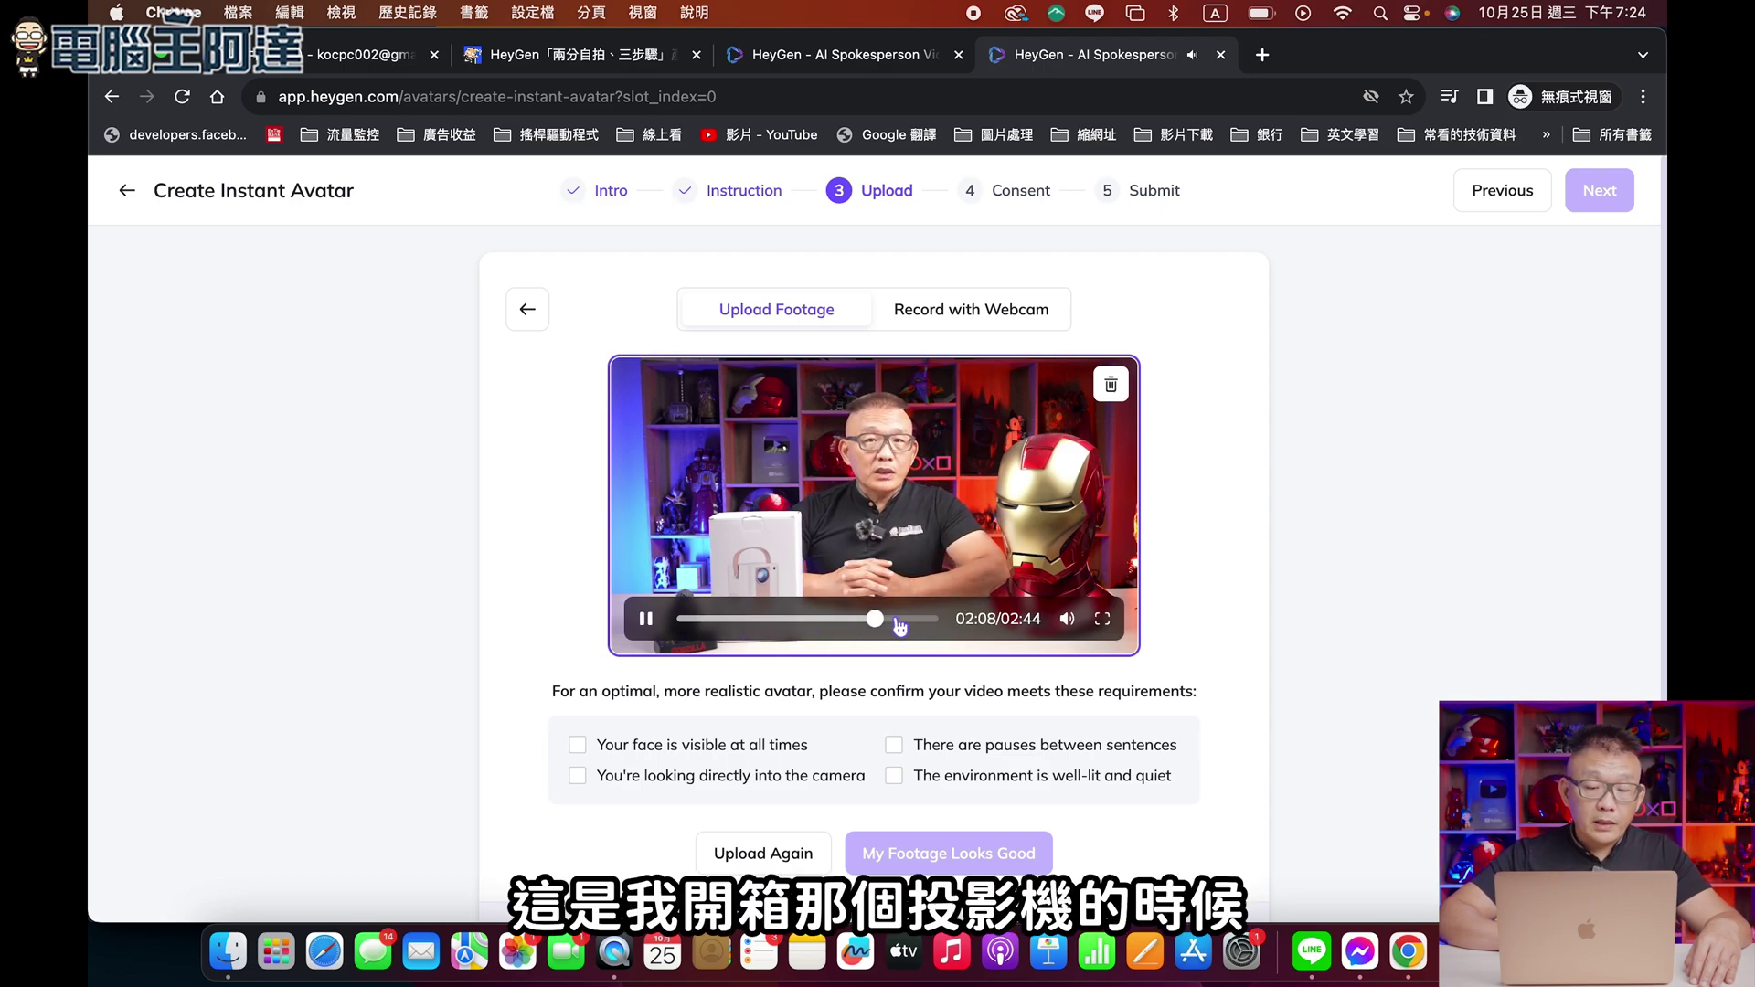
pyautogui.click(909, 621)
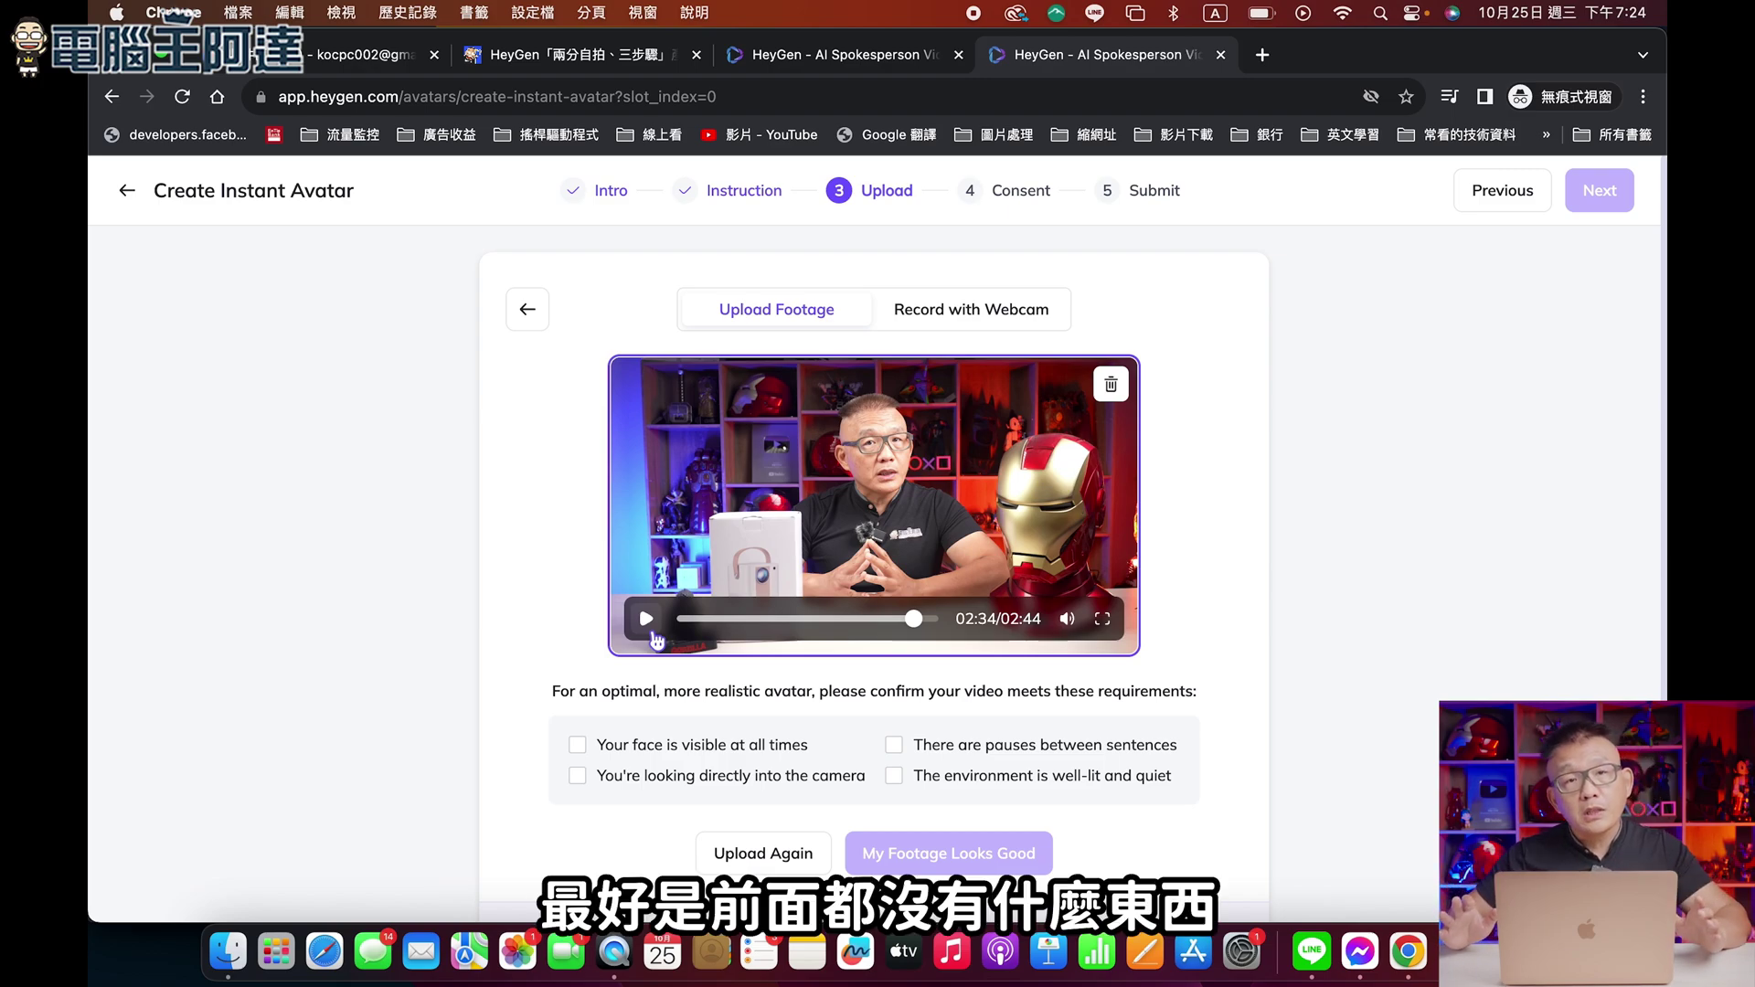
# Confirm the footage requirements are met and approve the footage to reach consent.
pyautogui.click(577, 745)
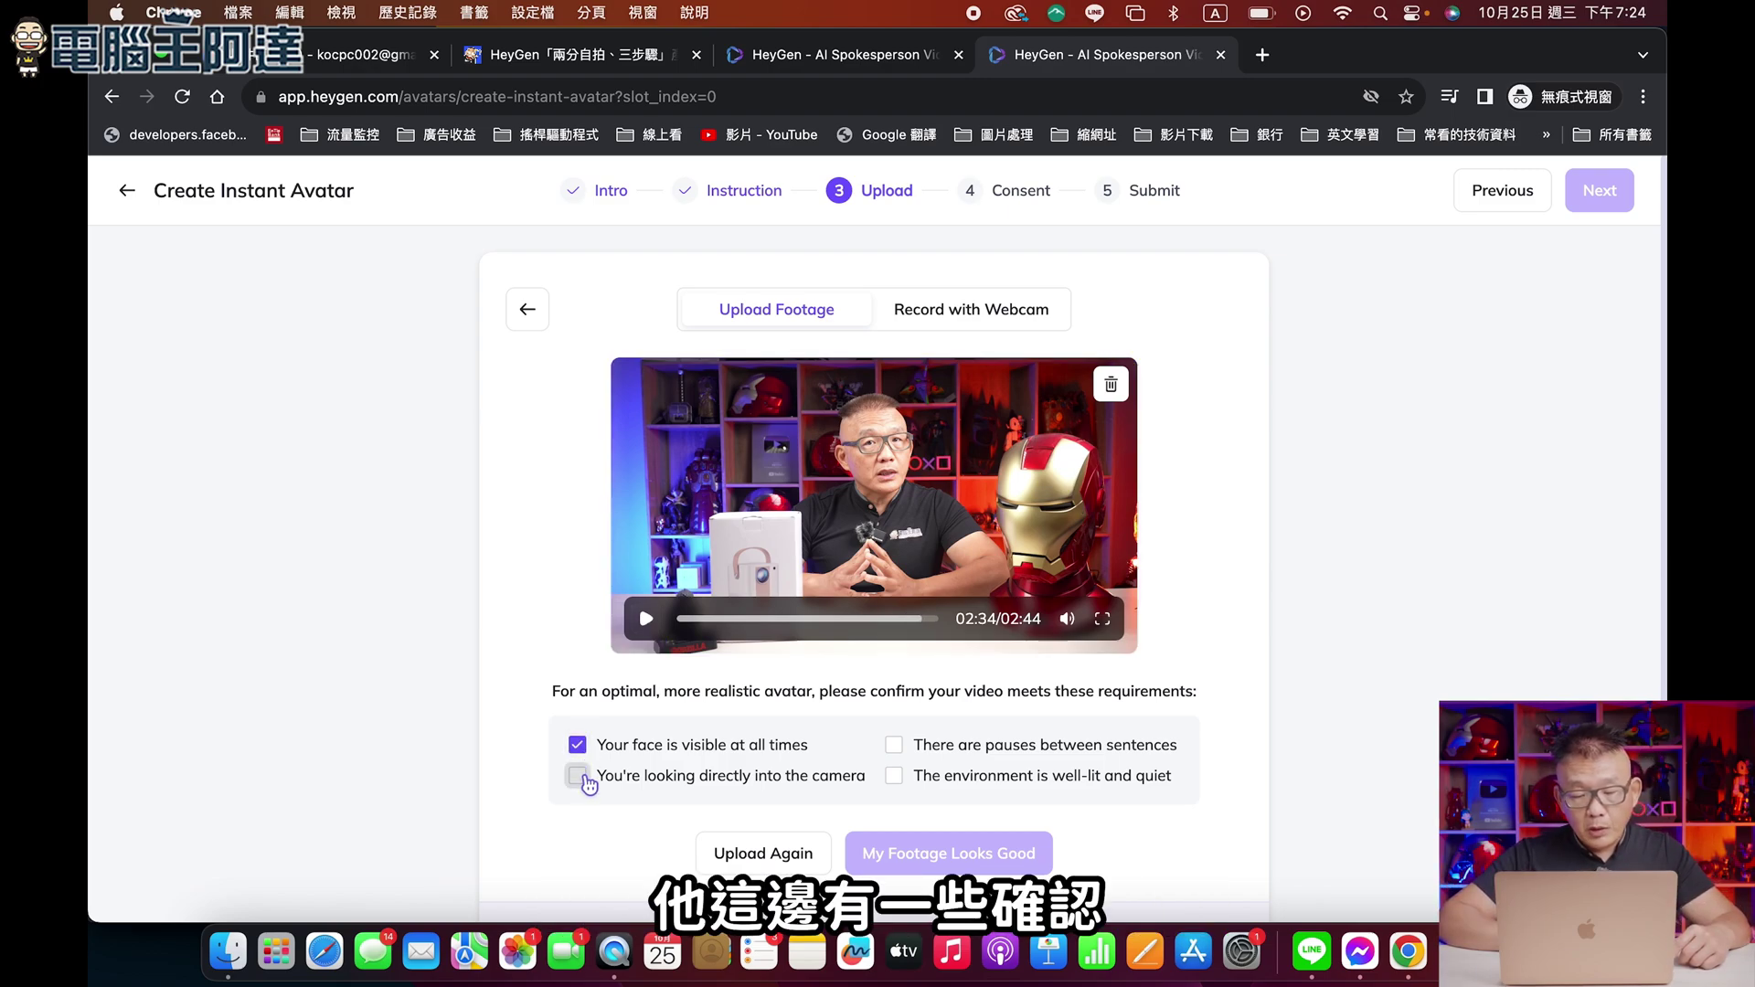
pyautogui.click(895, 777)
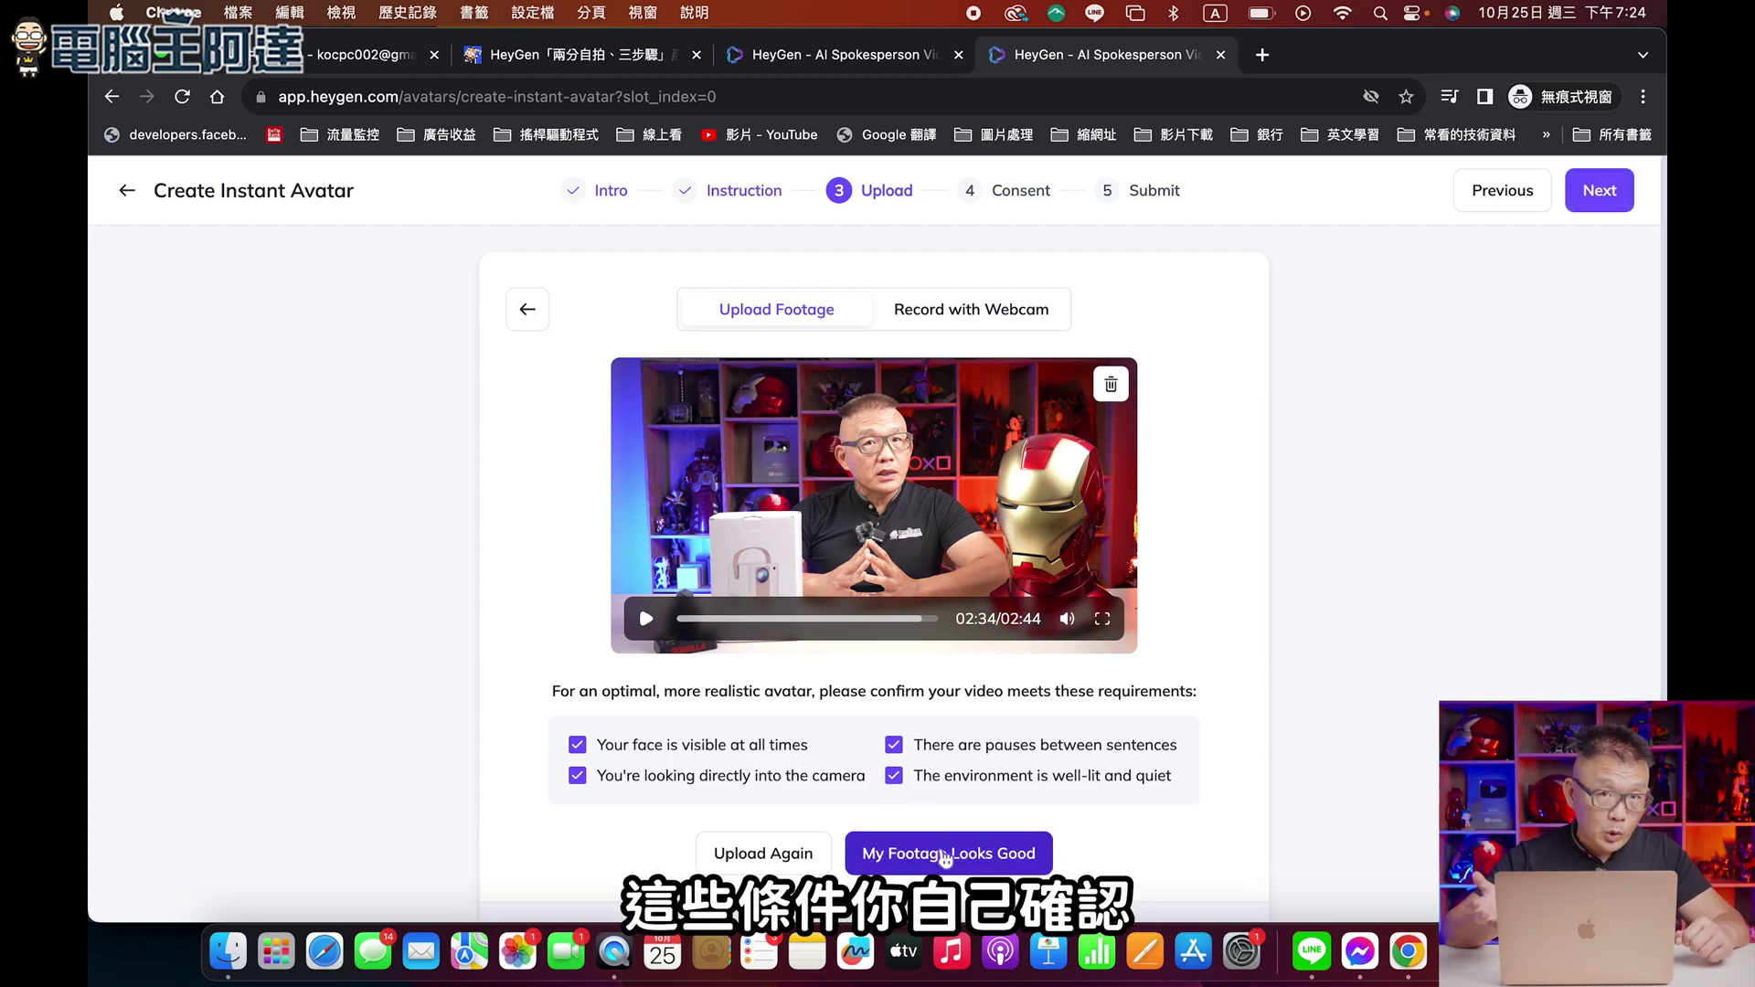
pyautogui.click(946, 855)
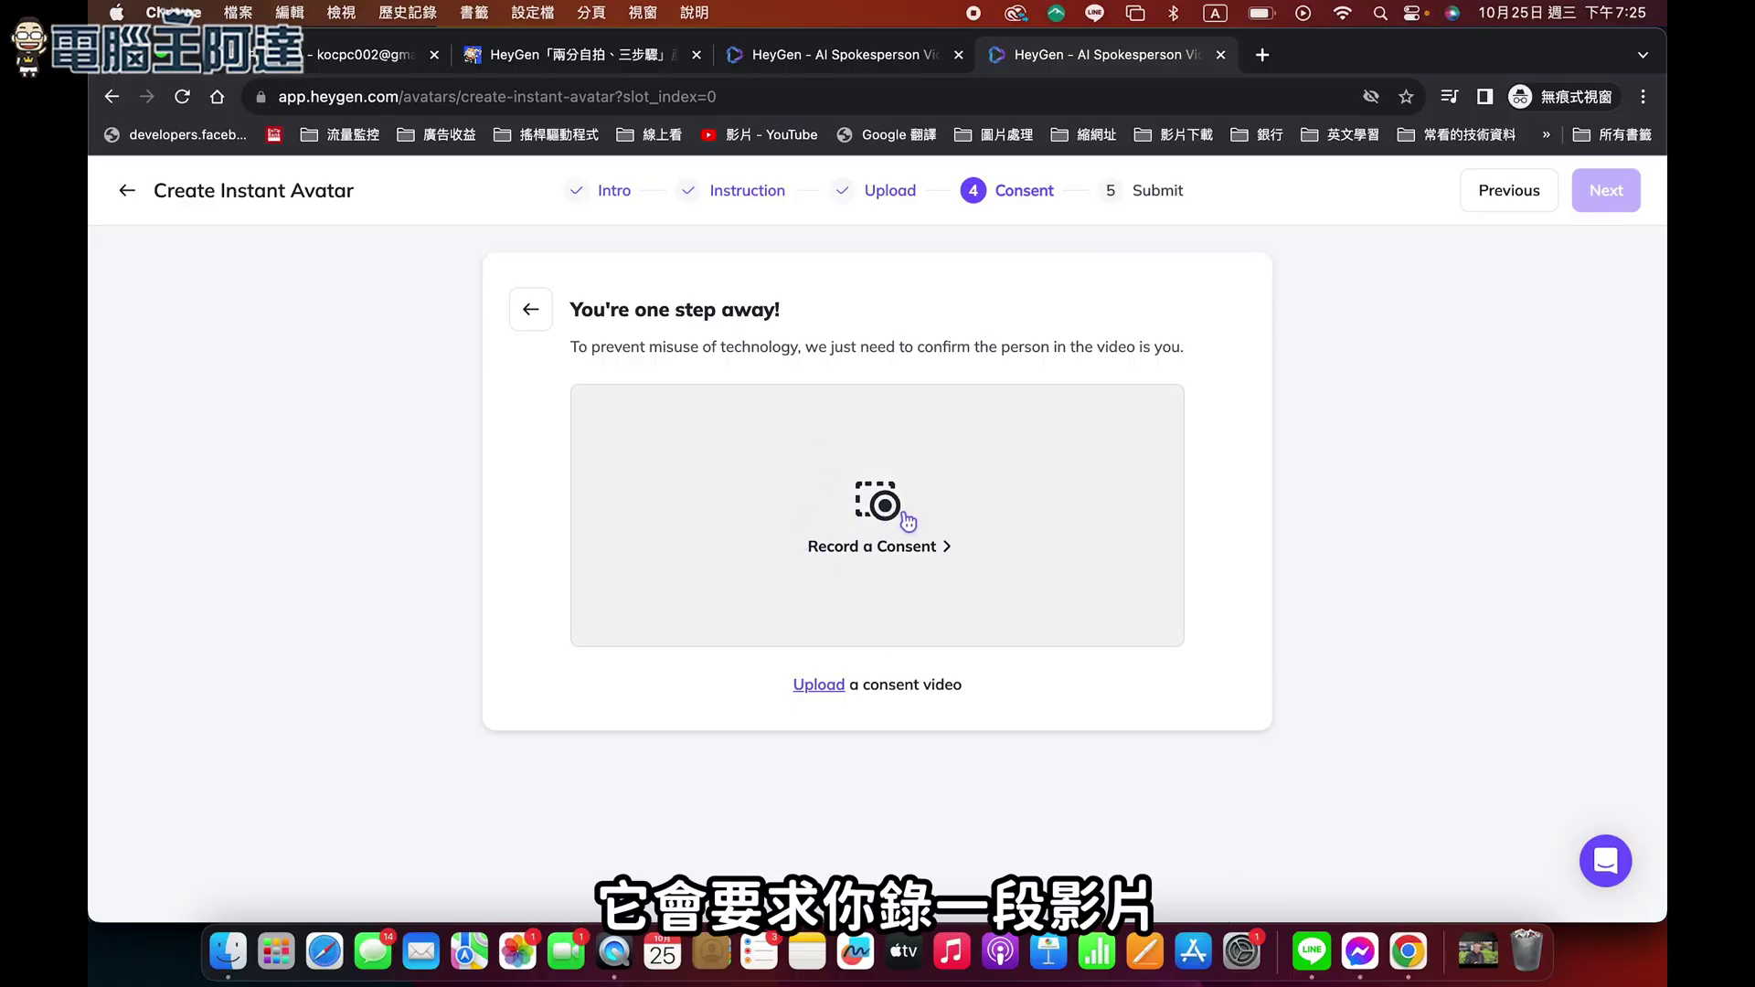
# Choose to record a consent video and allow HeyGen to use the camera and microphone.
pyautogui.click(905, 519)
pyautogui.scroll(-2, 973, 551)
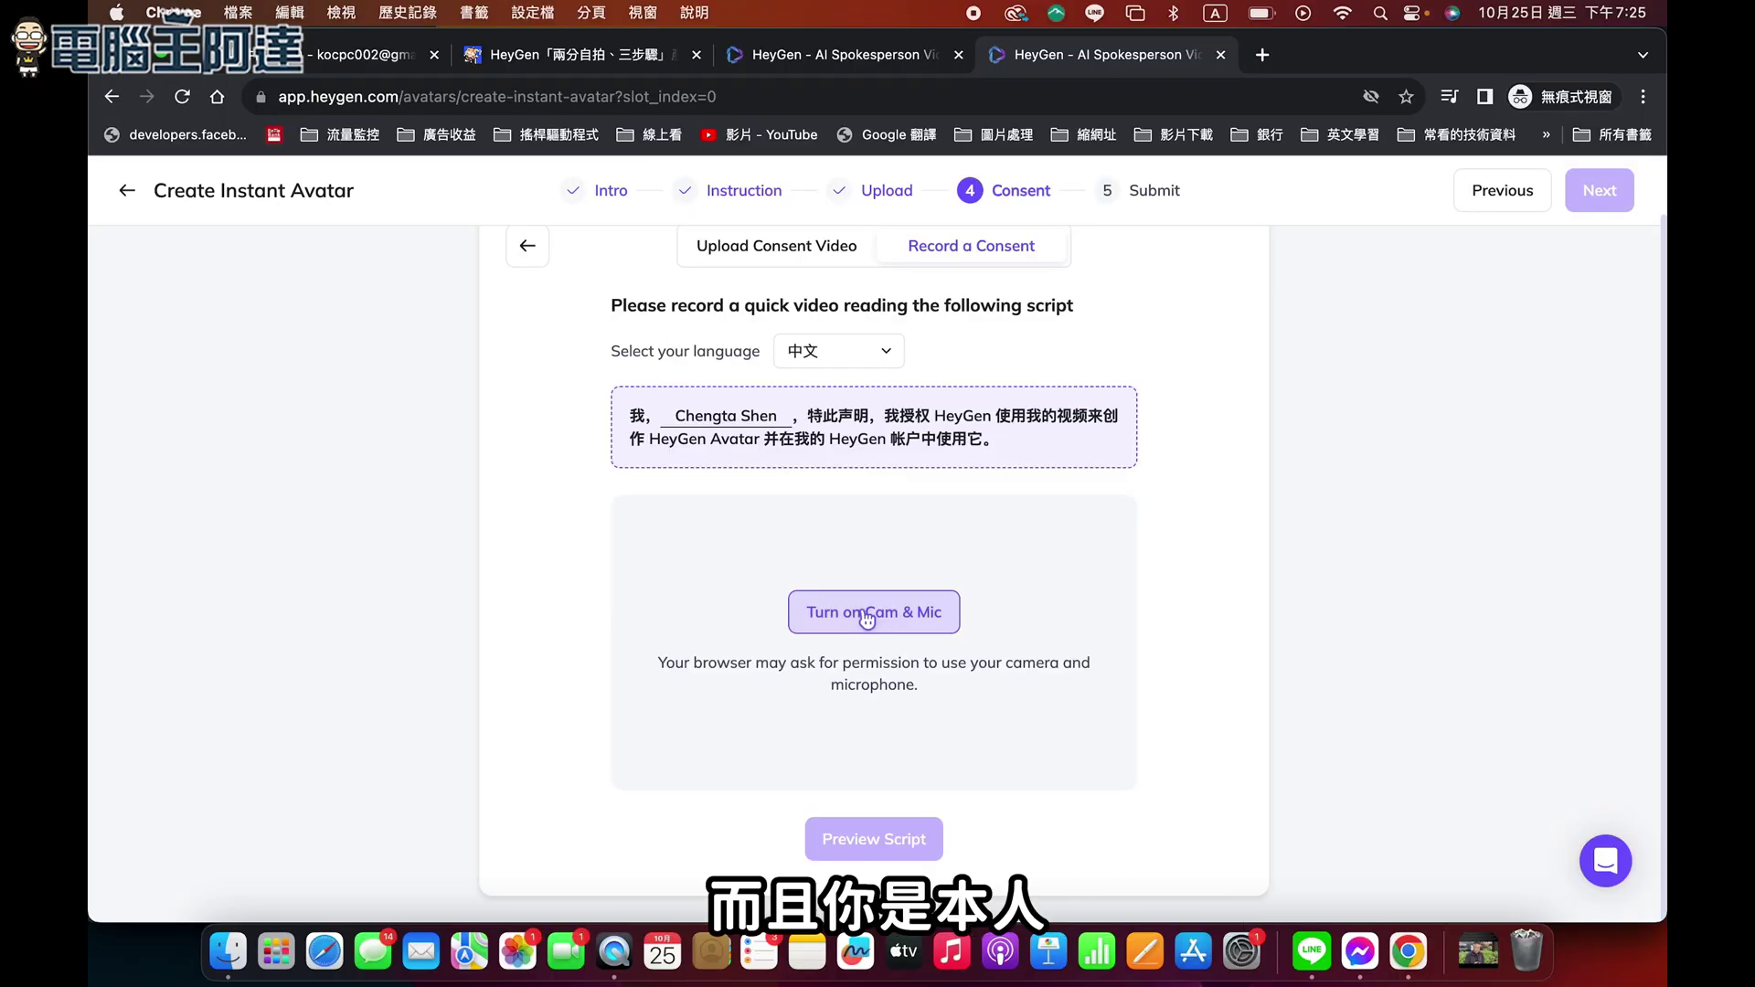
pyautogui.click(867, 620)
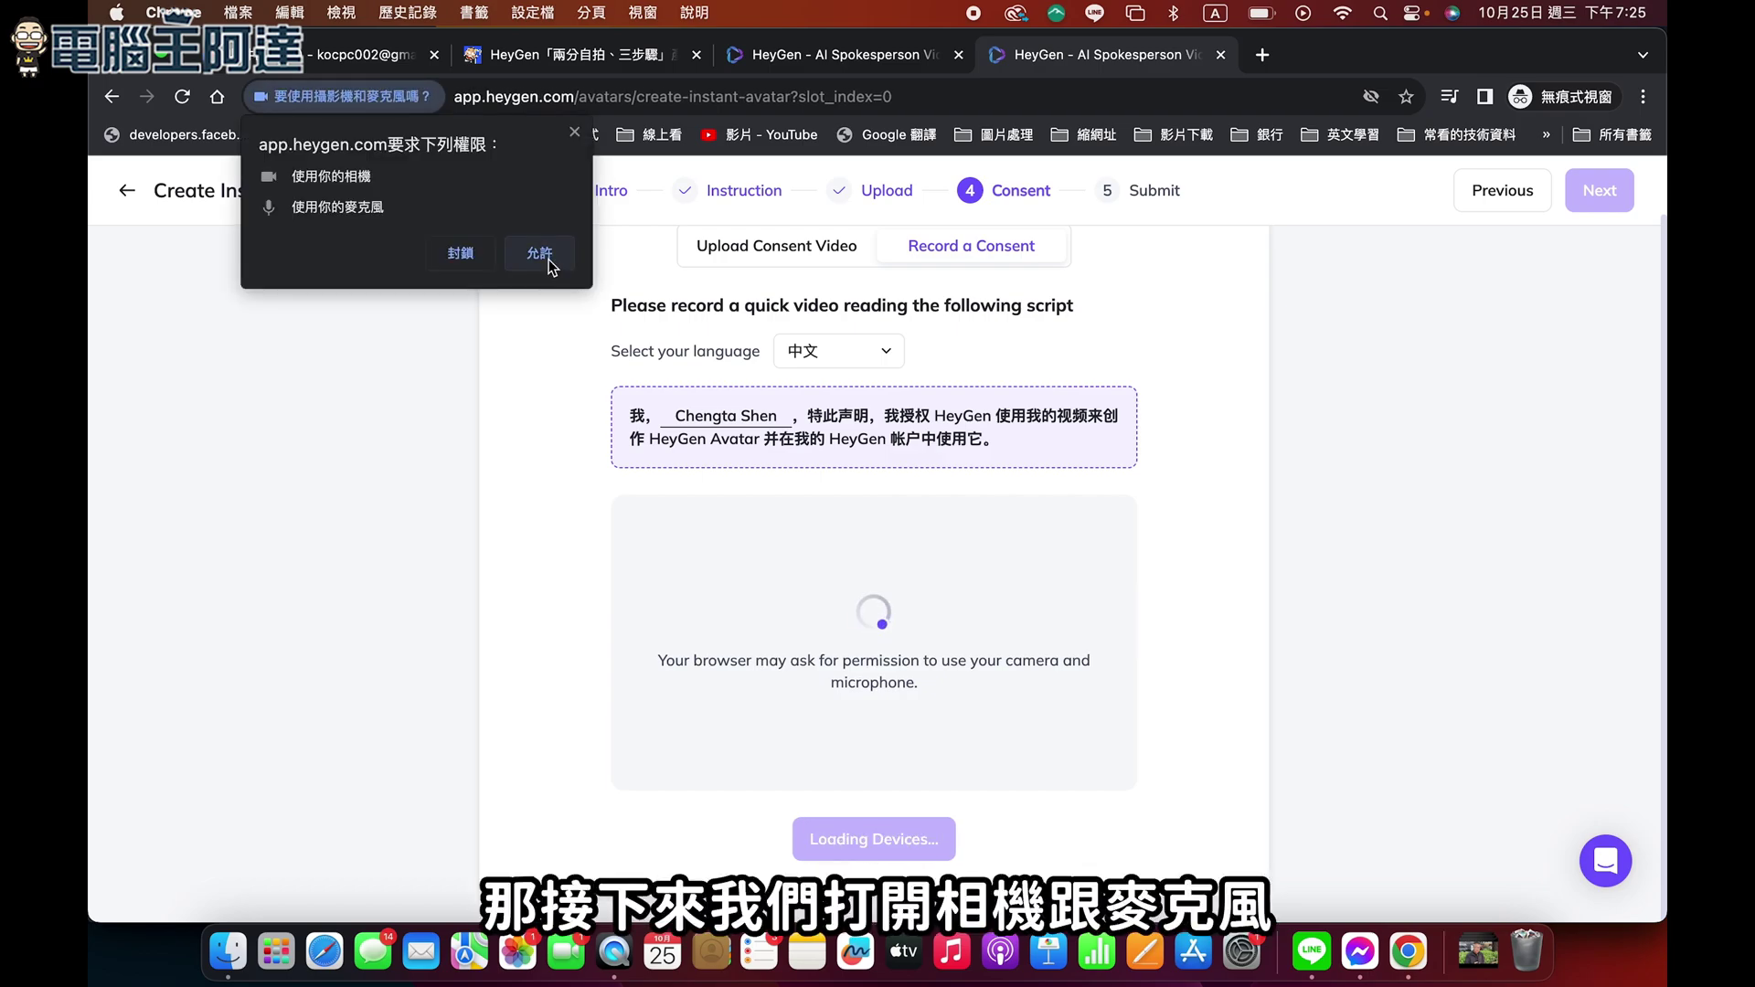
pyautogui.click(549, 263)
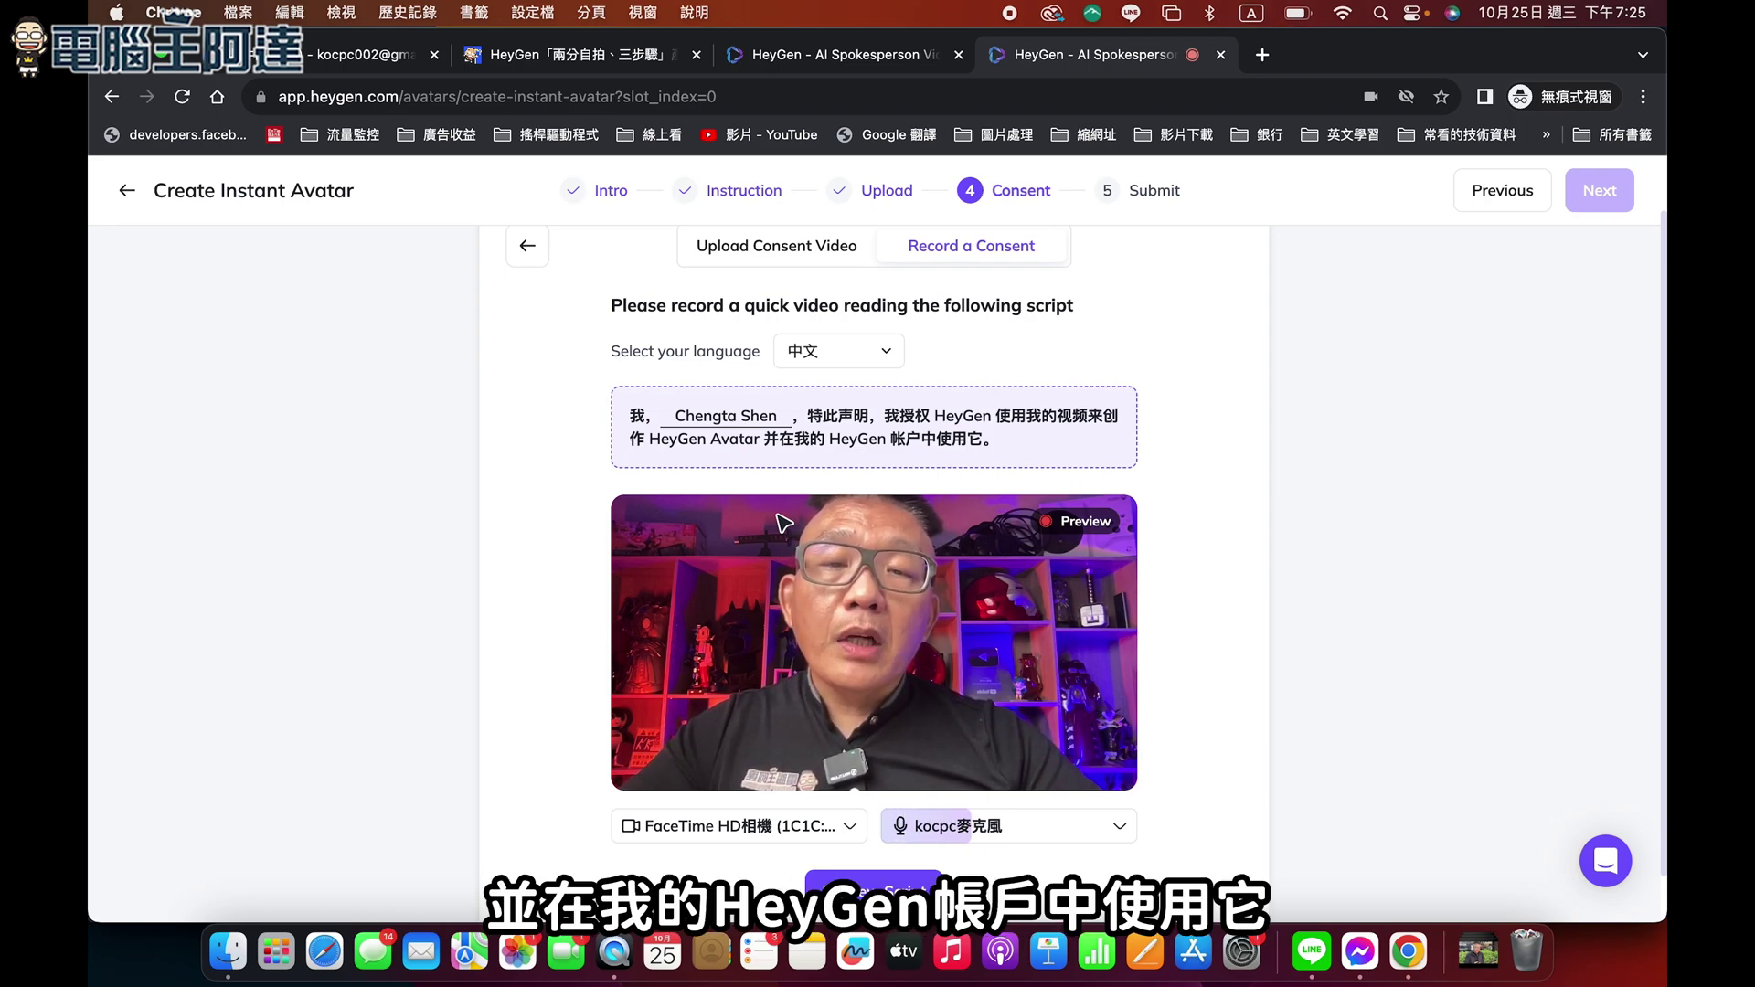
# Record the consent script, stop after about 12 seconds, and accept the recording.
pyautogui.click(885, 894)
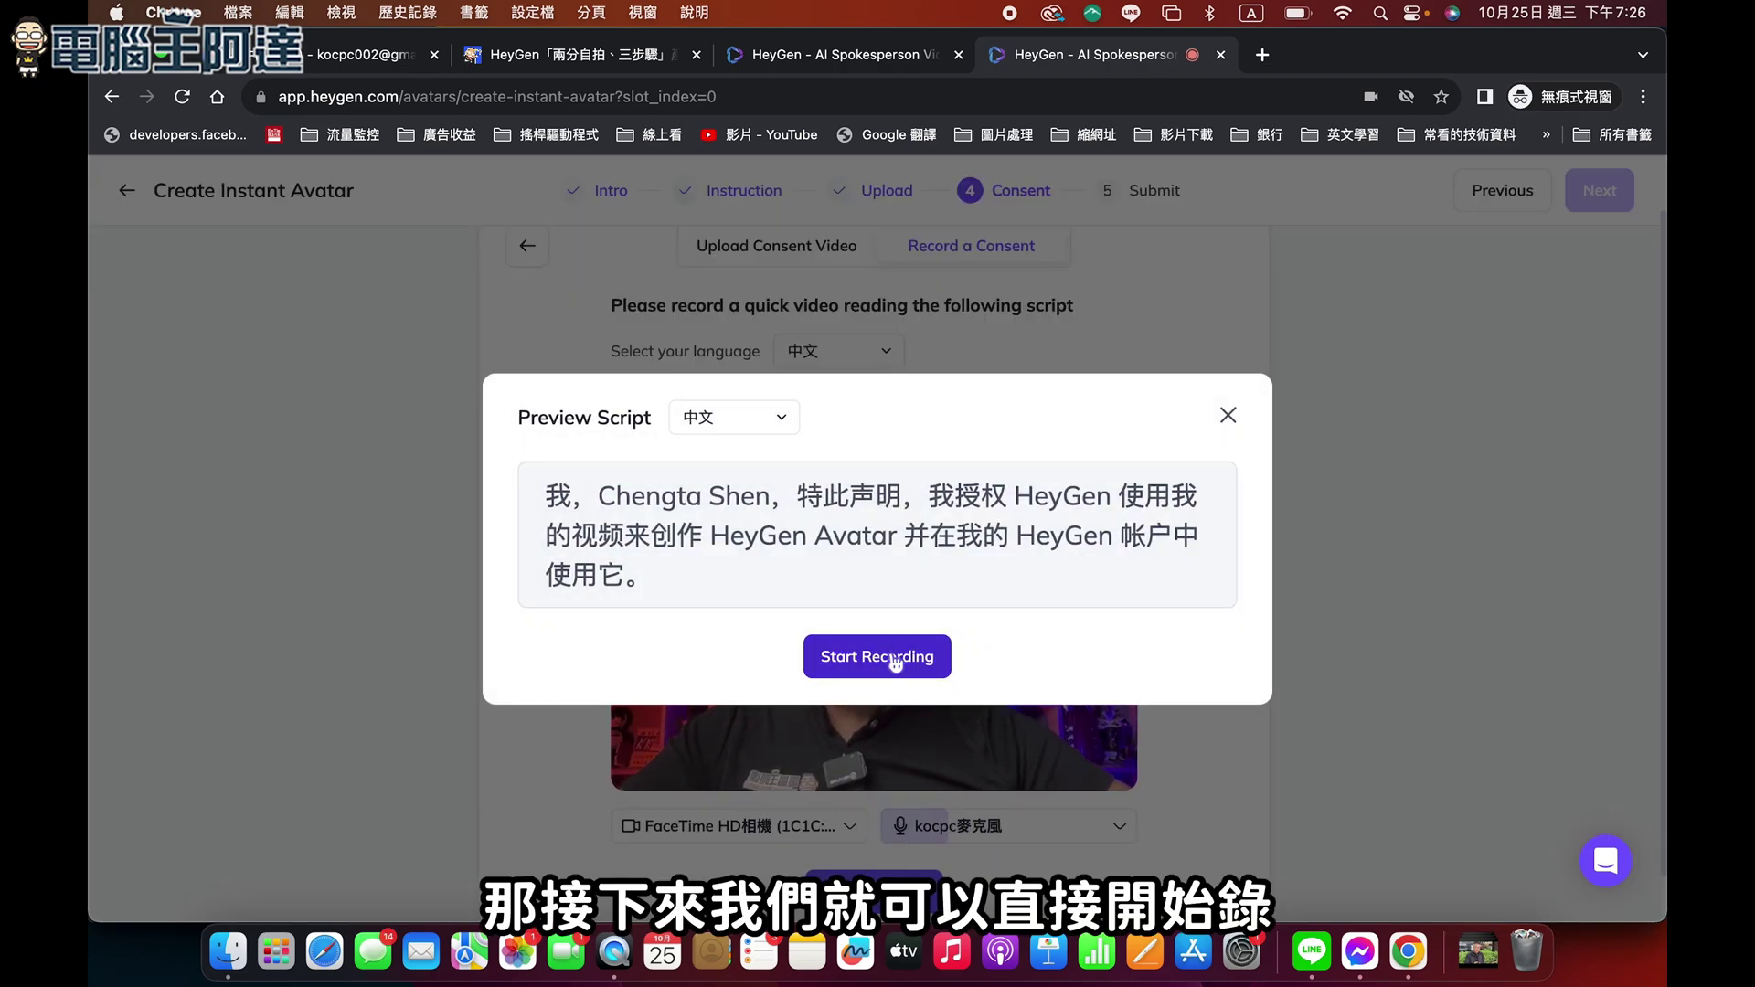
pyautogui.click(896, 658)
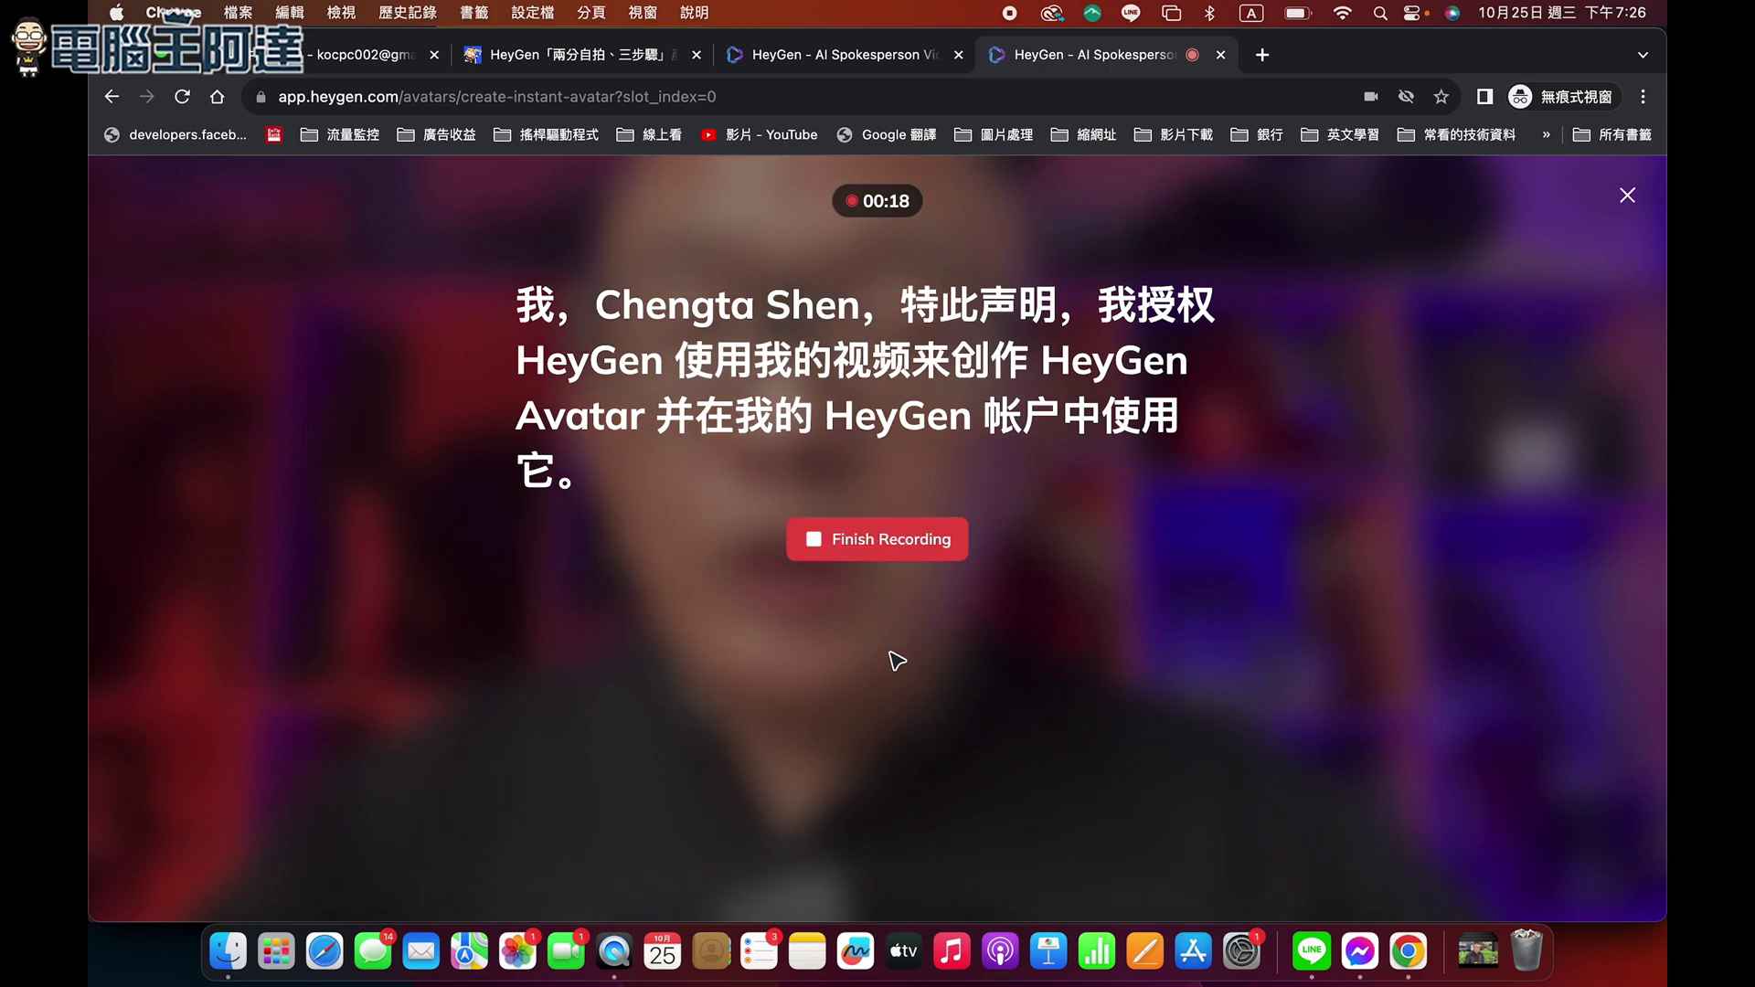
pyautogui.click(885, 553)
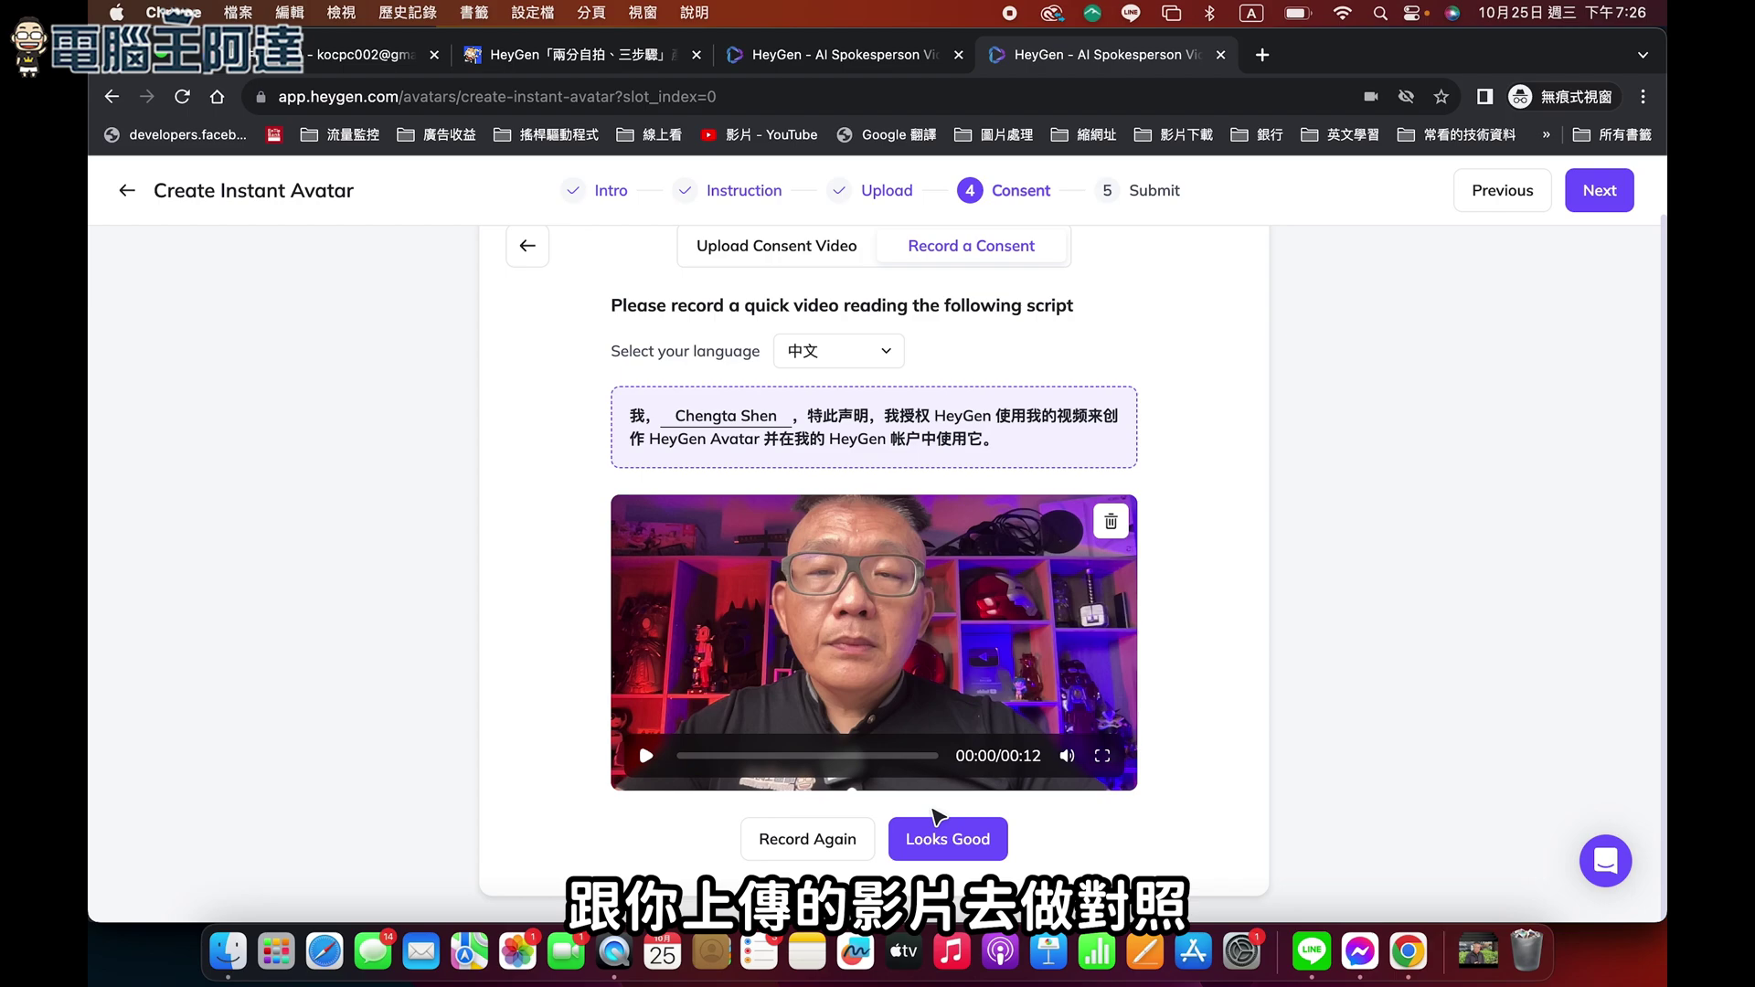
pyautogui.click(937, 839)
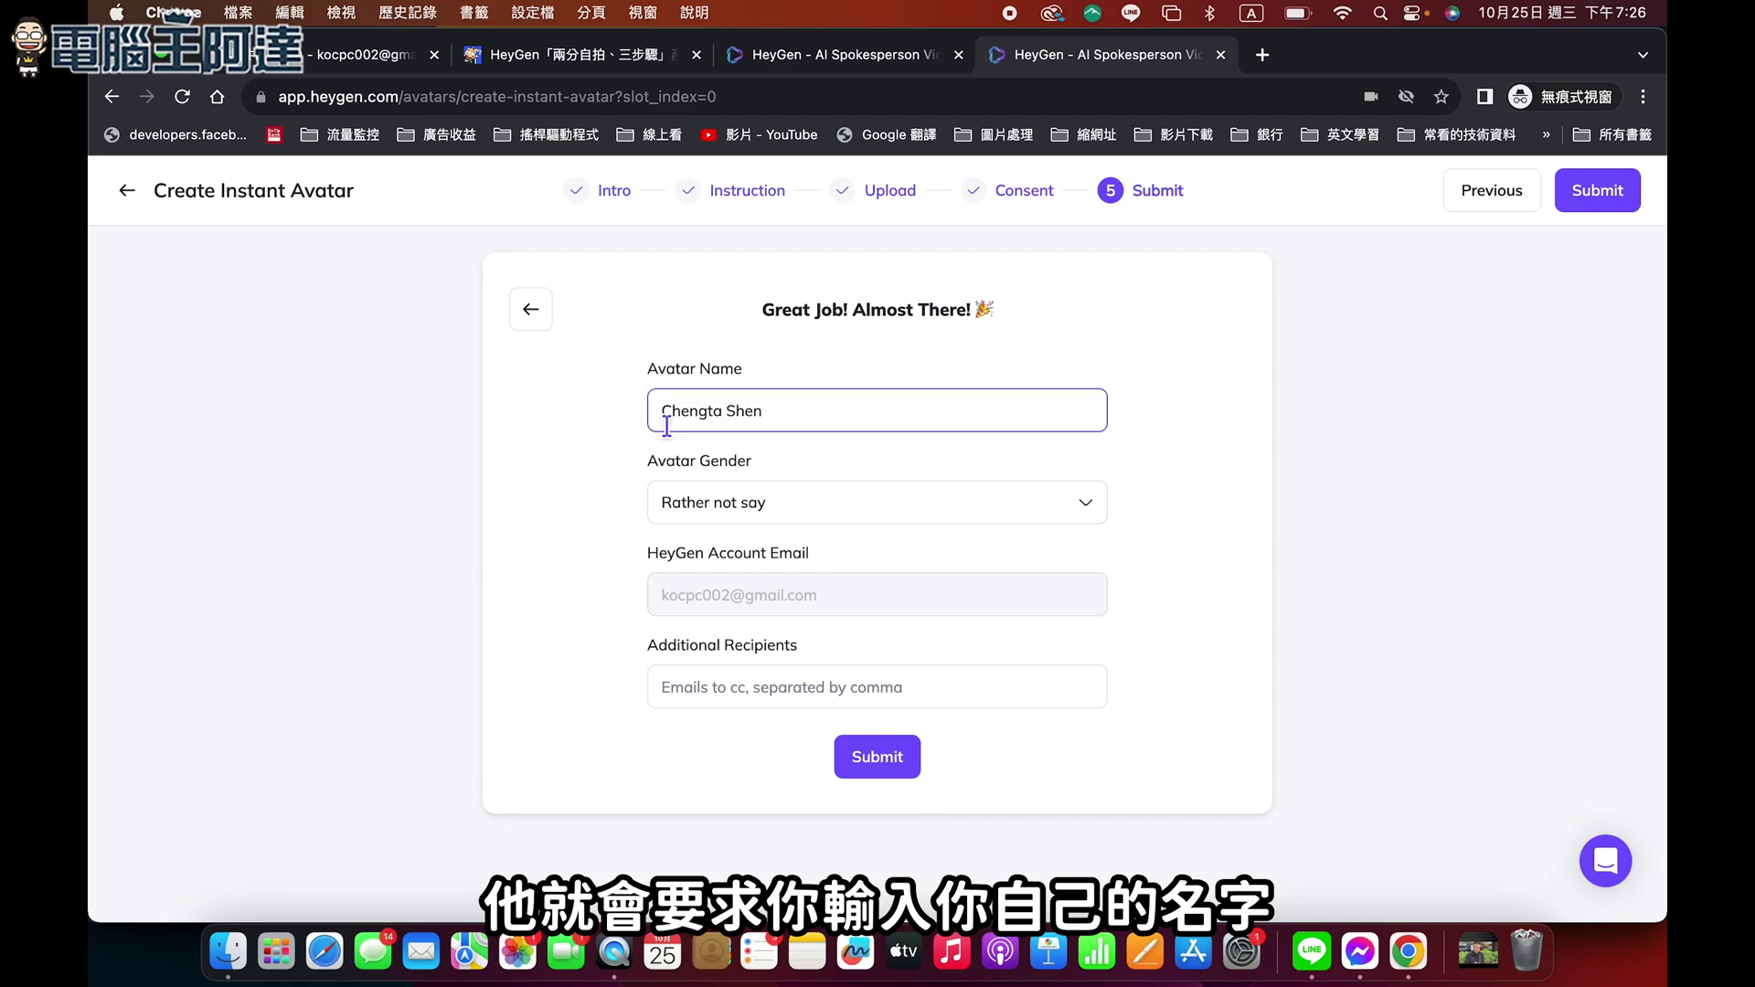
# Set Avatar Gender to Male, submit the instant avatar, and dismiss the upload confirmation.
pyautogui.click(719, 502)
pyautogui.click(729, 609)
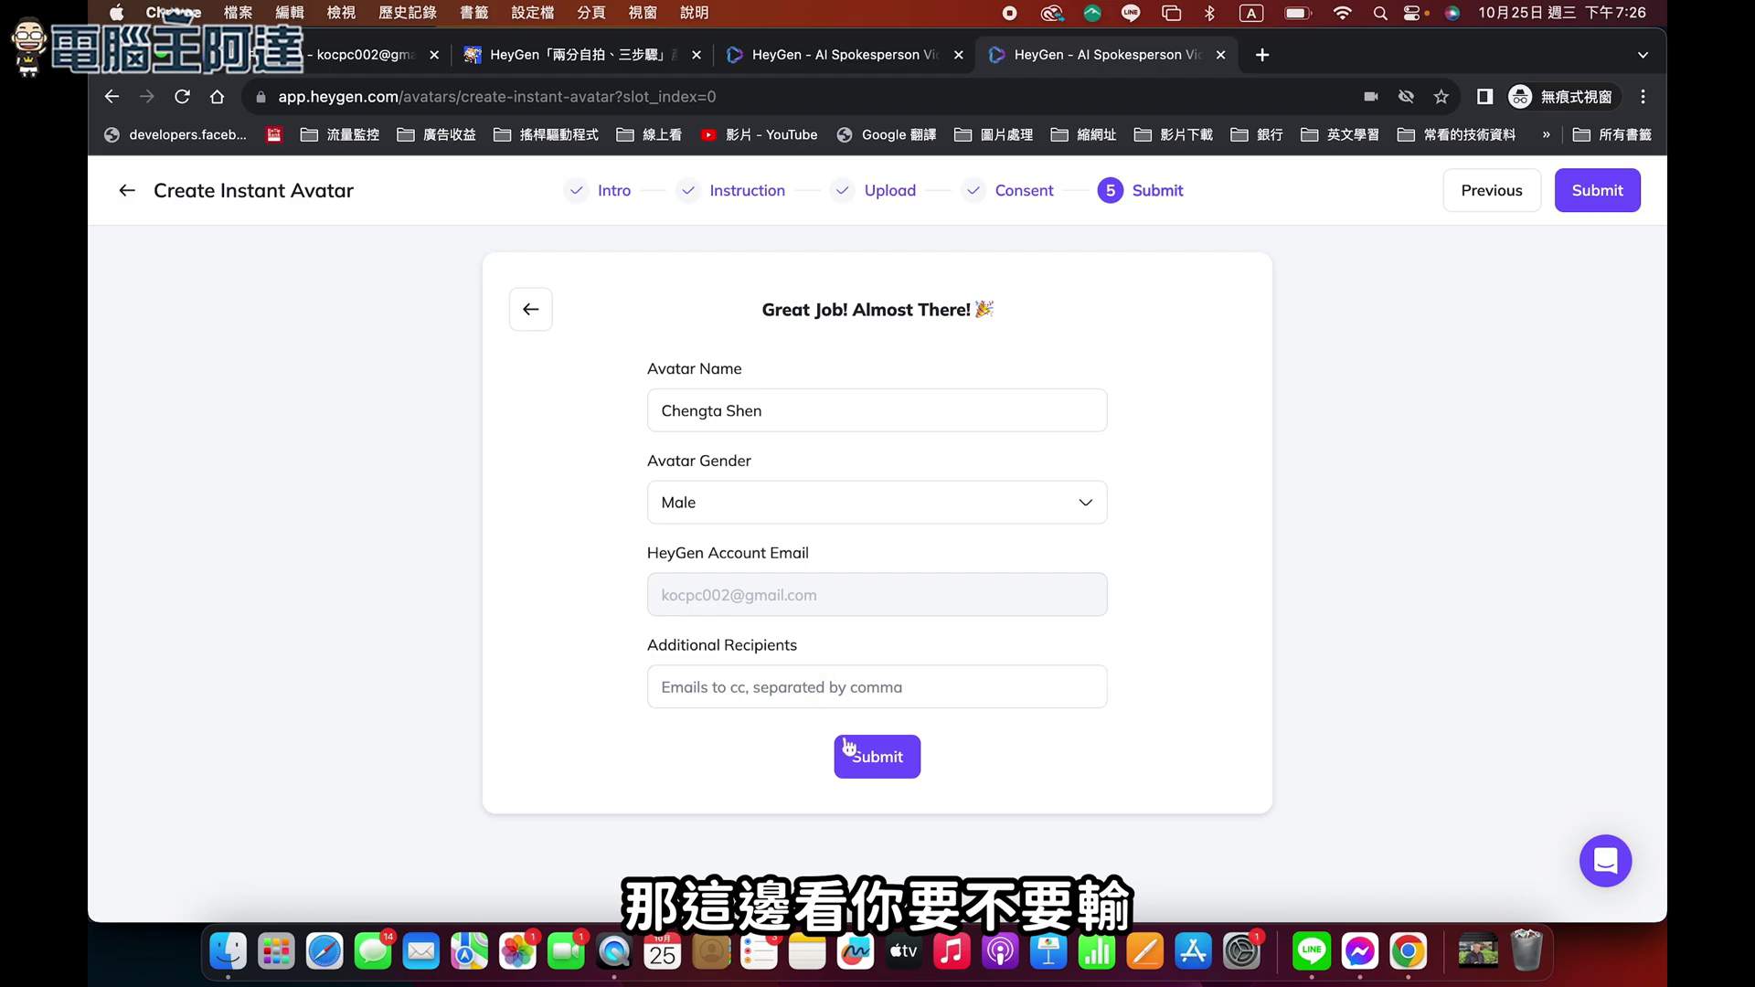
pyautogui.click(867, 760)
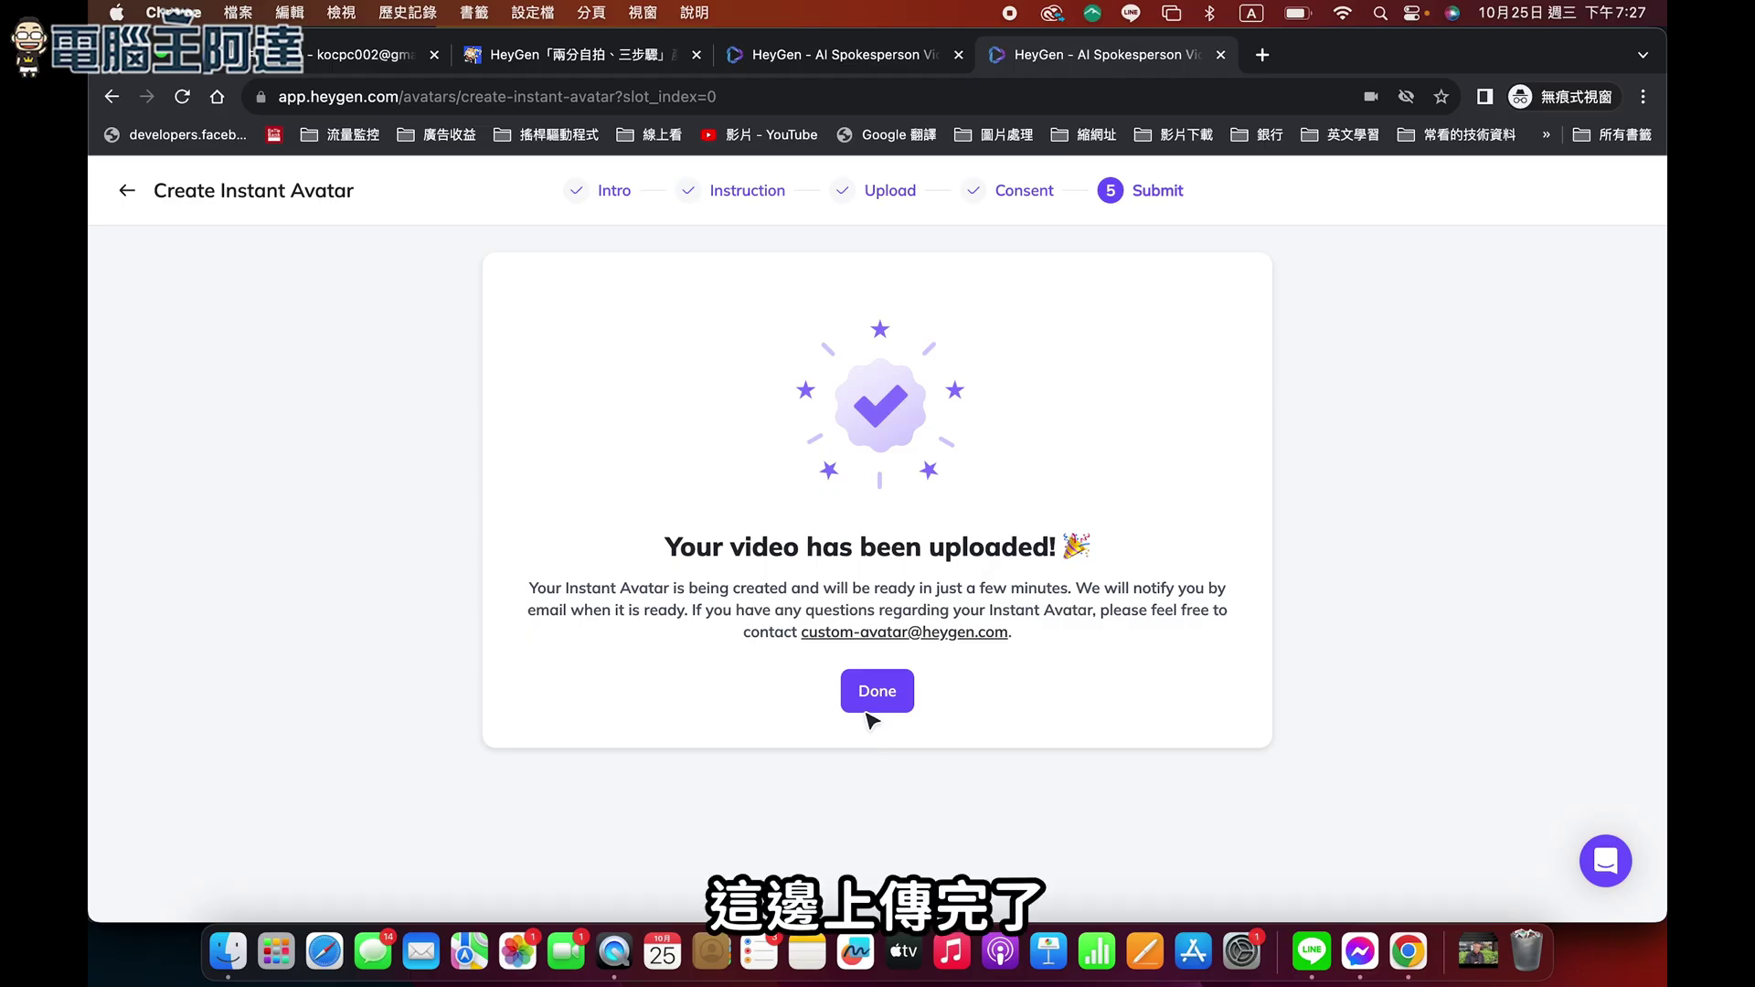
pyautogui.click(870, 697)
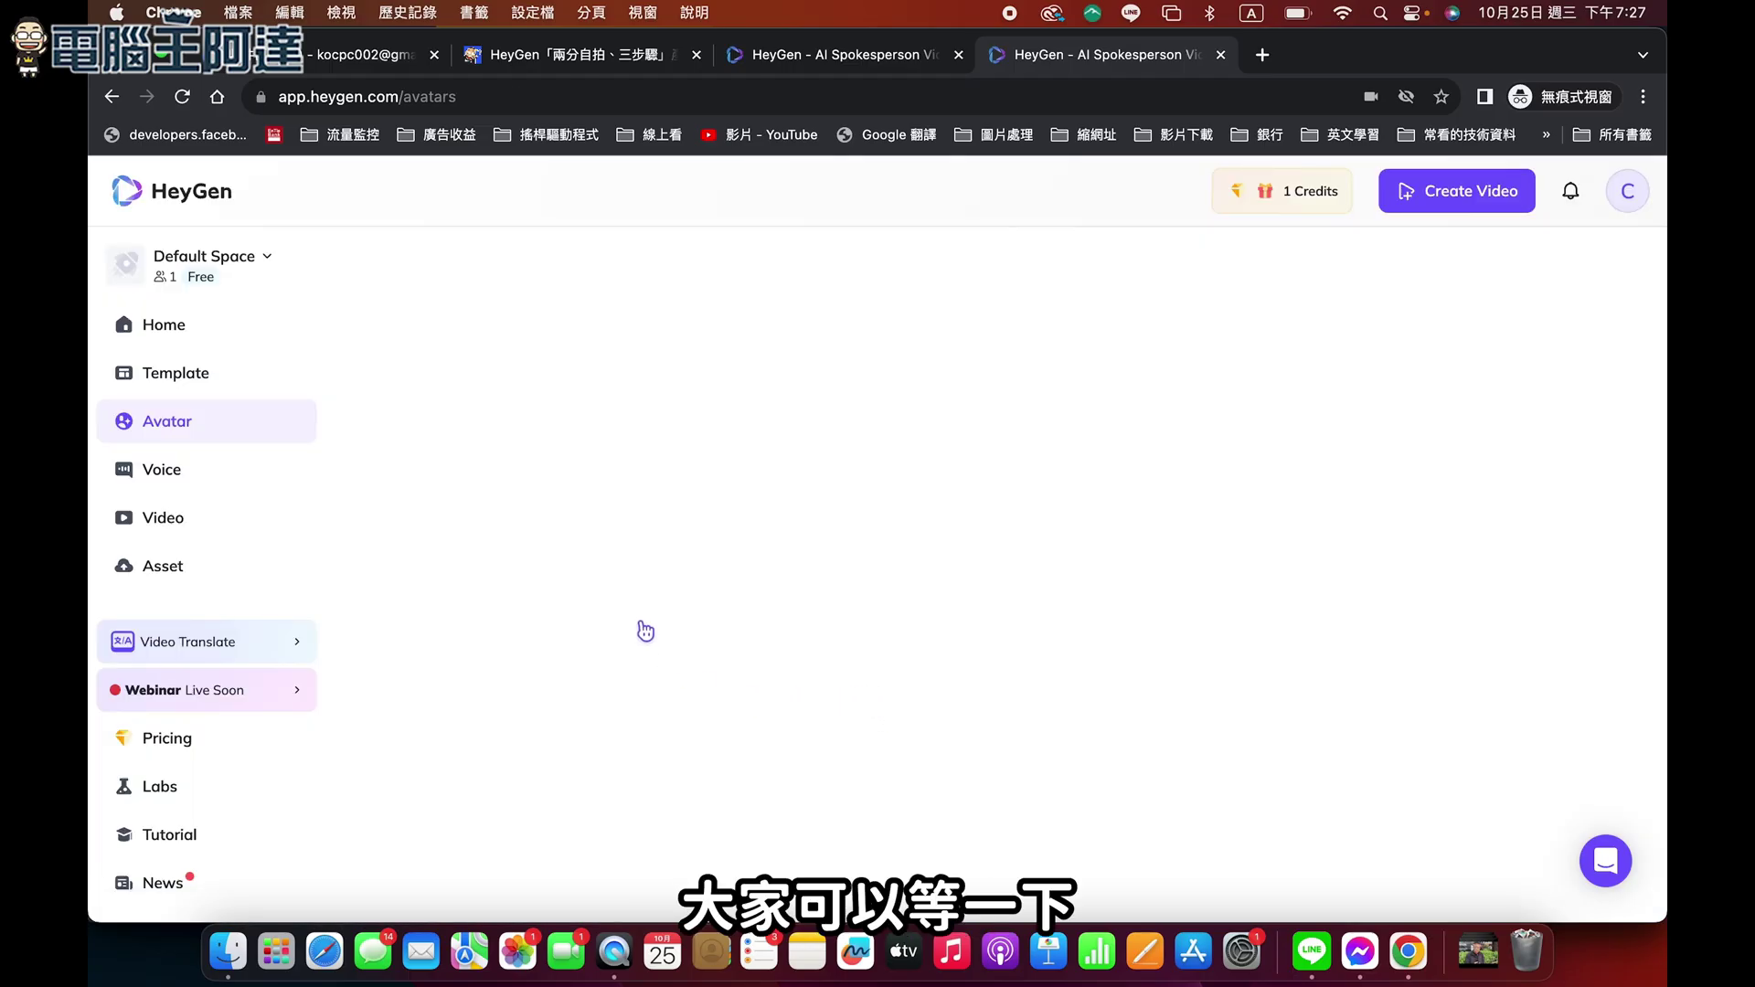
pyautogui.scroll(-3, 506, 615)
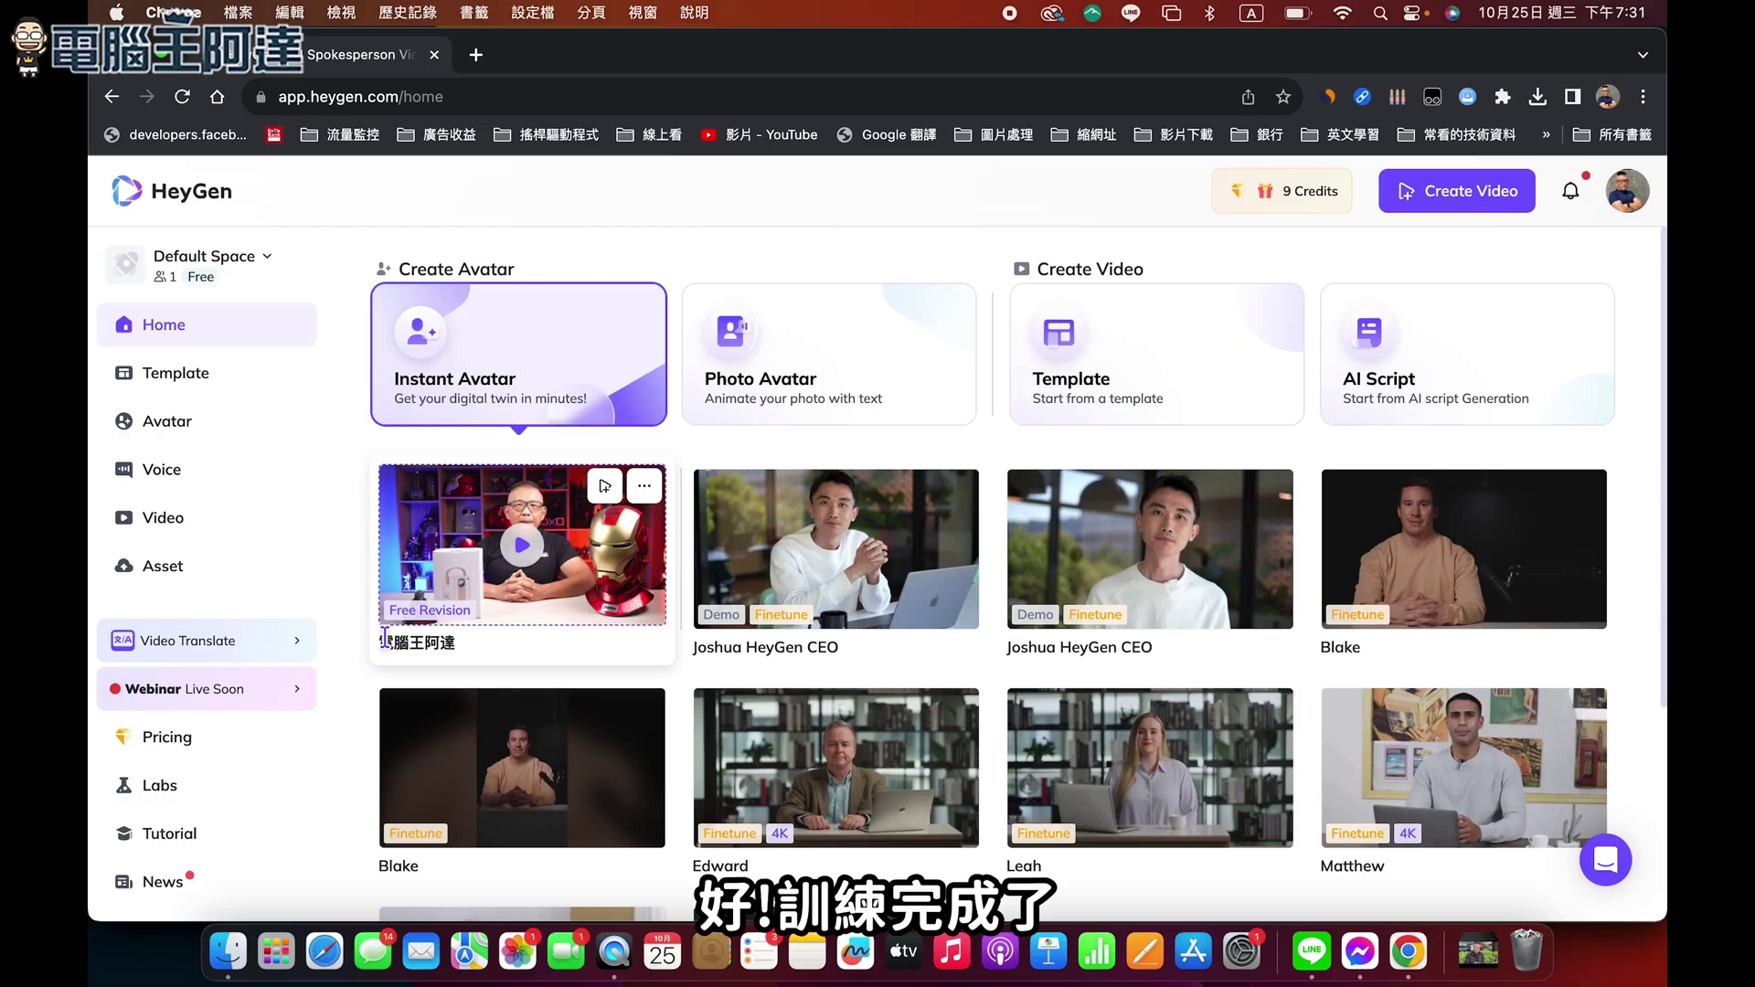
# Open the new instant avatar and create a Landscape video with it in the editor.
pyautogui.click(522, 545)
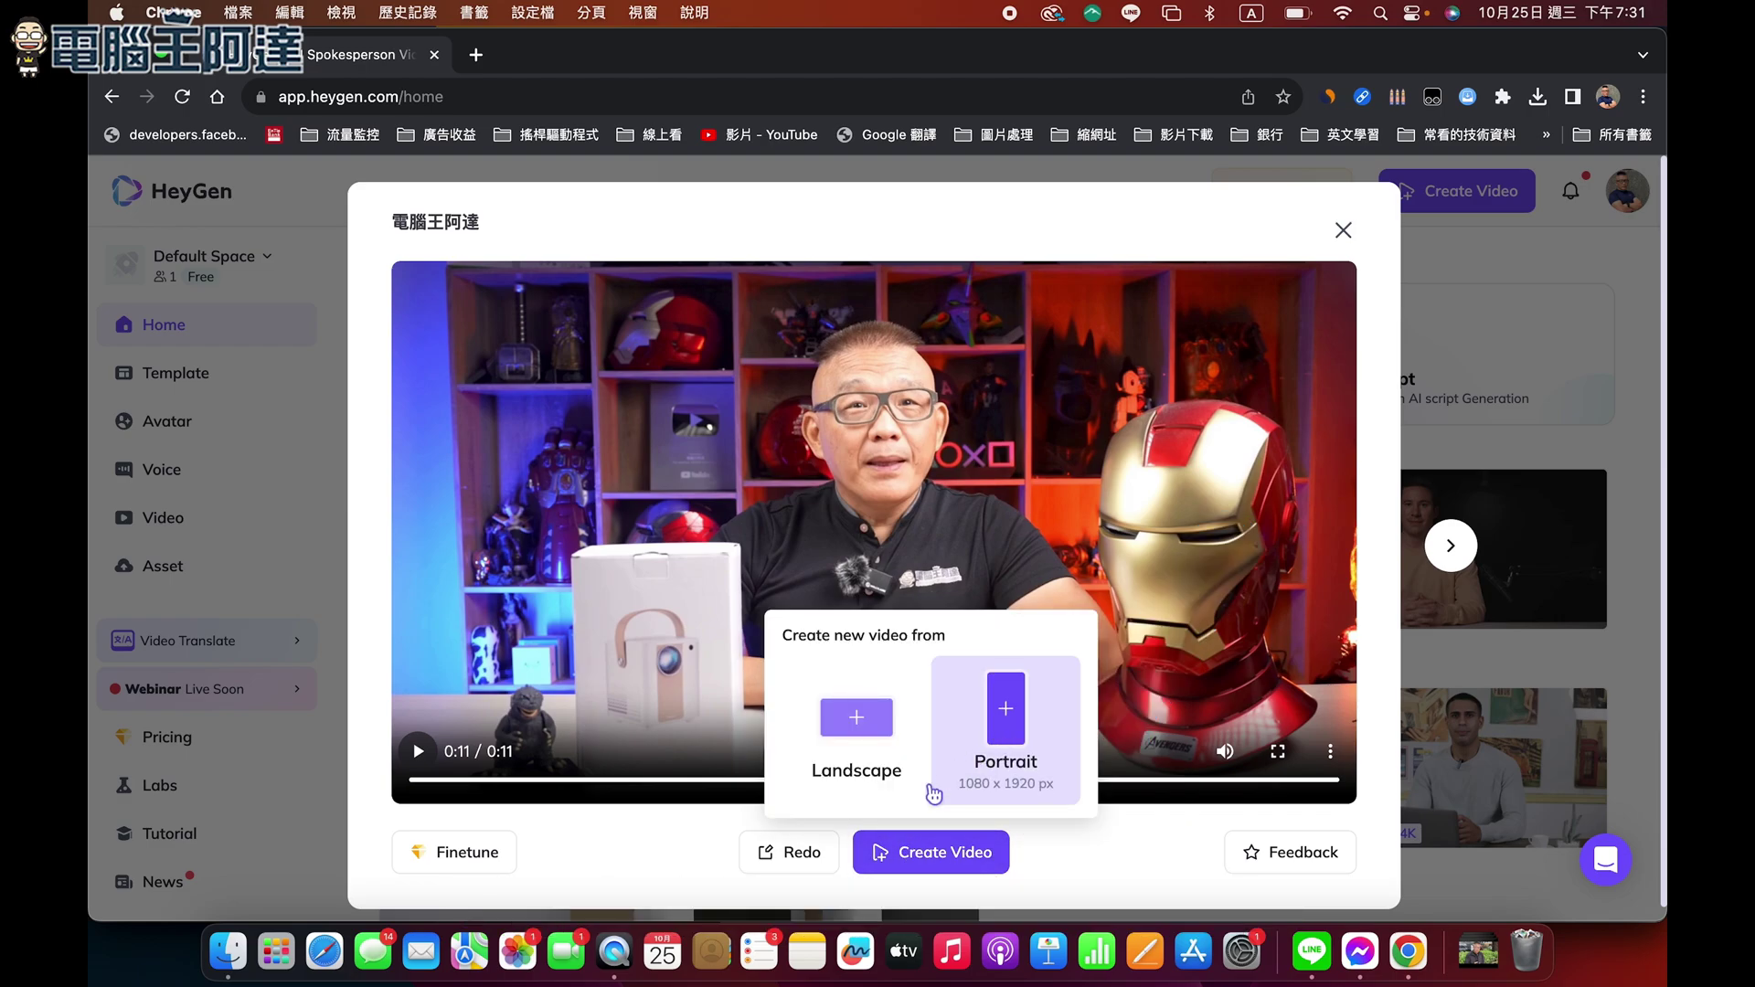
pyautogui.click(898, 857)
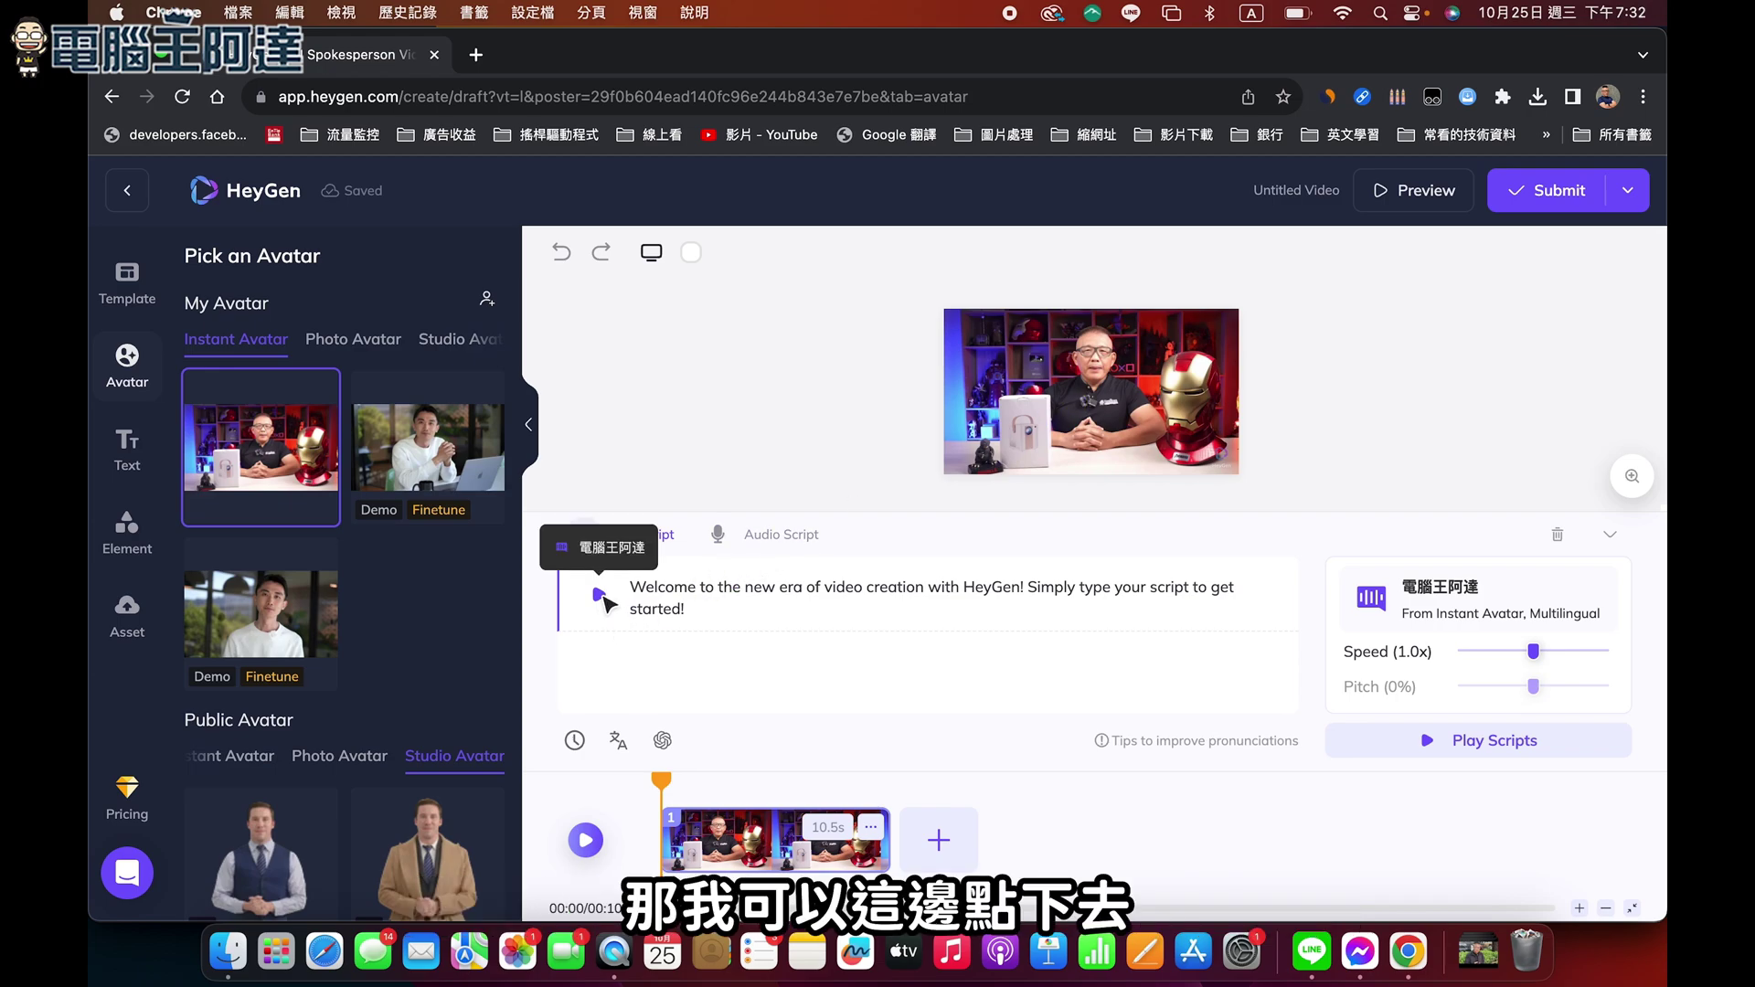
# Replace the sample English script line with the copied Chinese introduction paragraph.
pyautogui.click(604, 599)
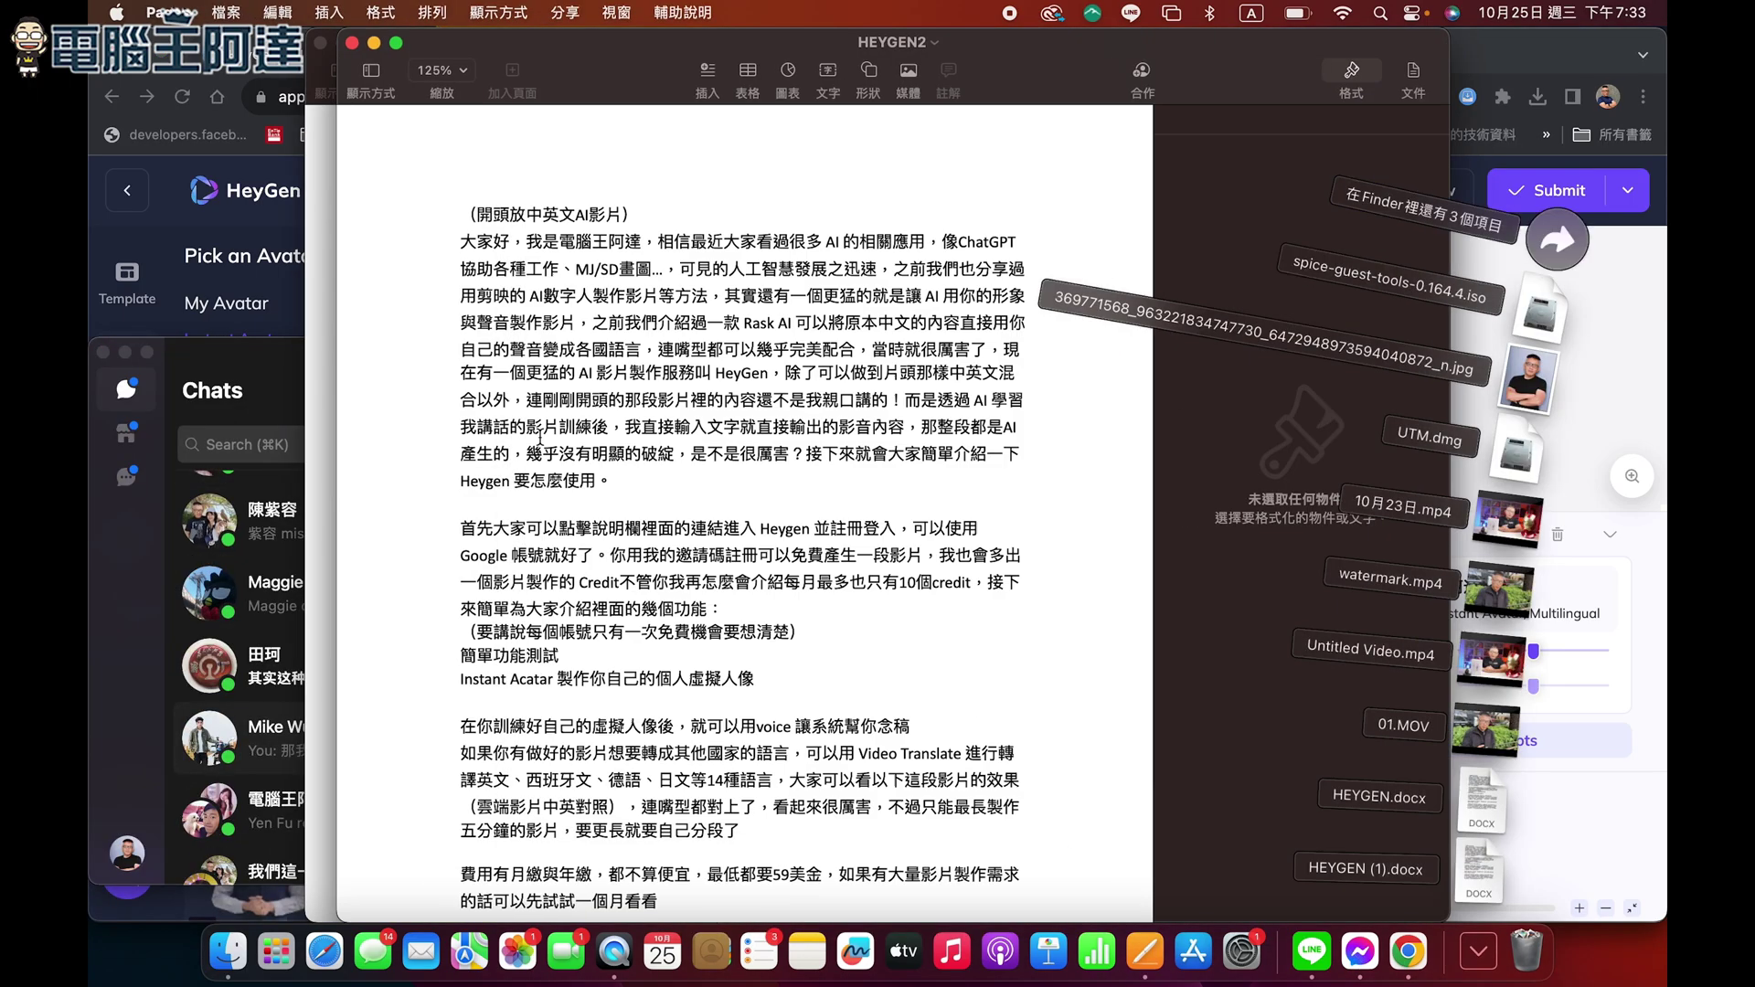
pyautogui.click(391, 259)
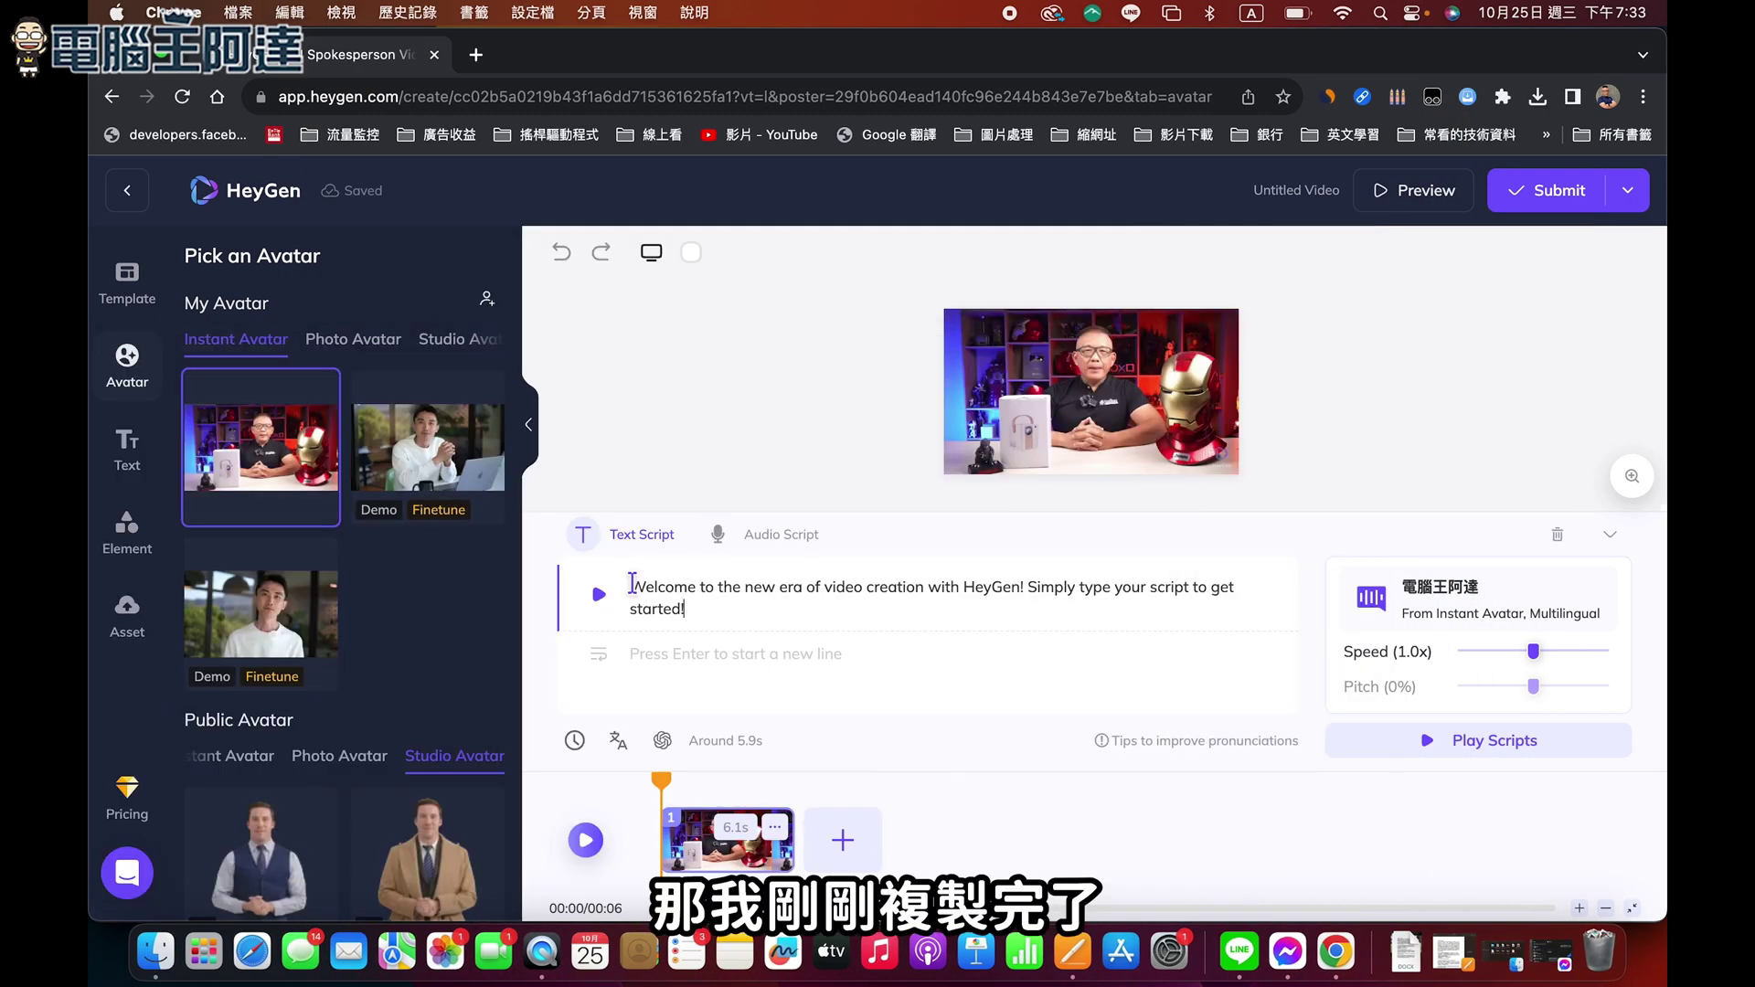
pyautogui.moveTo(631, 584); pyautogui.dragTo(687, 610)
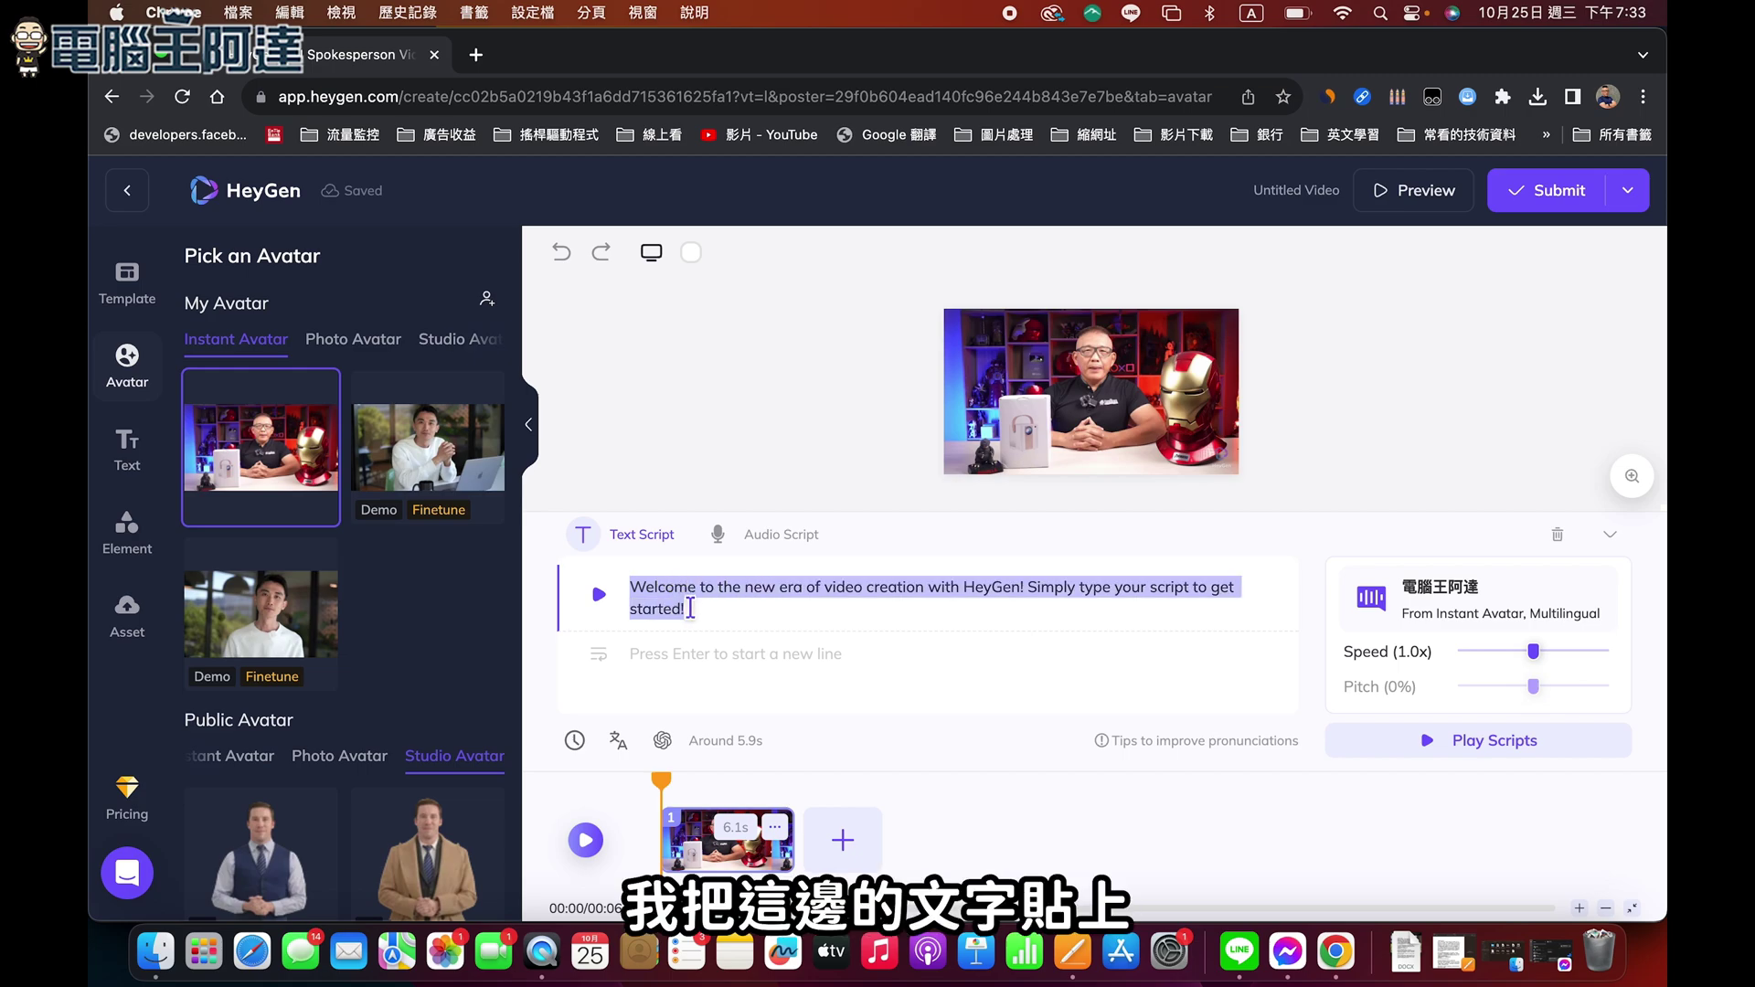
pyautogui.press('super+v')
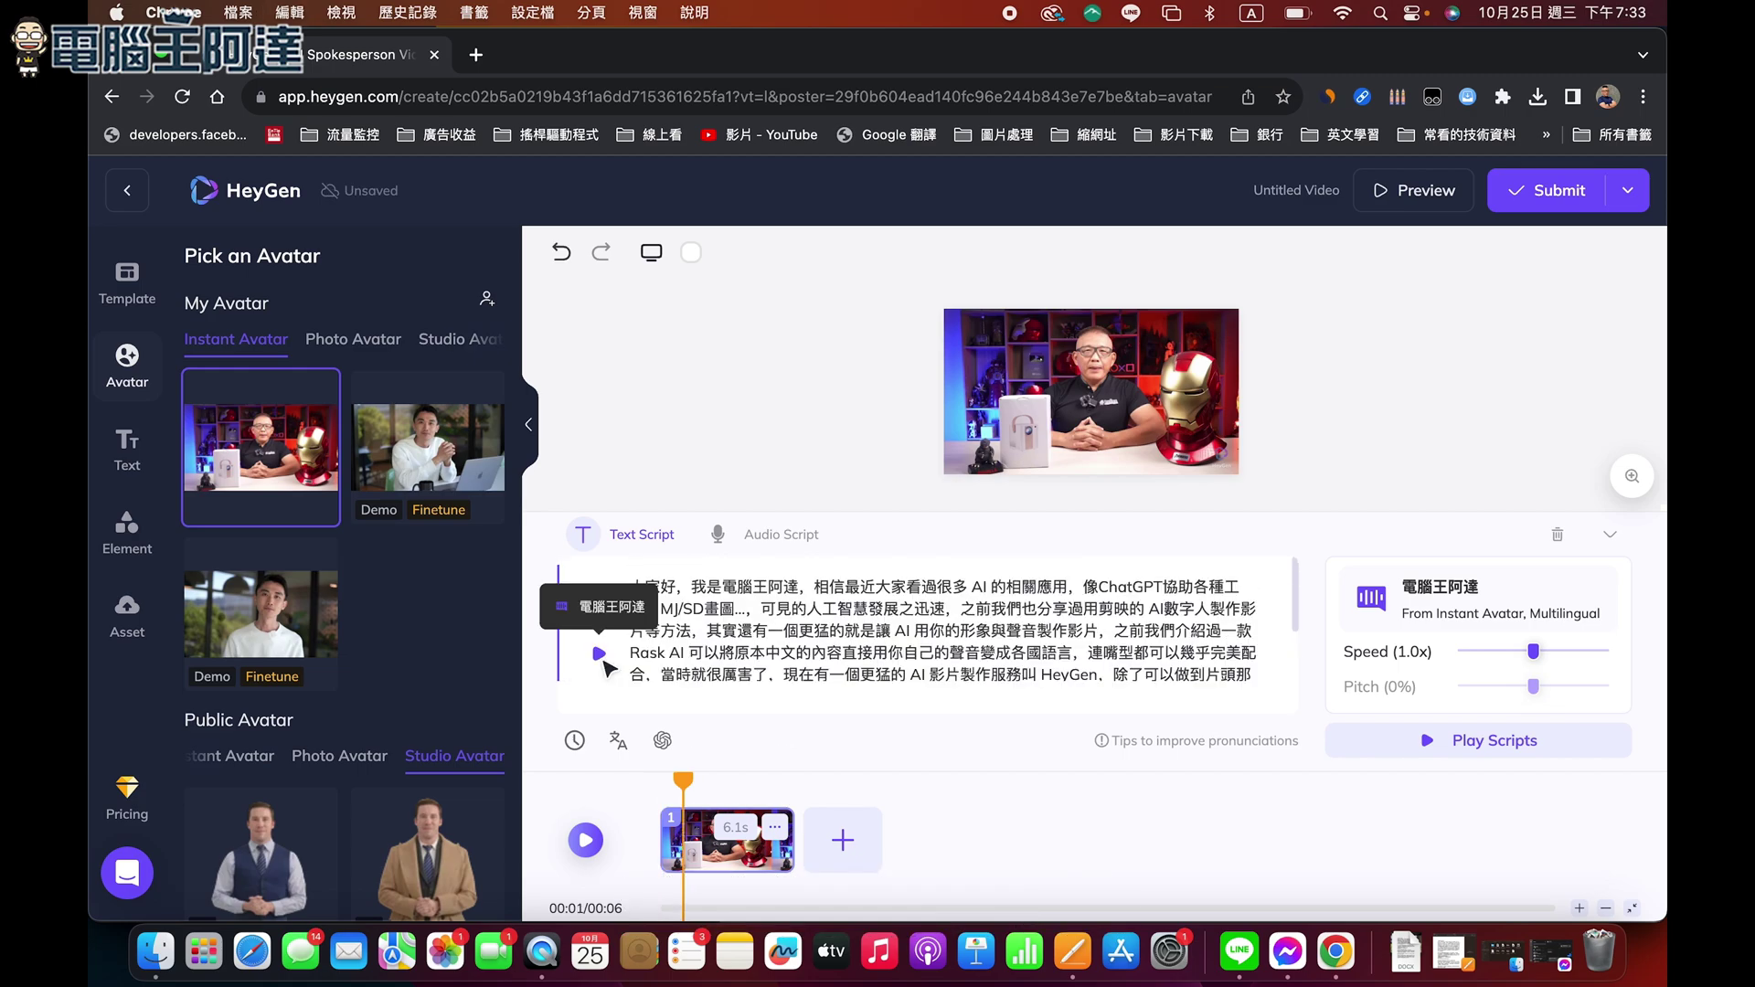
# Preview the Chinese script in the avatar's voice, then switch the scene to Audio Script.
pyautogui.click(600, 655)
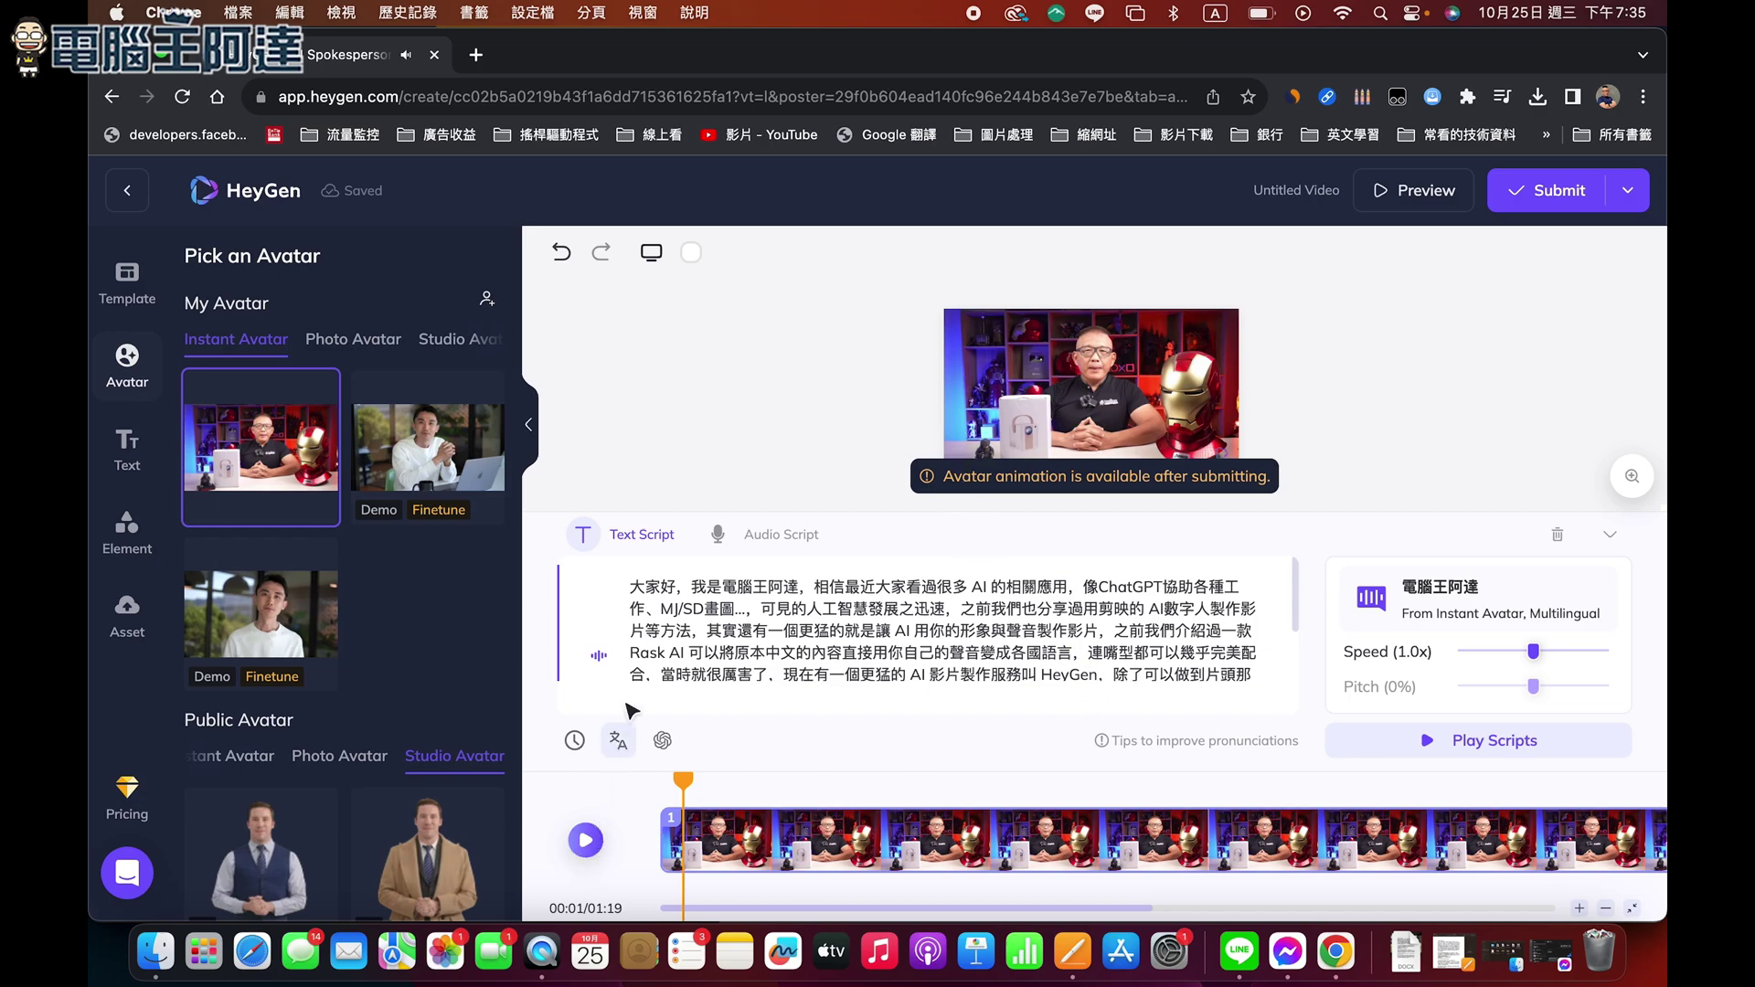
pyautogui.scroll(-1, 658, 658)
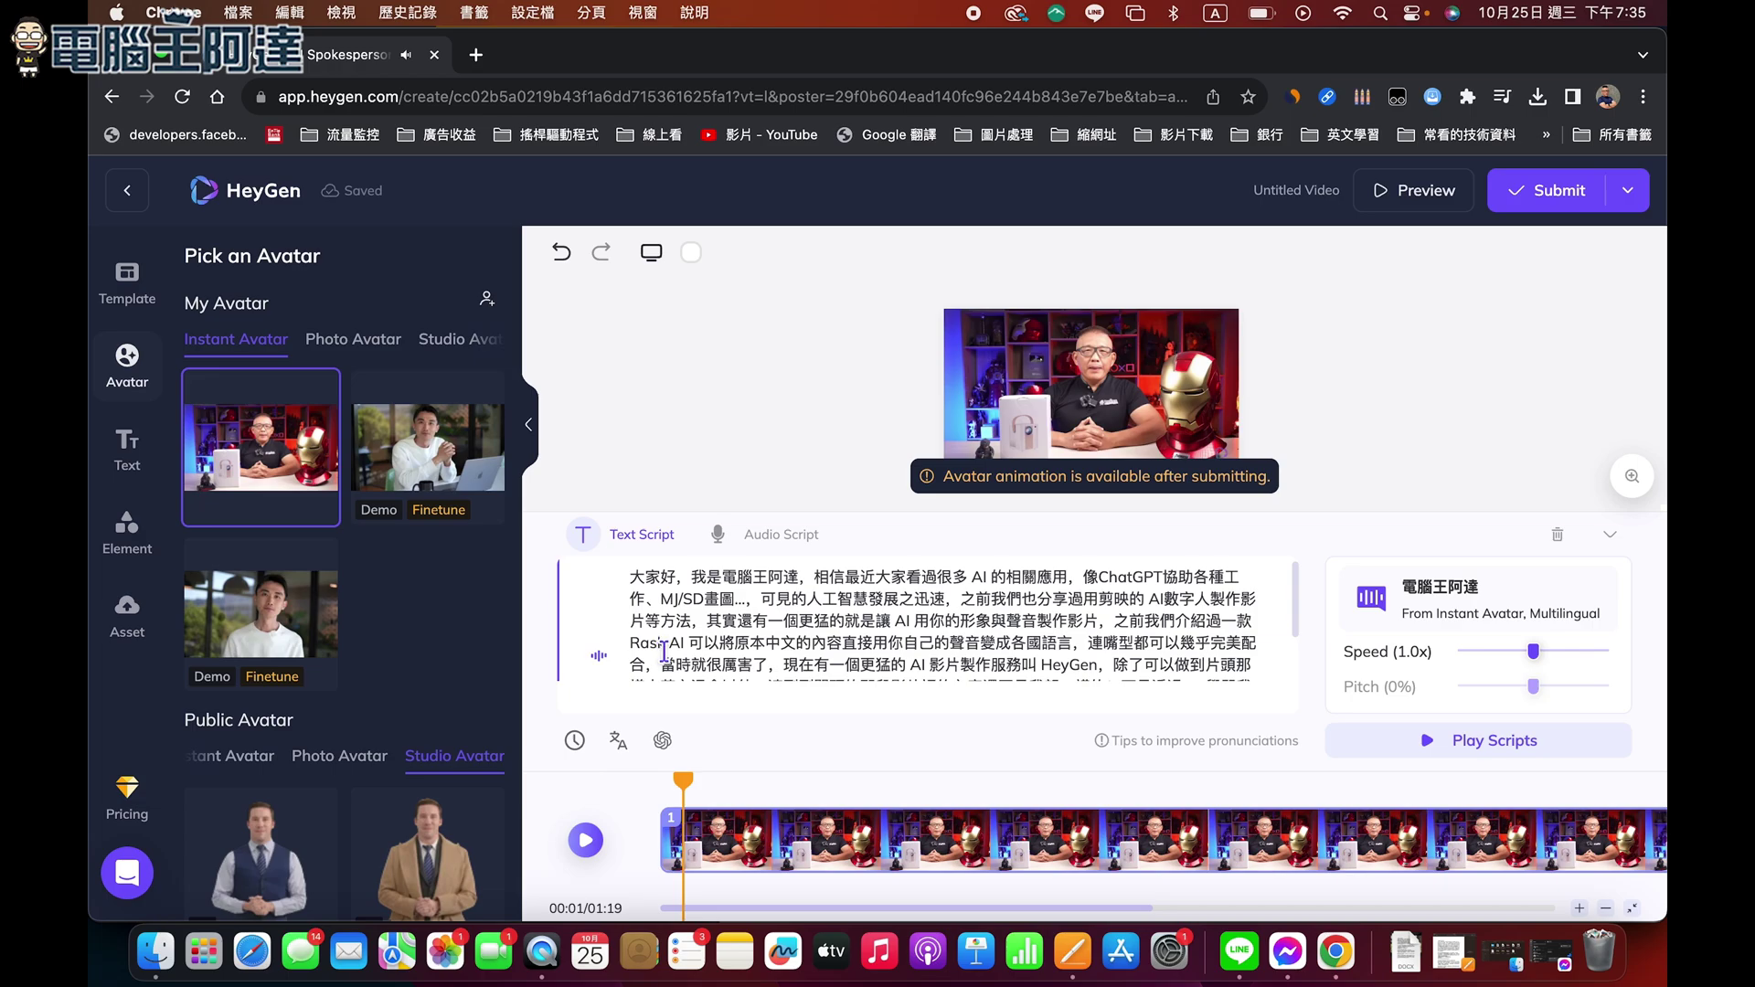
pyautogui.click(590, 834)
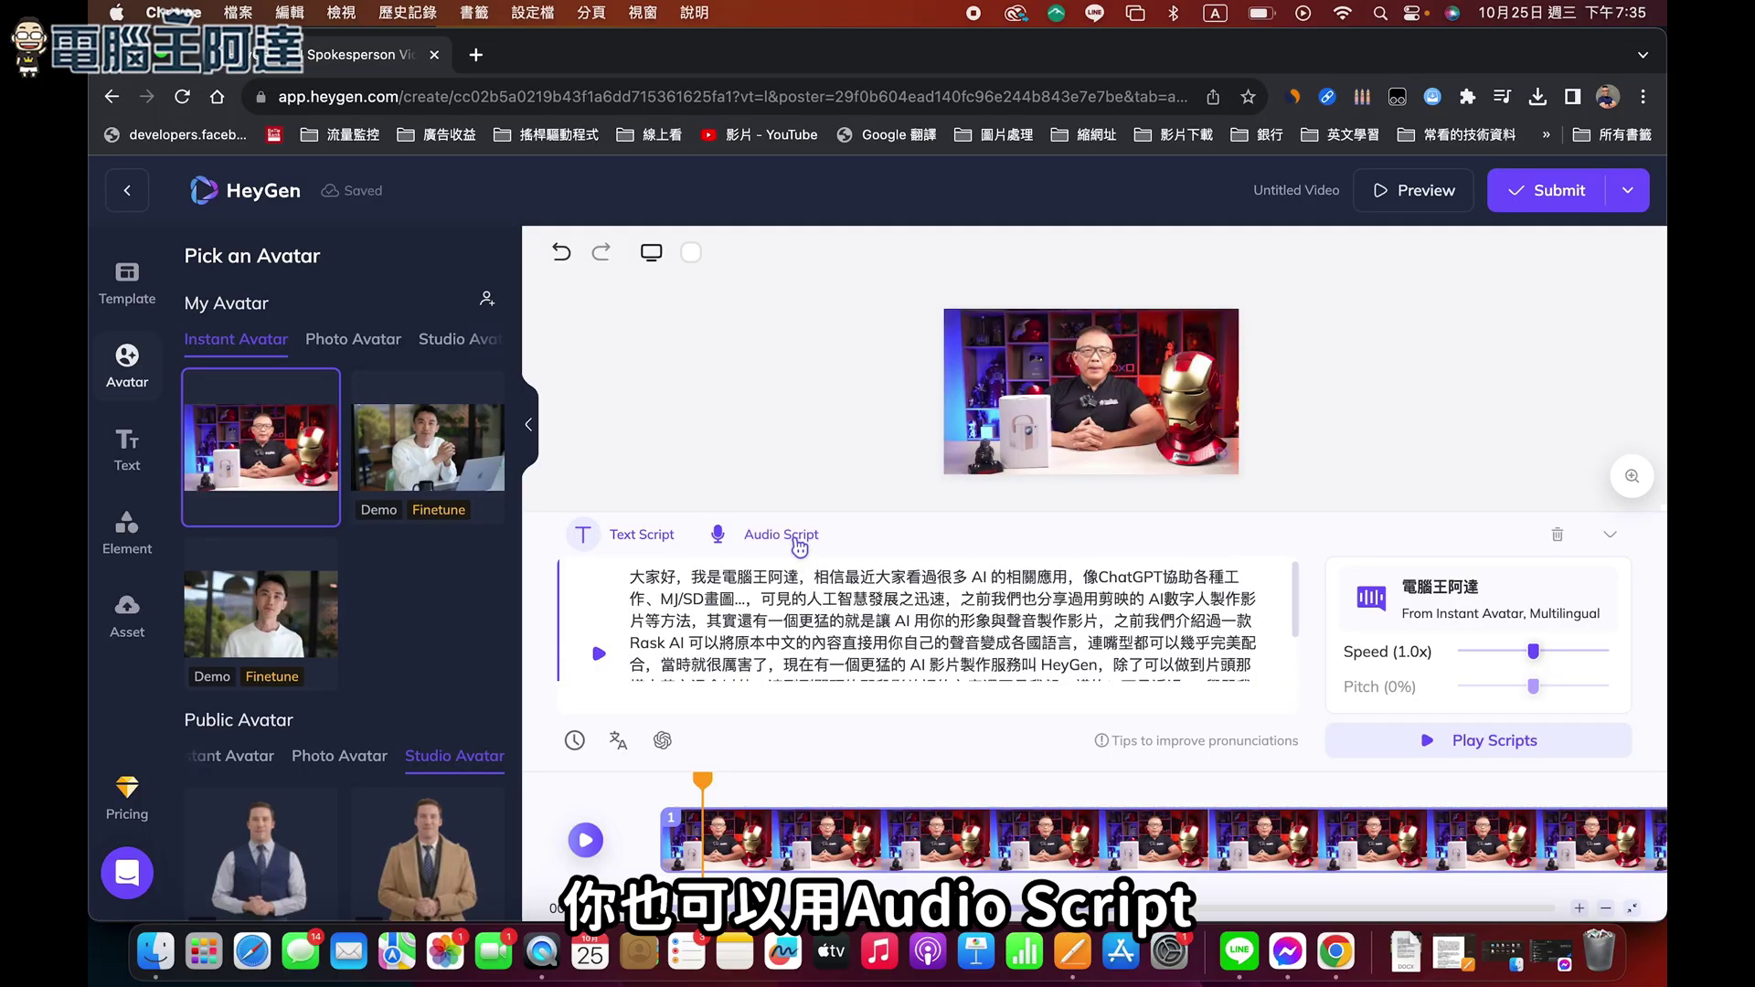
pyautogui.click(800, 547)
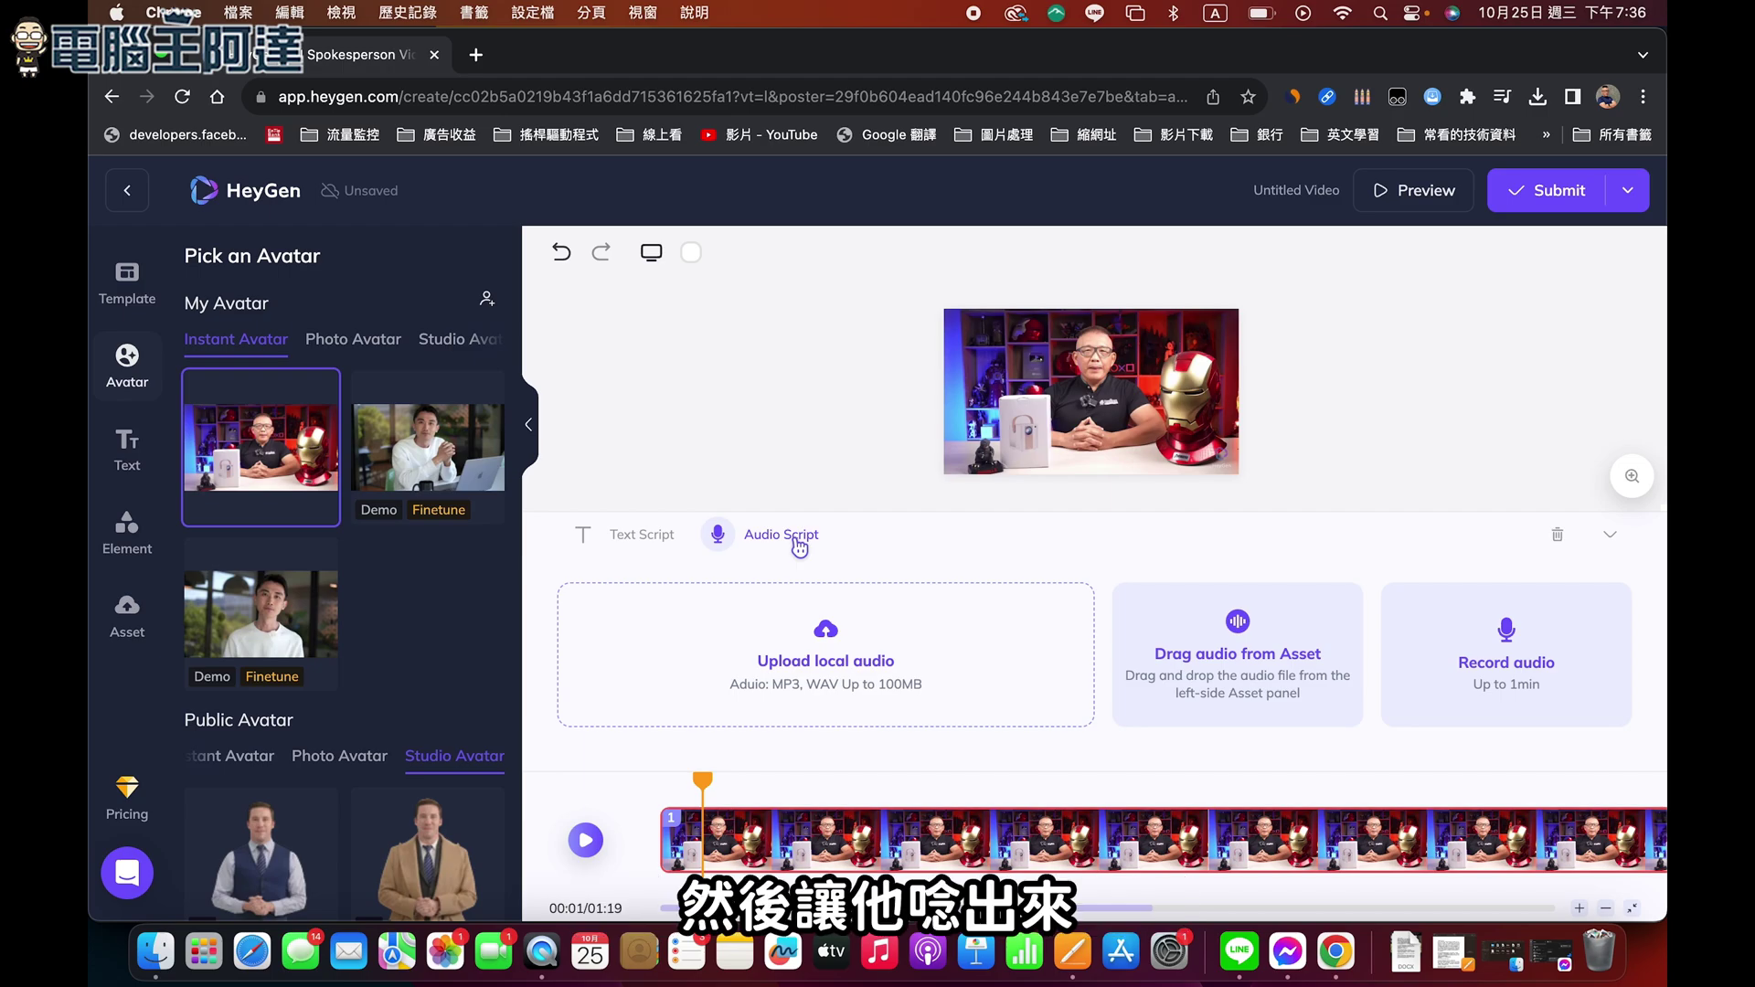
# Return to Text Script and open the GPT4 Script Writer on the Chinese script.
pyautogui.click(656, 550)
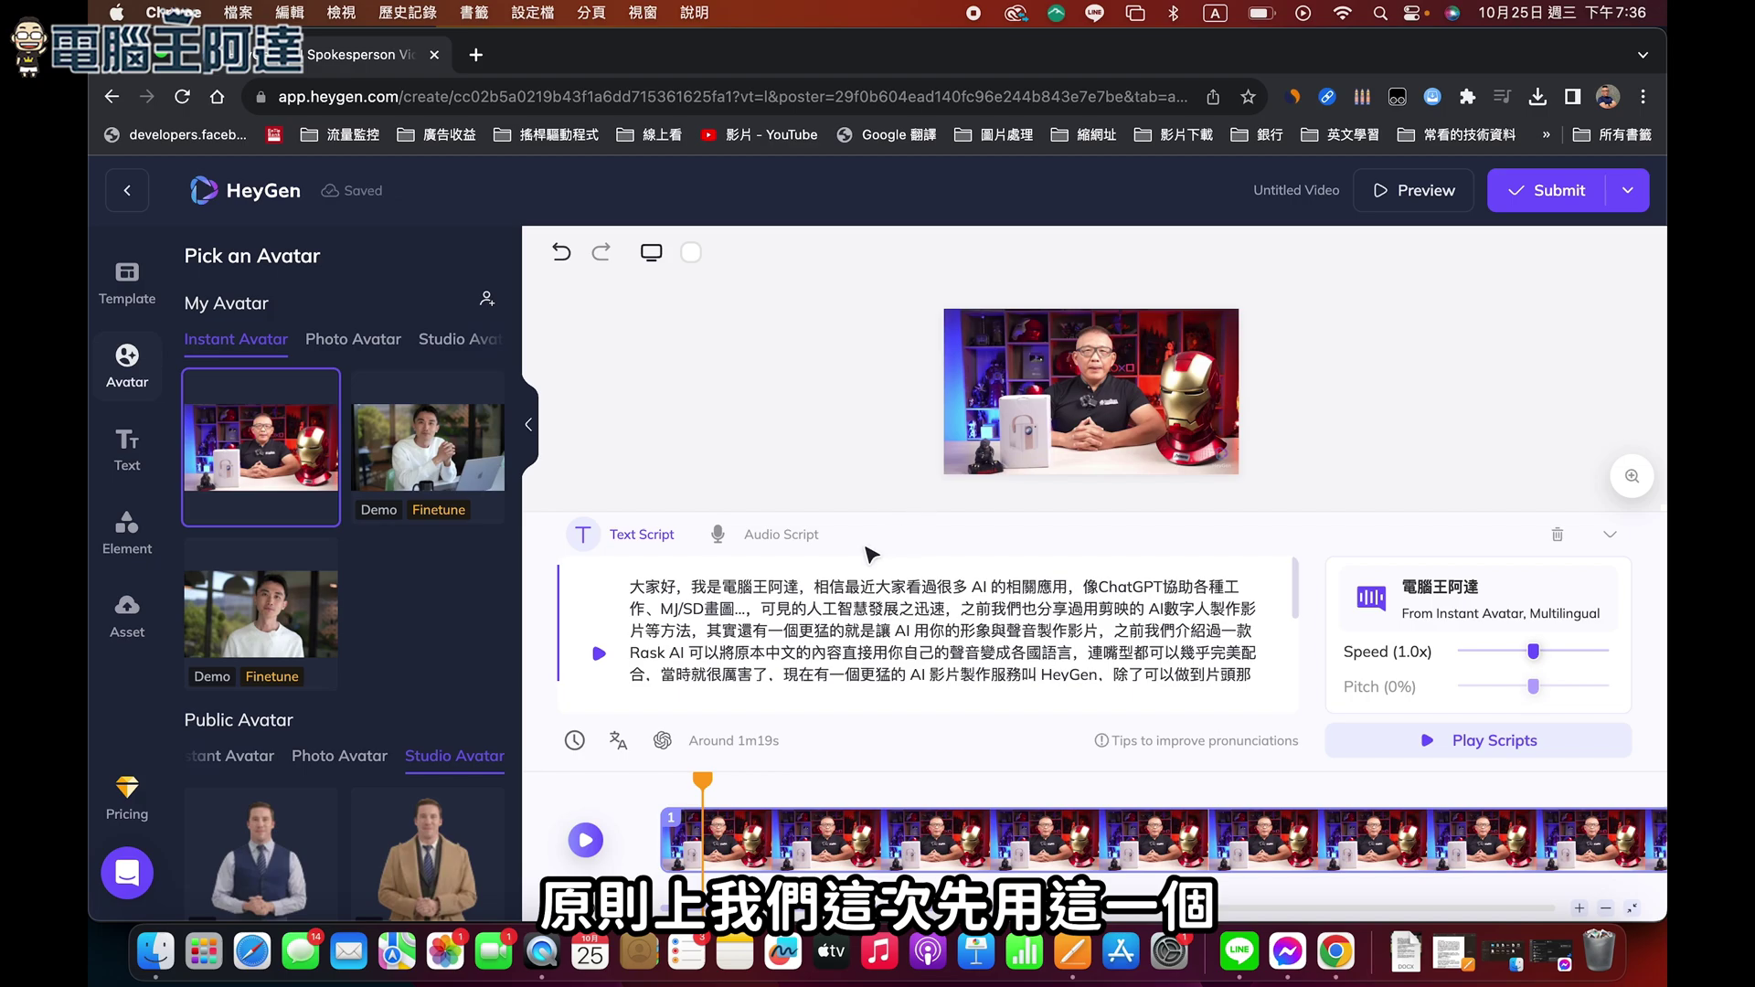
pyautogui.click(661, 747)
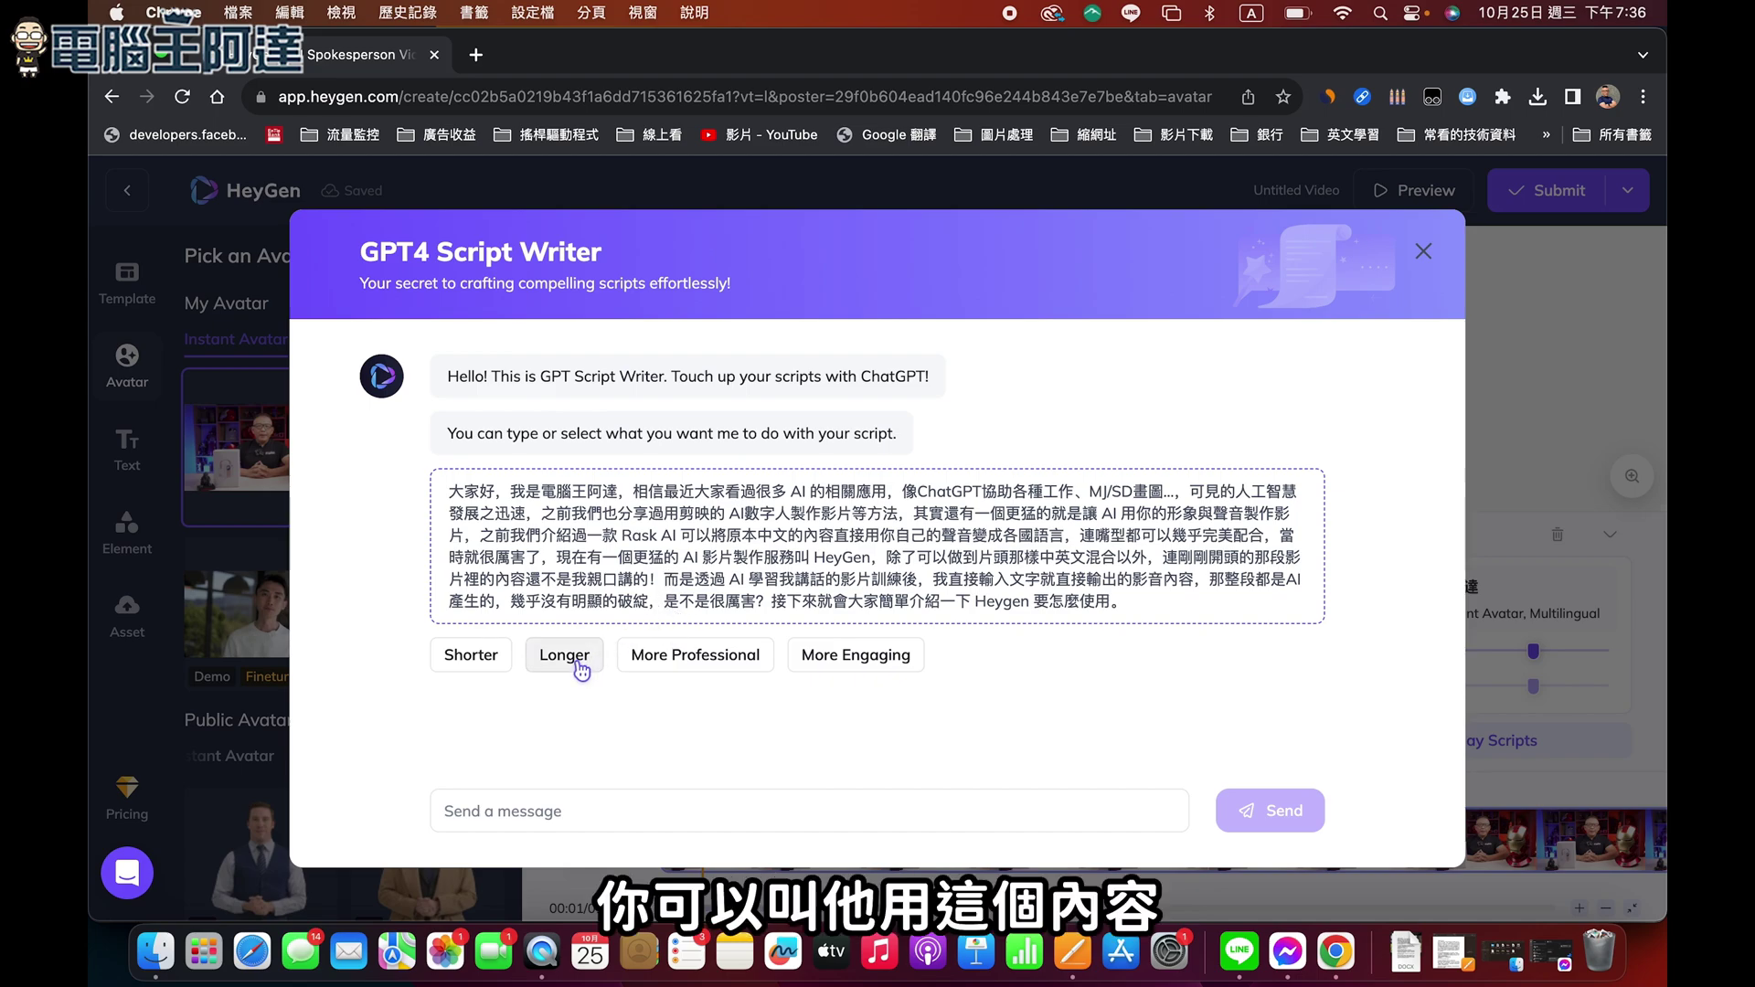
# Generate a More Professional rewrite, read through the reply, and close the Script Writer.
pyautogui.click(665, 666)
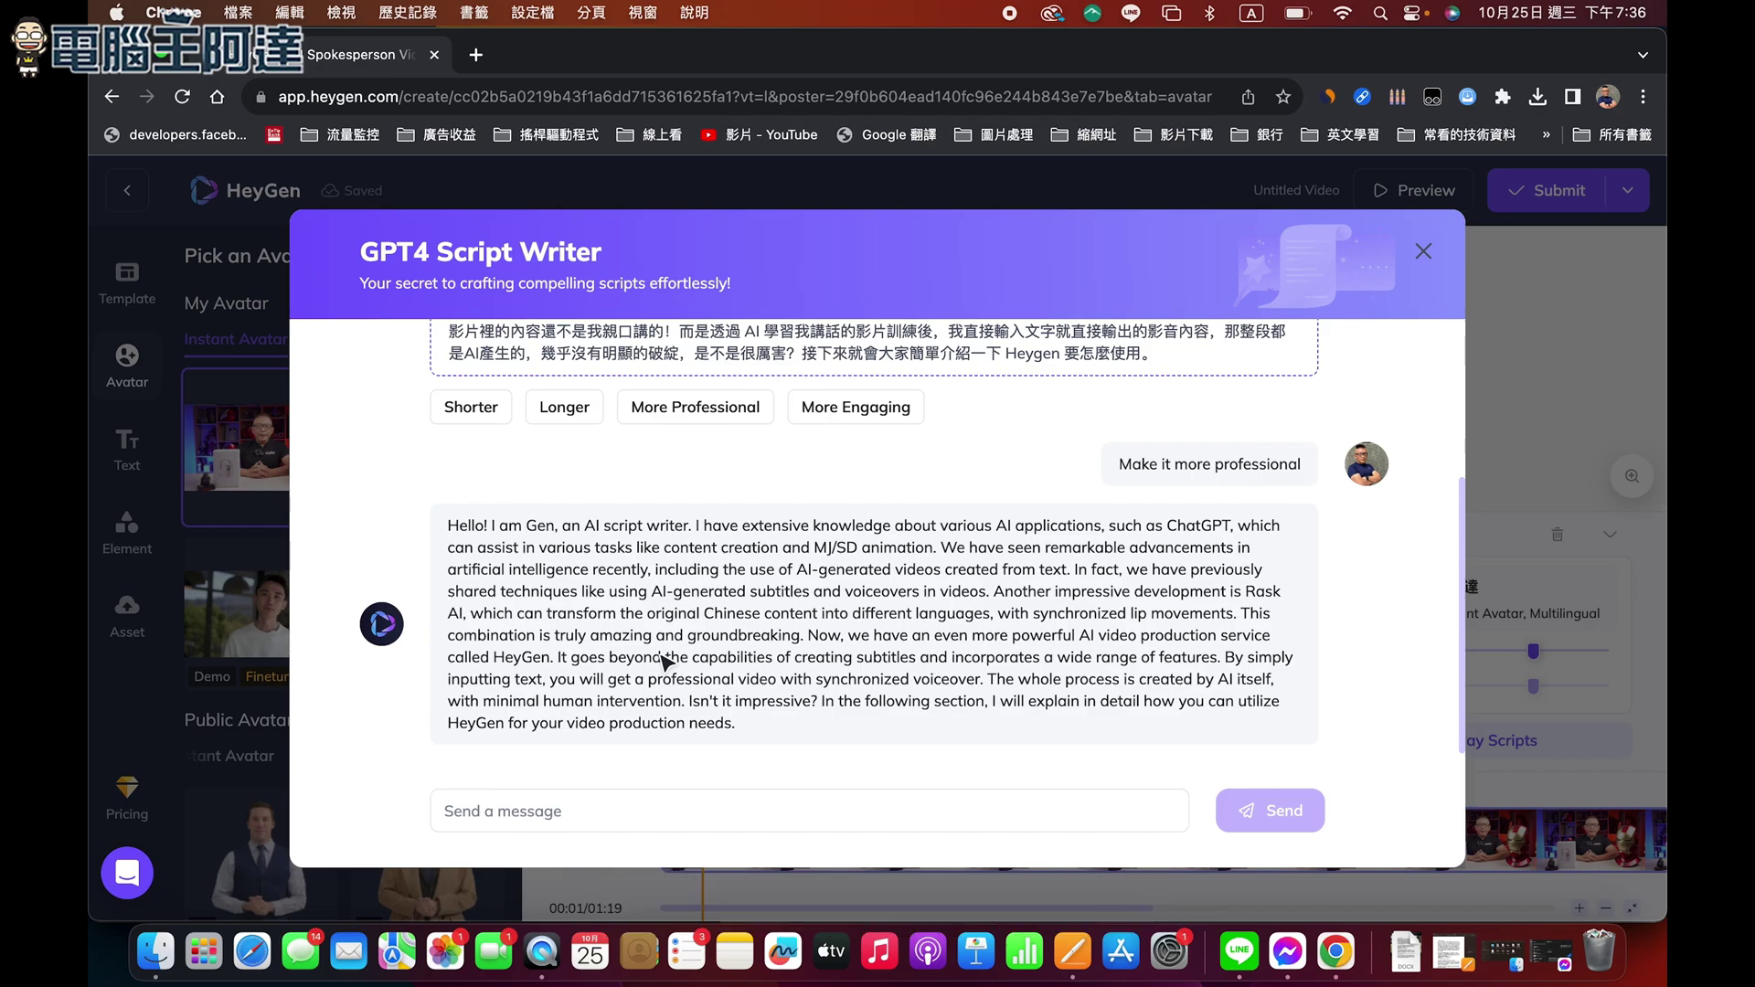
pyautogui.scroll(5, 749, 694)
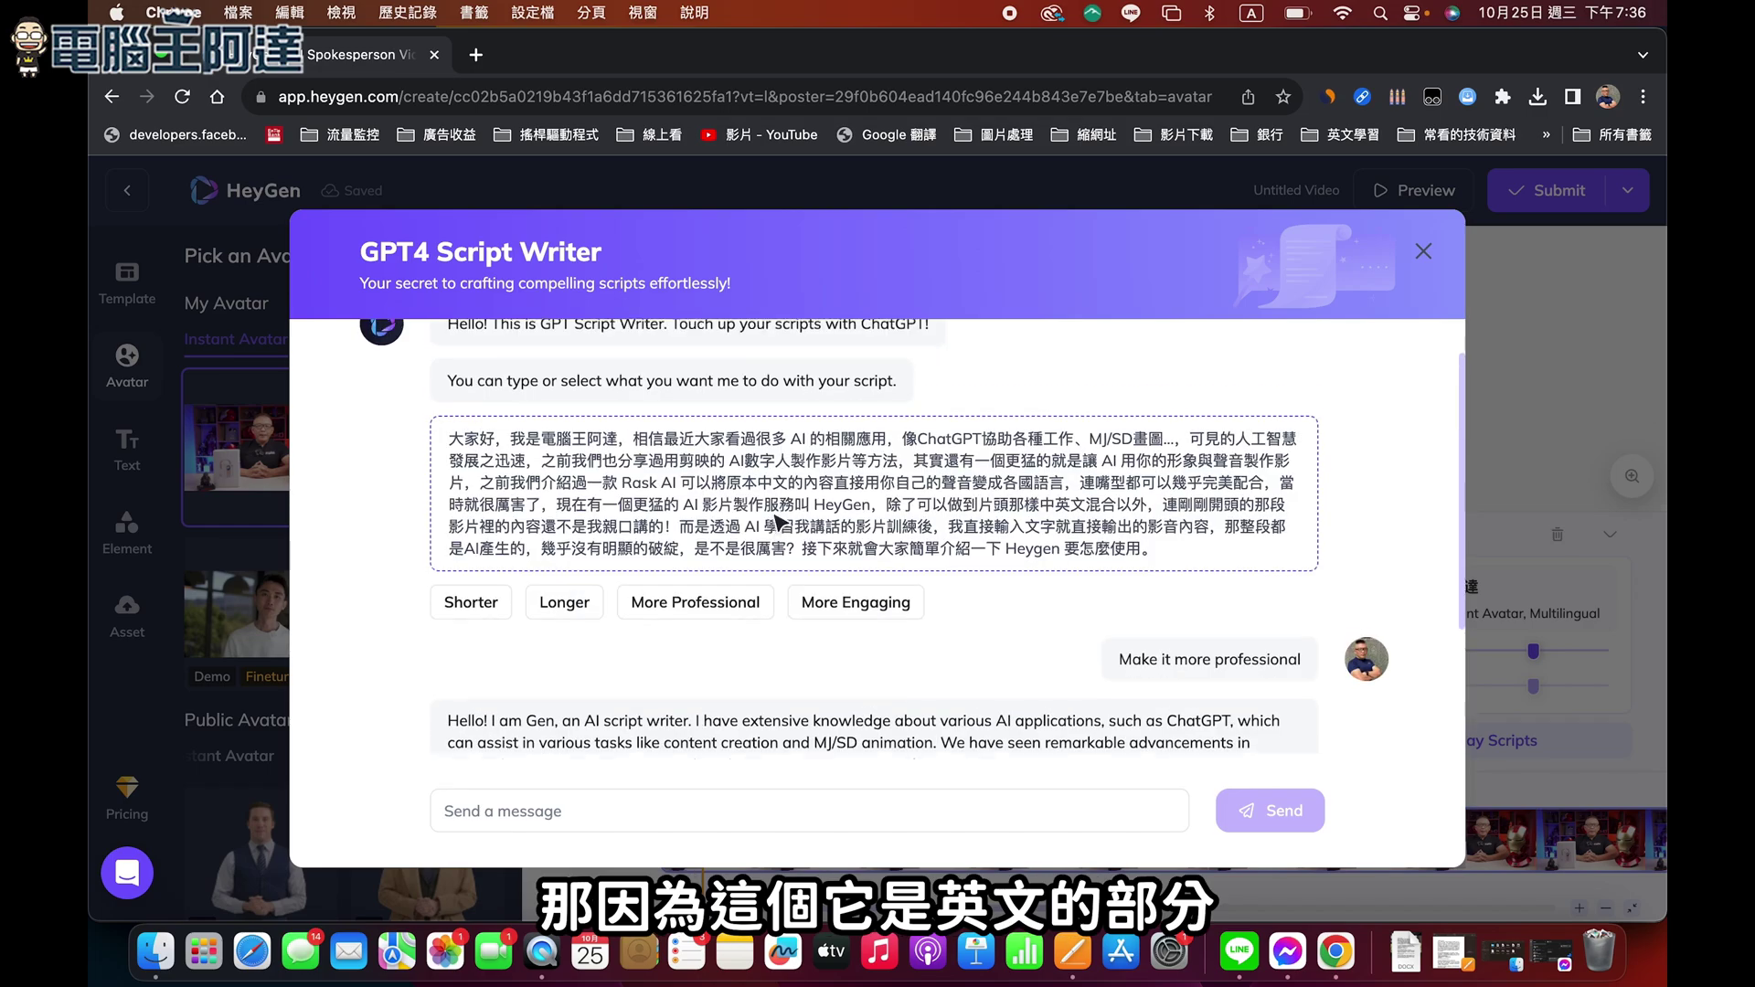
pyautogui.scroll(-5, 778, 523)
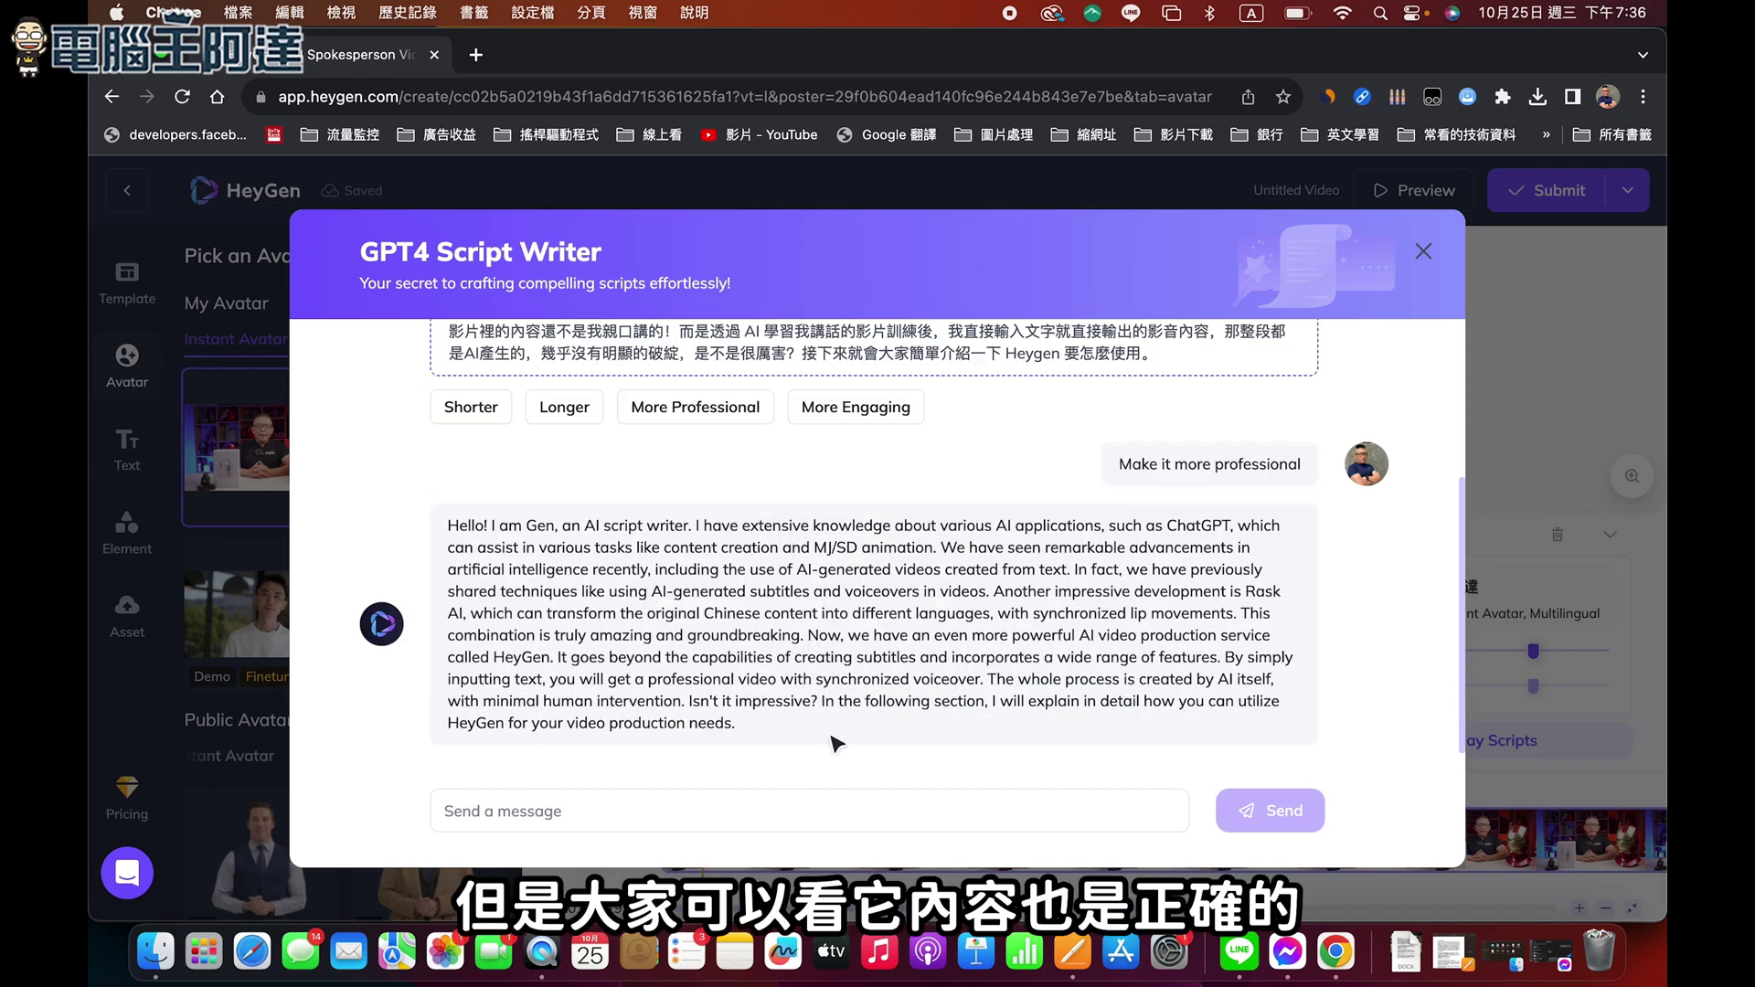
pyautogui.scroll(5, 803, 724)
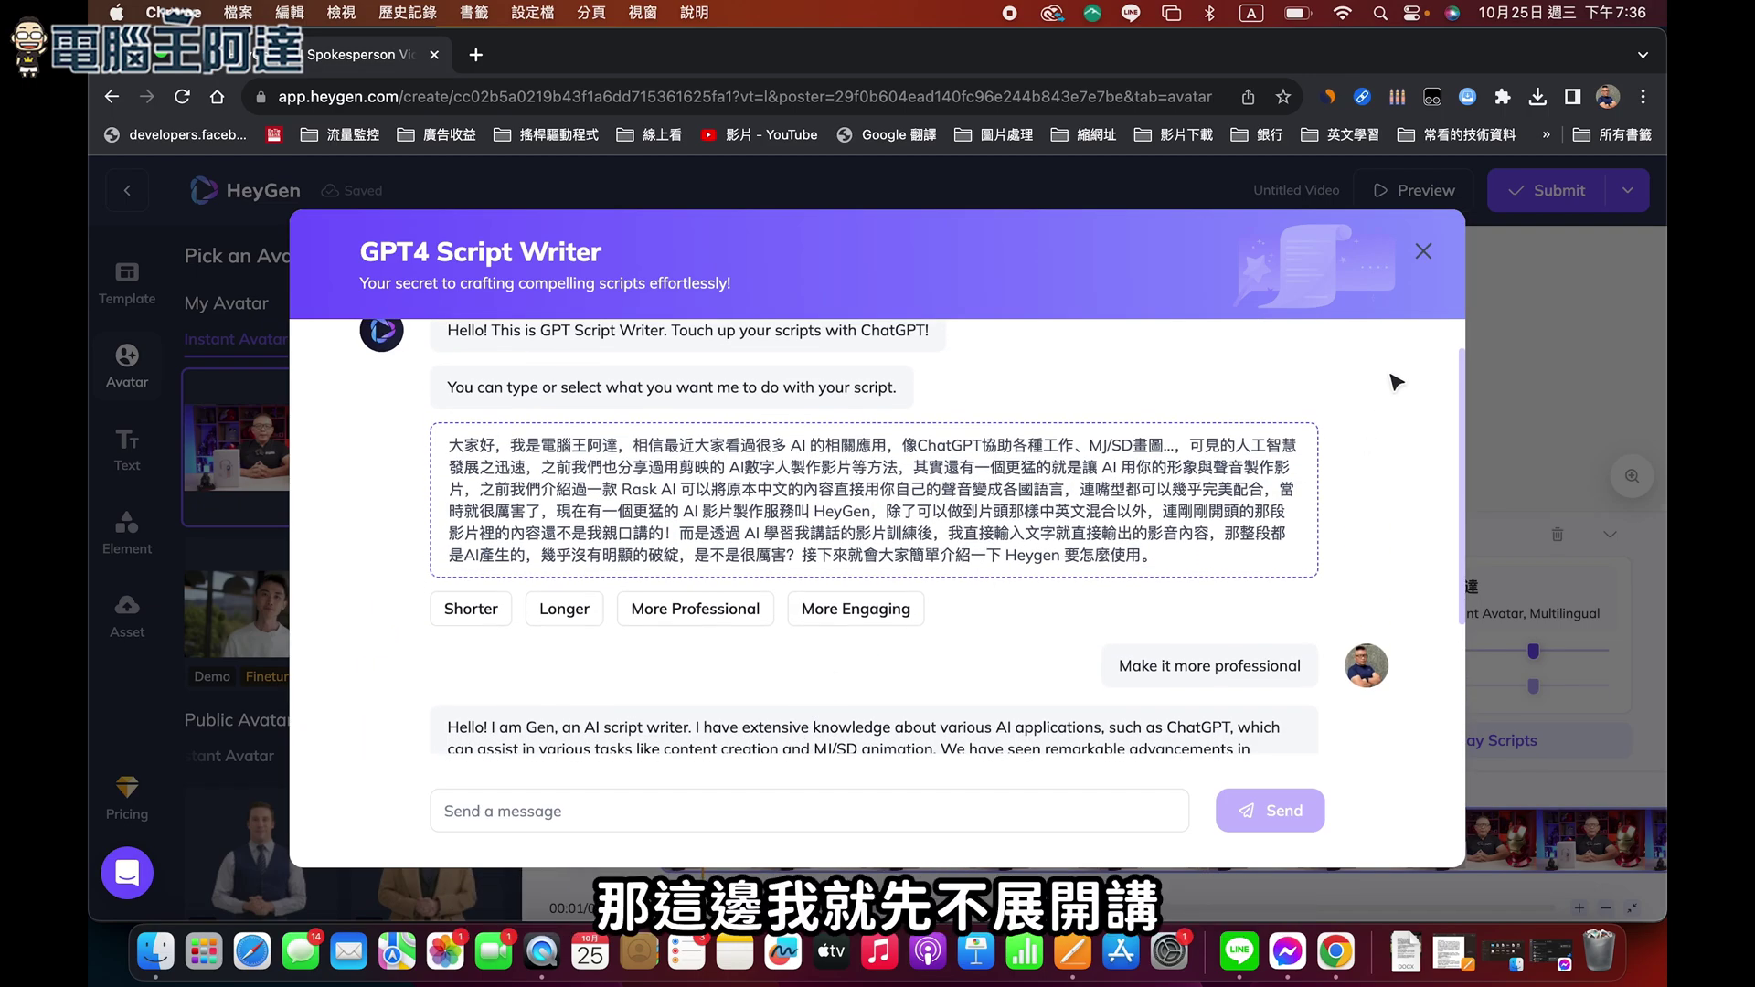
pyautogui.click(1424, 253)
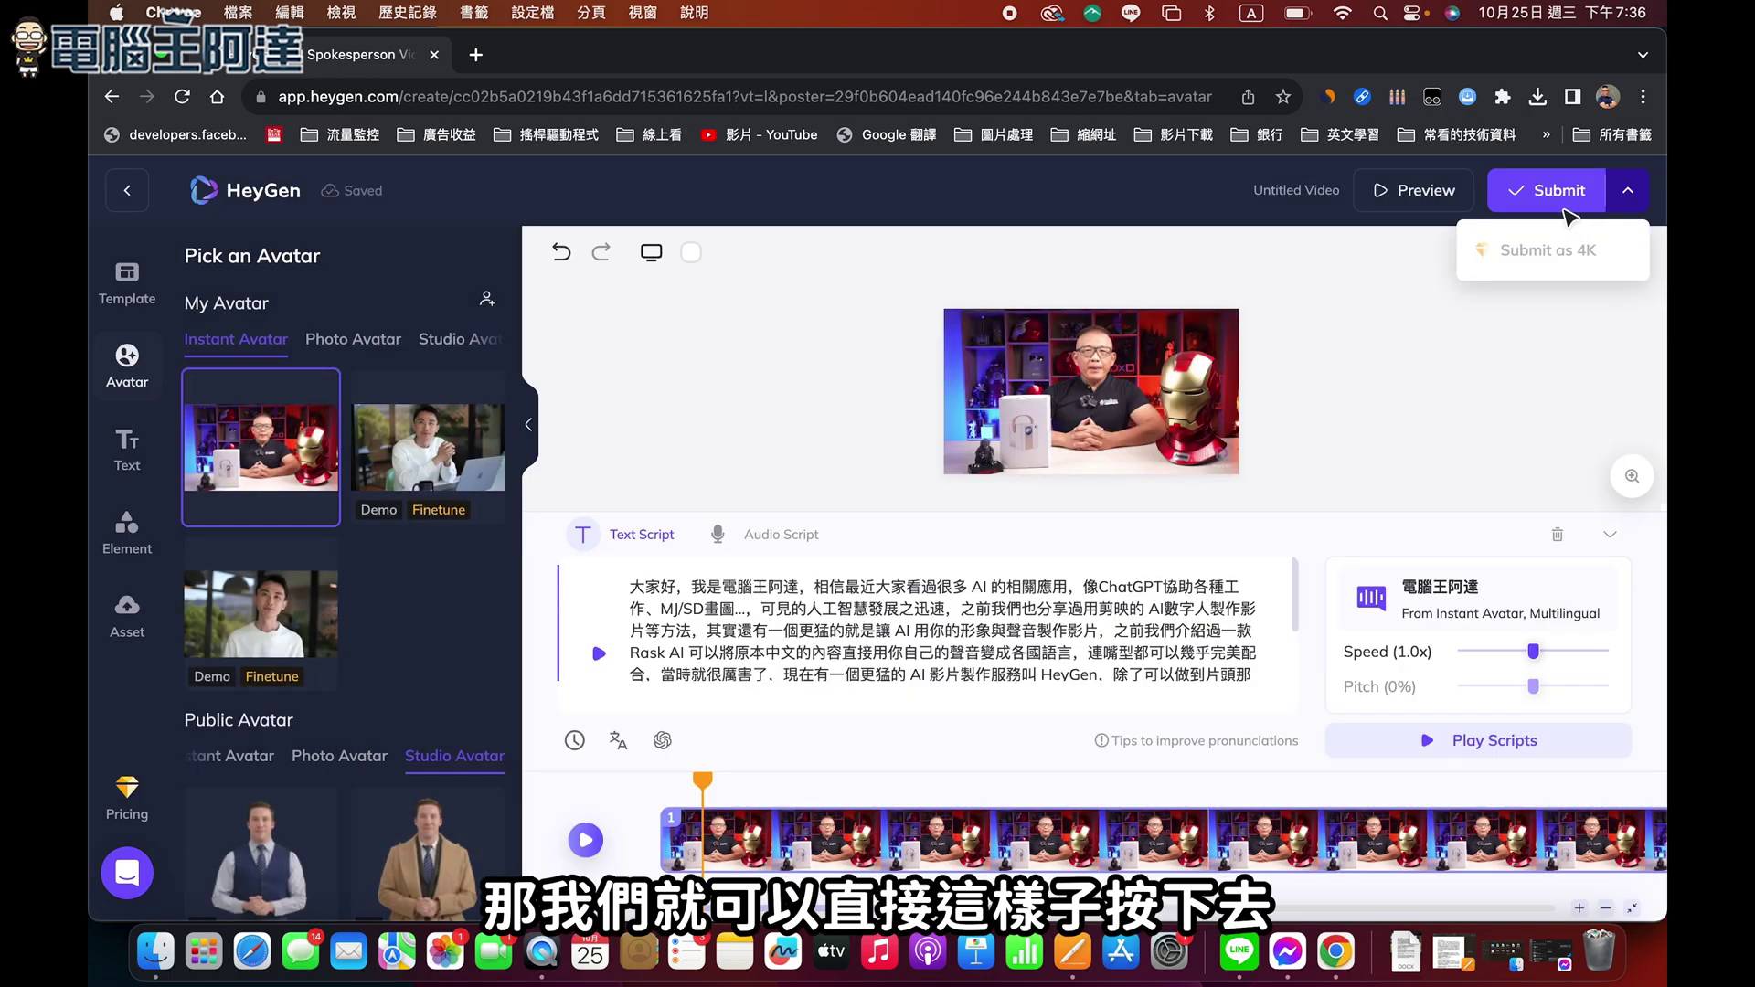
# Submit the 1:19 video, dismiss the 1-minute plan limit warning, and return to the videos list.
pyautogui.click(1525, 201)
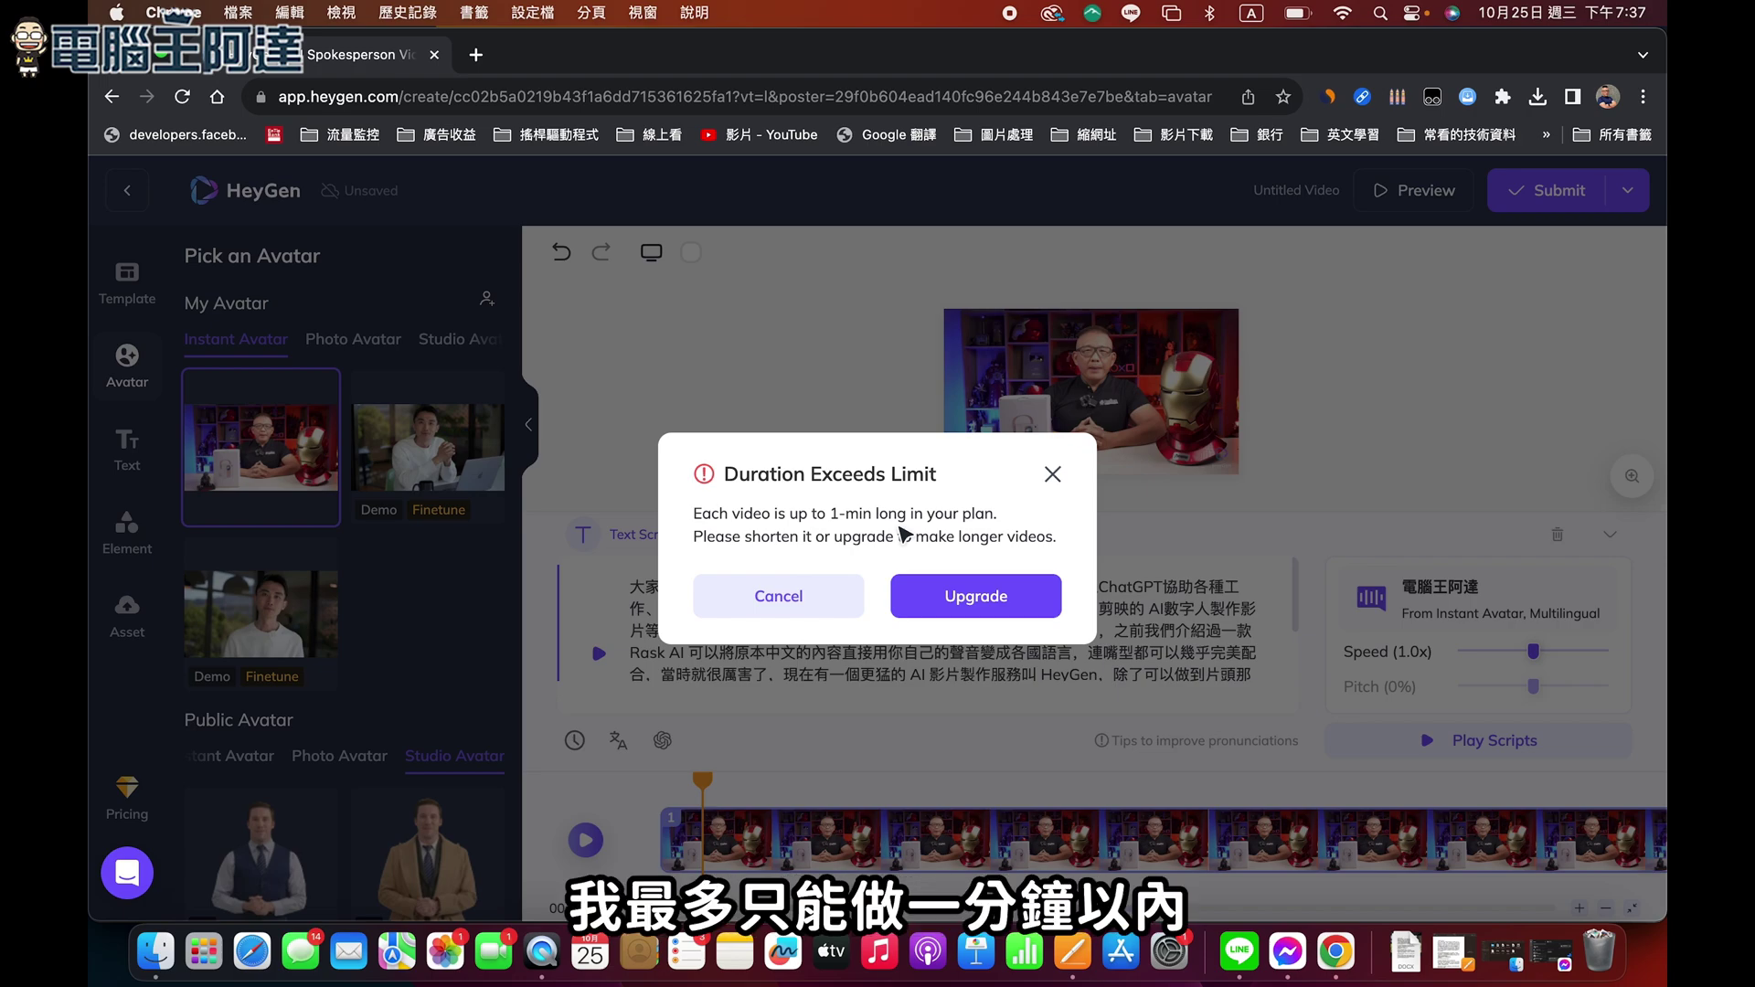
pyautogui.click(1054, 482)
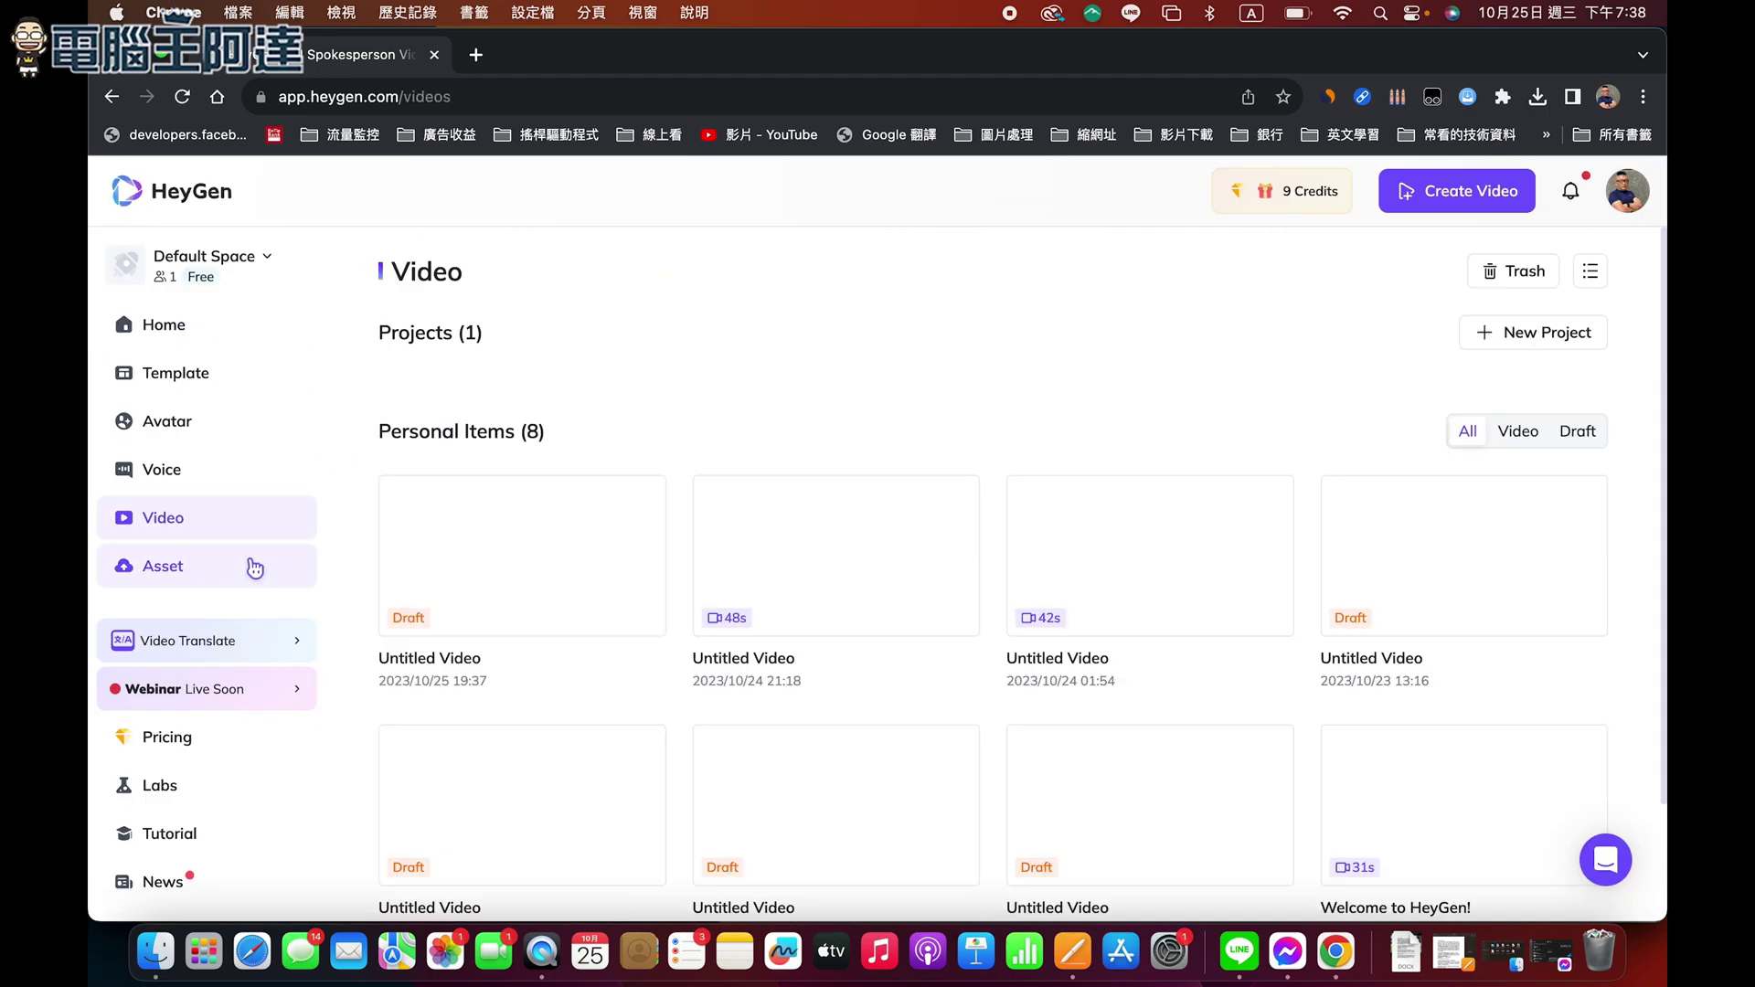
pyautogui.click(862, 605)
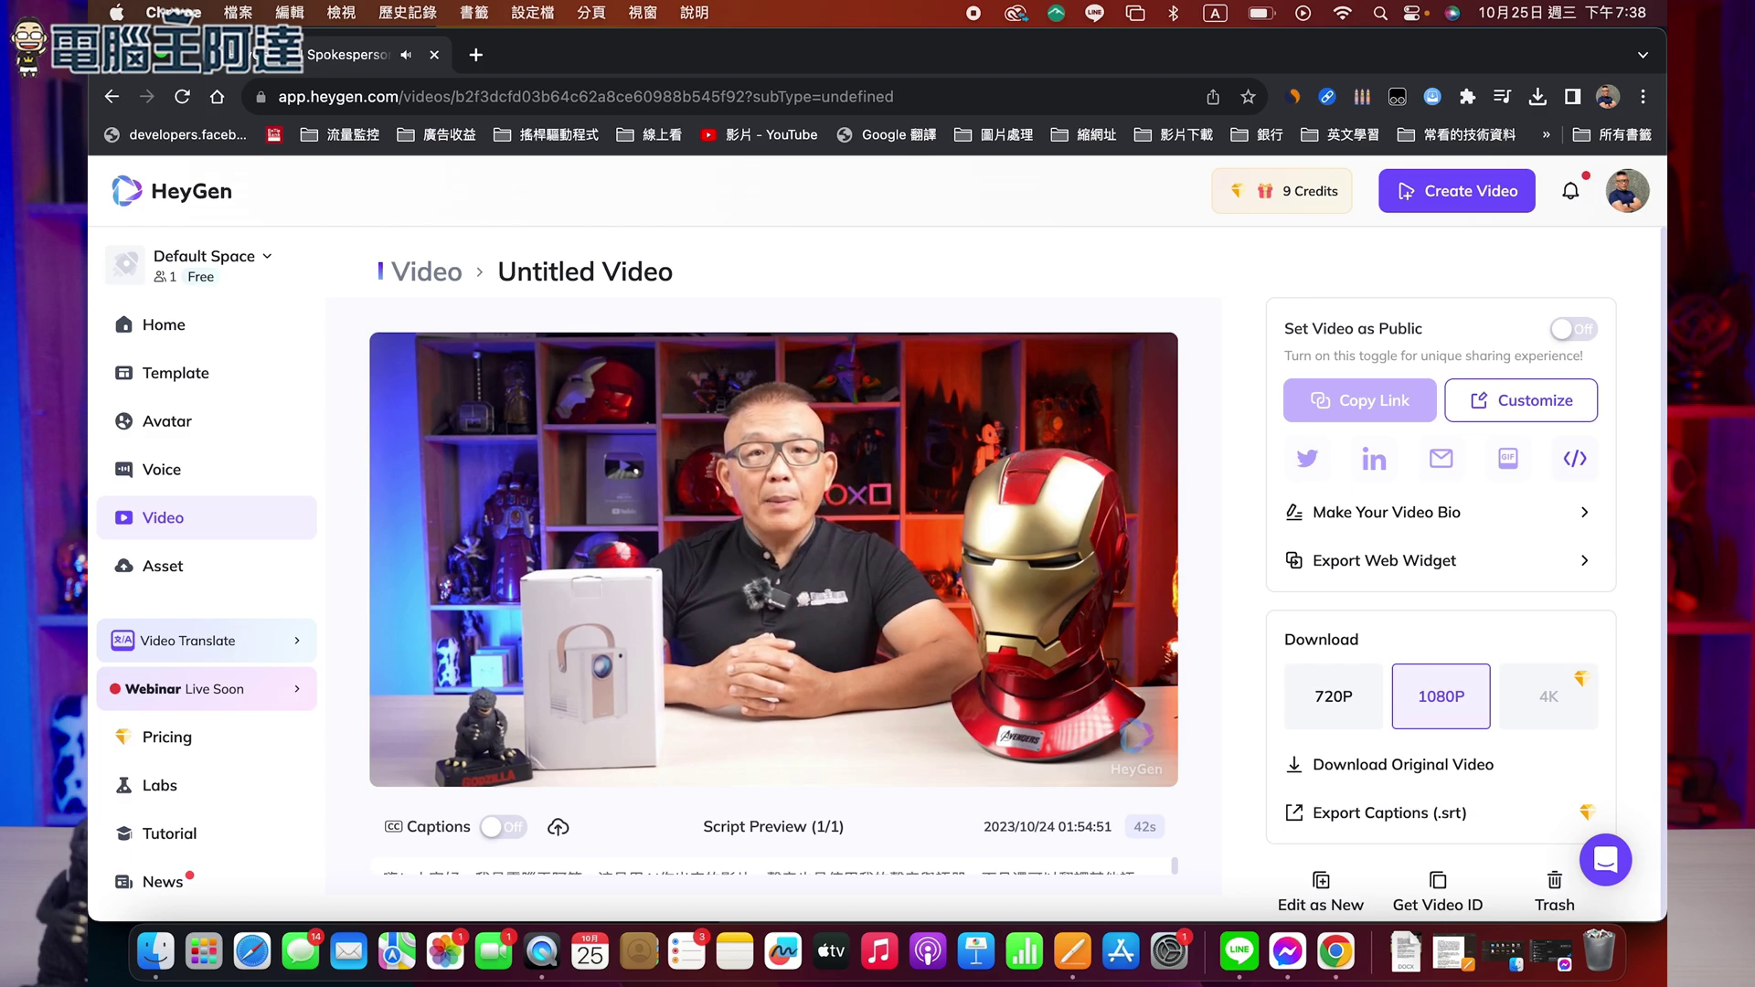
# Head back to the Home dashboard after viewing the 42-second Untitled Video.
pyautogui.moveTo(407, 742)
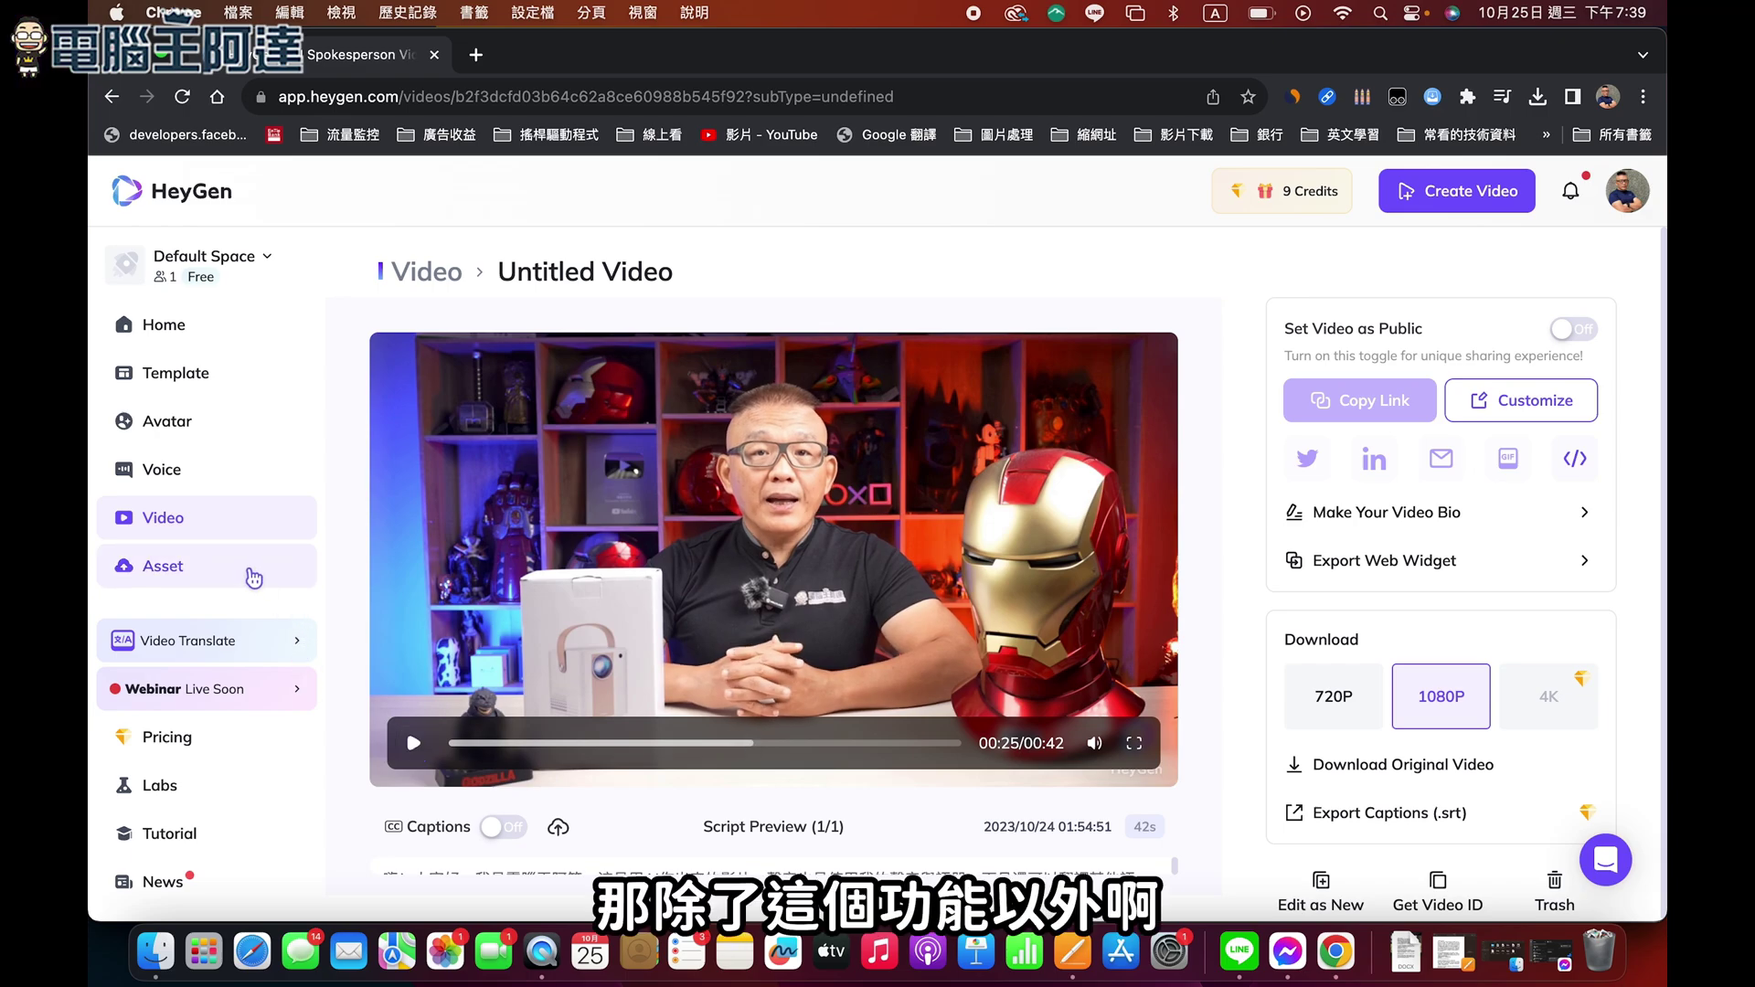
pyautogui.click(200, 330)
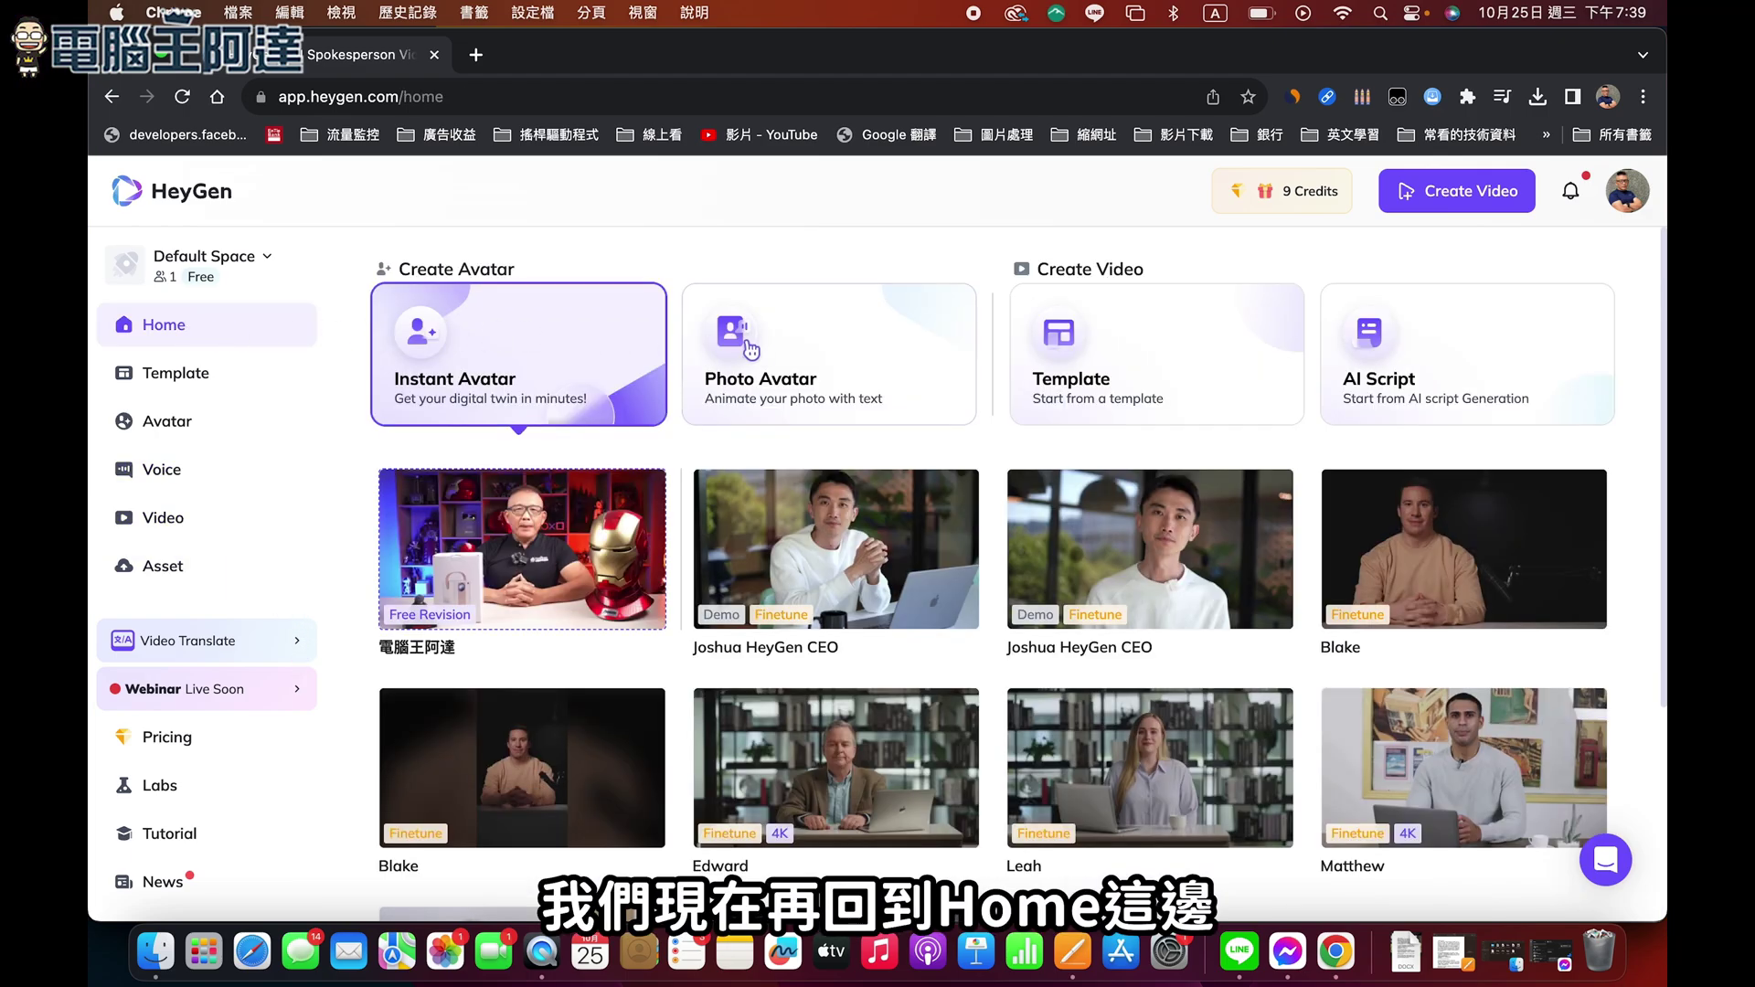
# From Photo Avatar, create a Landscape video using your personal TalkingPhoto avatar.
pyautogui.click(750, 350)
pyautogui.moveTo(585, 631)
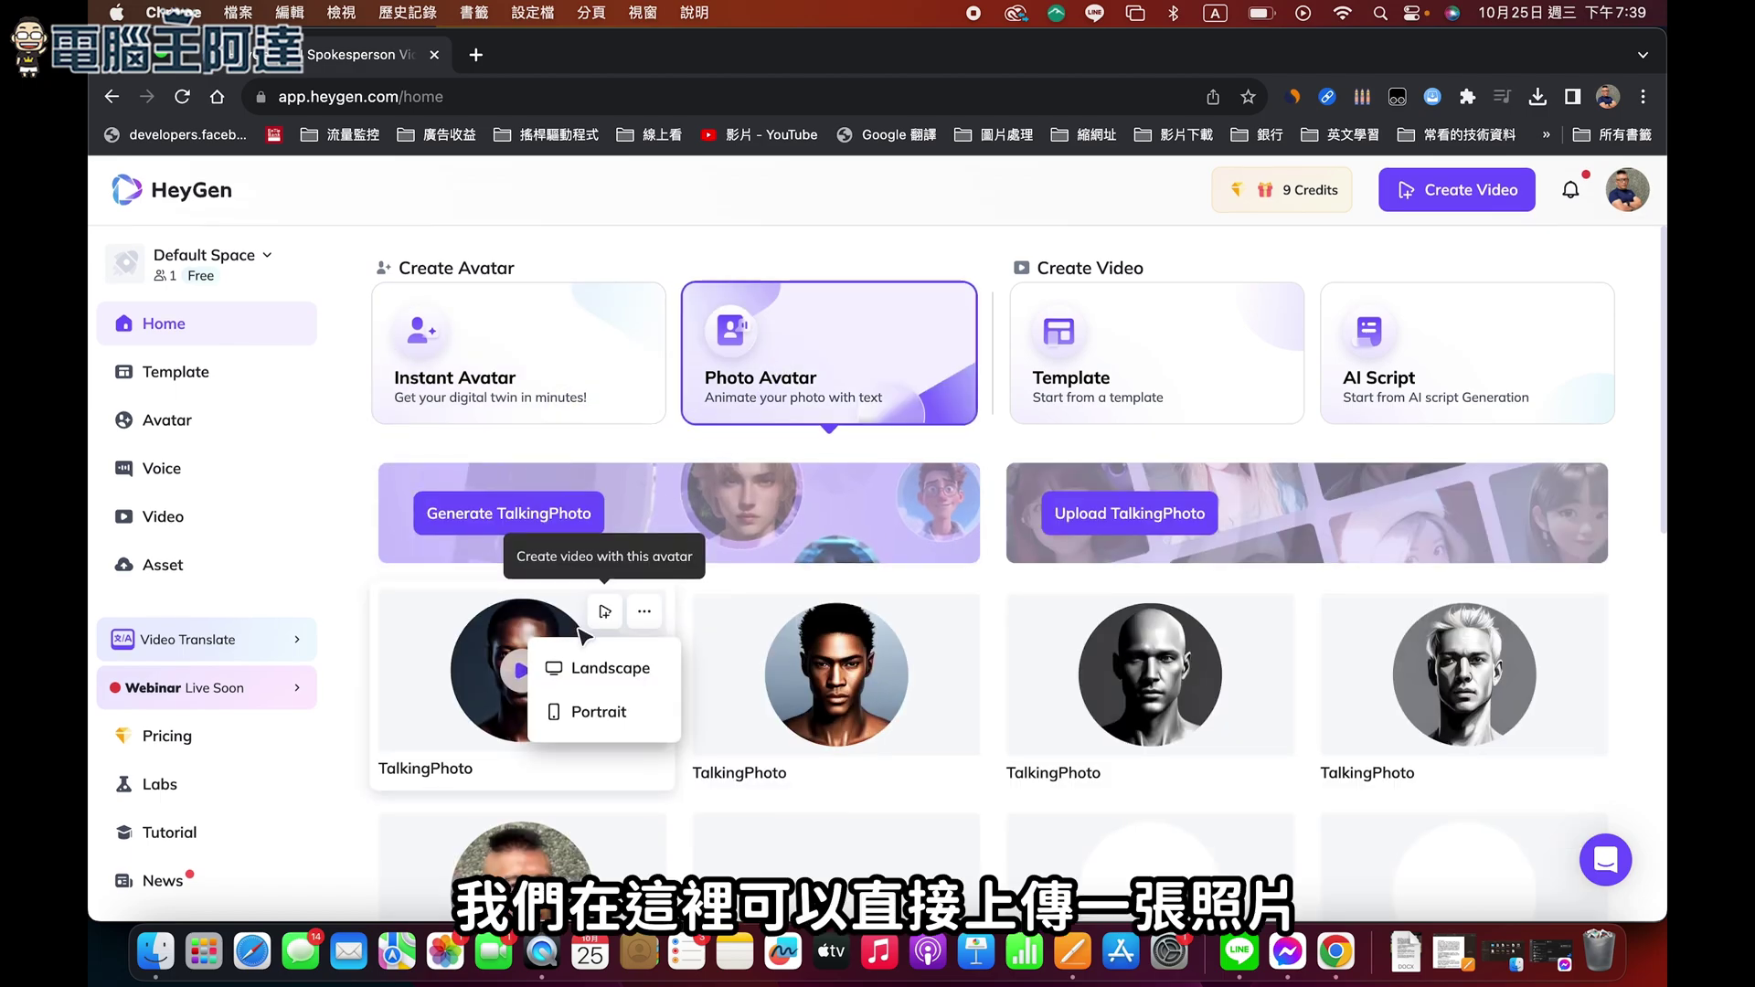
pyautogui.scroll(-1, 687, 681)
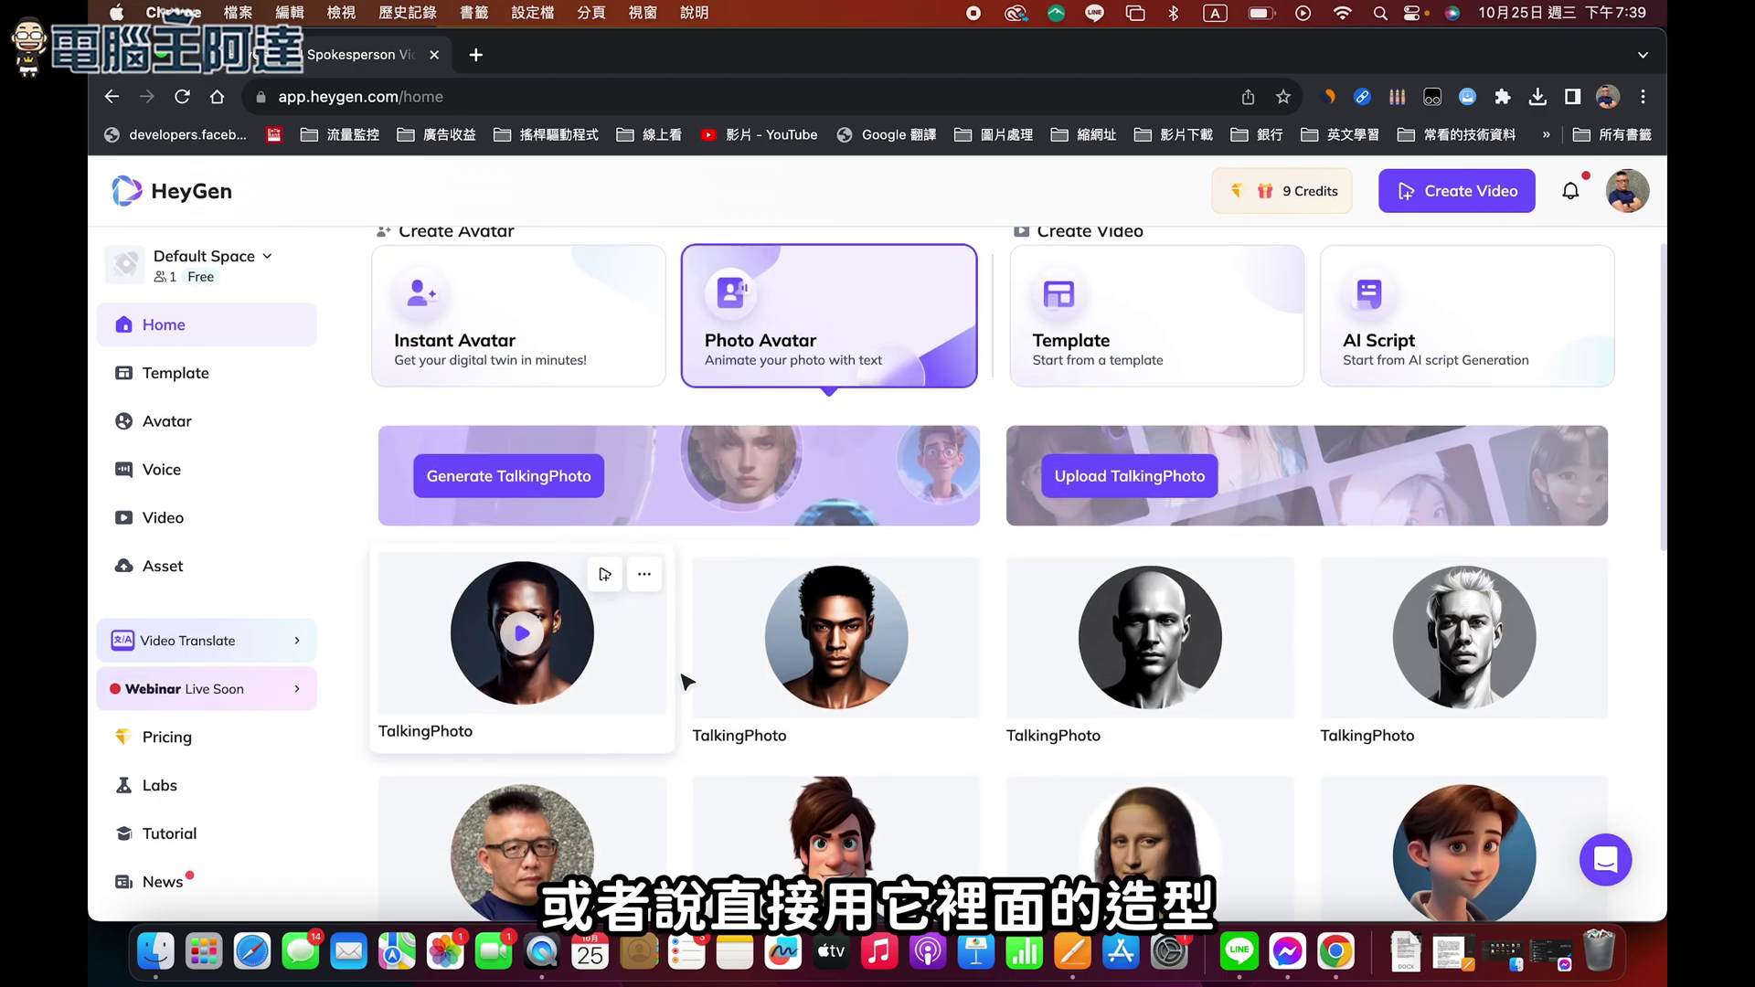
pyautogui.scroll(-5, 688, 681)
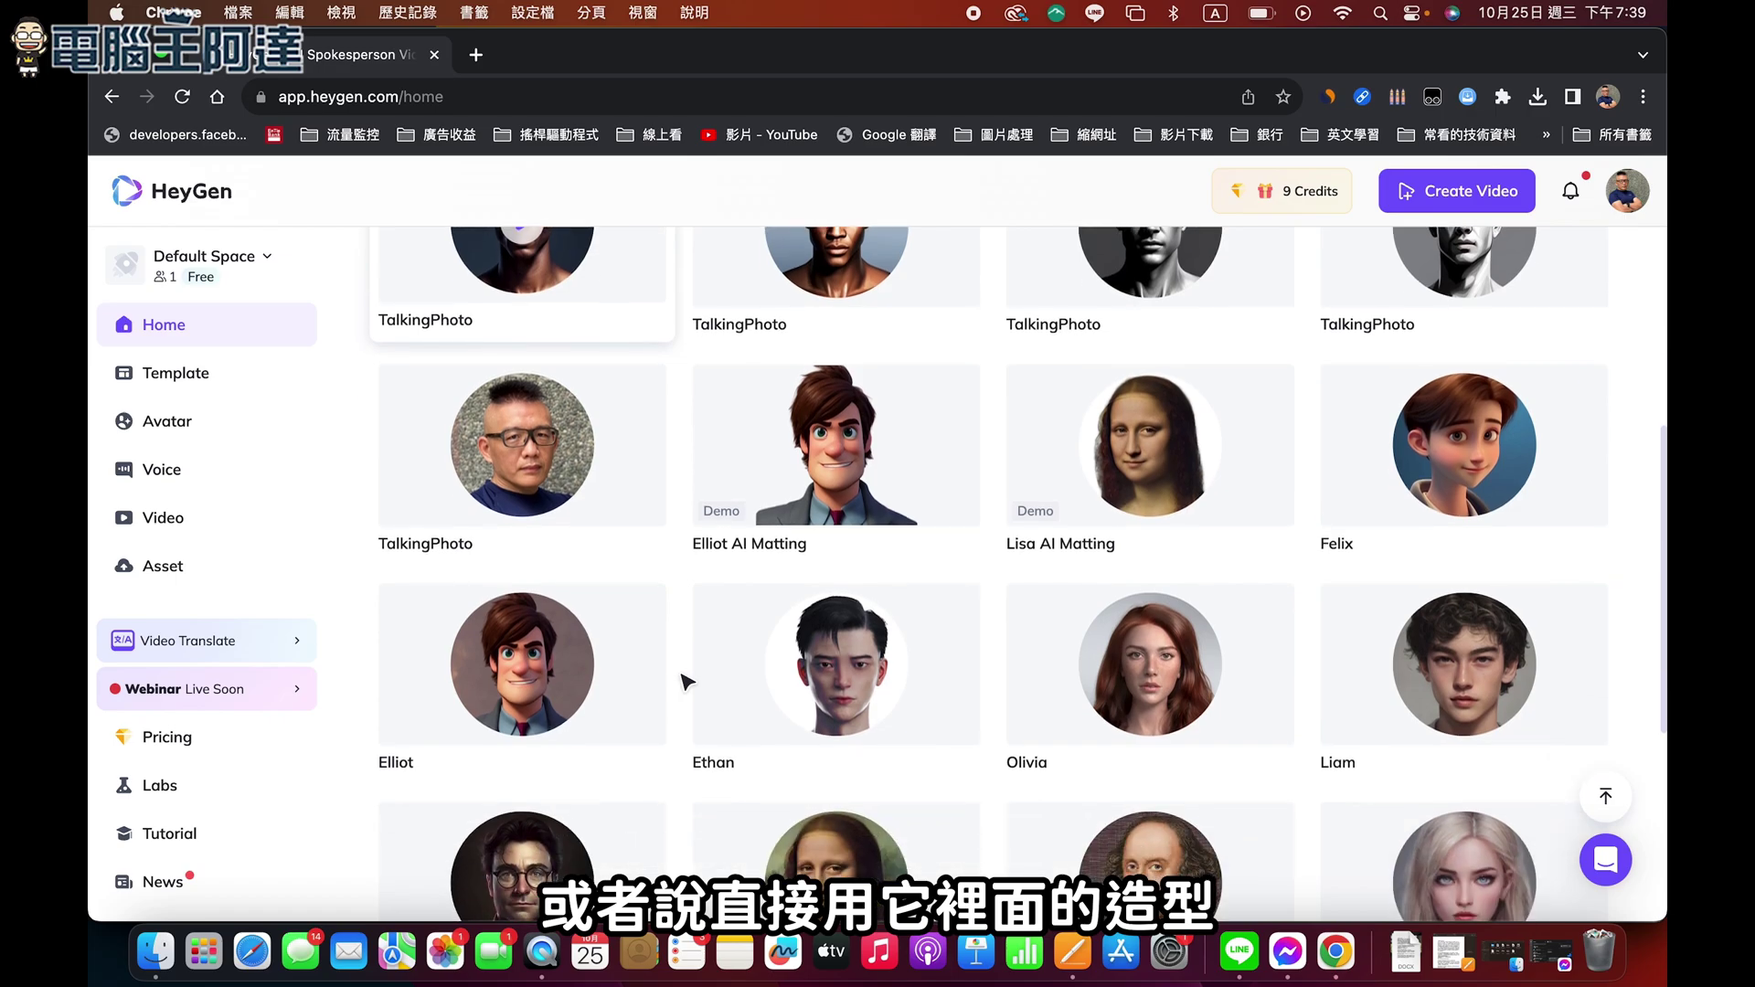
pyautogui.click(569, 489)
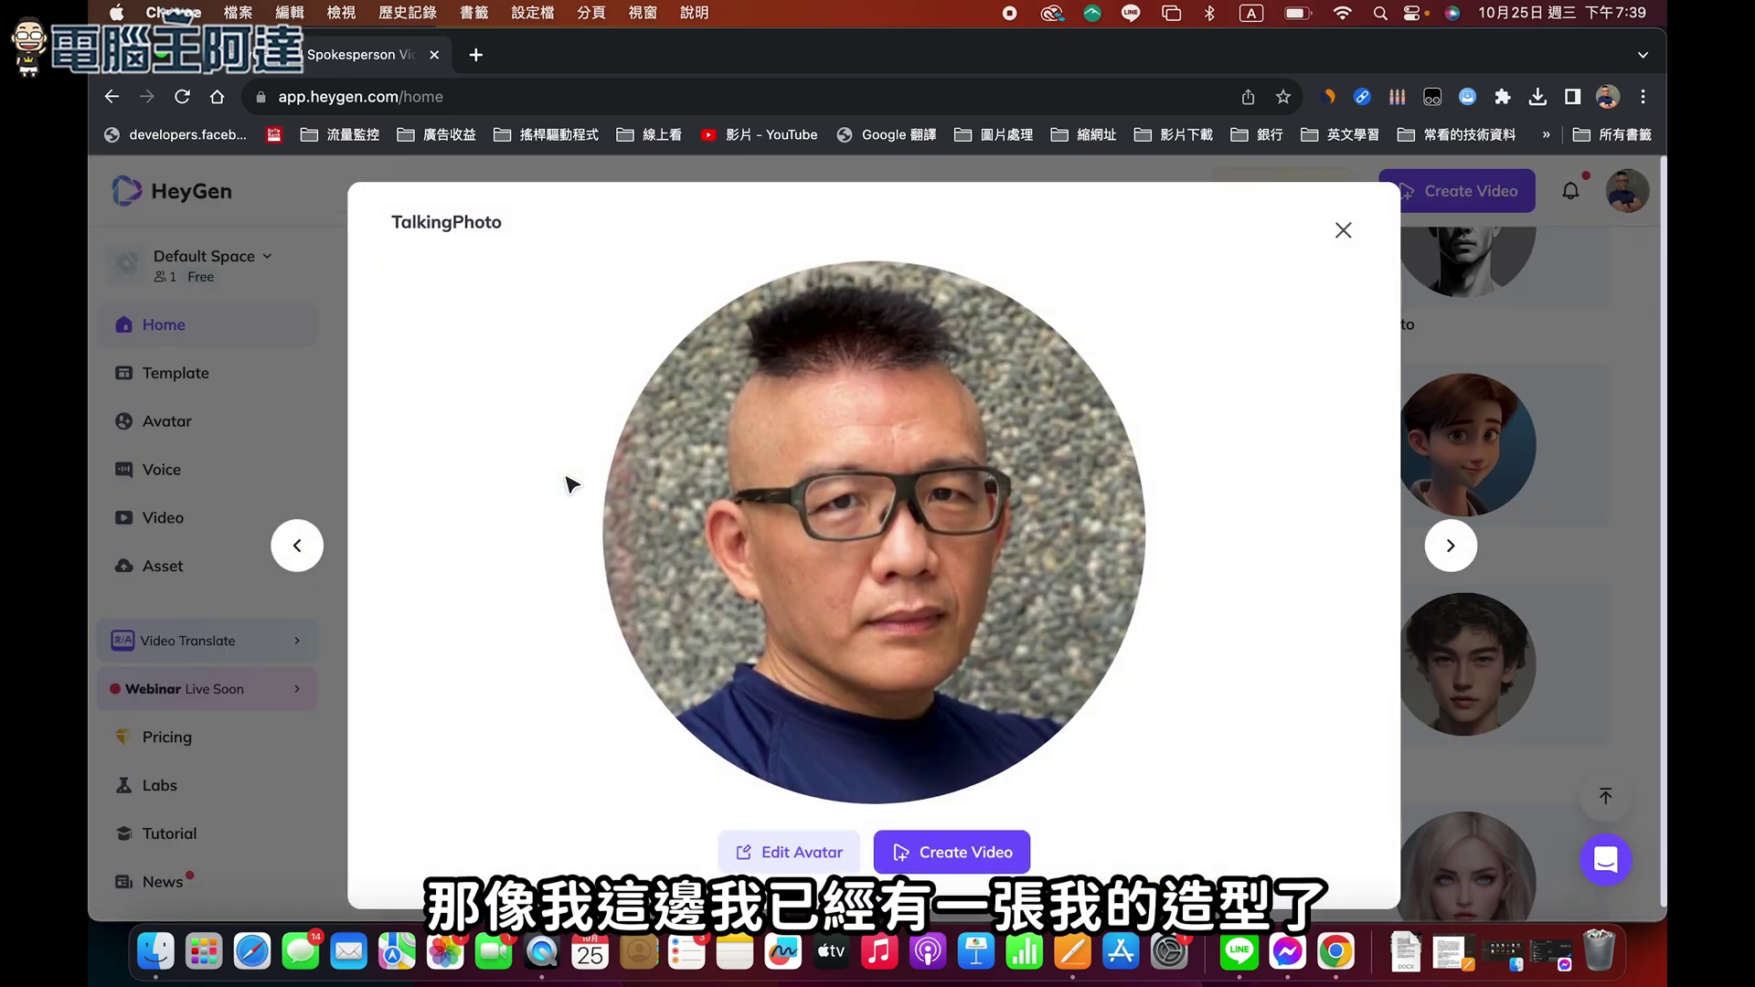
pyautogui.click(916, 849)
pyautogui.click(918, 821)
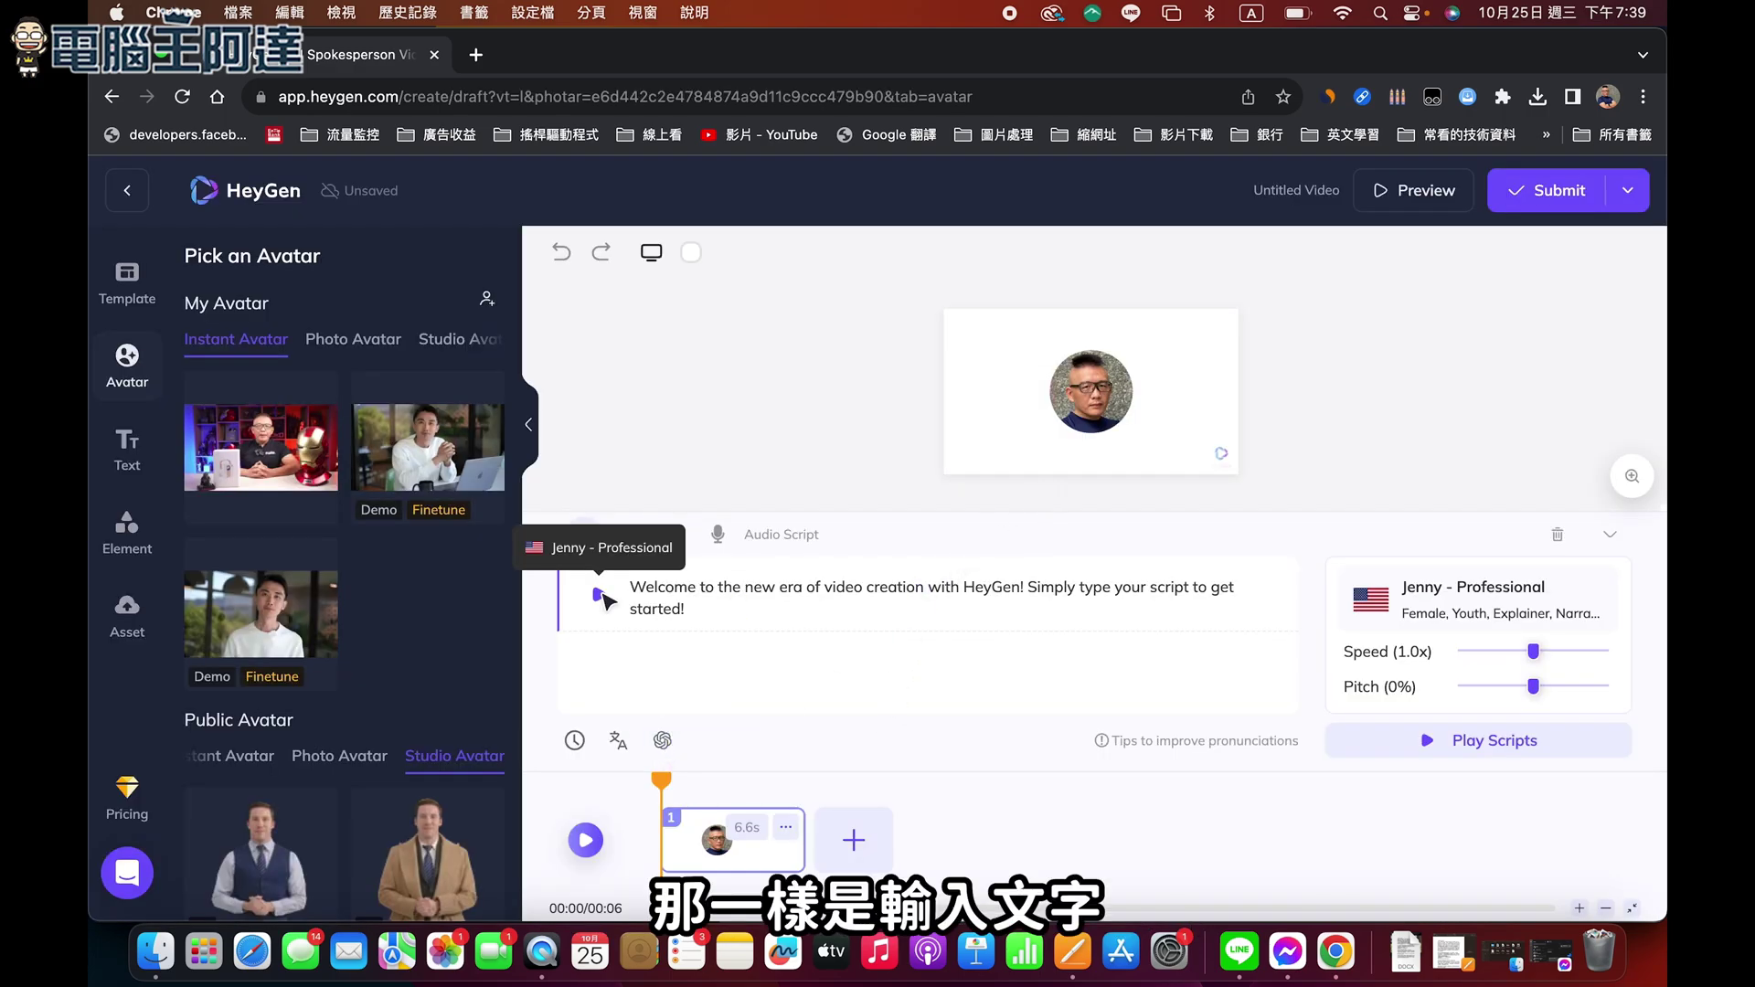
# Replace the Jenny - Professional voice with your multilingual My Voice and preview the script.
pyautogui.click(600, 596)
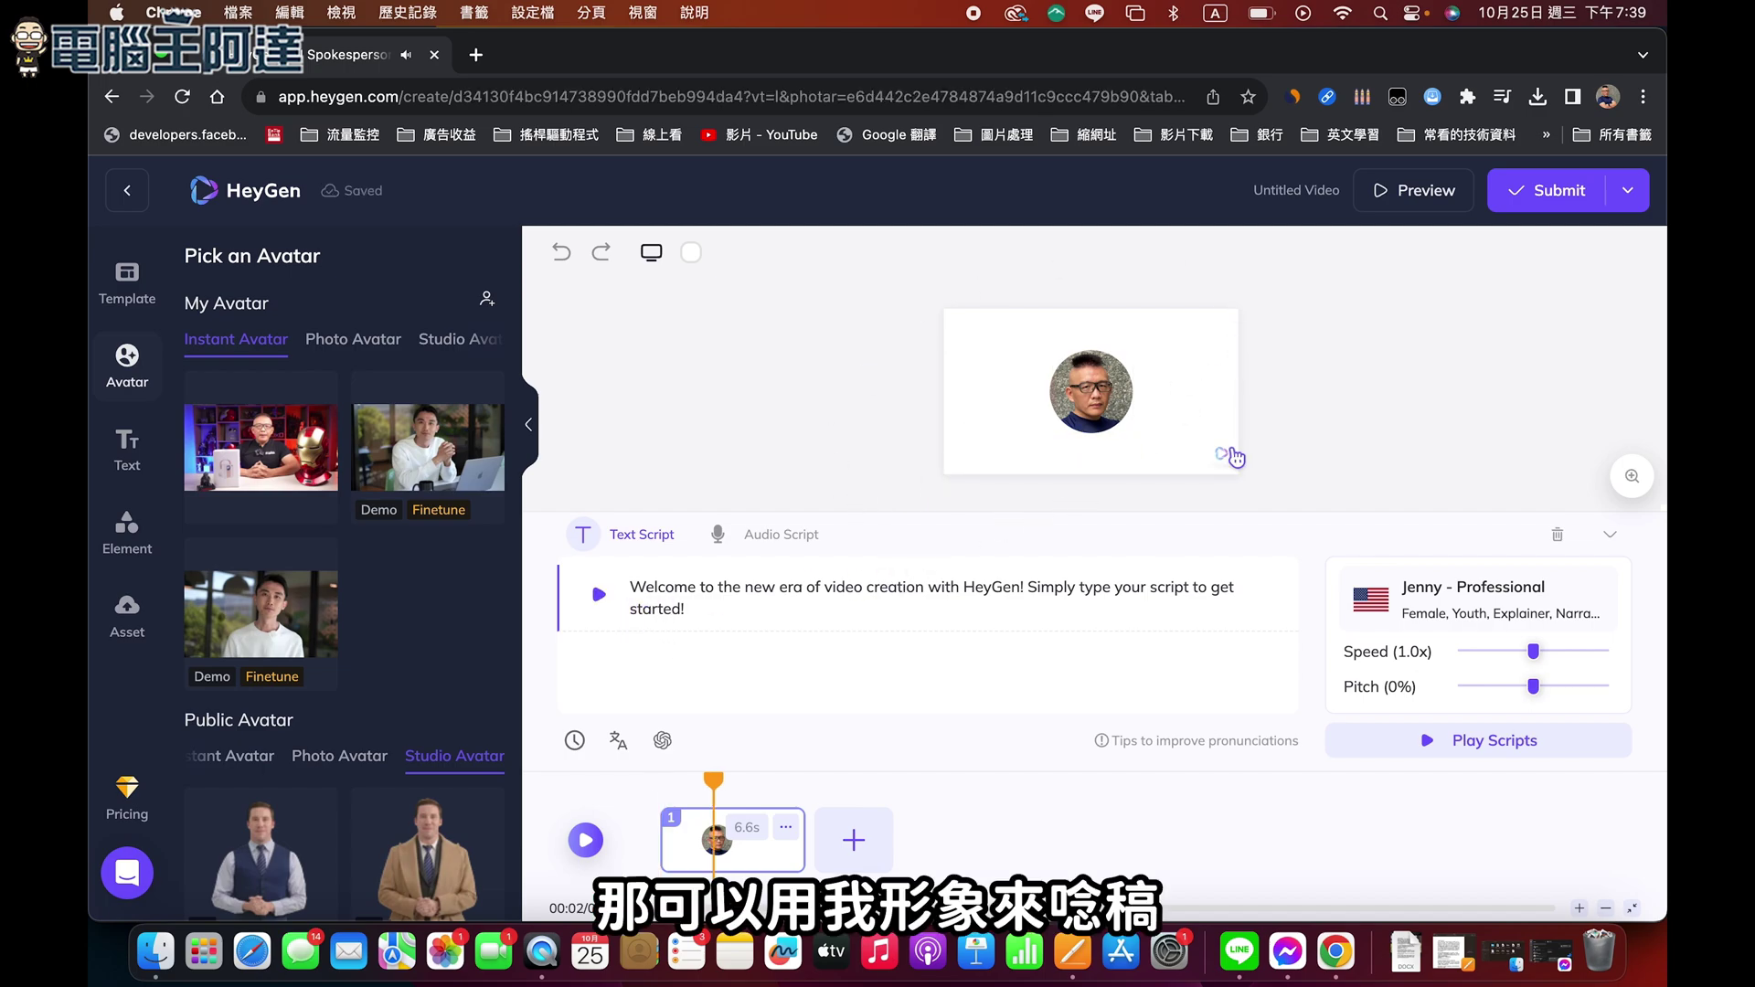
pyautogui.click(1462, 604)
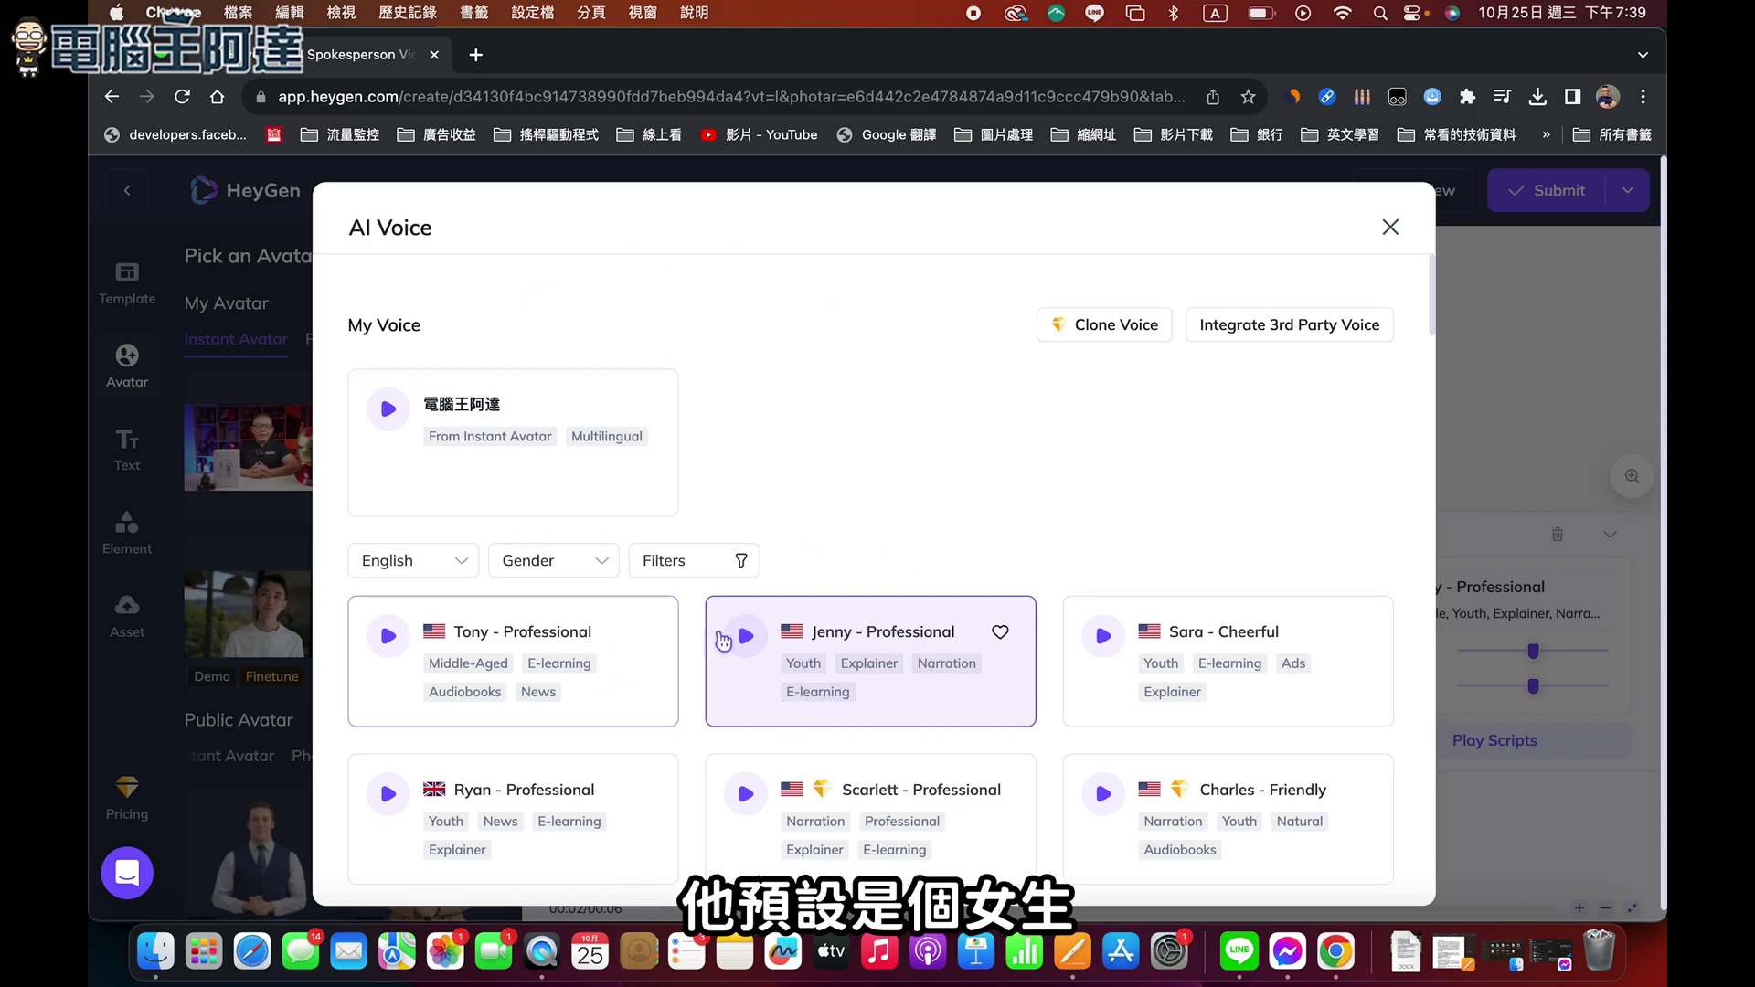
pyautogui.click(427, 486)
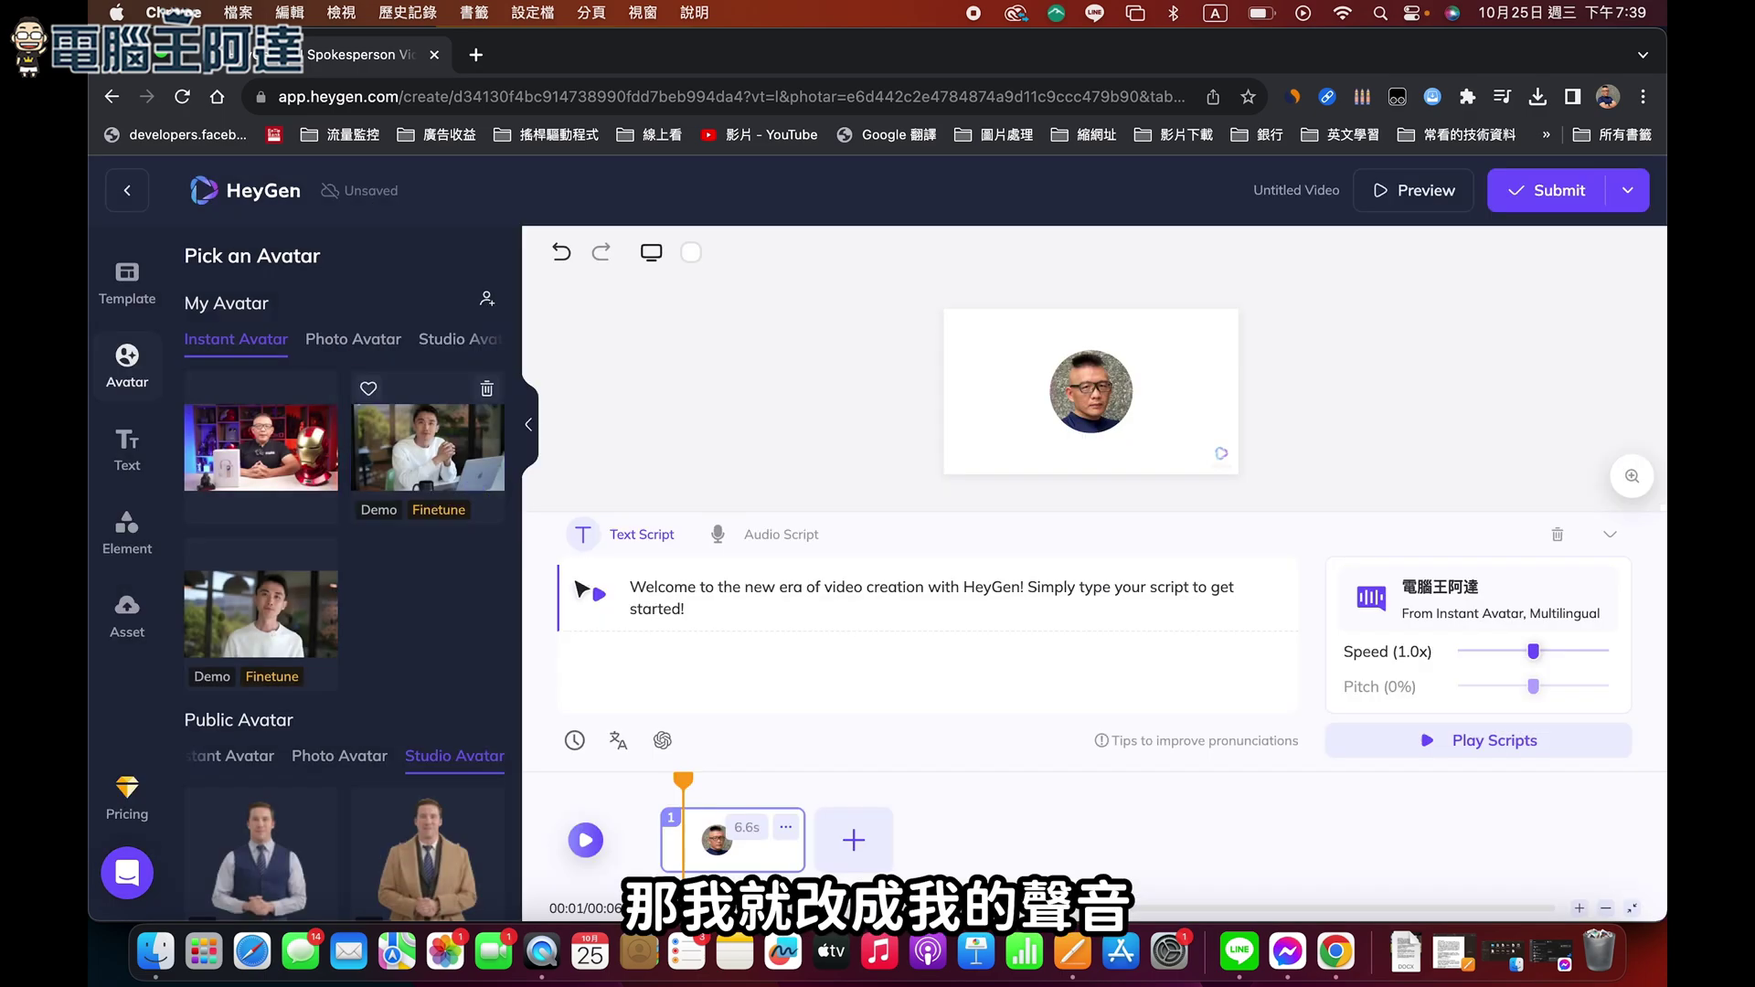
pyautogui.click(598, 596)
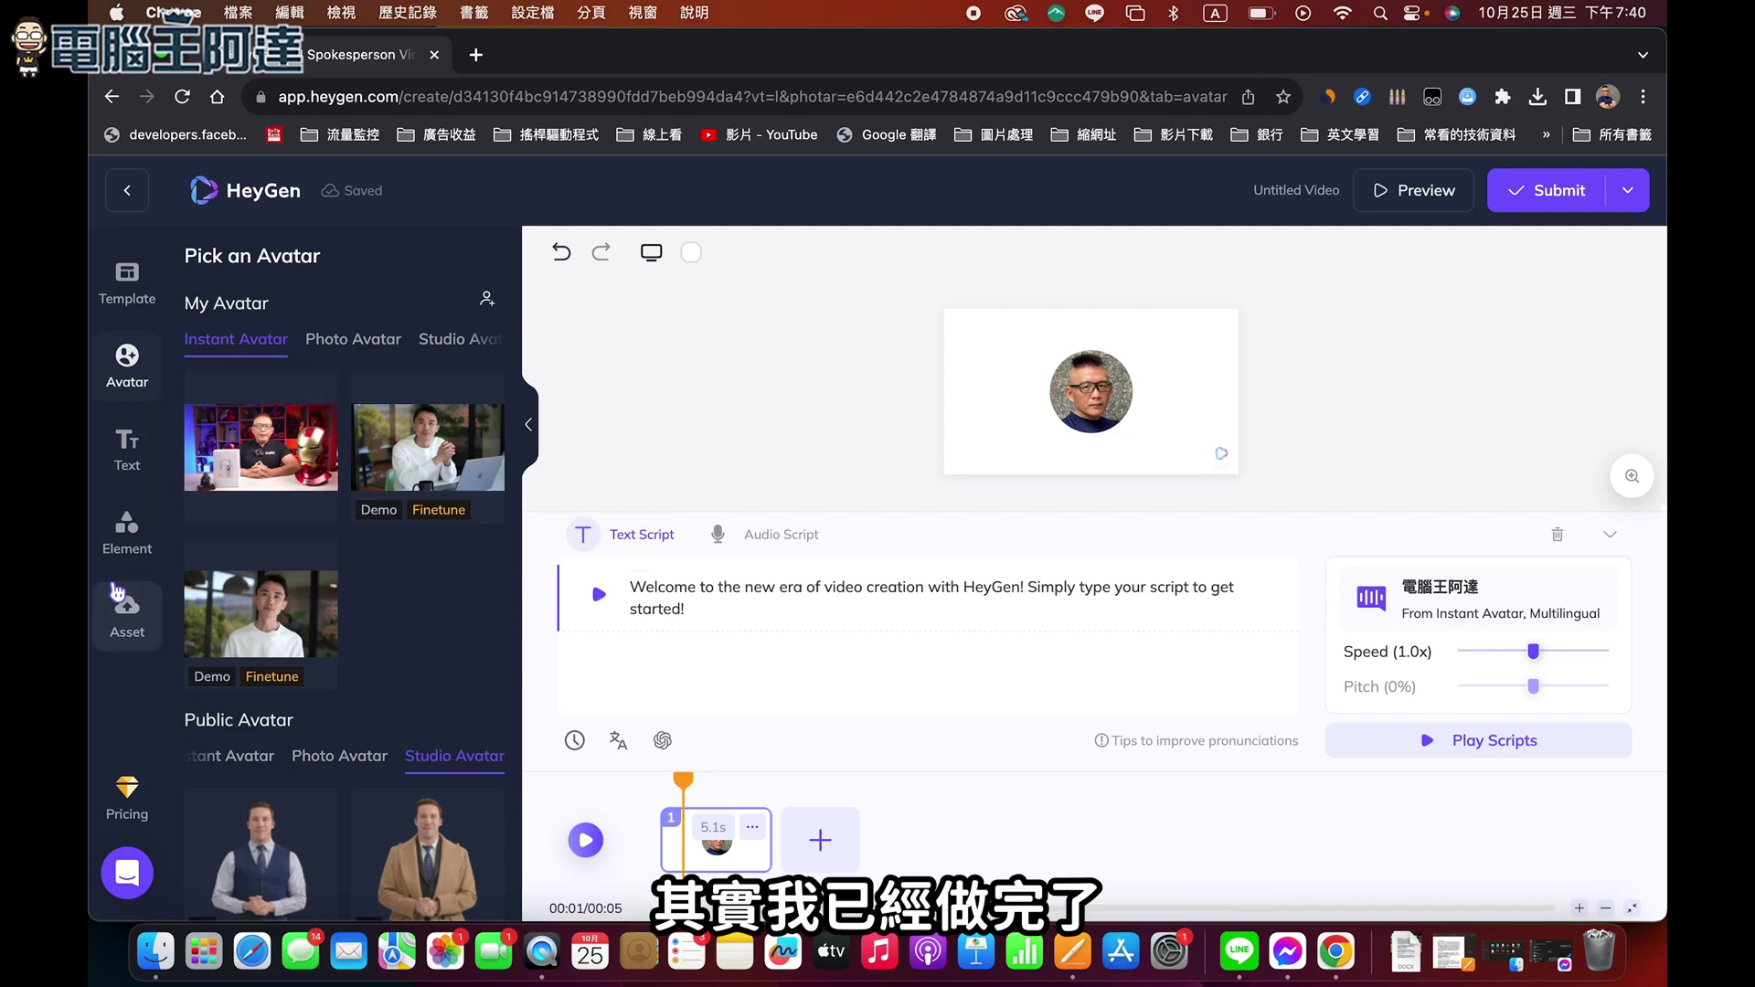
pyautogui.click(127, 190)
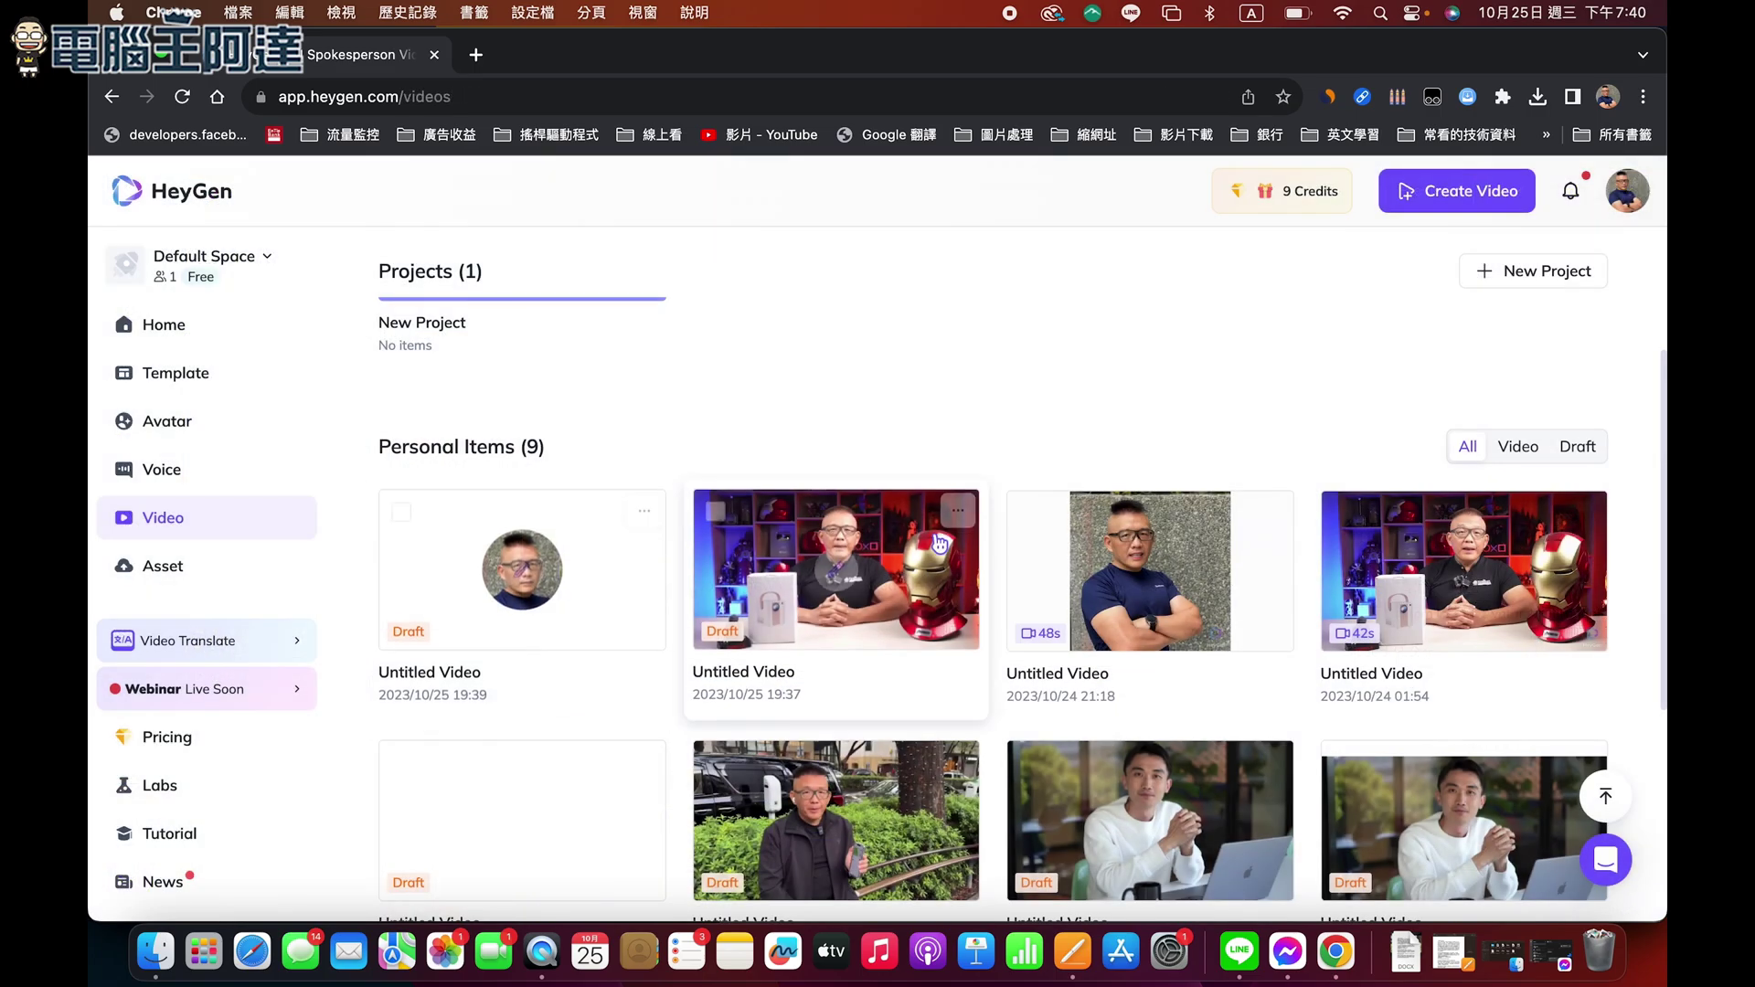
# Play the 48-second Untitled Video, pausing it at 00:08.
pyautogui.click(1071, 569)
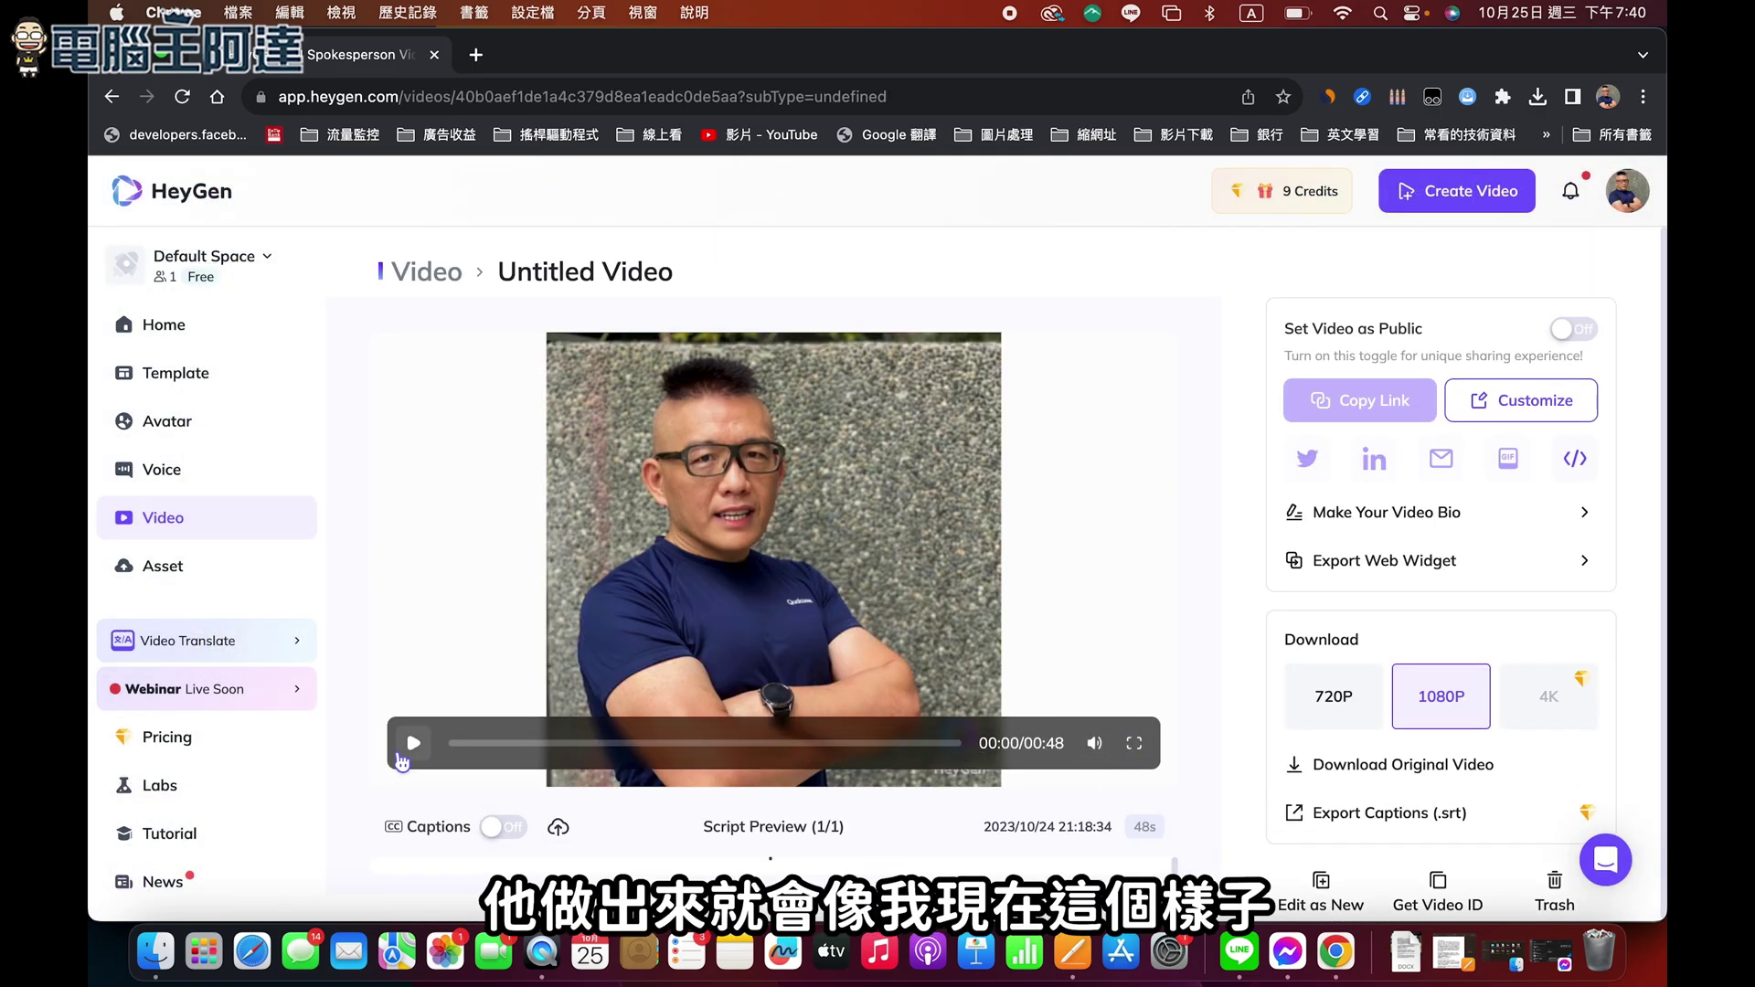
pyautogui.click(414, 745)
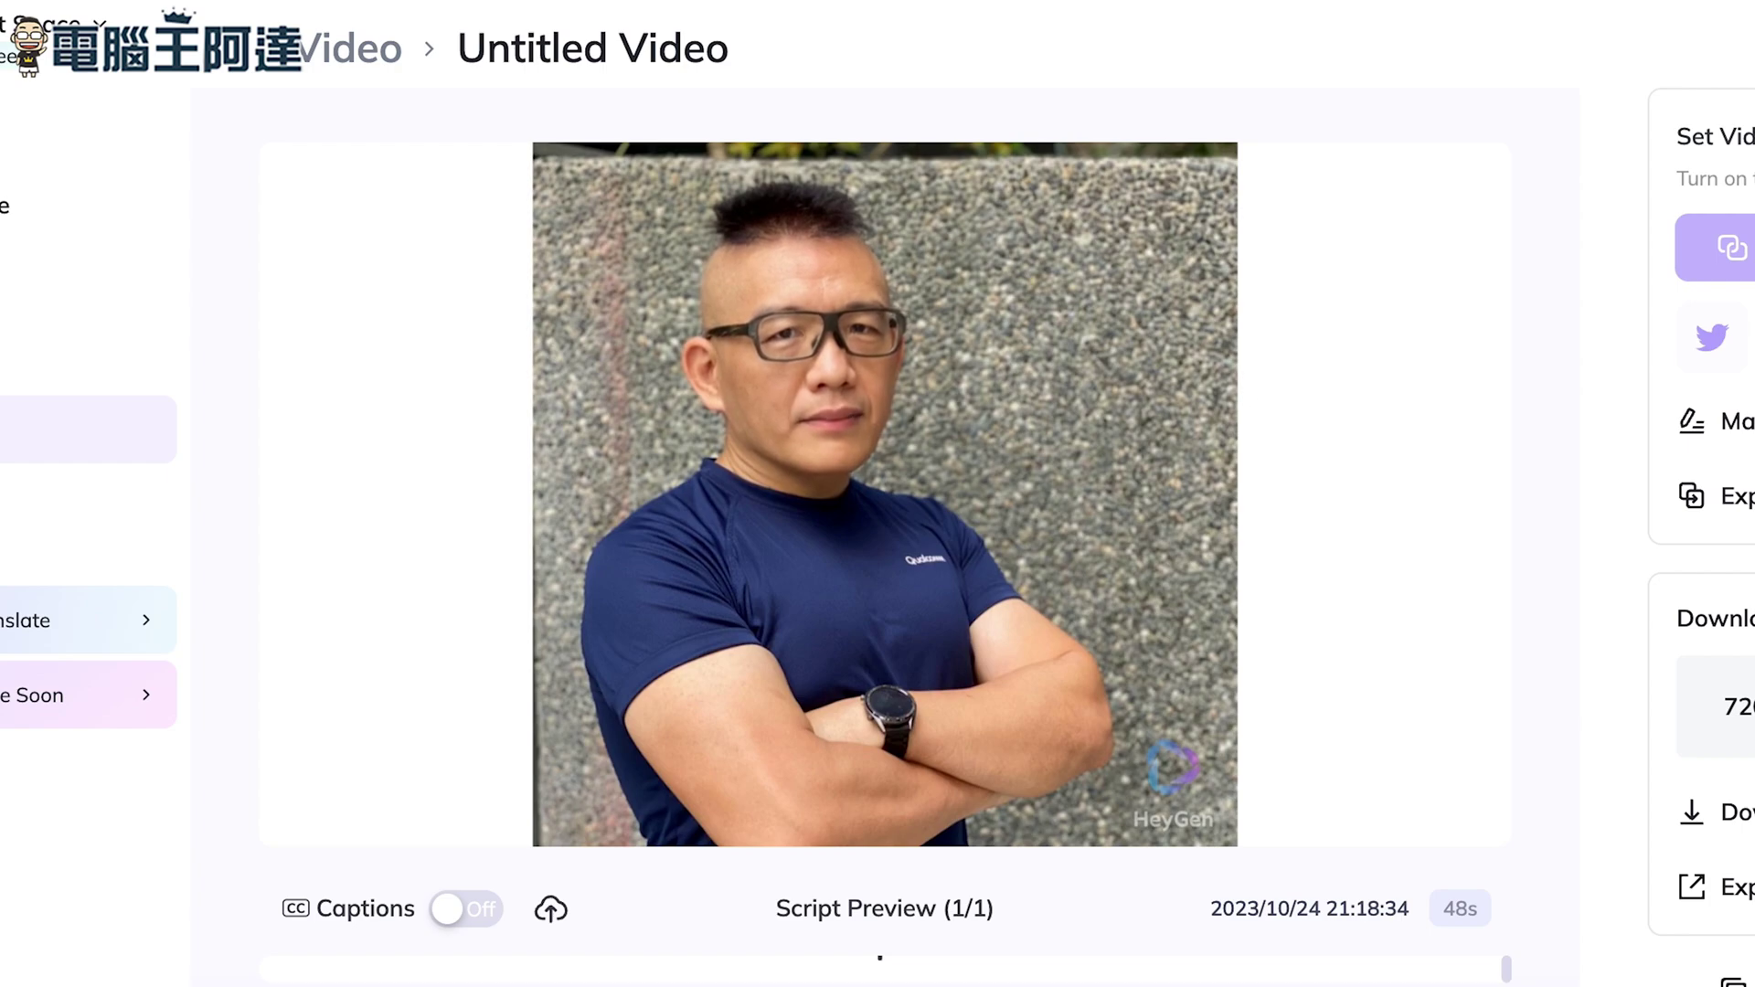
pyautogui.moveTo(301, 790)
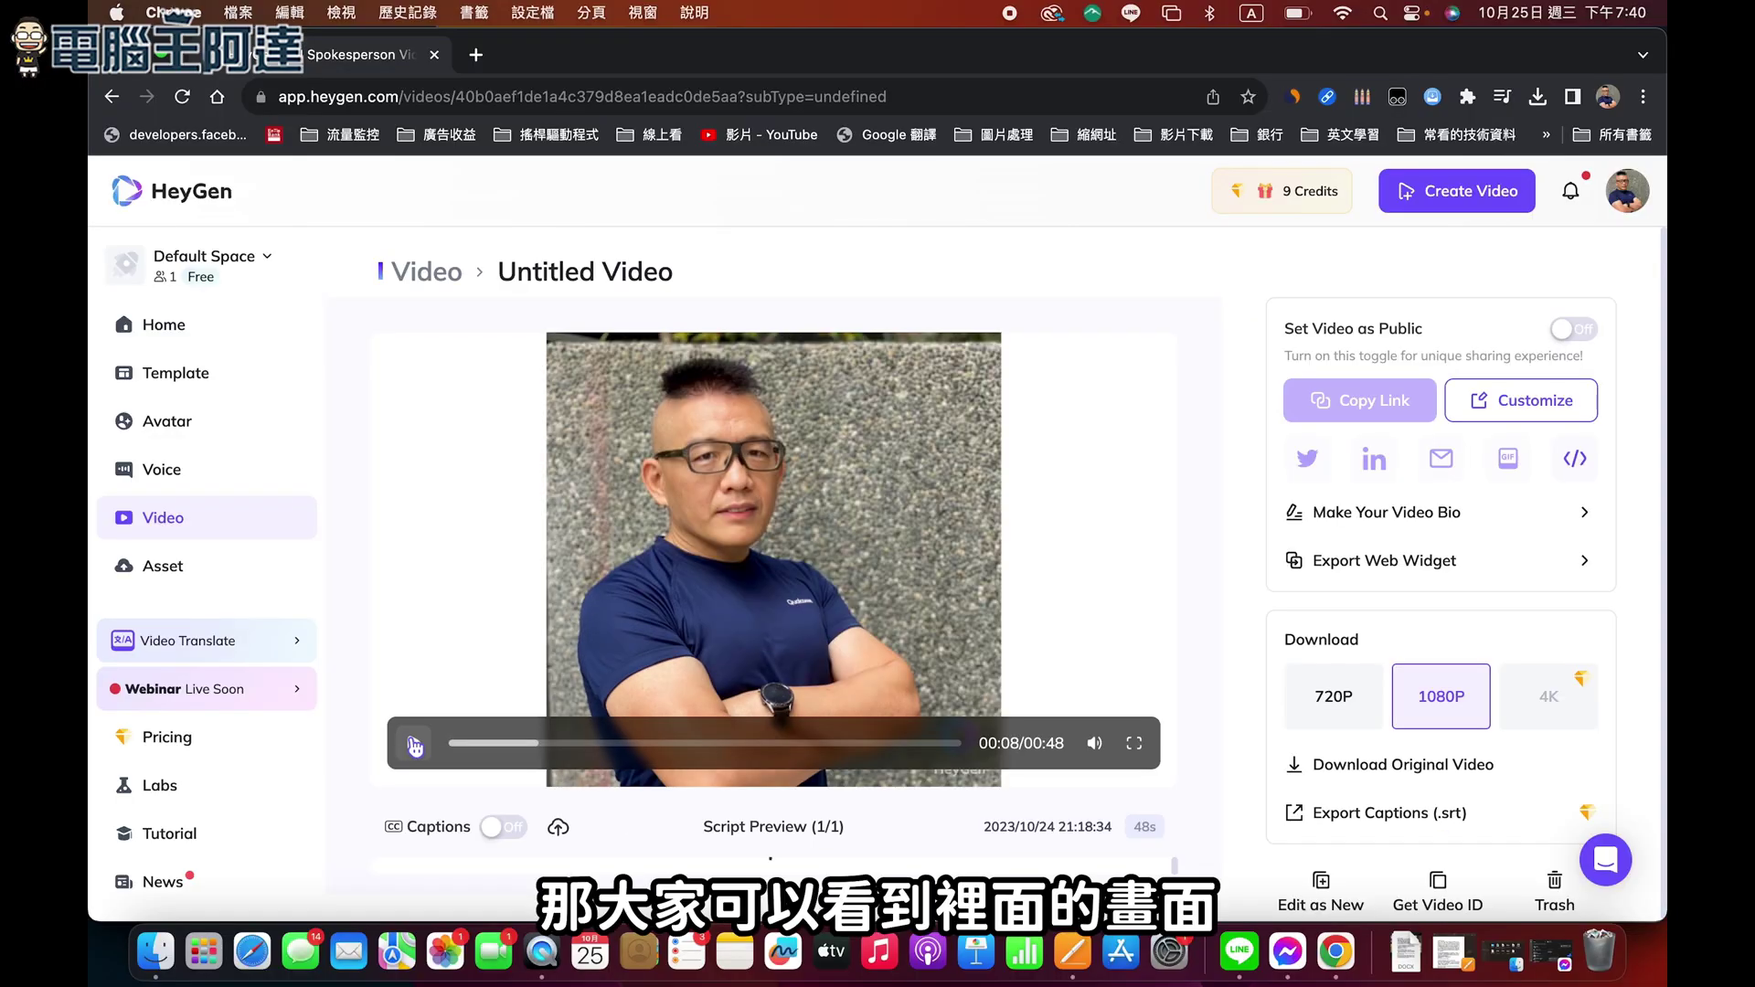
pyautogui.click(413, 745)
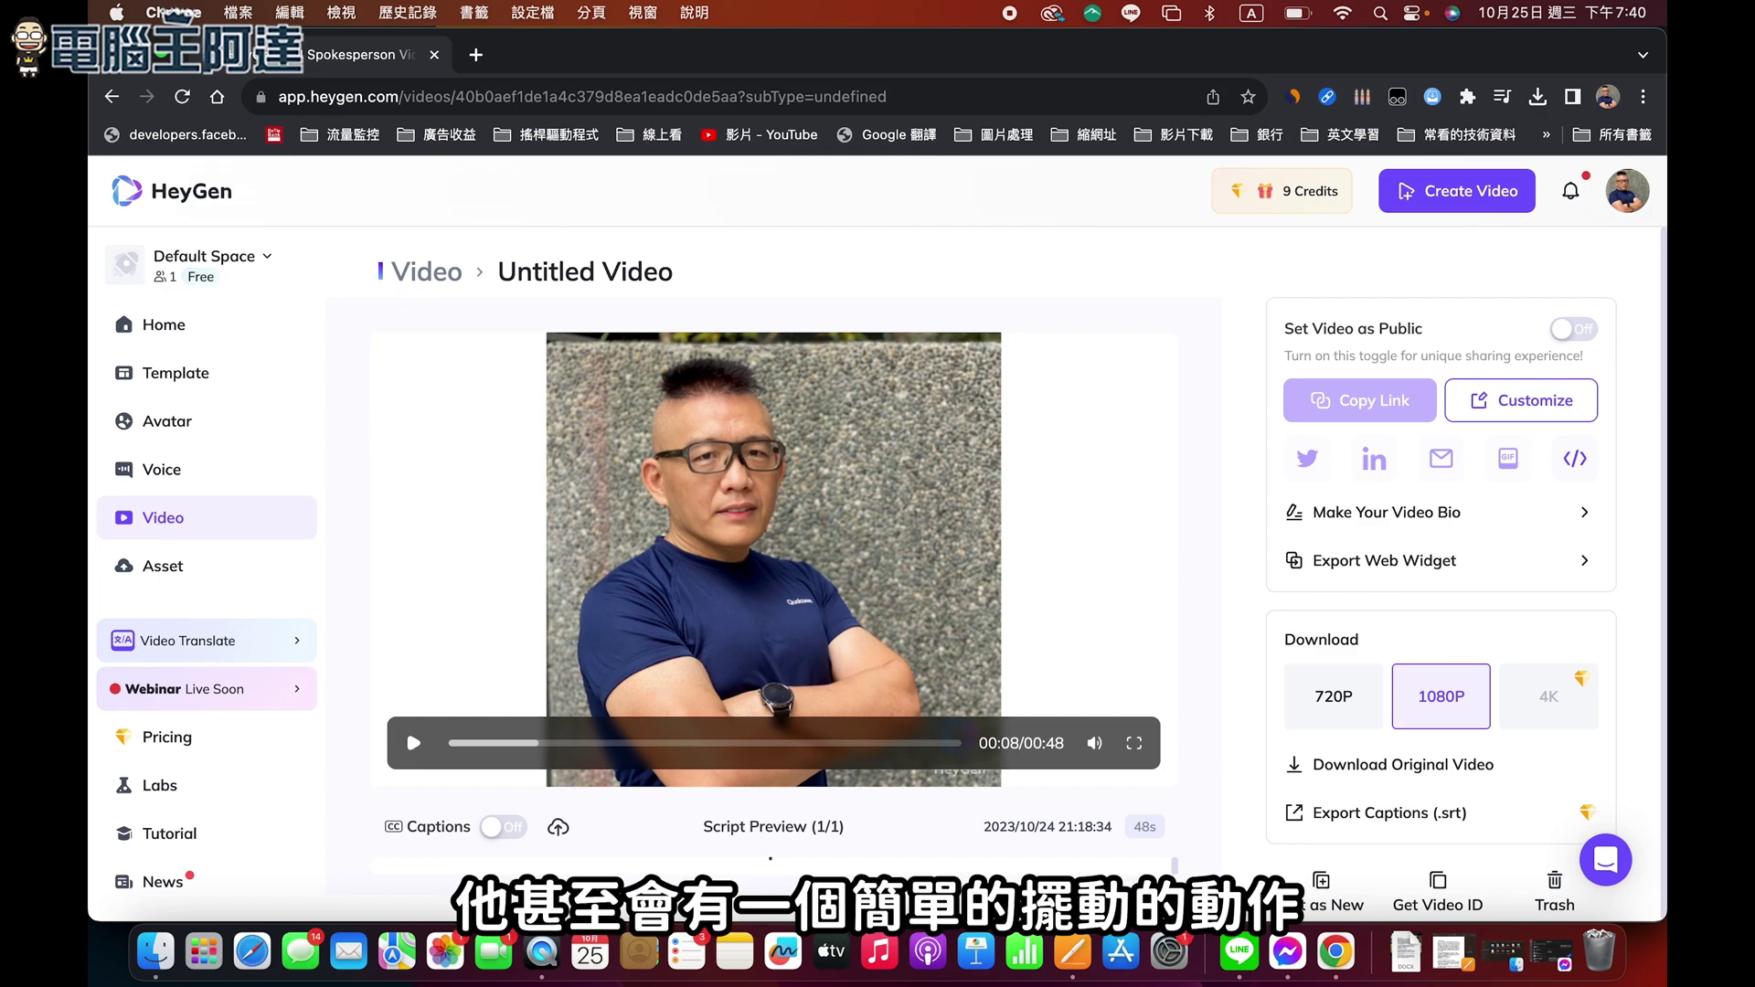
pyautogui.click(200, 389)
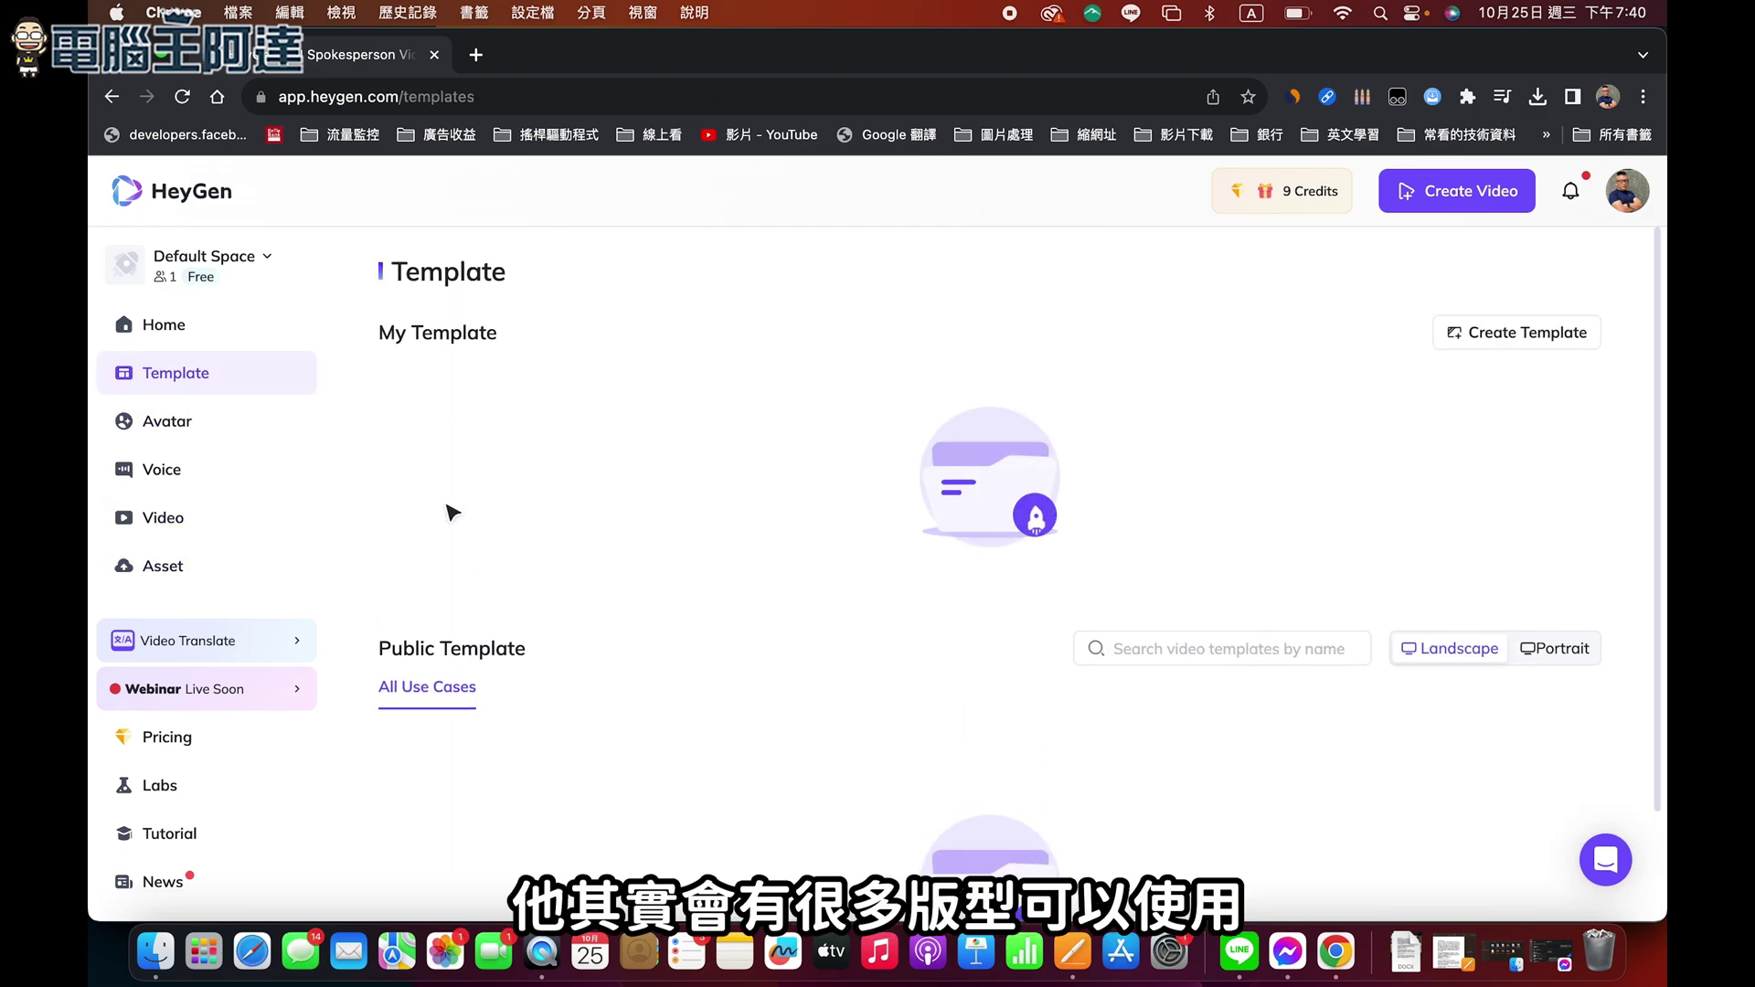
# Play the Blake in Blue Suit studio avatar's preview clip from the Avatar library.
pyautogui.scroll(-1, 451, 509)
pyautogui.click(265, 423)
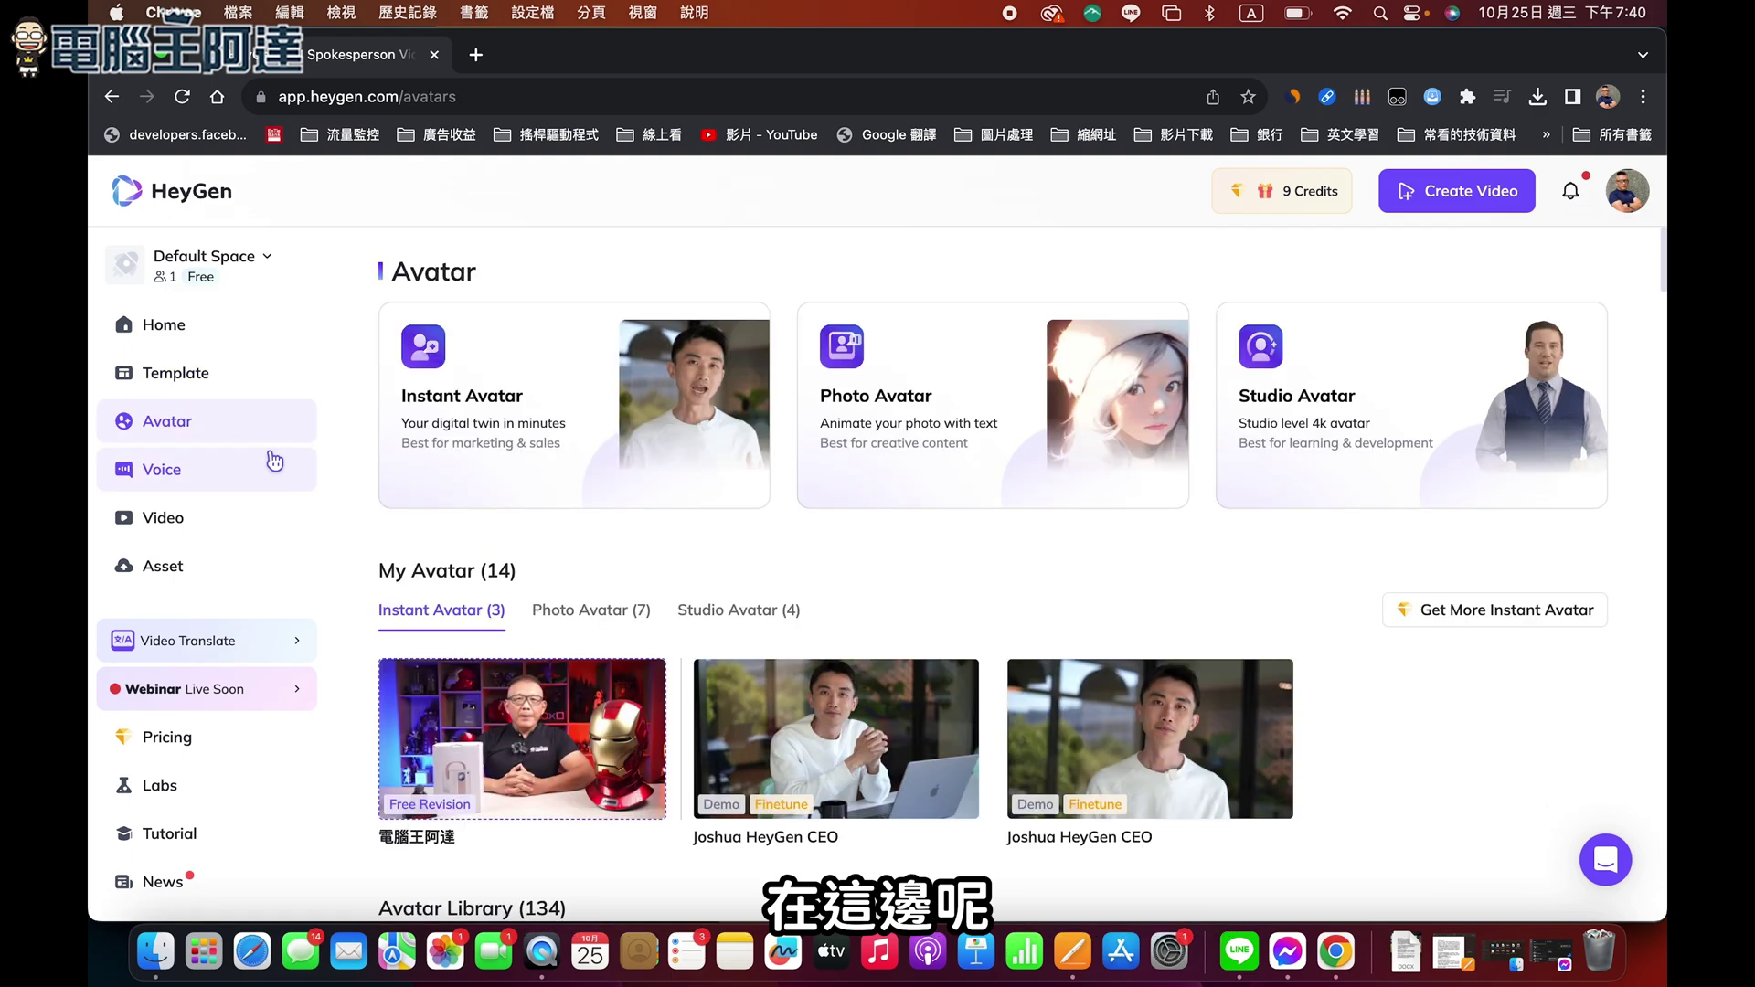
pyautogui.scroll(-6, 393, 526)
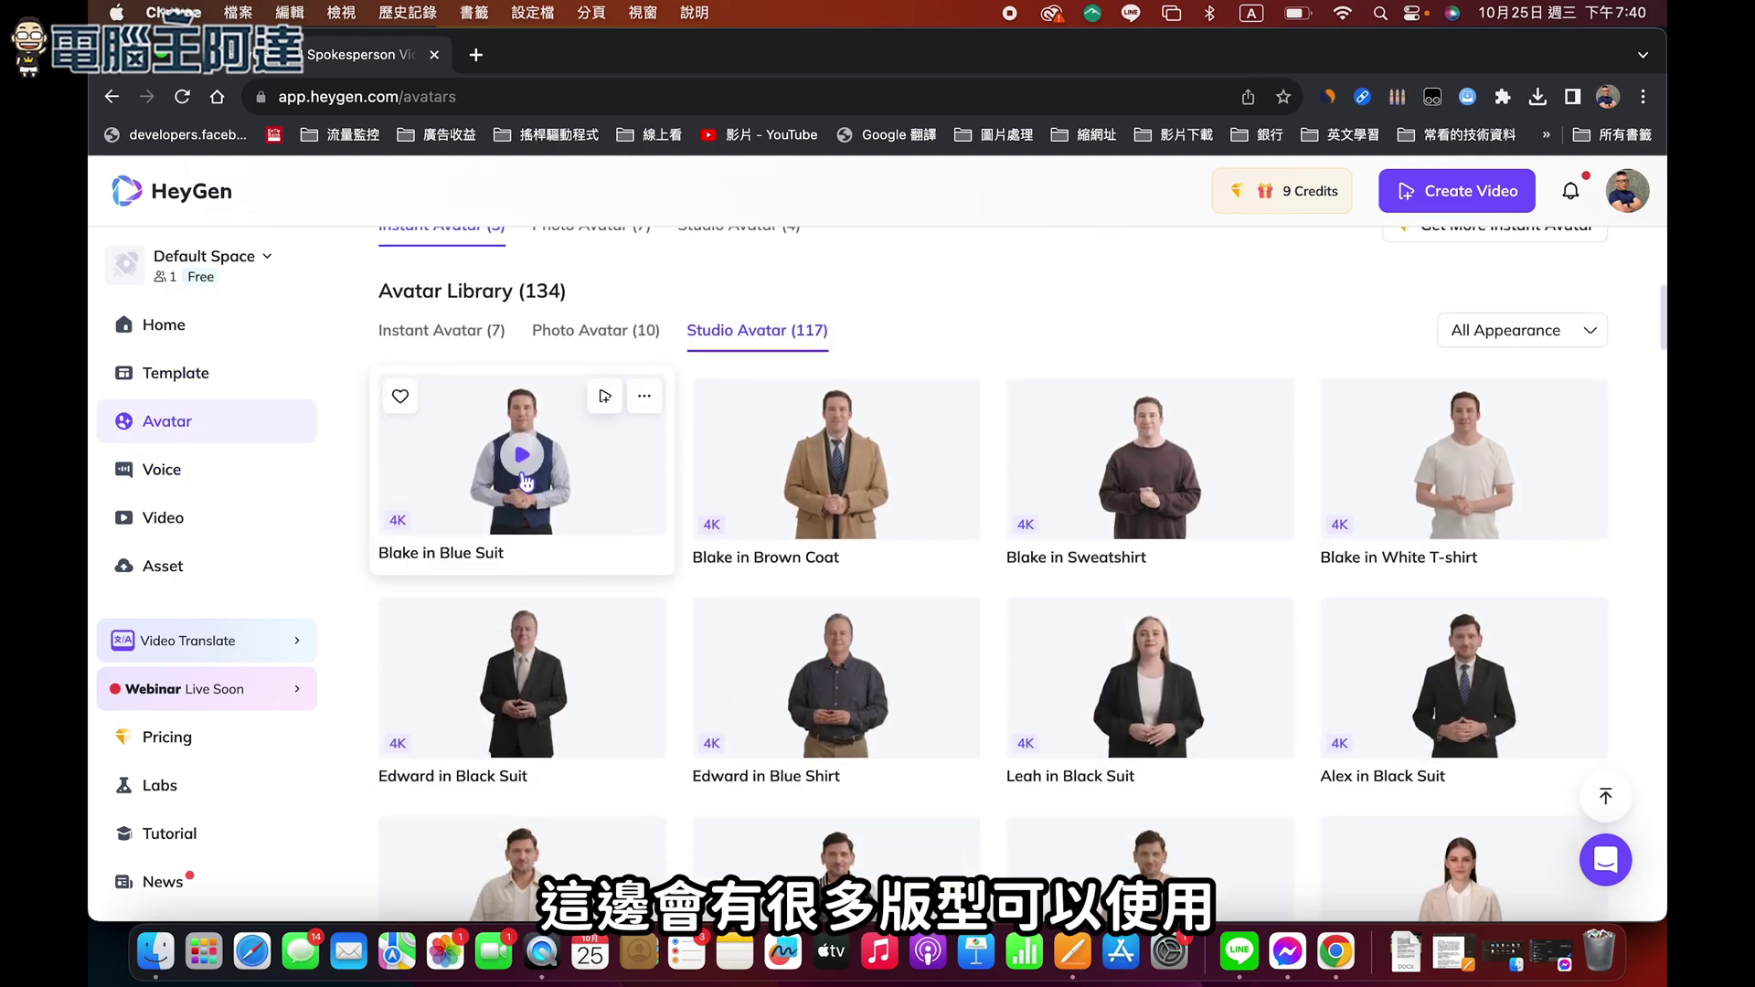
pyautogui.click(524, 460)
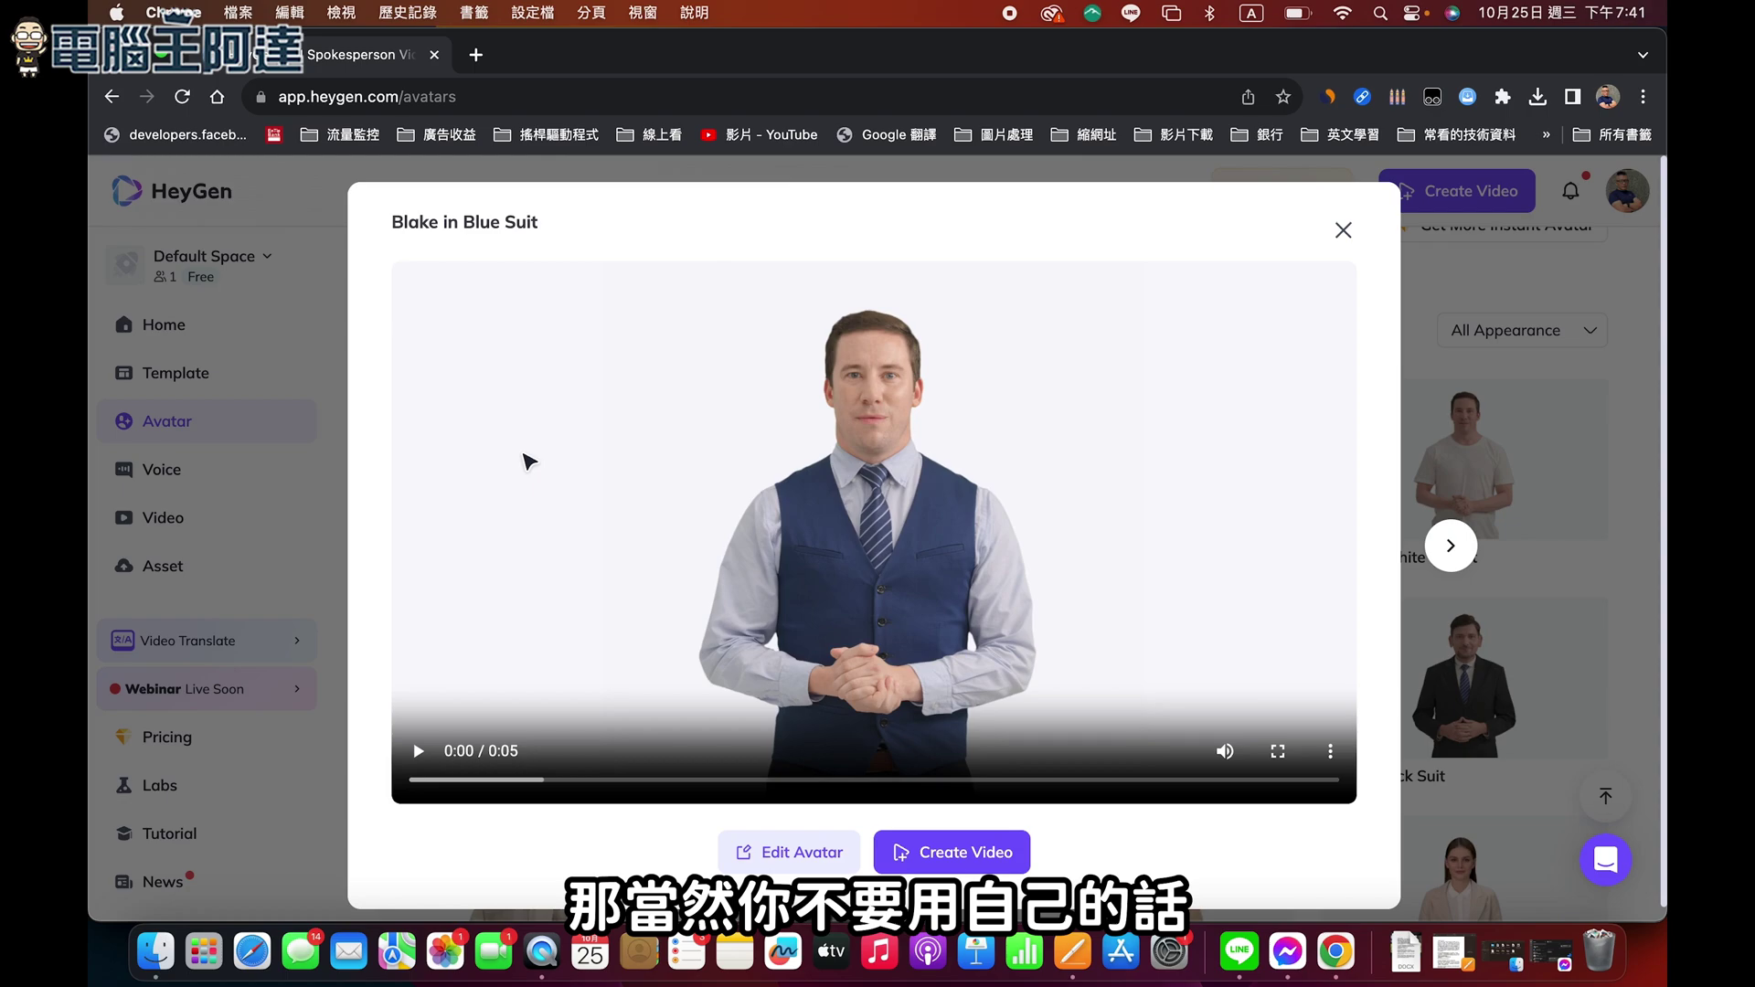
pyautogui.click(418, 752)
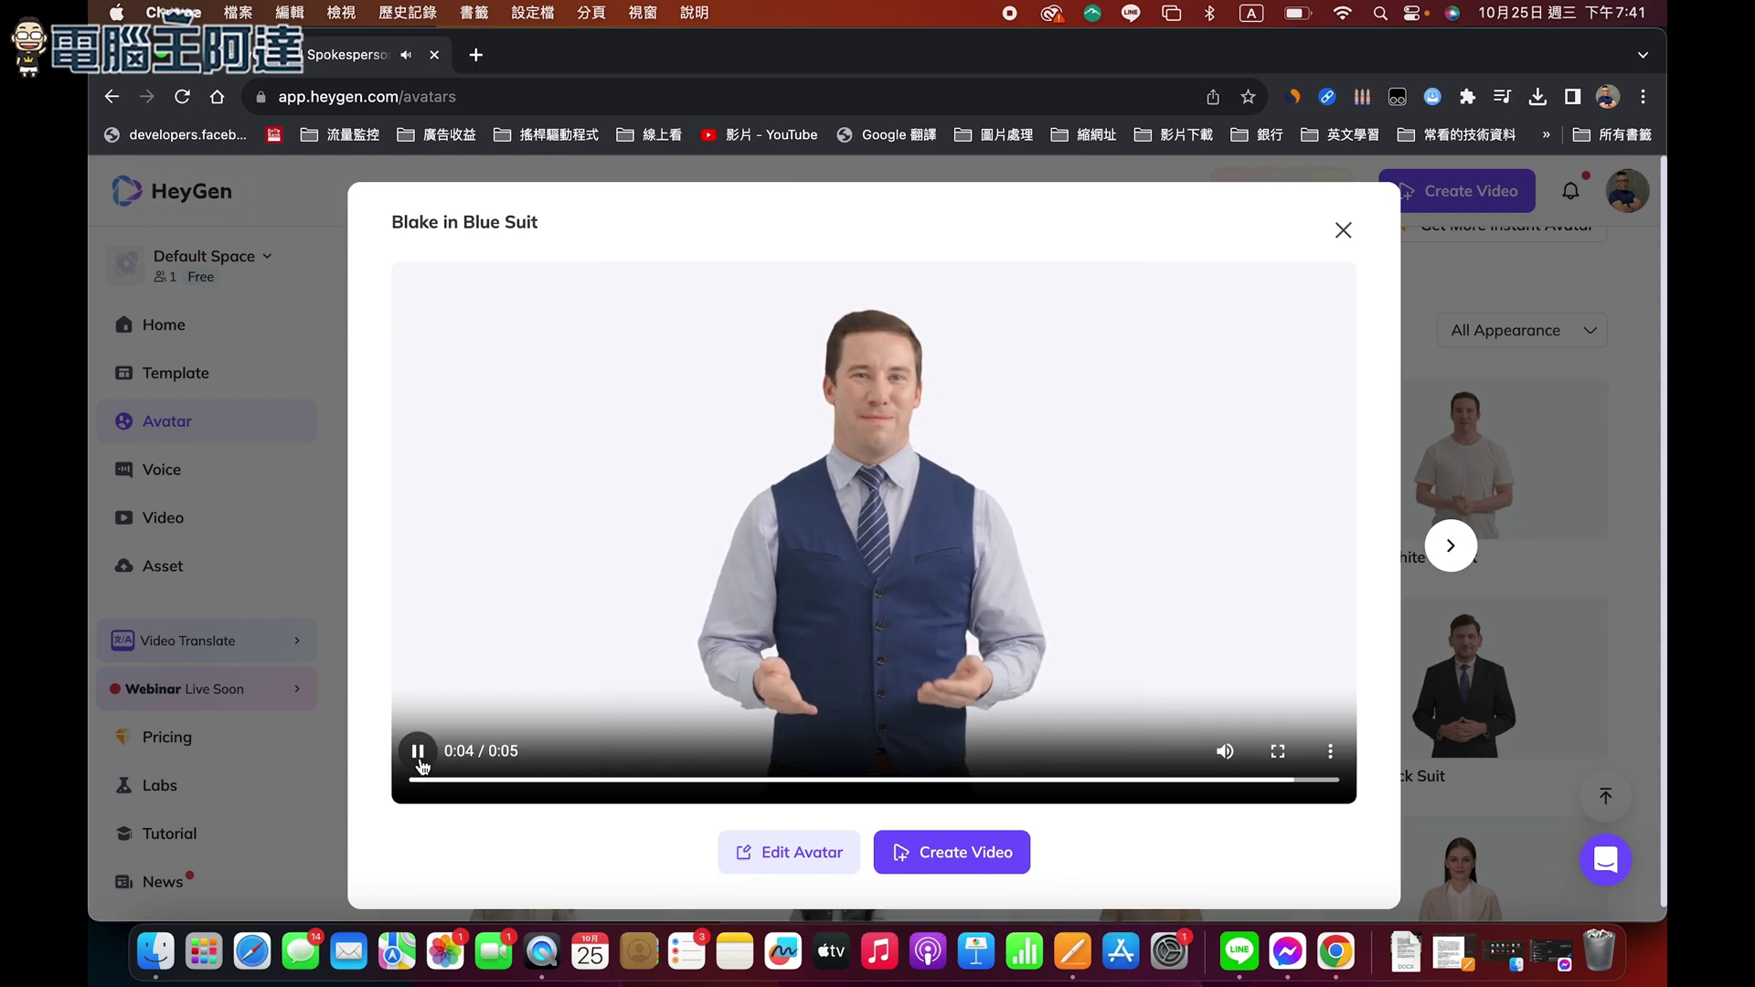
pyautogui.click(1343, 230)
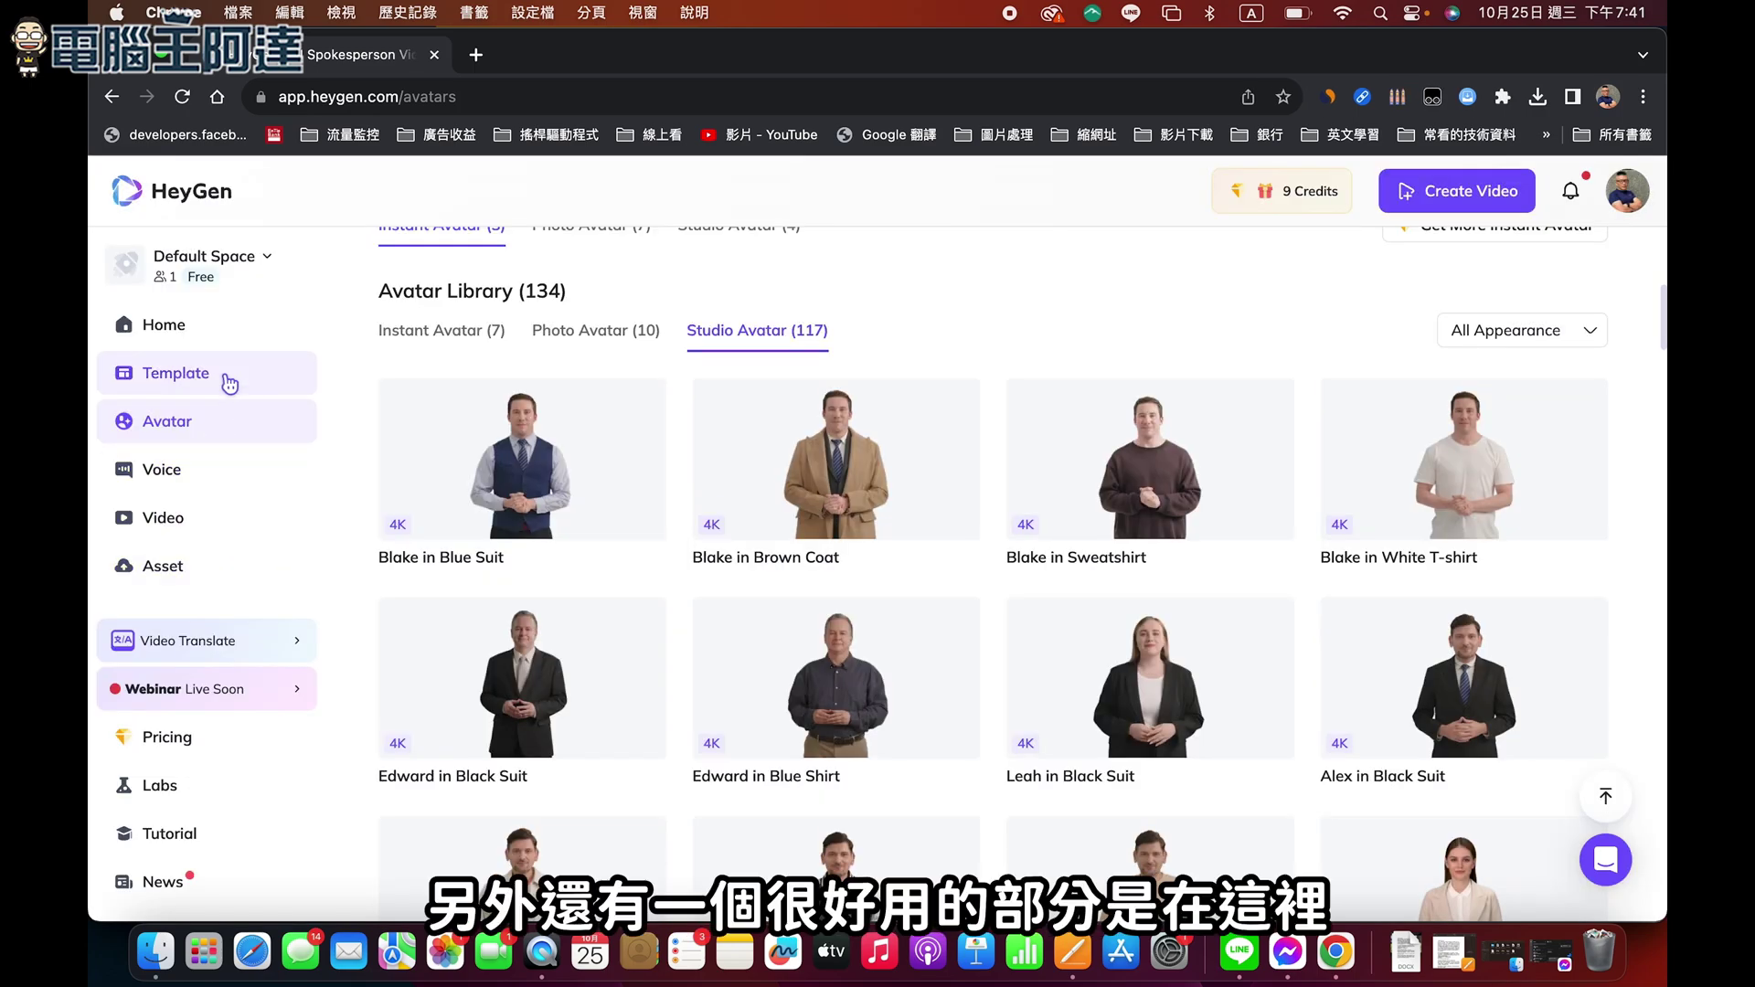
pyautogui.click(229, 329)
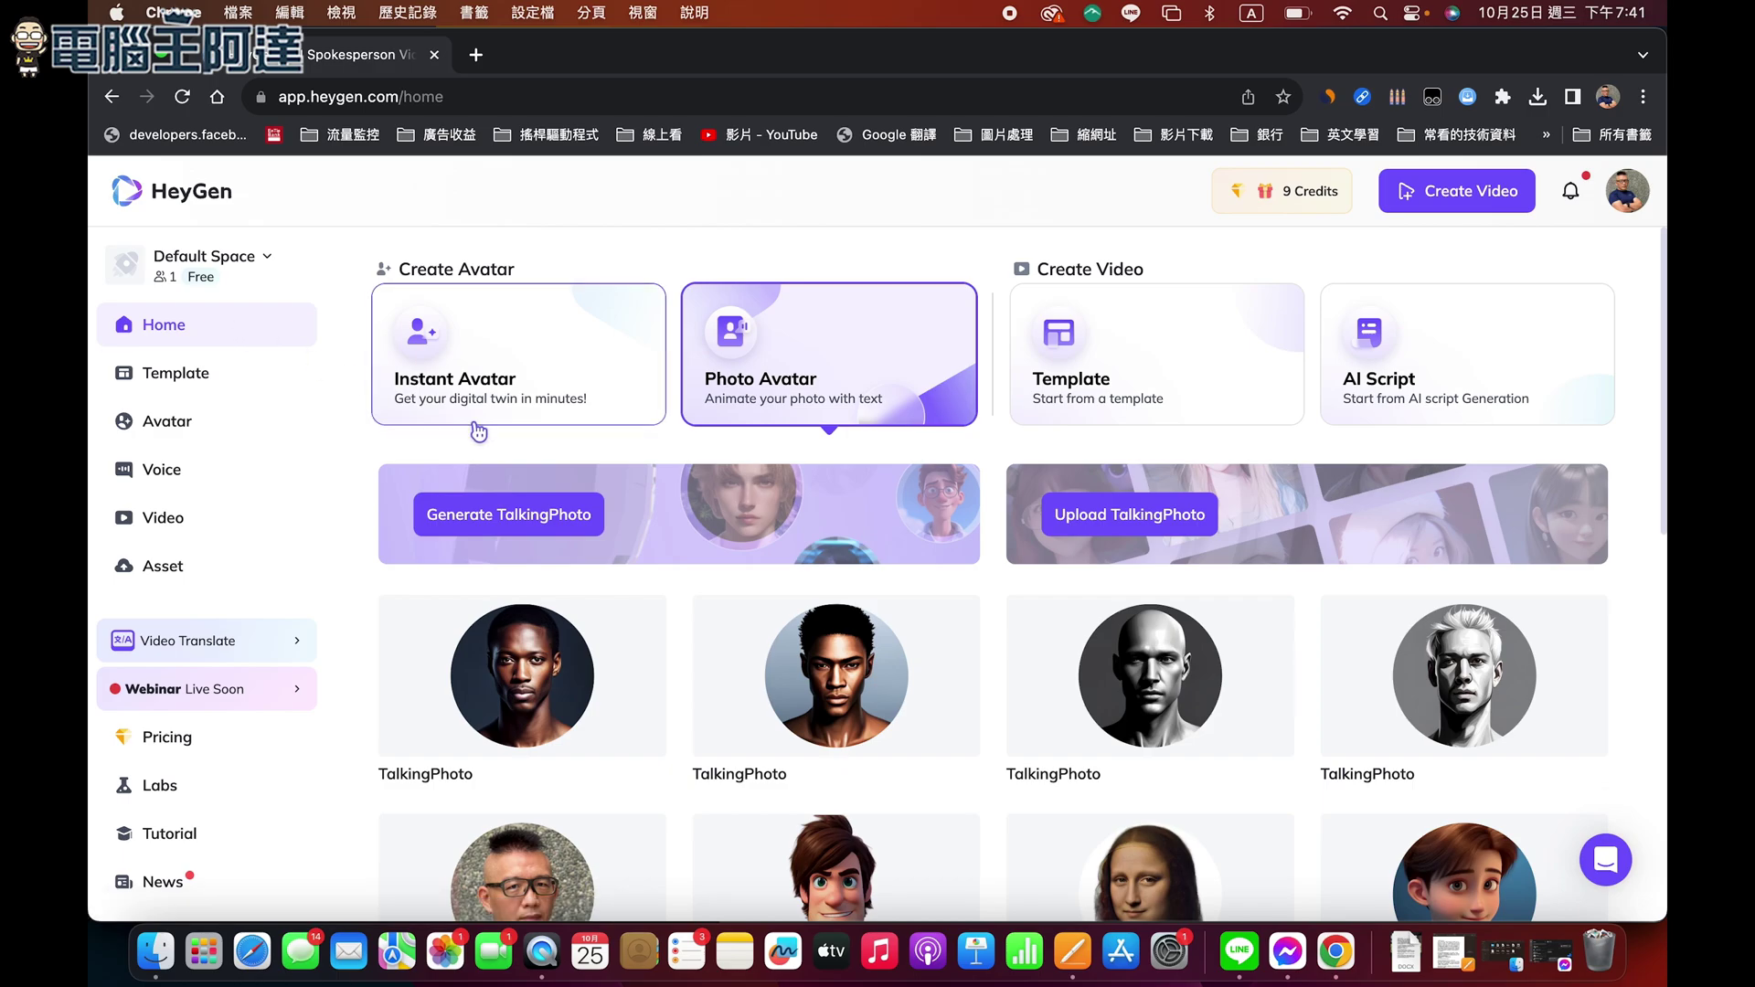
# Browse the public templates and preview World Cup News, pausing at 0:04.
pyautogui.click(1091, 366)
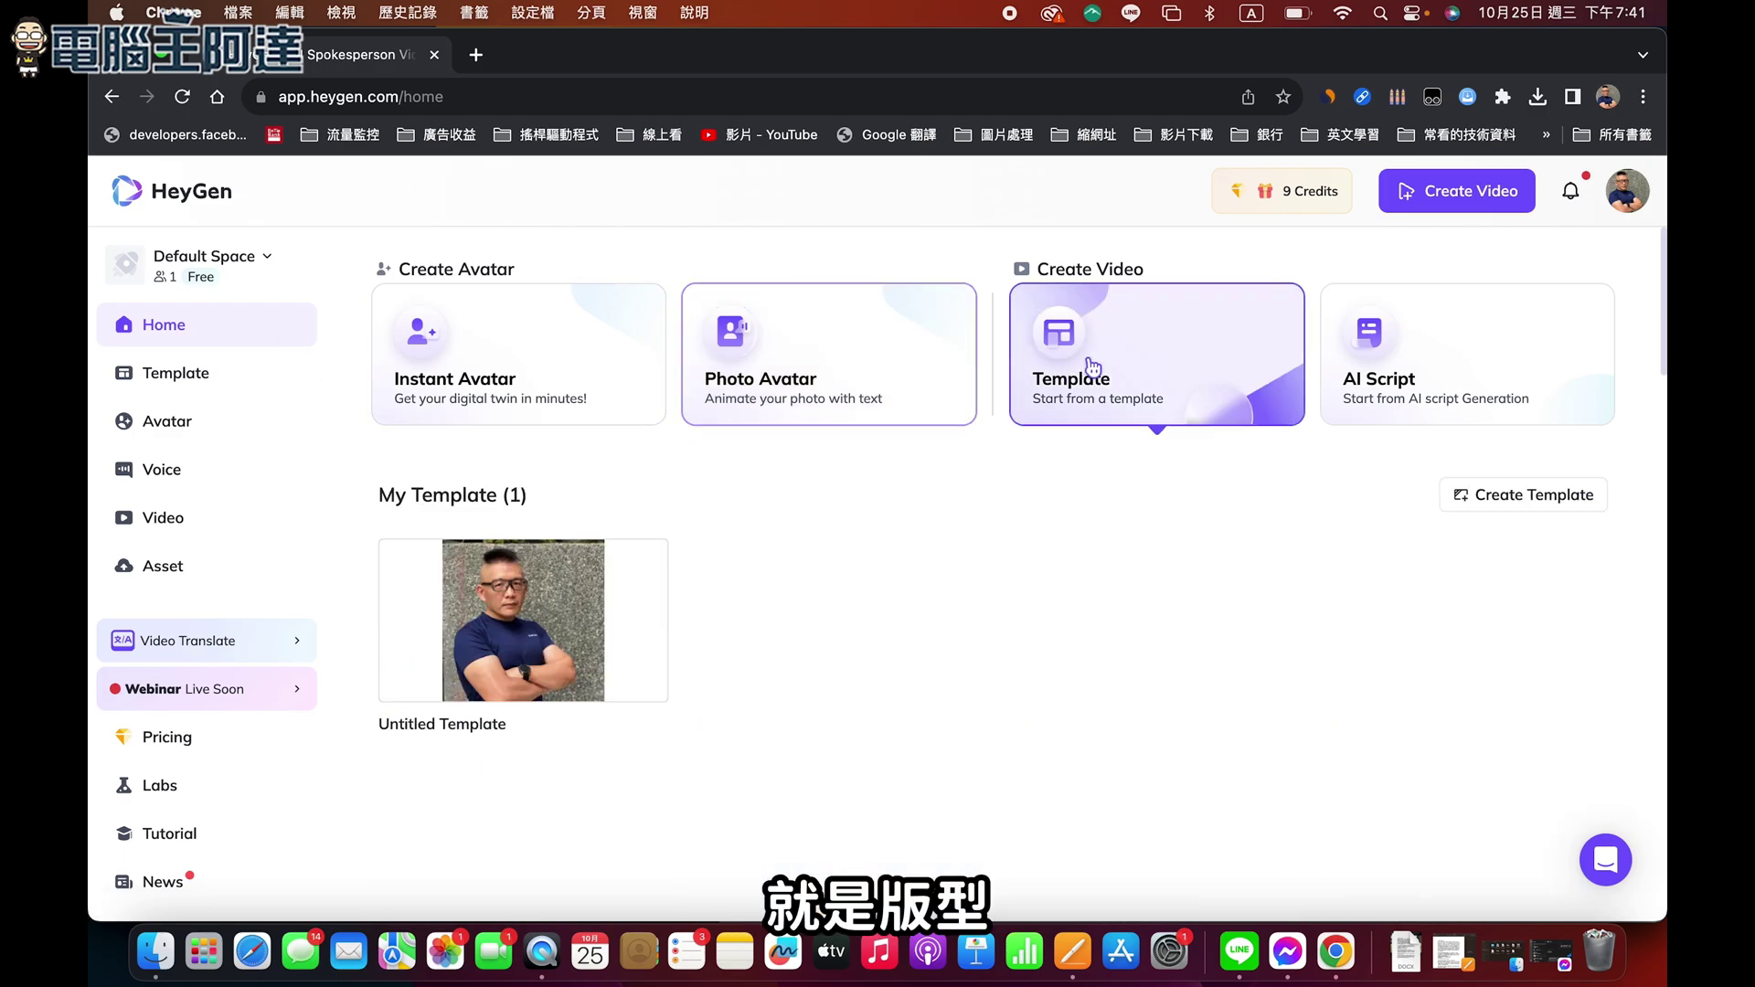
pyautogui.scroll(-5, 1091, 367)
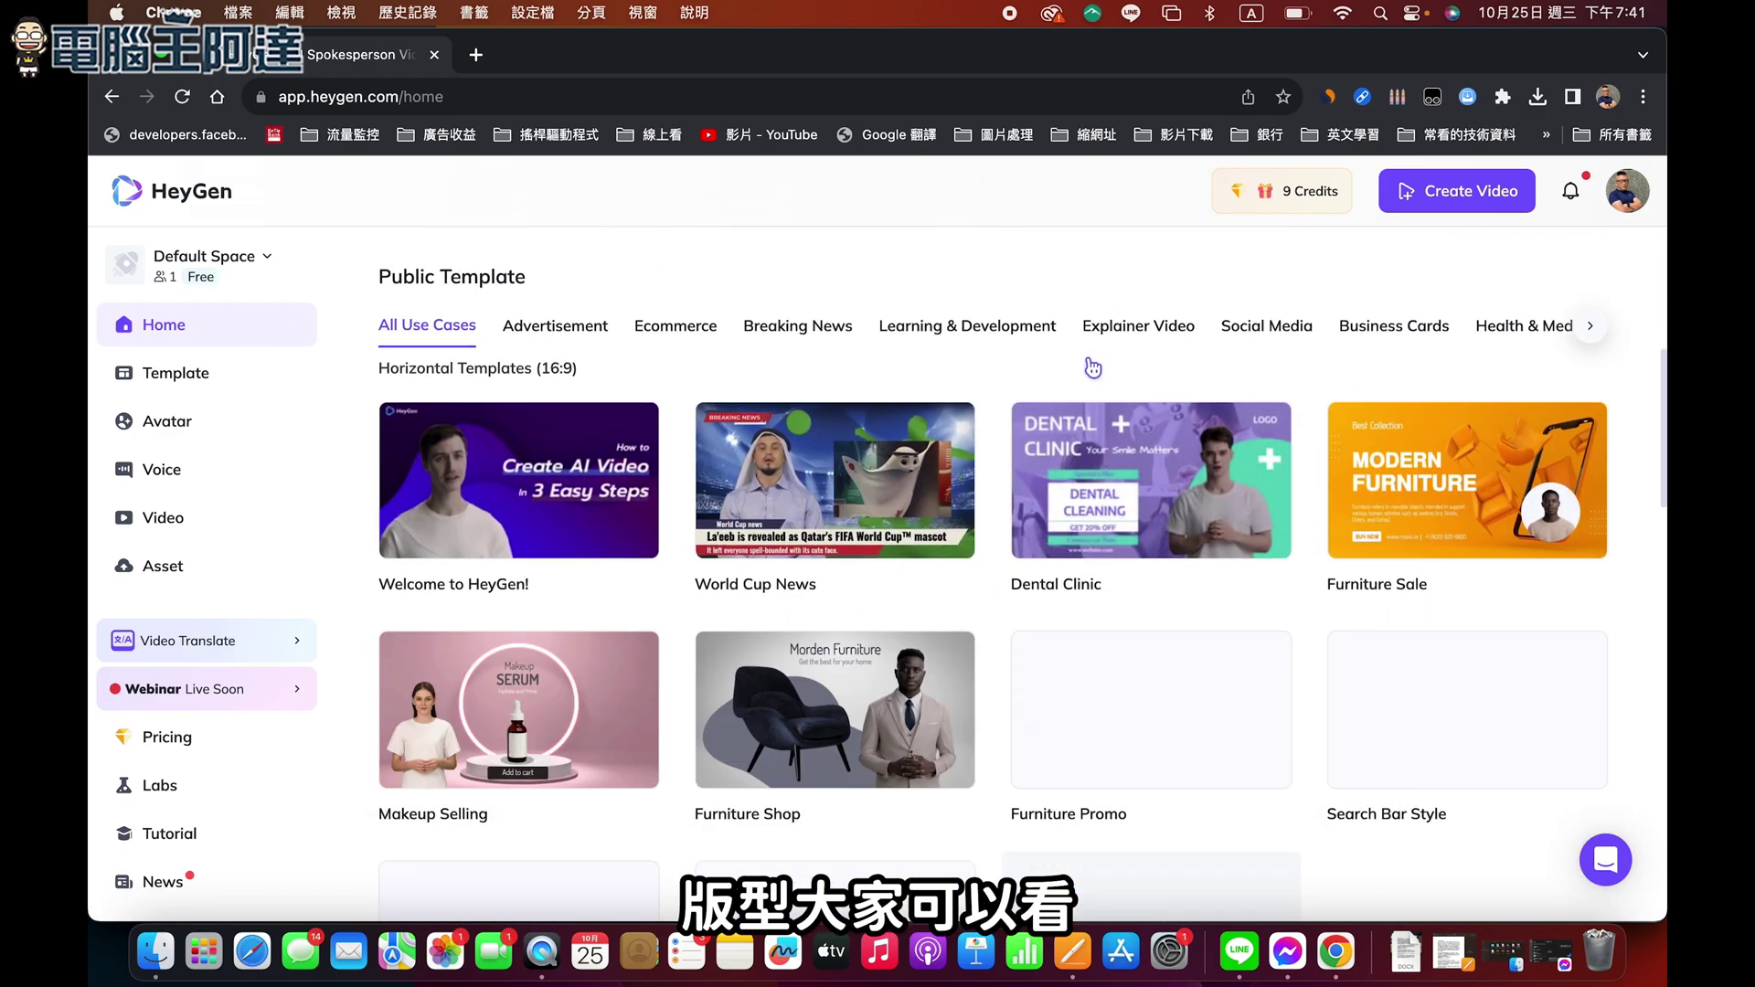
pyautogui.scroll(-2, 1091, 367)
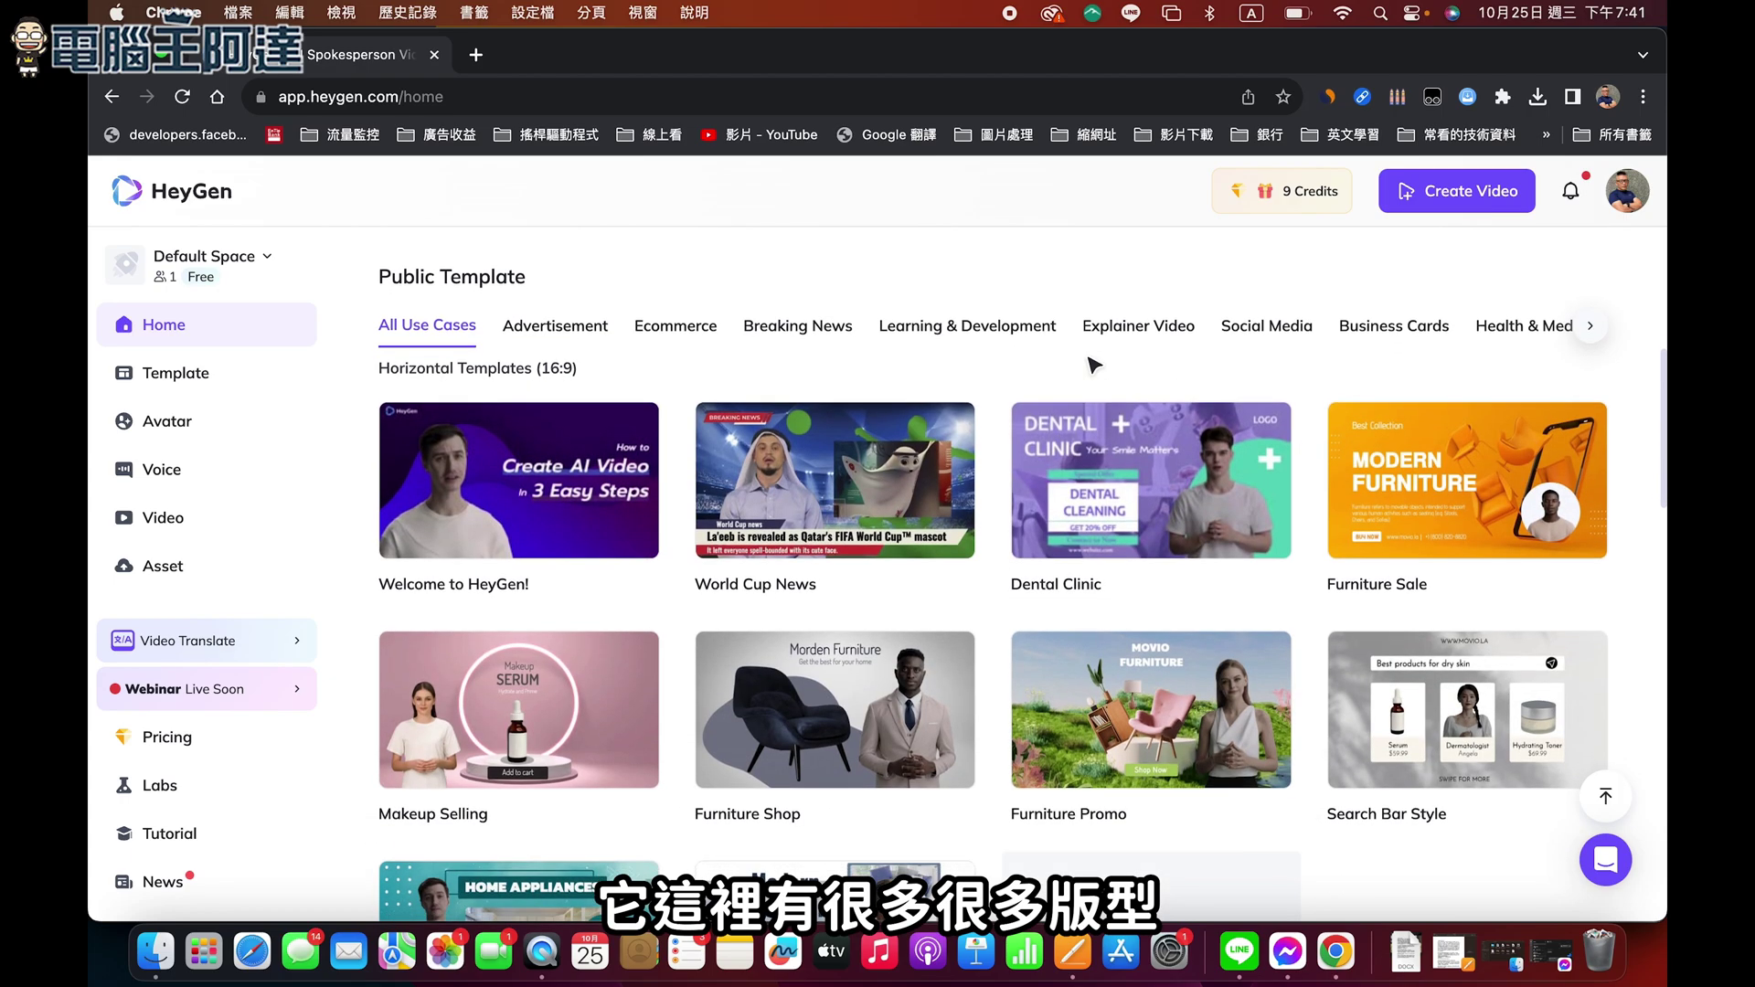
pyautogui.scroll(-2, 1092, 367)
pyautogui.scroll(5, 1094, 365)
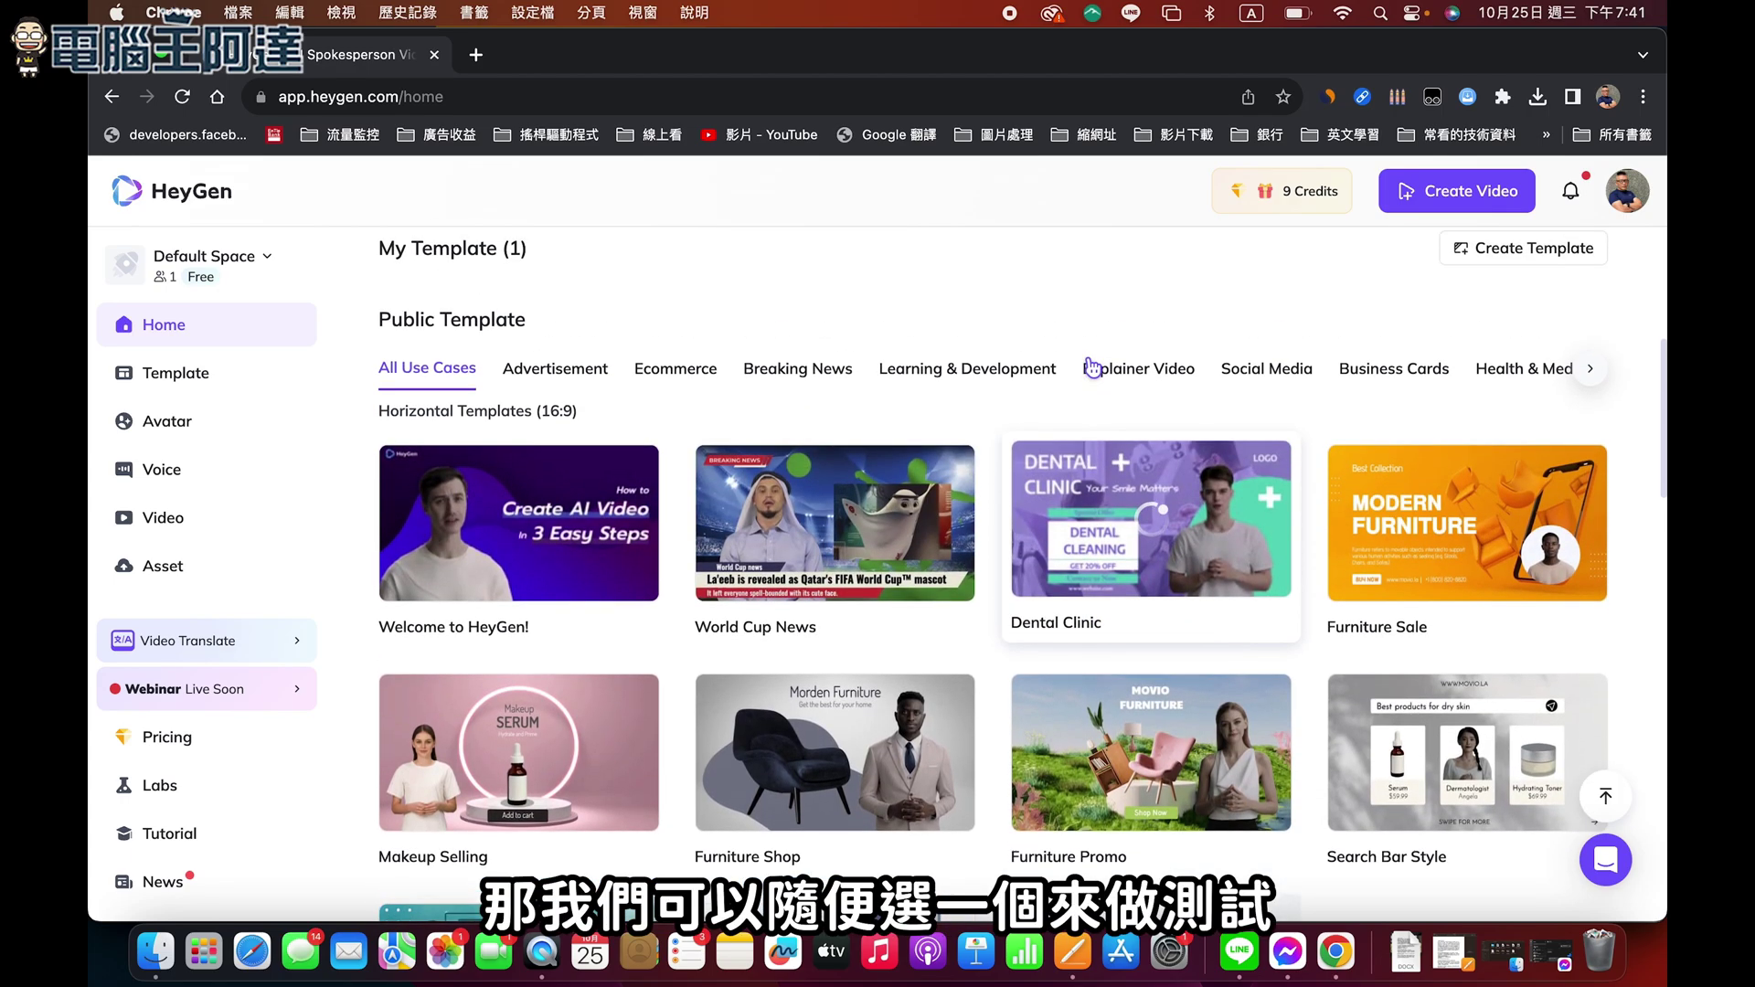
pyautogui.scroll(-1, 1091, 366)
pyautogui.scroll(2, 1097, 364)
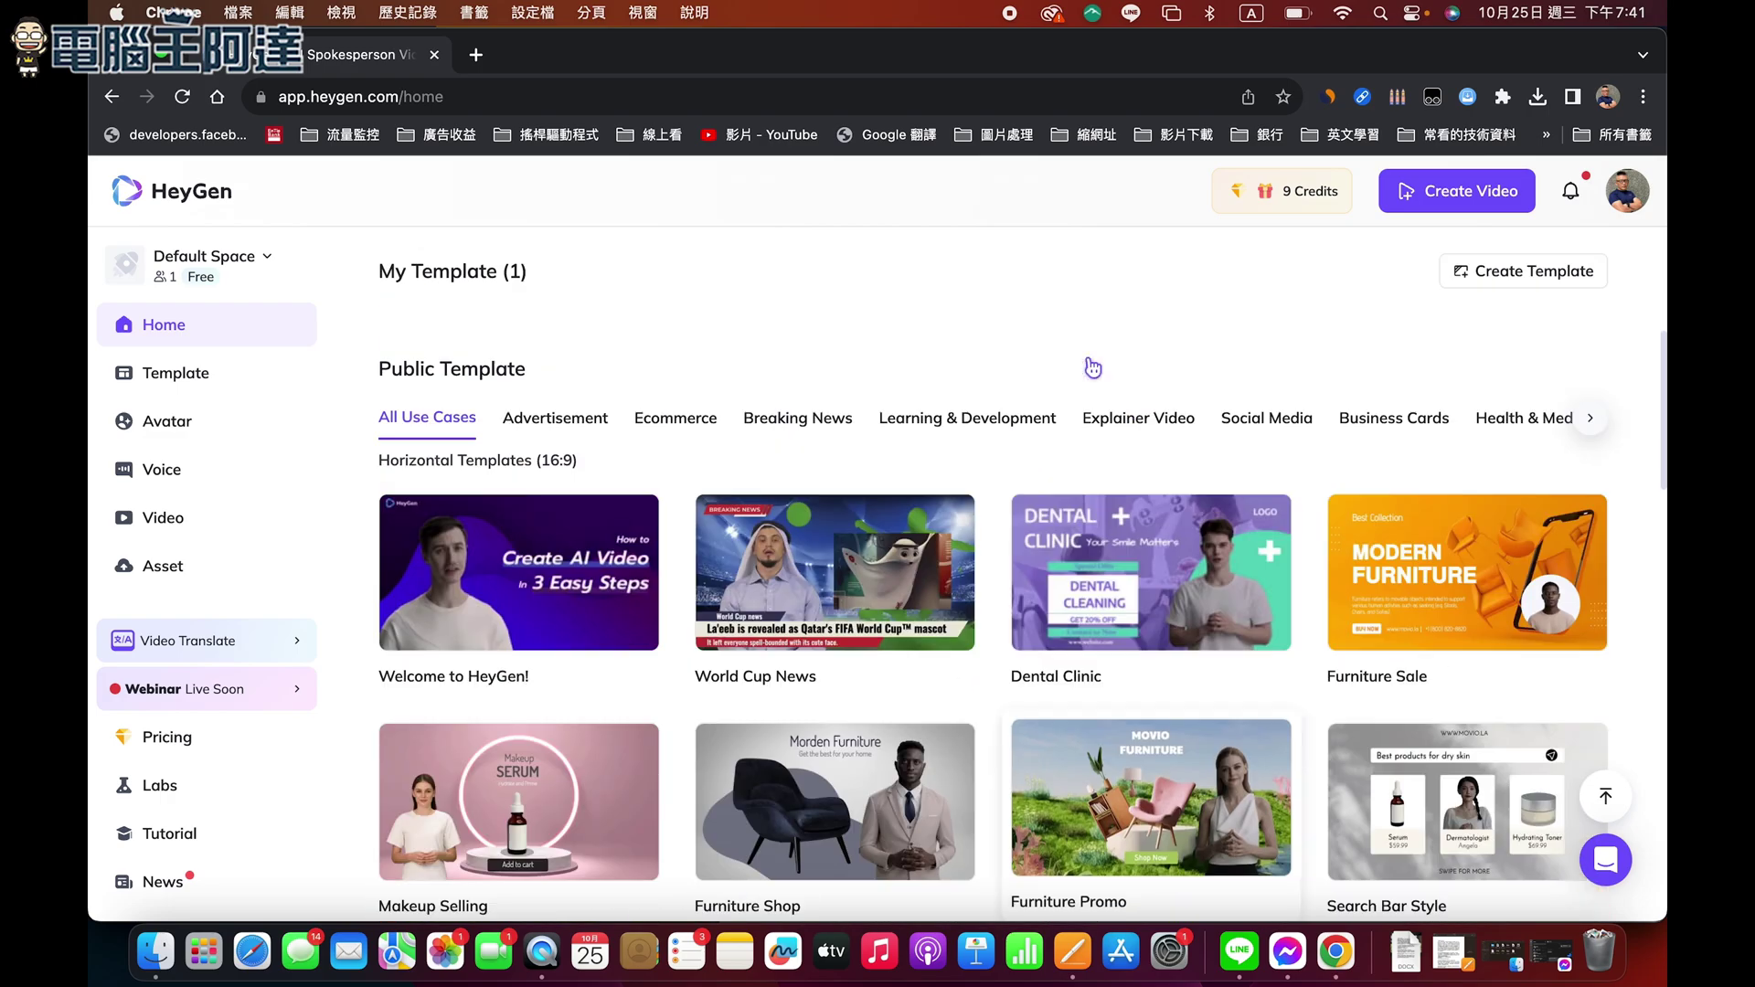
pyautogui.click(792, 568)
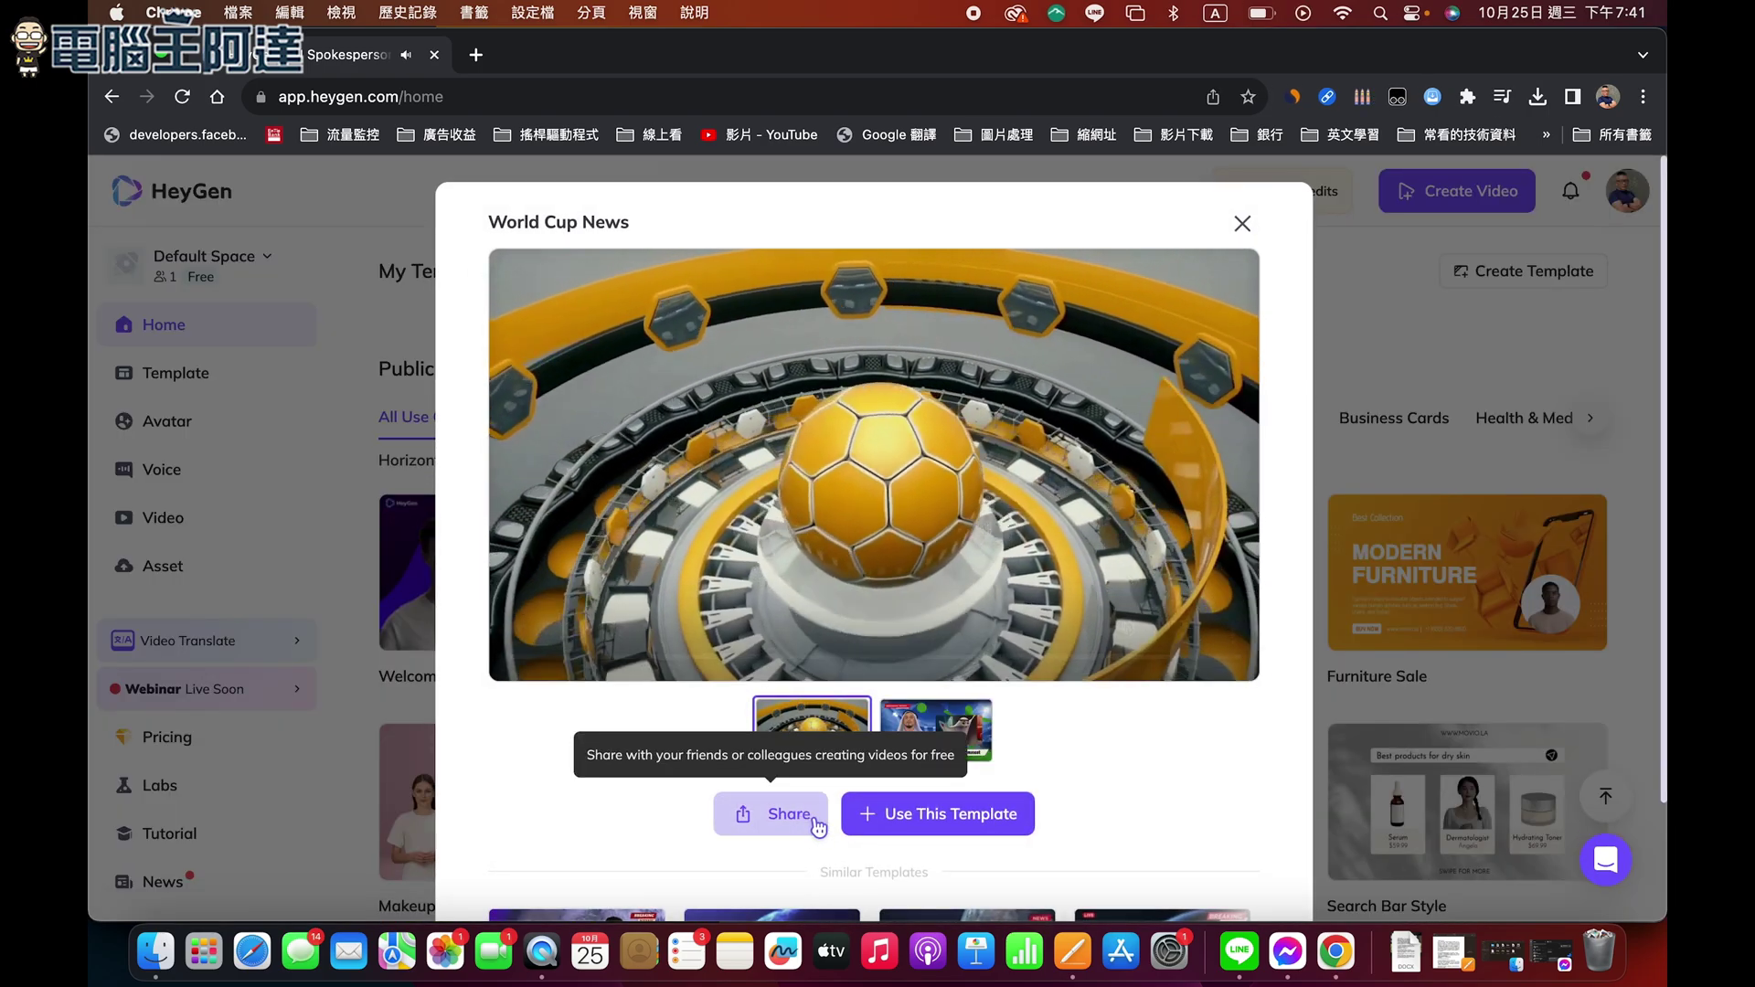
pyautogui.scroll(-2, 832, 560)
pyautogui.scroll(-1, 834, 562)
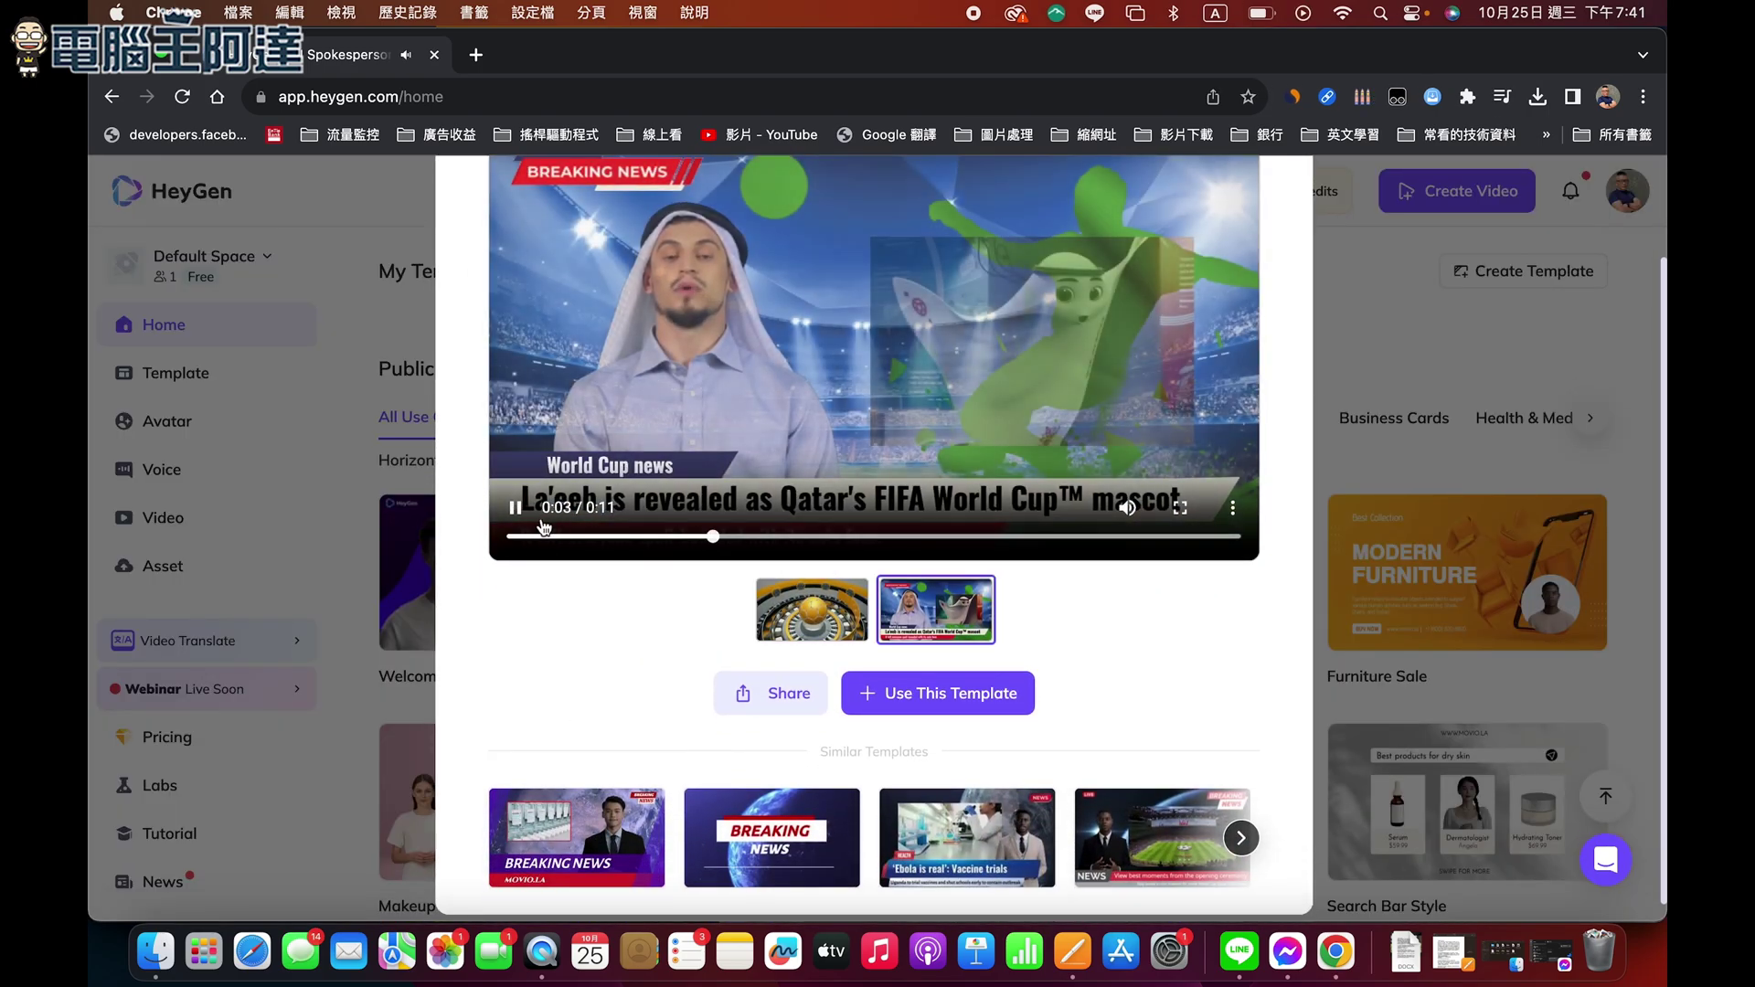
pyautogui.click(518, 508)
# Switch to the similar Social News template and preview it.
pyautogui.scroll(-1, 736, 802)
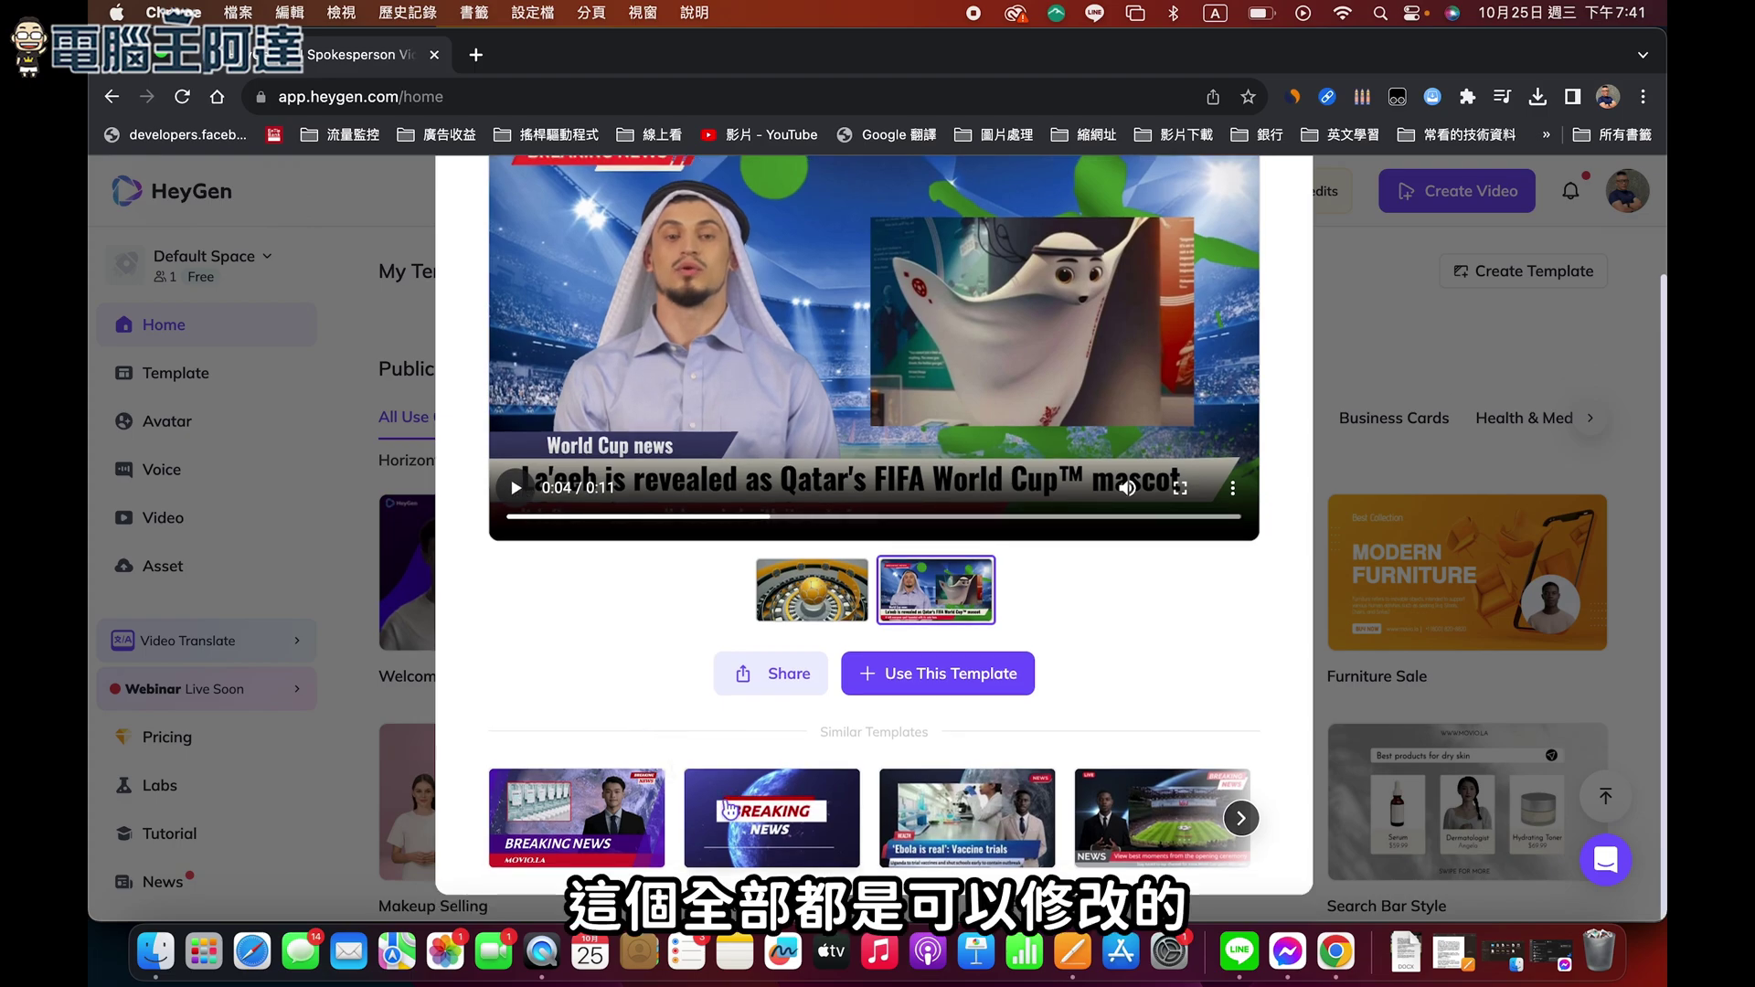
pyautogui.scroll(3, 718, 742)
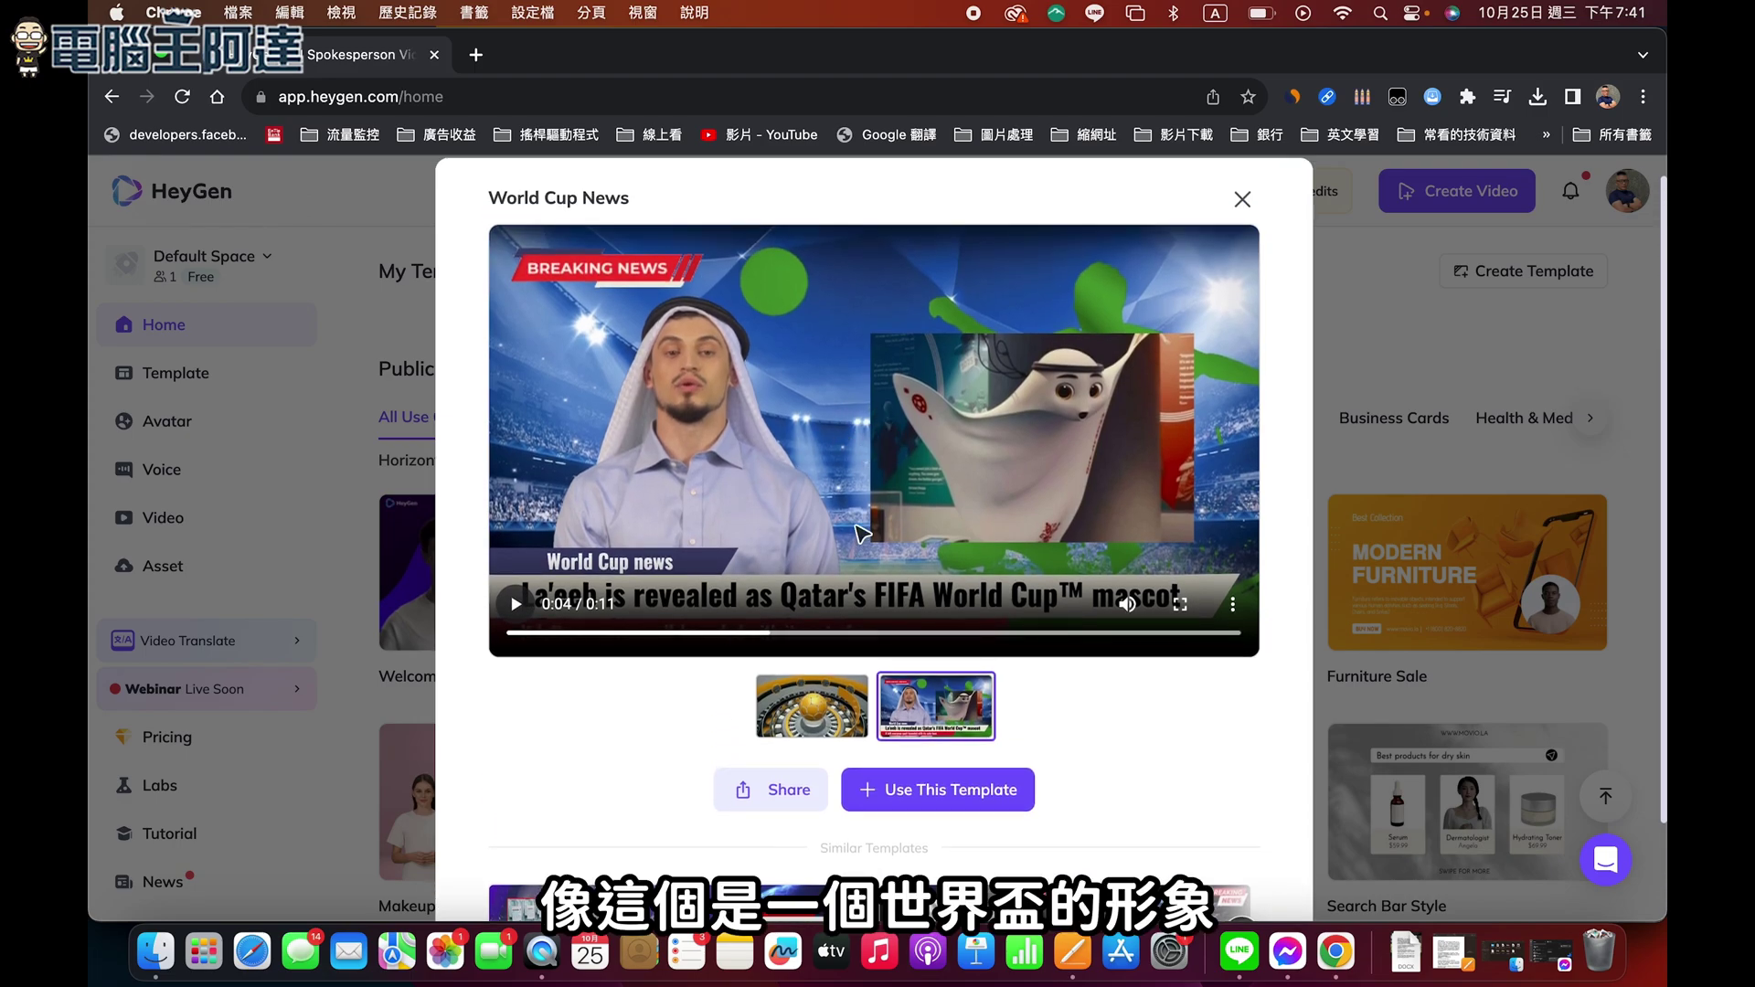
pyautogui.scroll(-2, 832, 627)
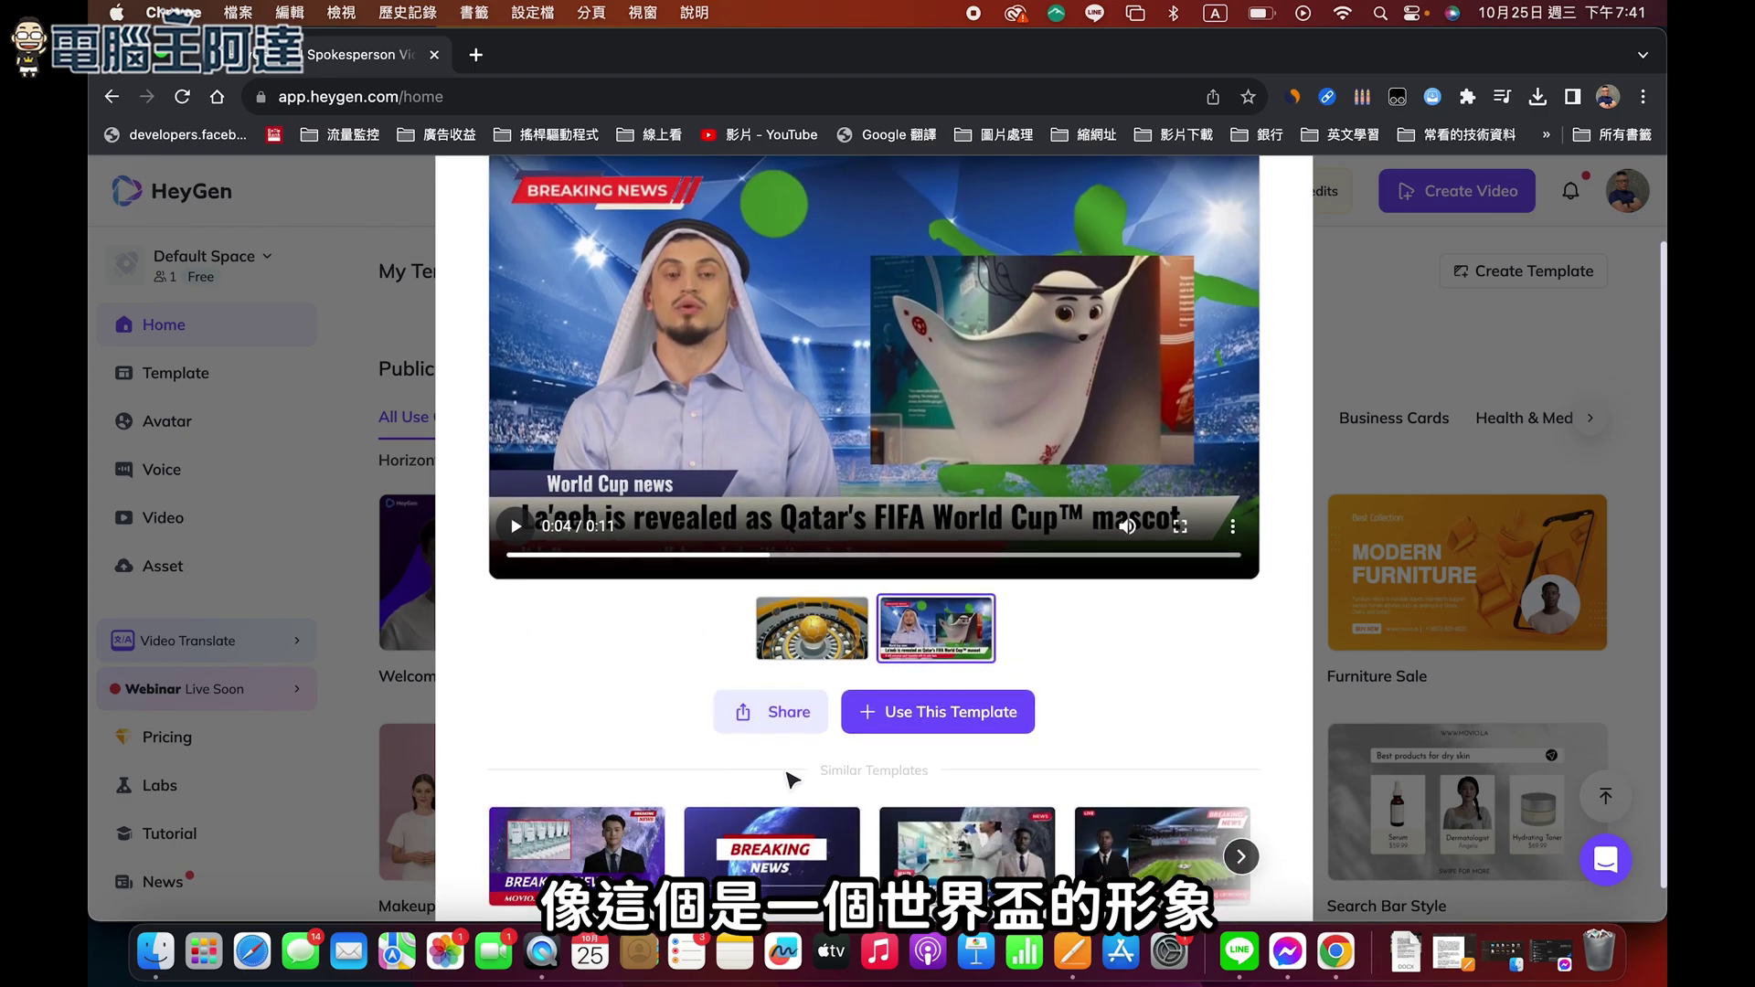
pyautogui.click(803, 853)
pyautogui.scroll(2, 776, 509)
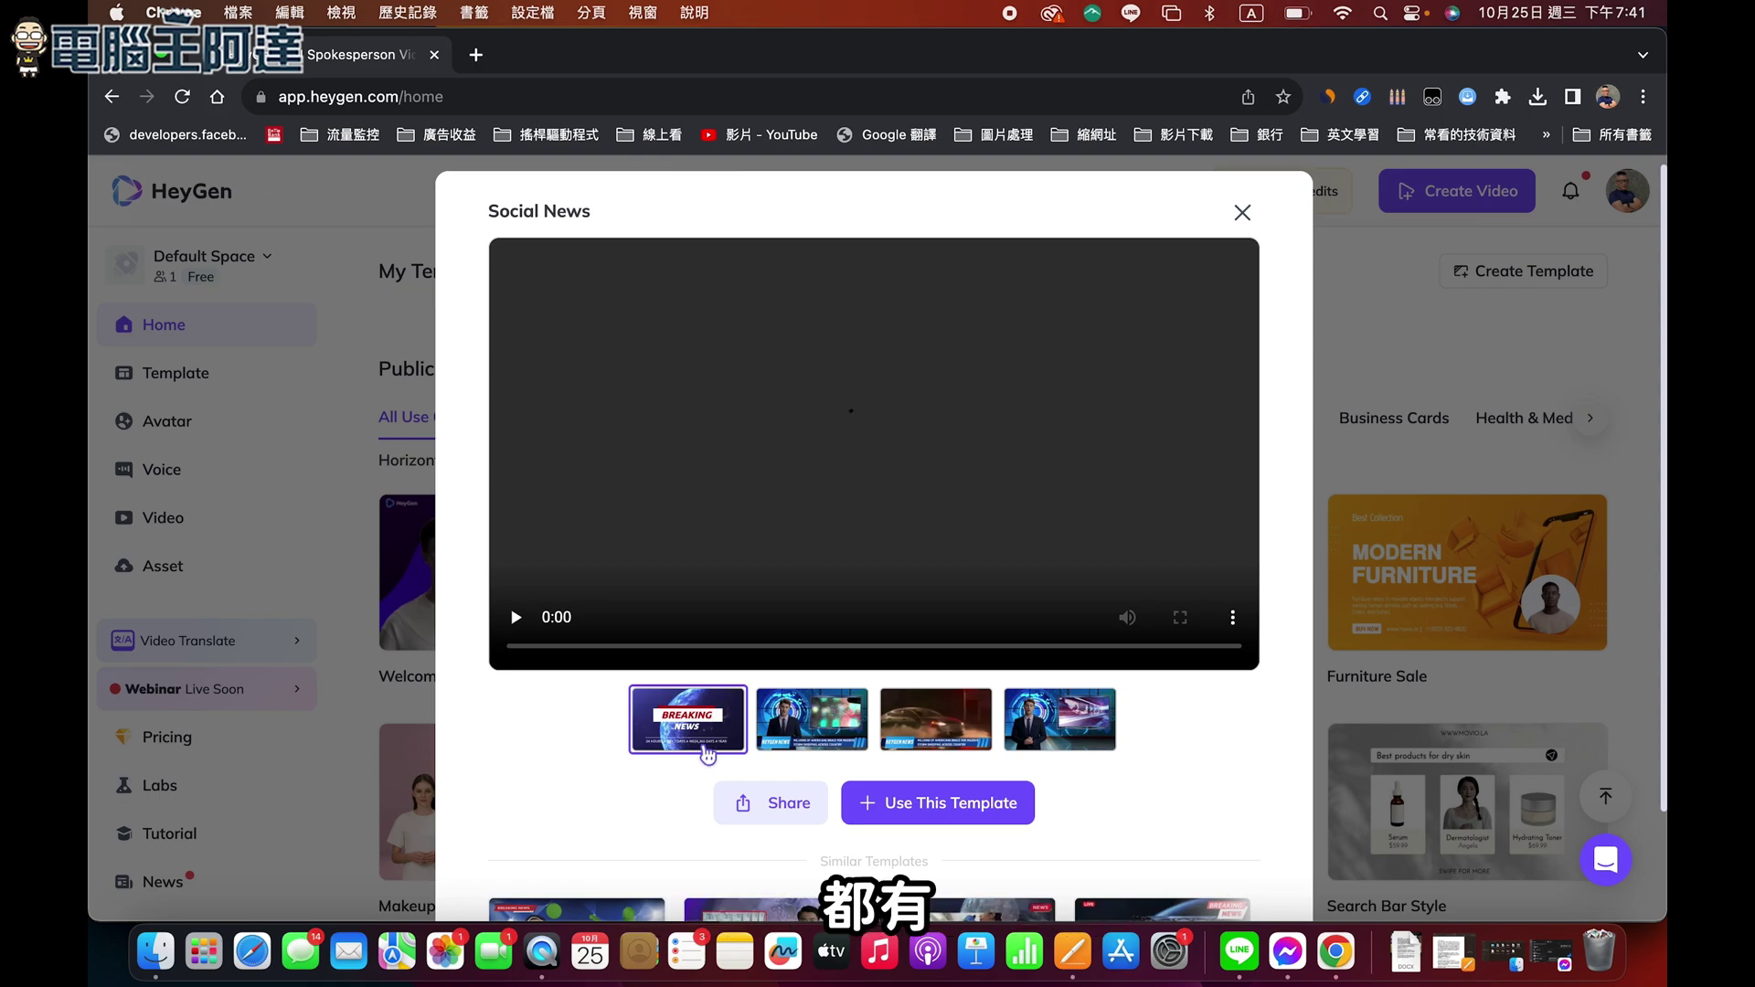
pyautogui.scroll(-3, 712, 748)
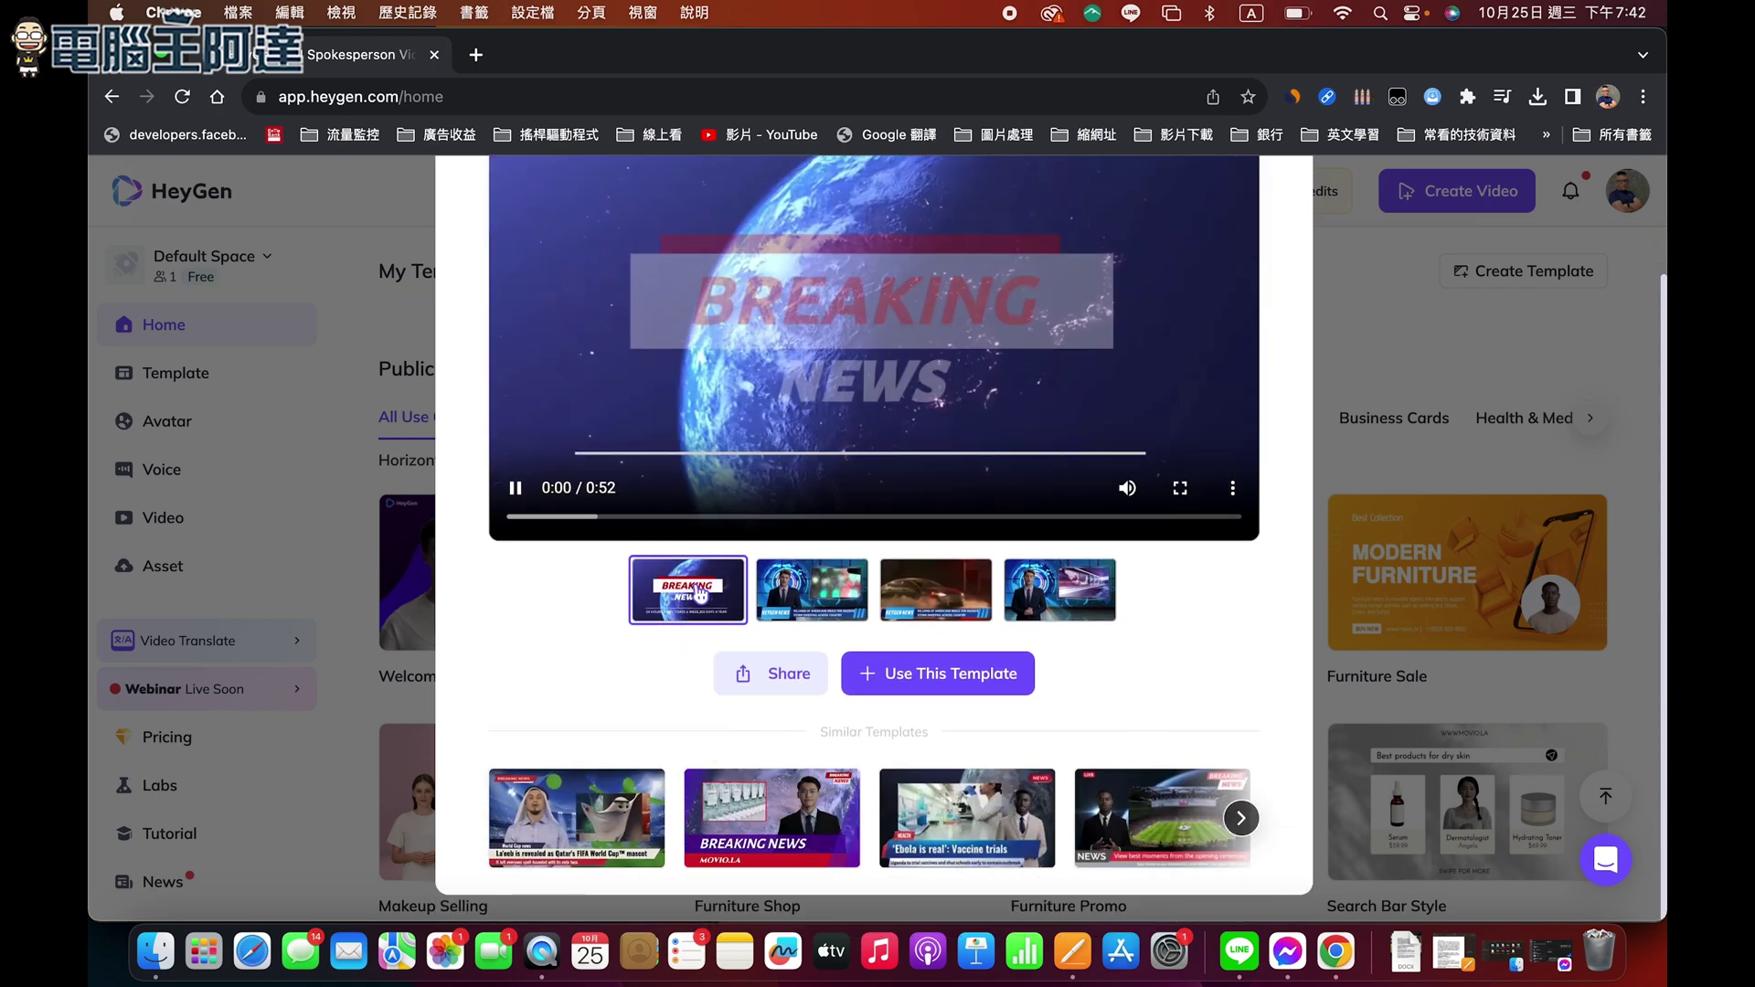
pyautogui.scroll(2, 658, 602)
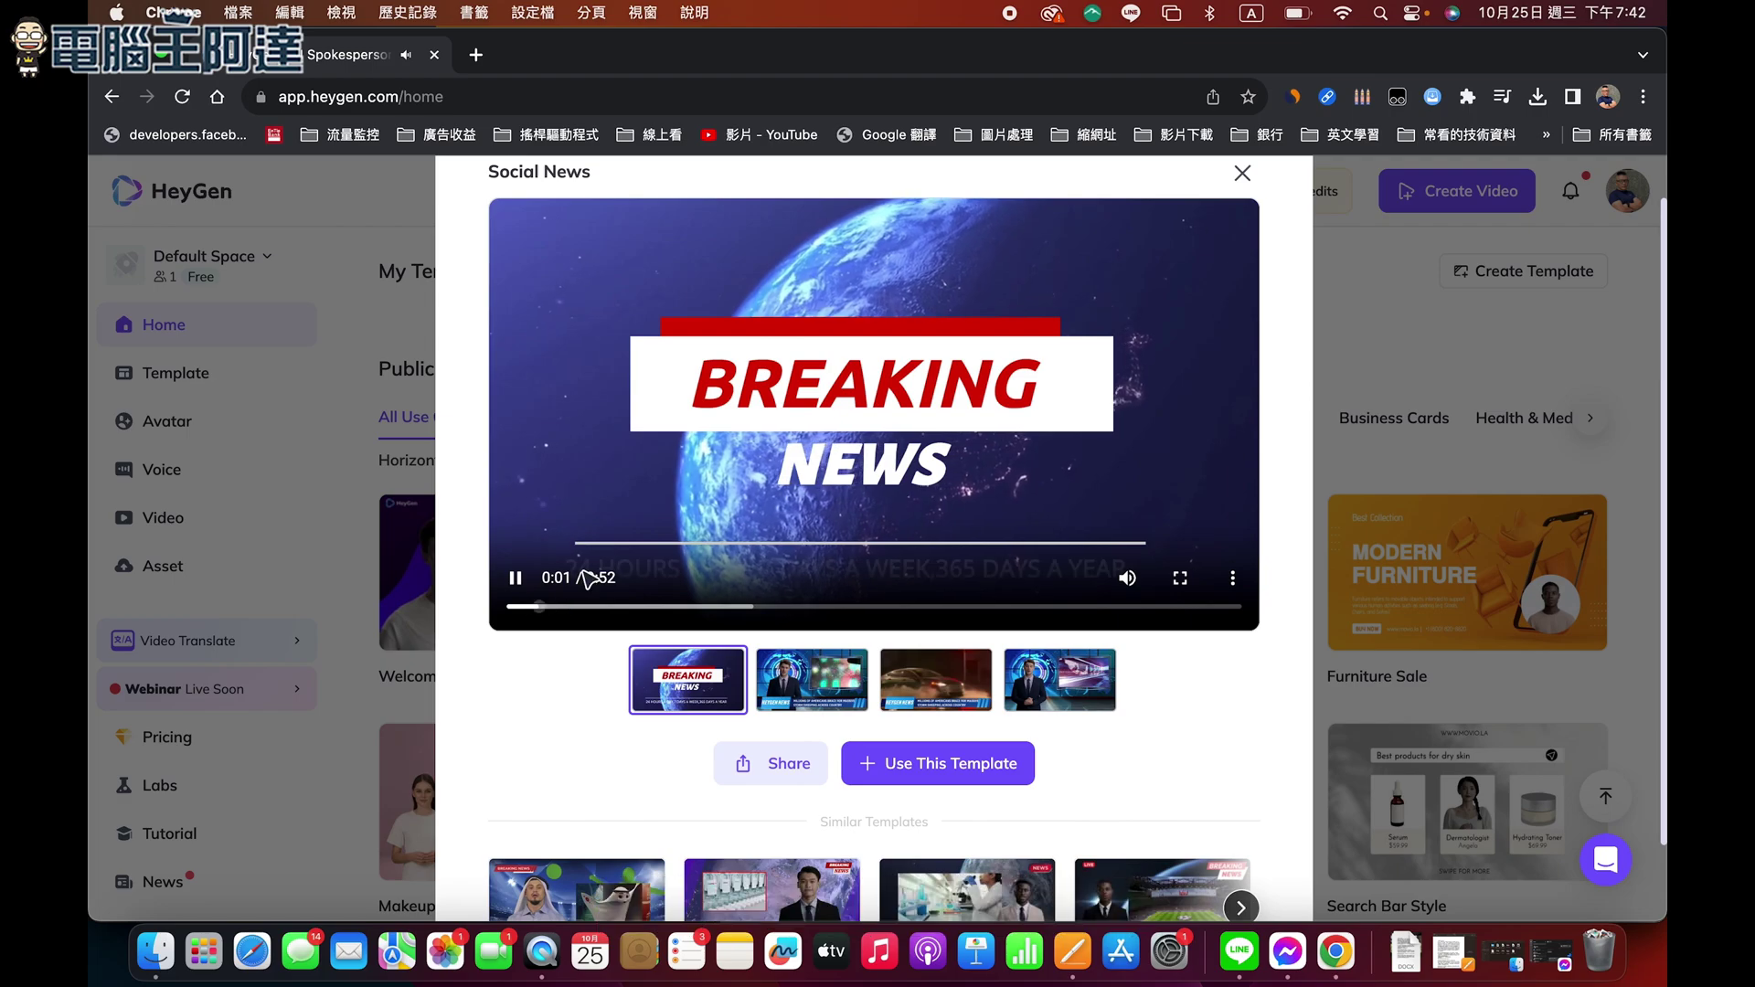
pyautogui.click(656, 546)
# Check the news-anchor and snowy-street scenes, then create a video from Social News.
pyautogui.click(732, 606)
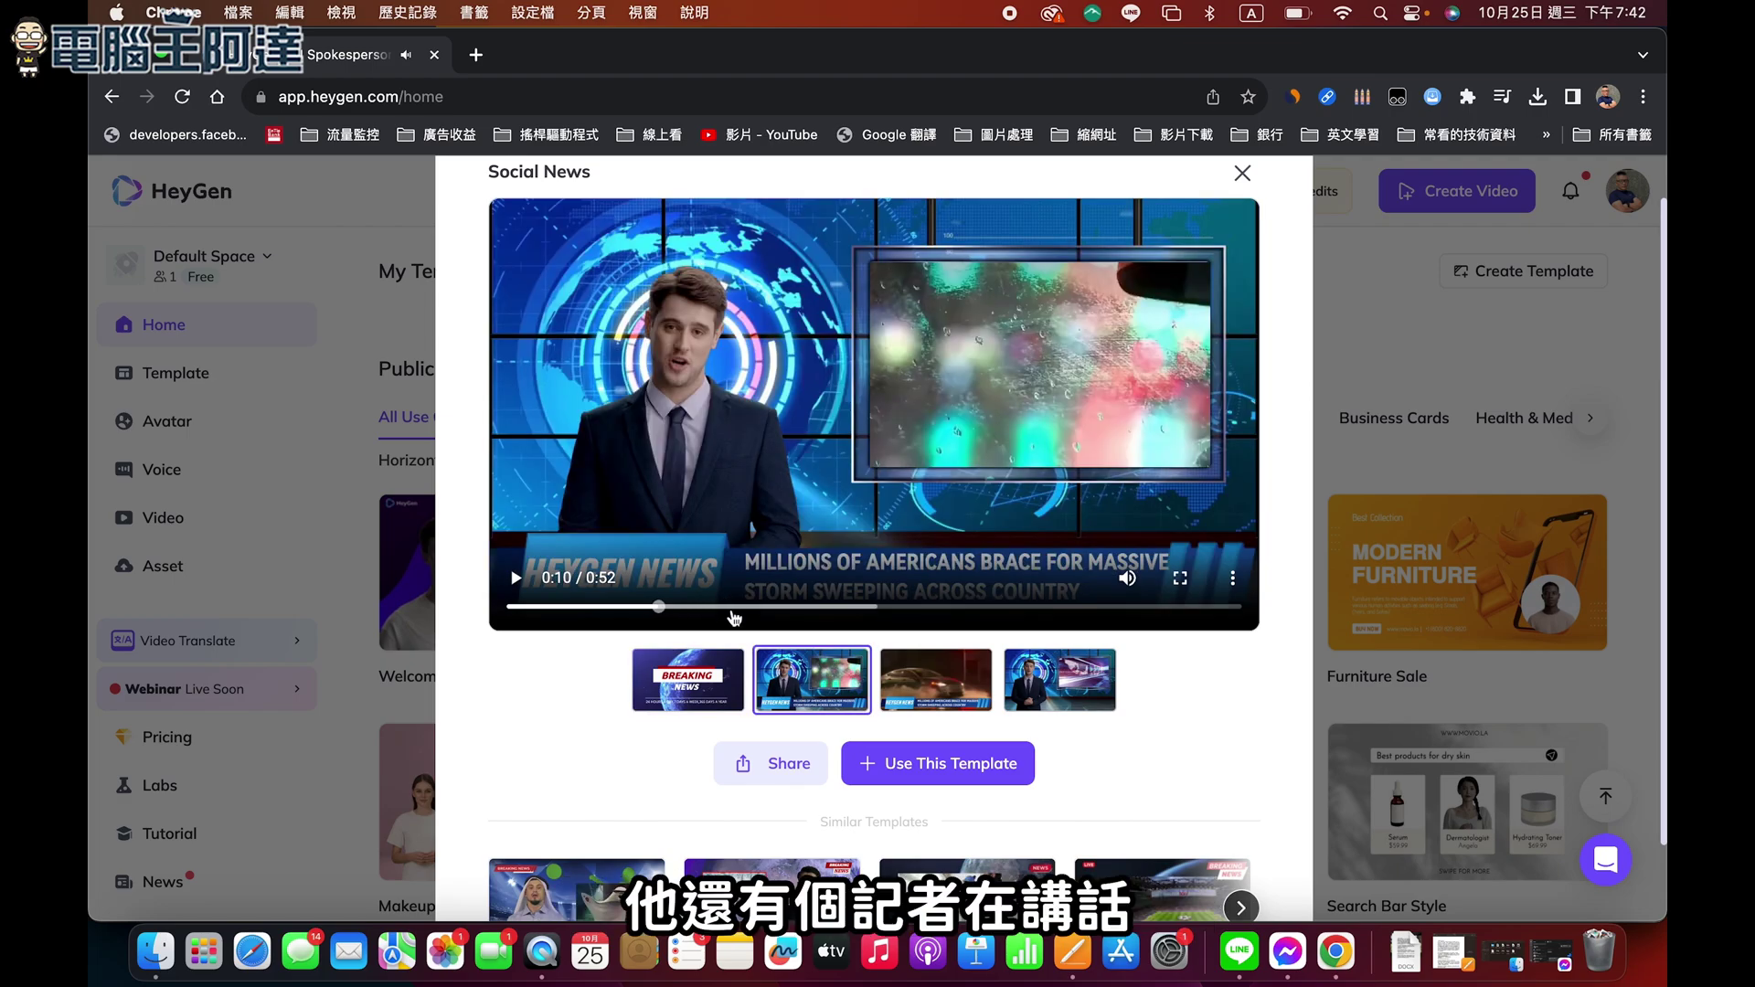
pyautogui.click(904, 684)
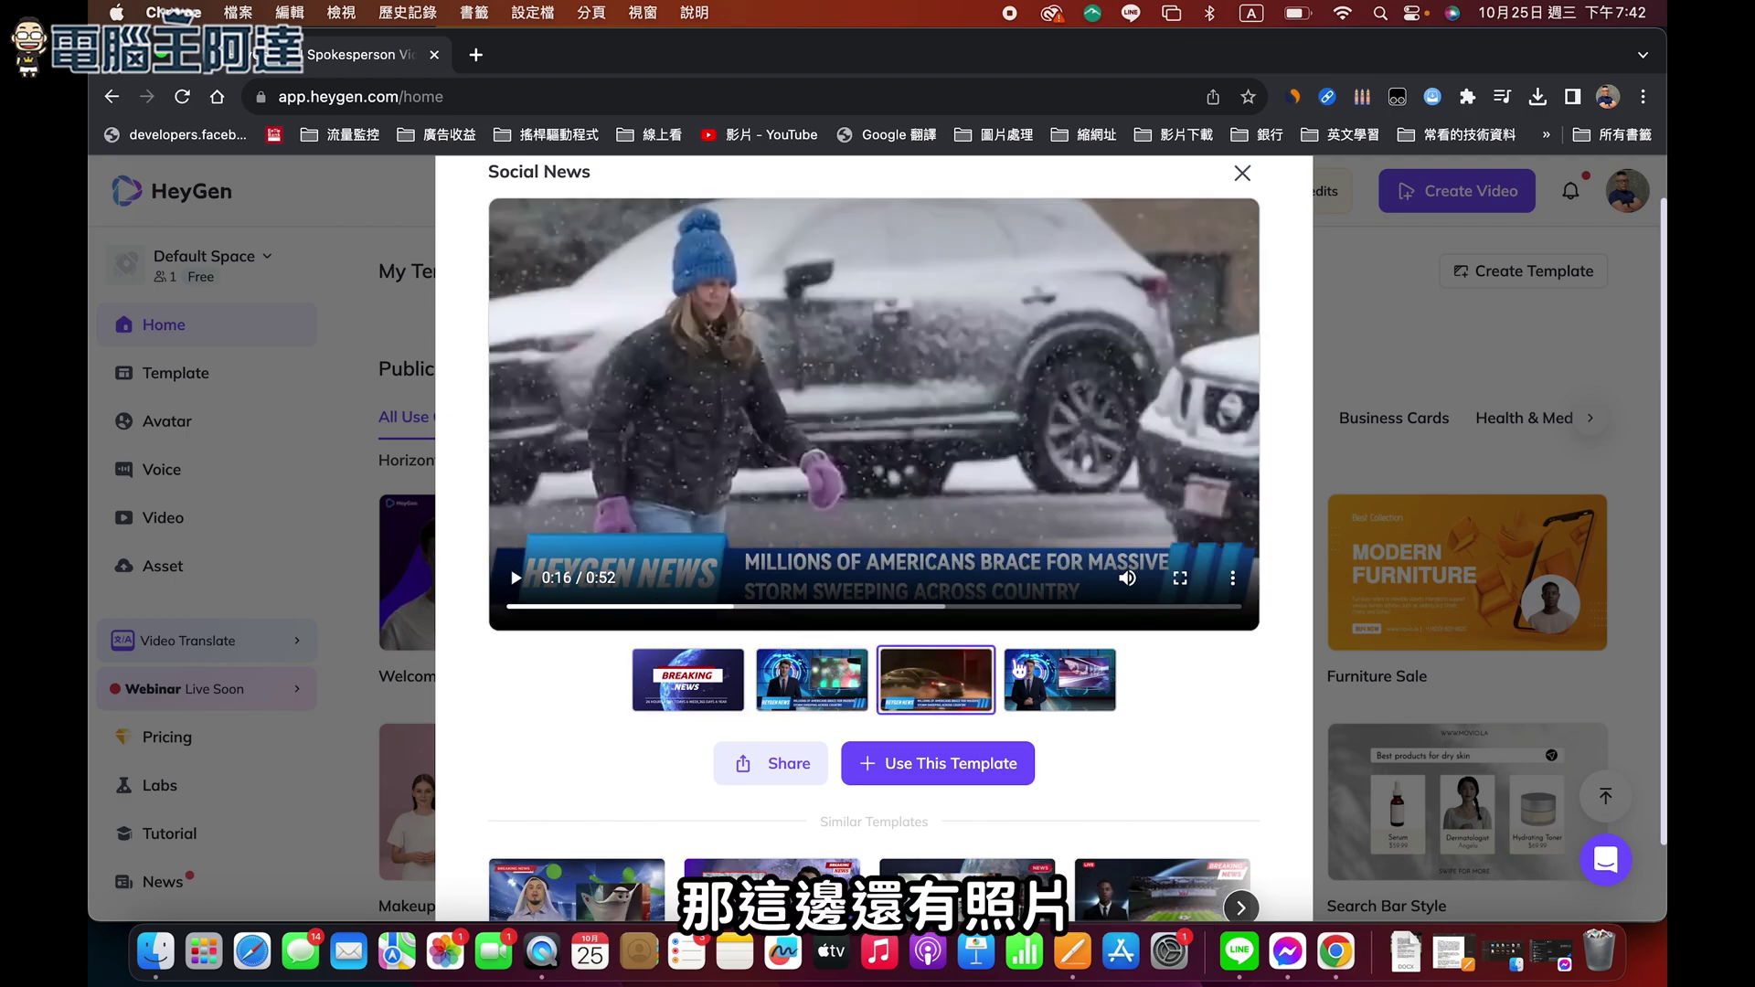
pyautogui.scroll(-2, 1020, 671)
pyautogui.scroll(1, 1018, 670)
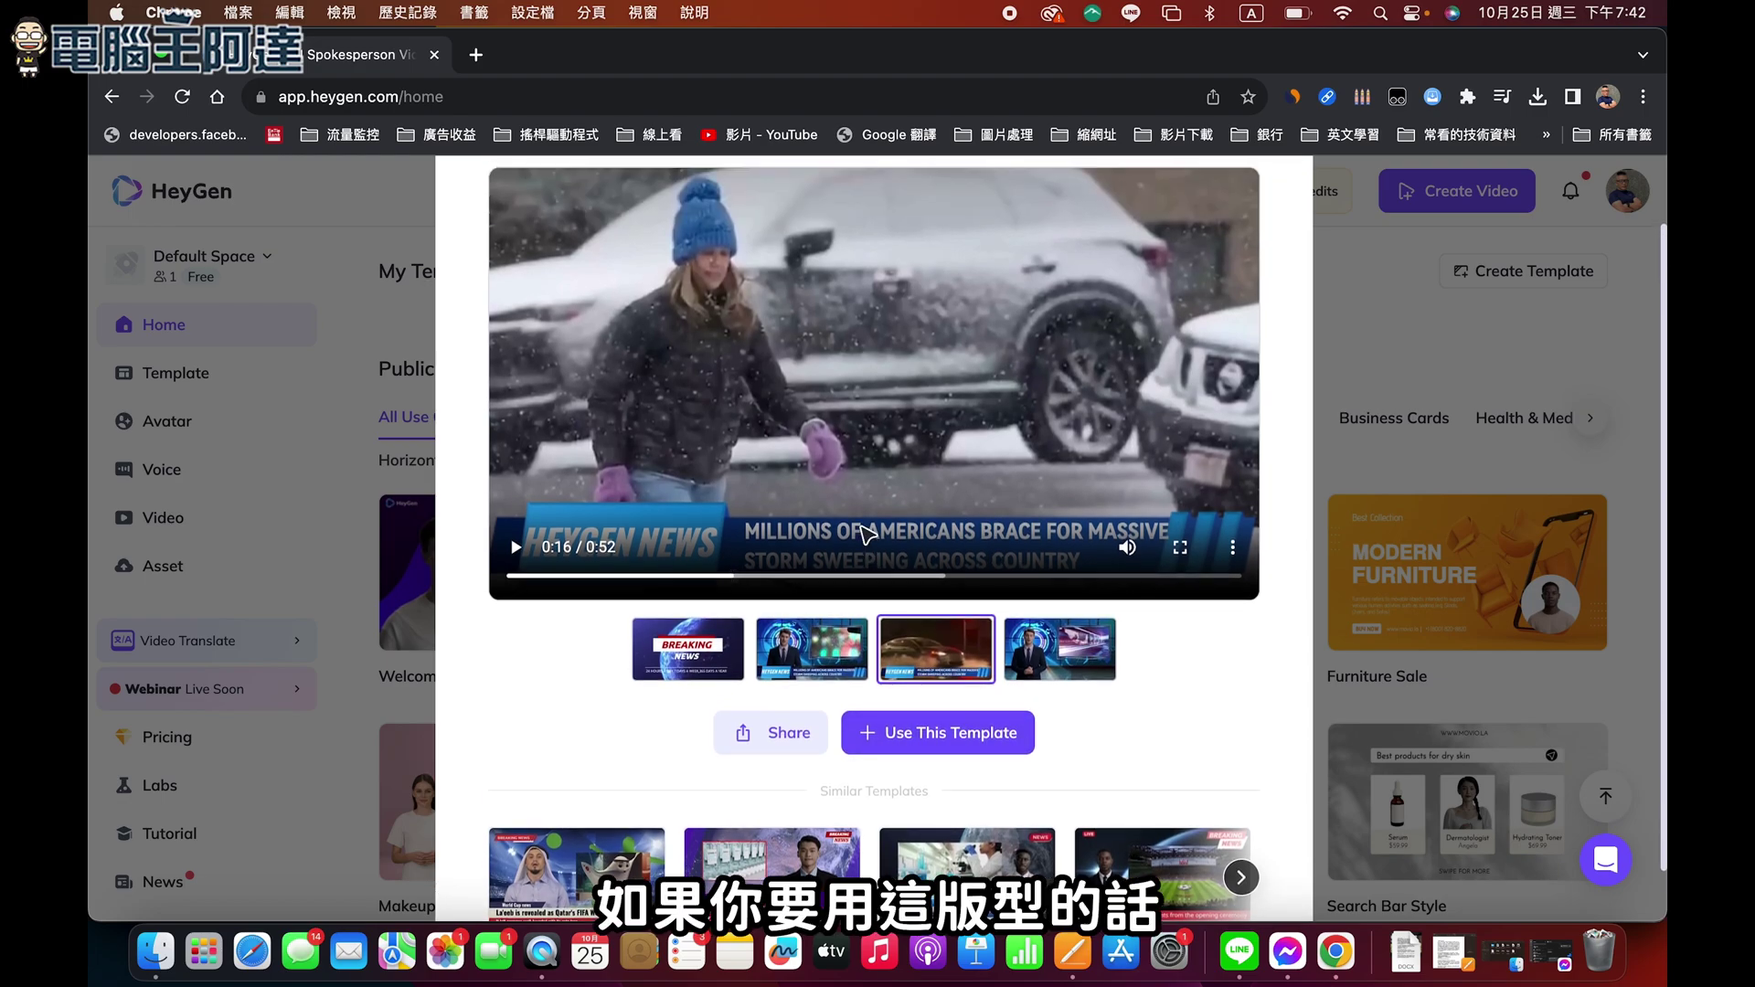
pyautogui.click(895, 737)
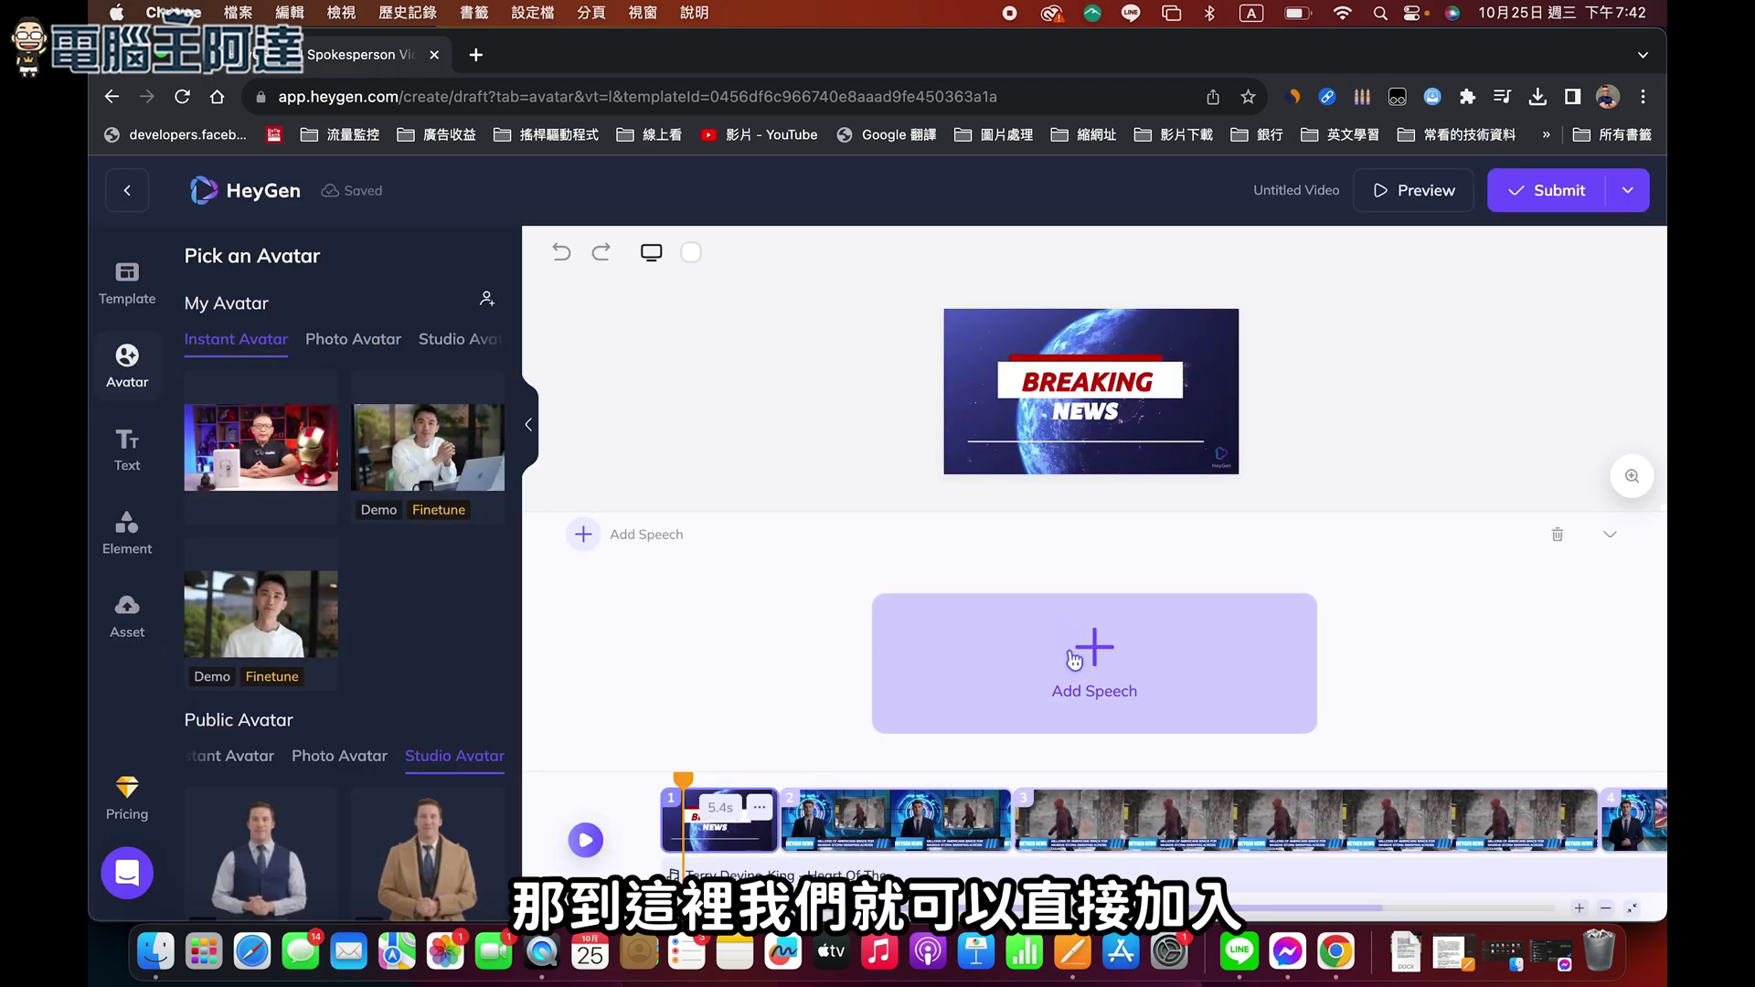
# Add a speech script to scene 1 and shift the scene 2 news anchor avatar right.
pyautogui.click(1079, 670)
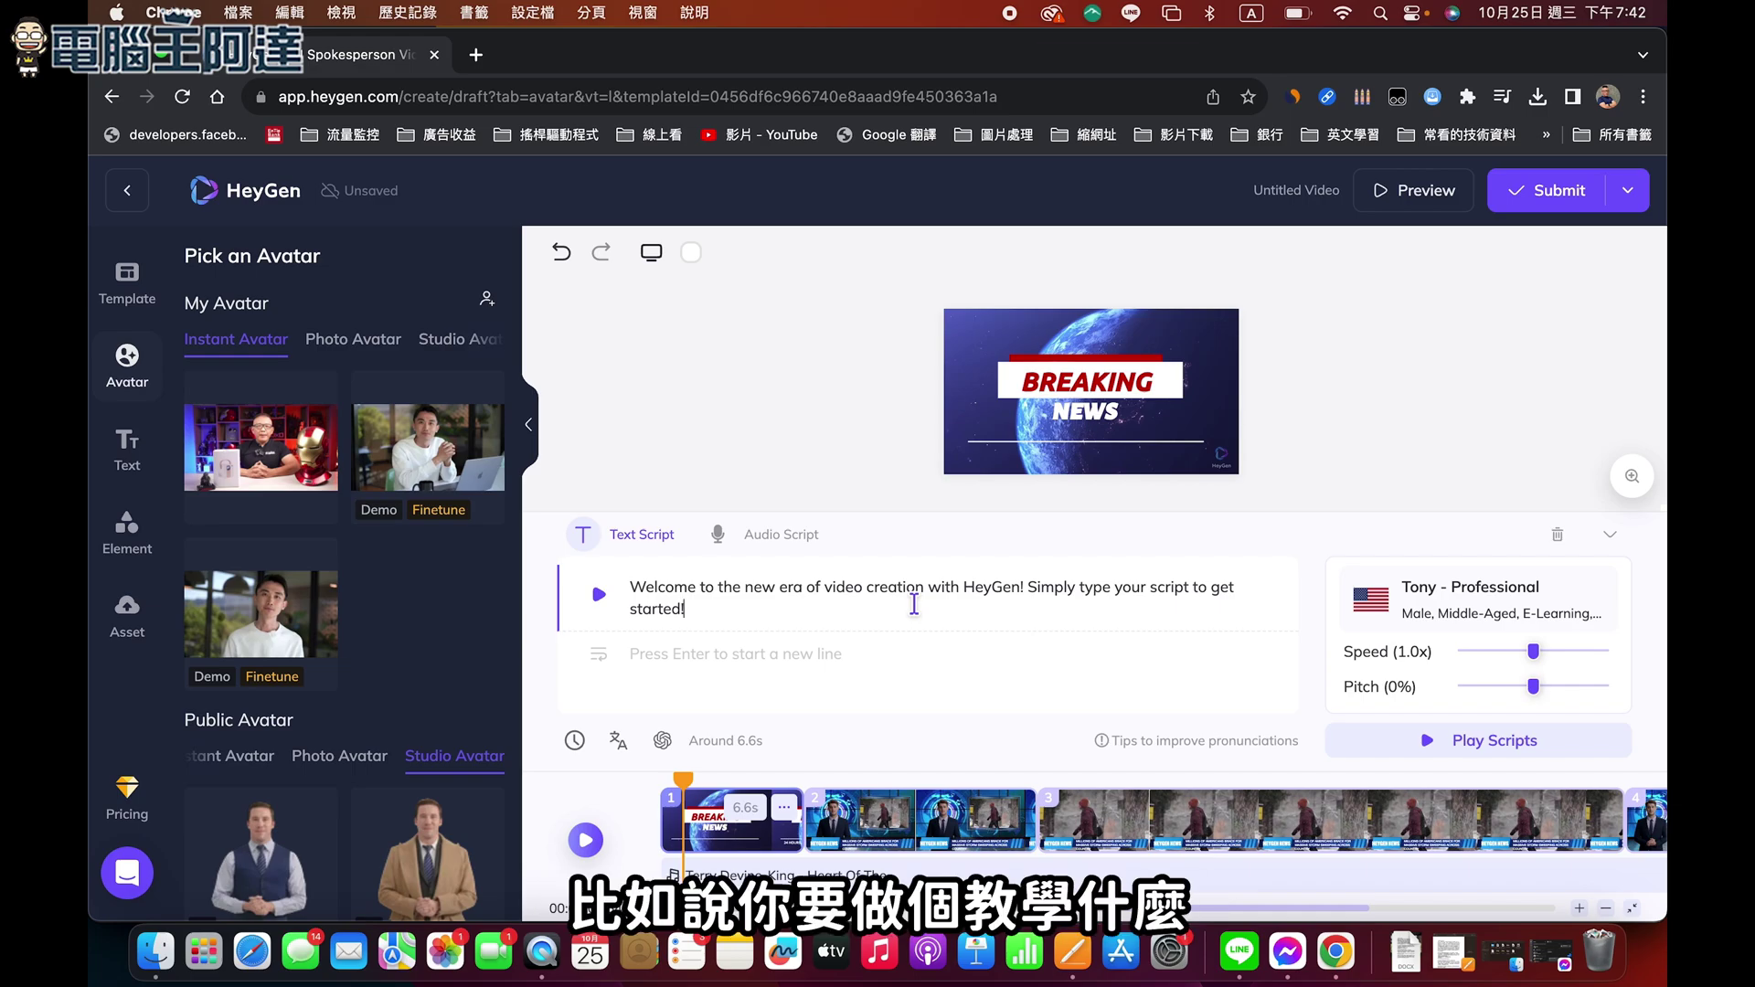
pyautogui.click(1063, 391)
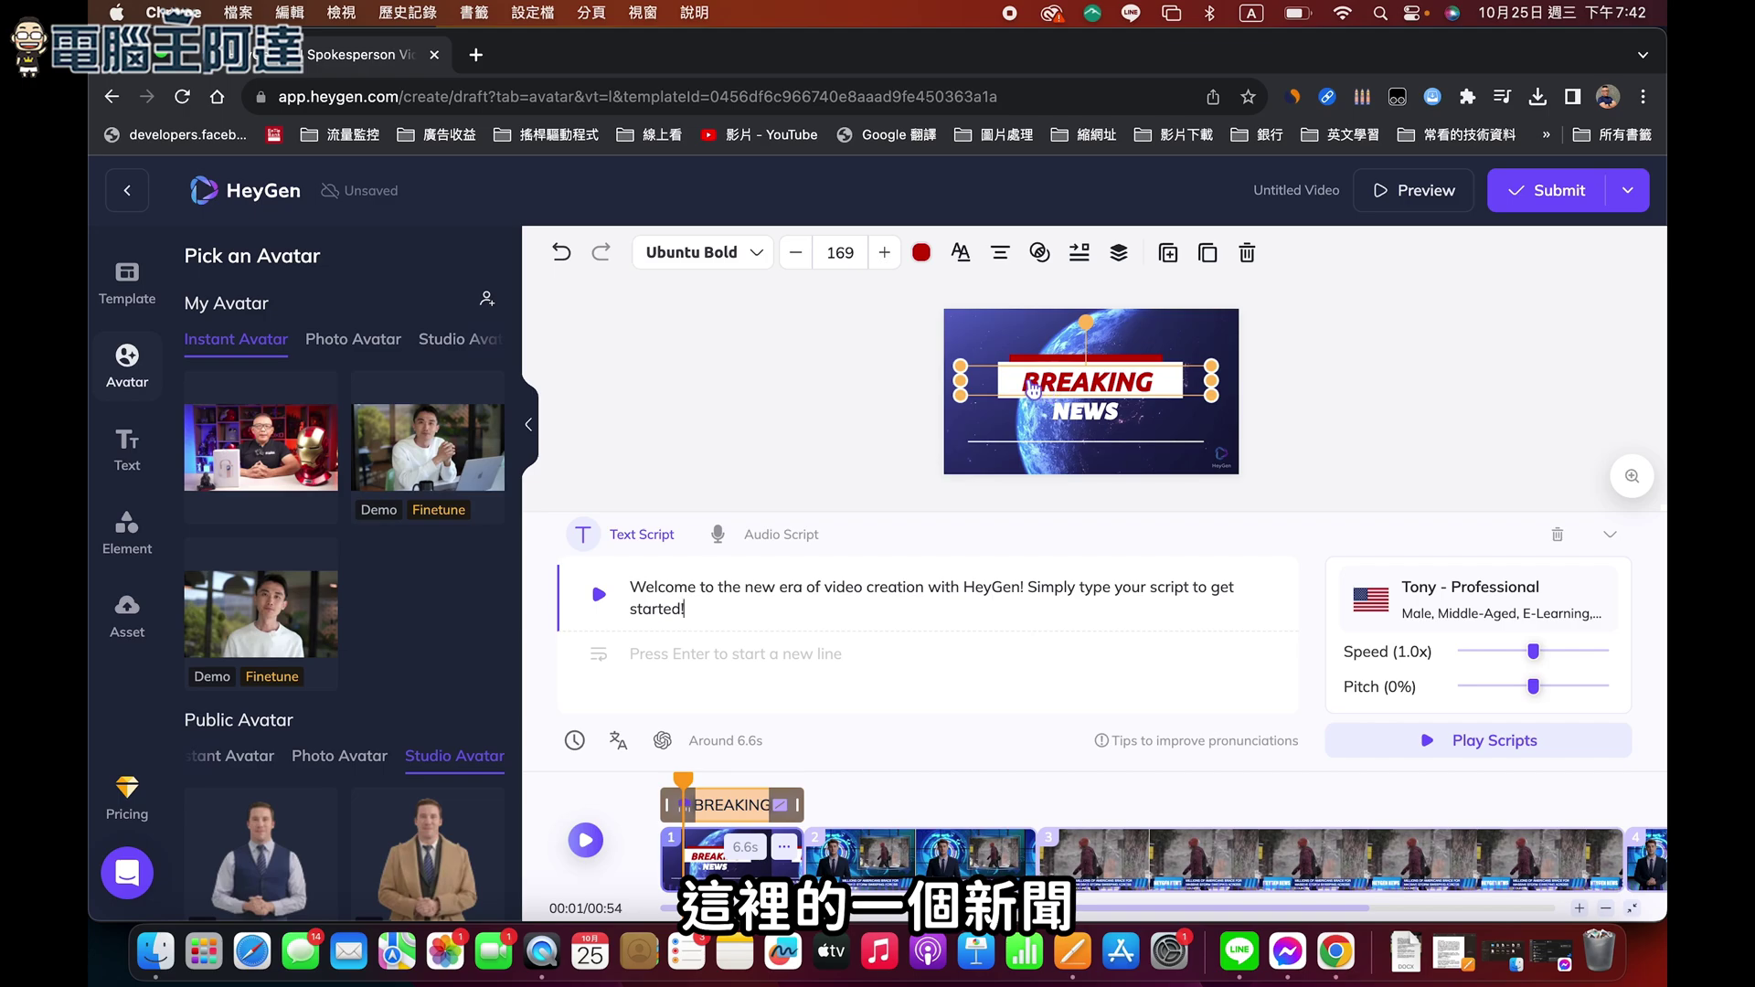
pyautogui.click(851, 858)
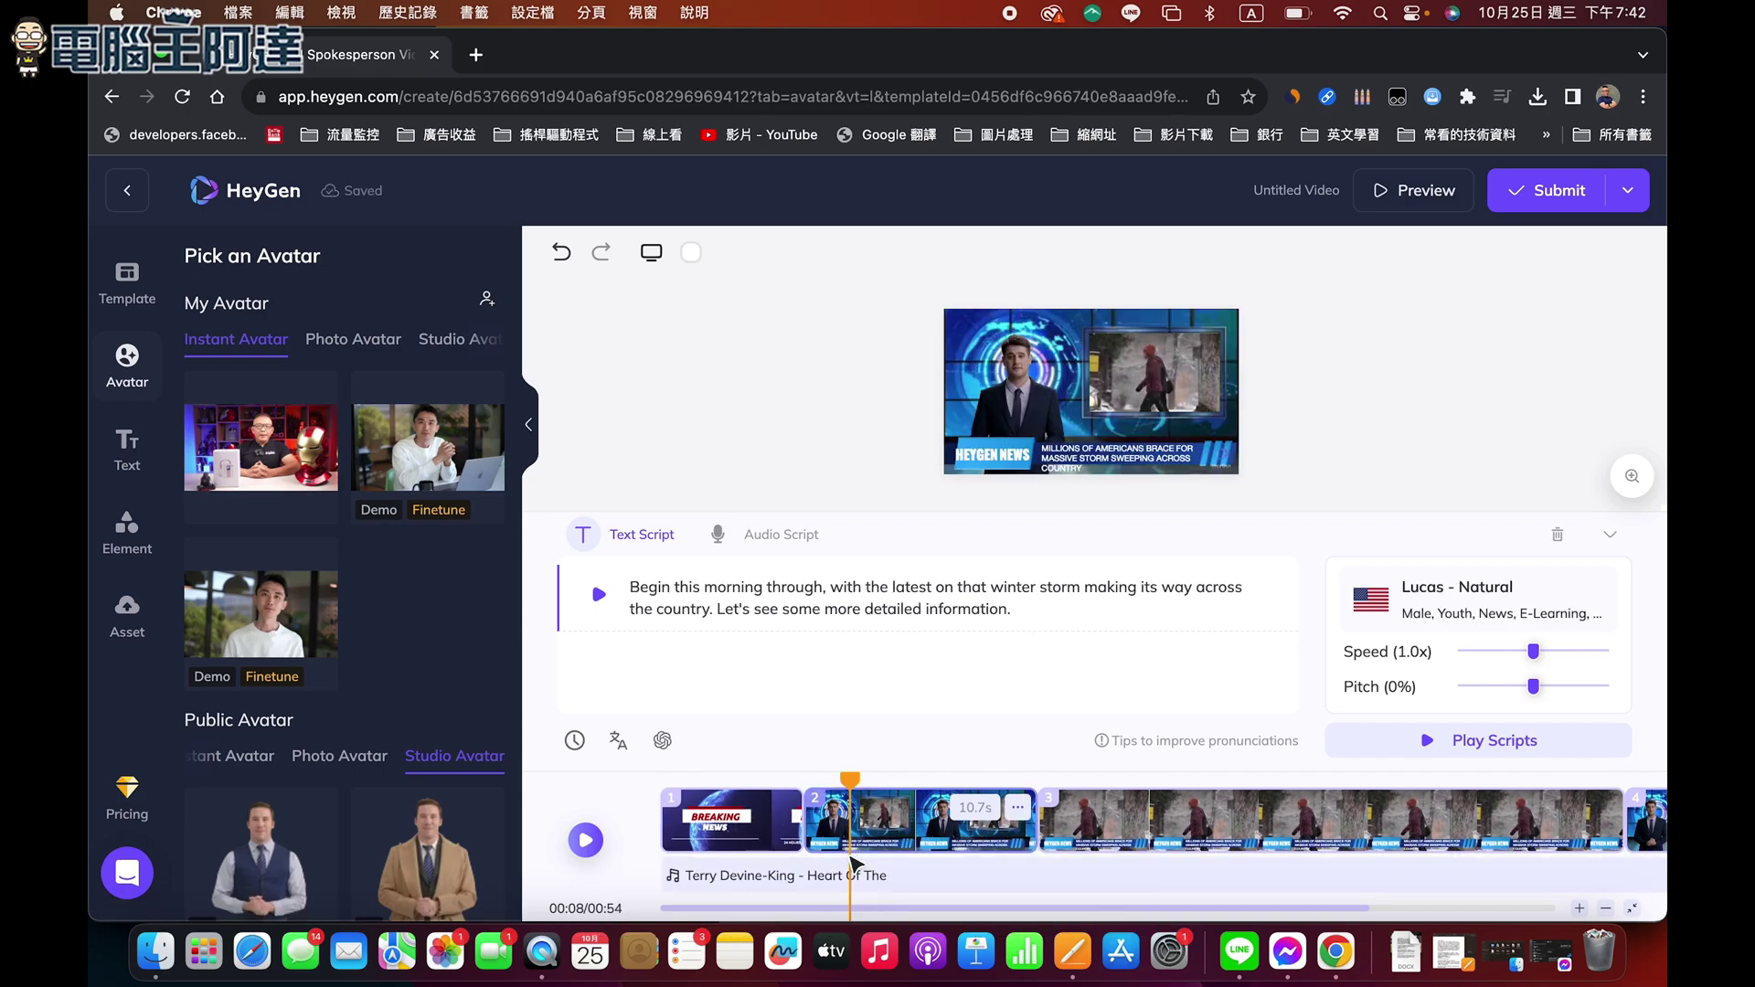
pyautogui.click(1008, 379)
pyautogui.moveTo(1009, 379)
pyautogui.mouseDown()
pyautogui.moveTo(1096, 380)
pyautogui.moveTo(1004, 388)
pyautogui.mouseUp()
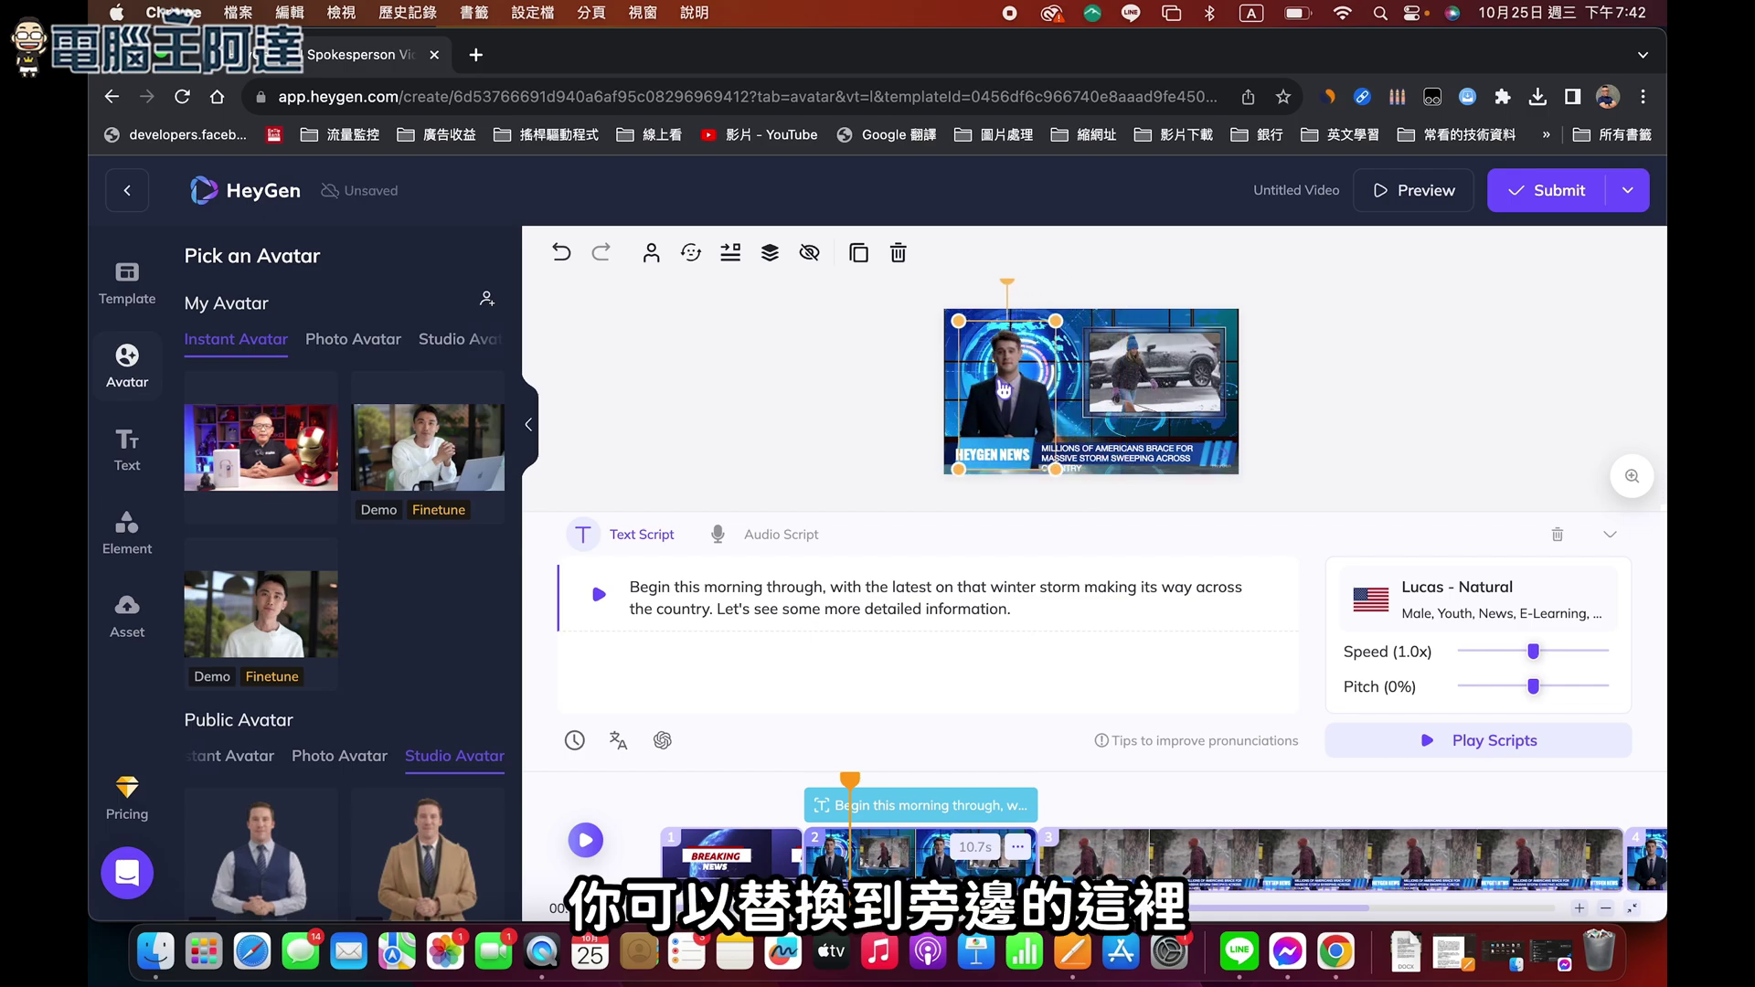
# Show scene 3's winter-storm script, then leave the editor.
pyautogui.scroll(-5, 366, 814)
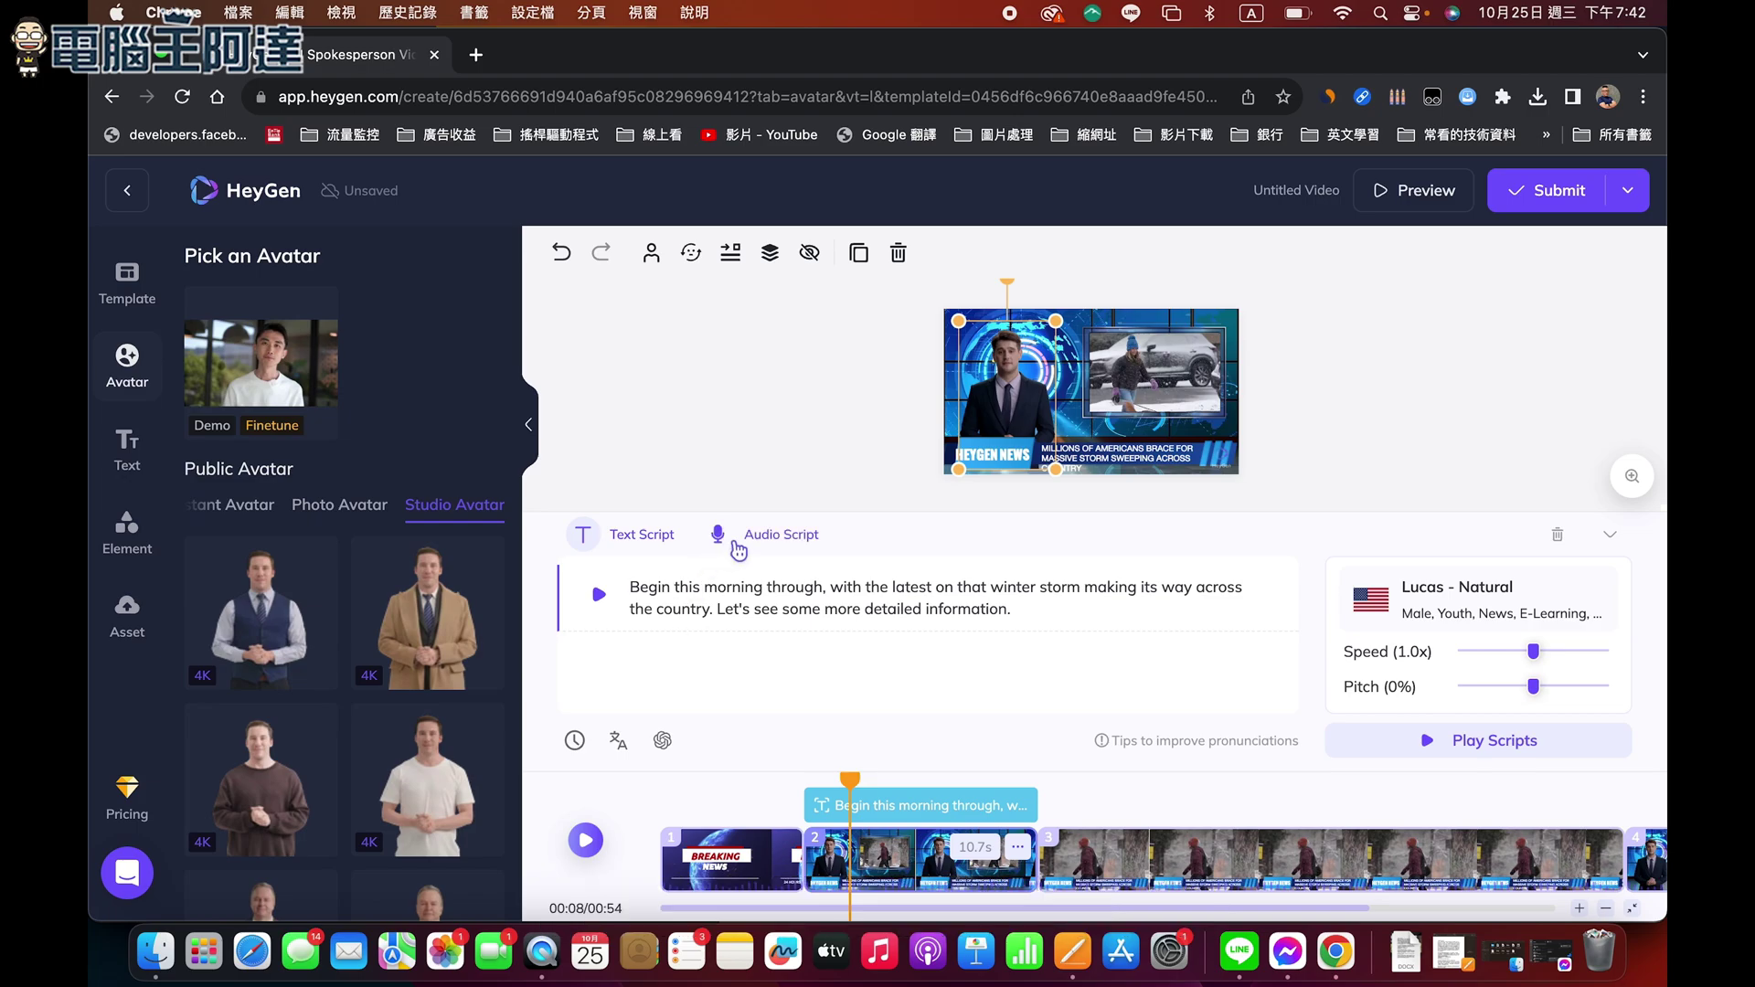
pyautogui.click(1085, 859)
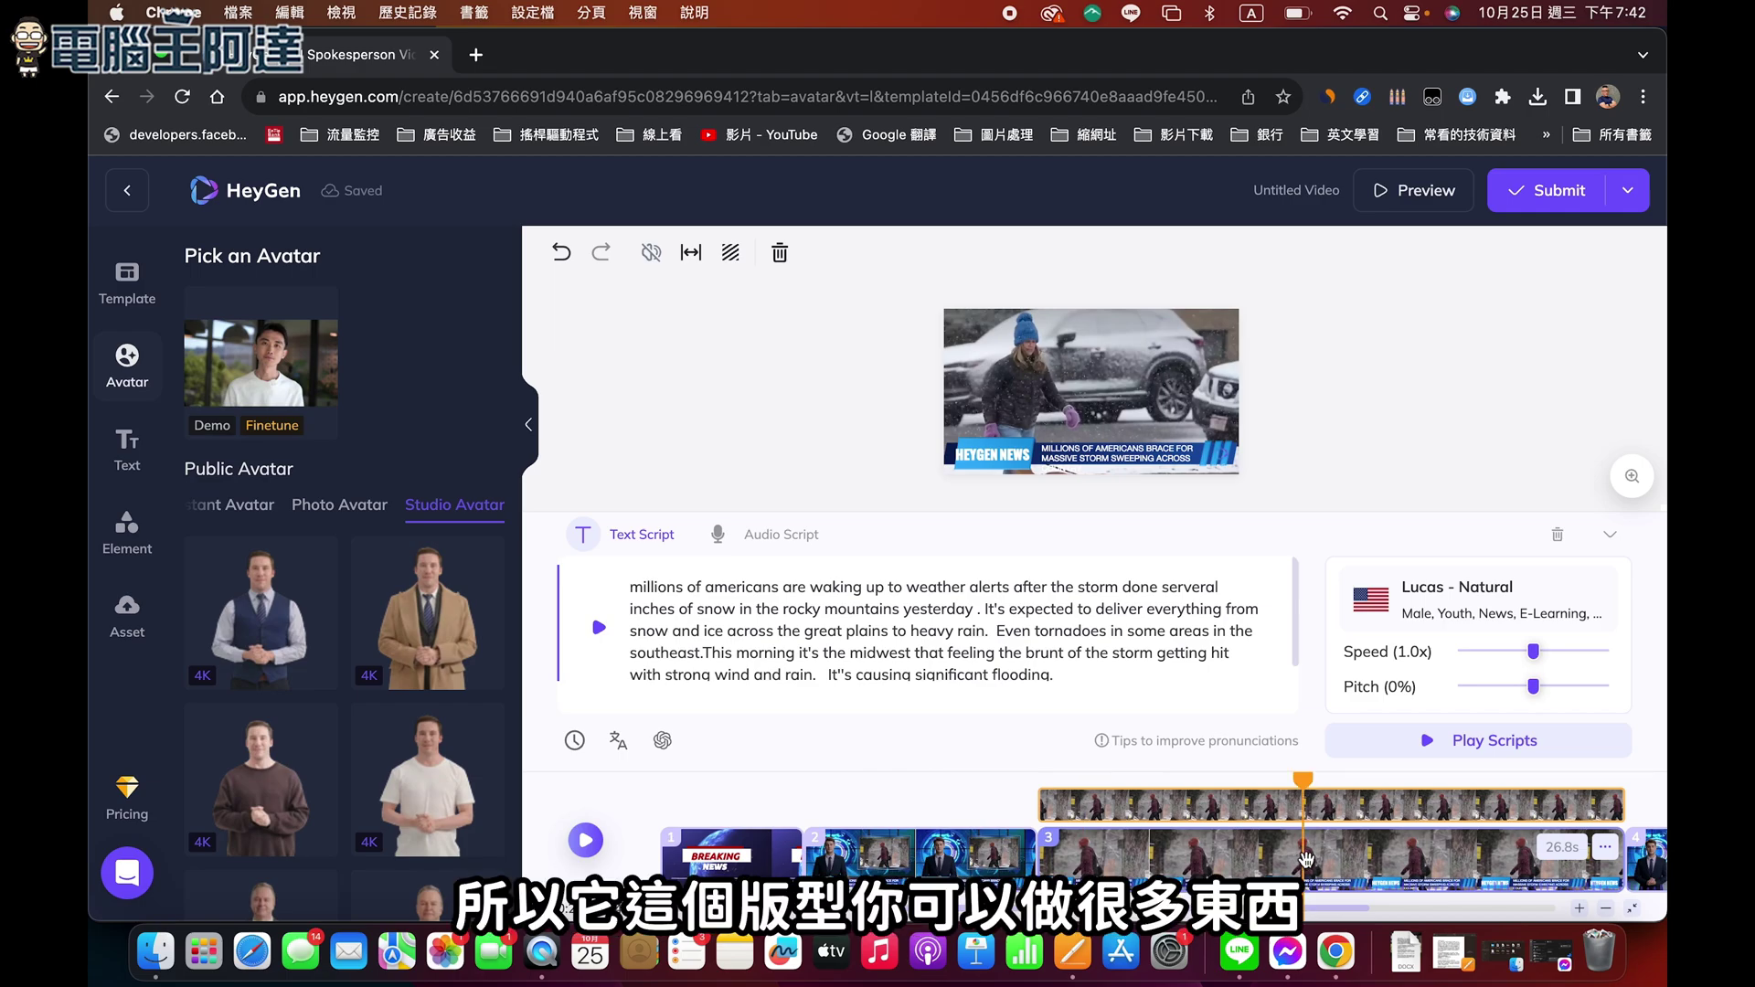
pyautogui.click(128, 190)
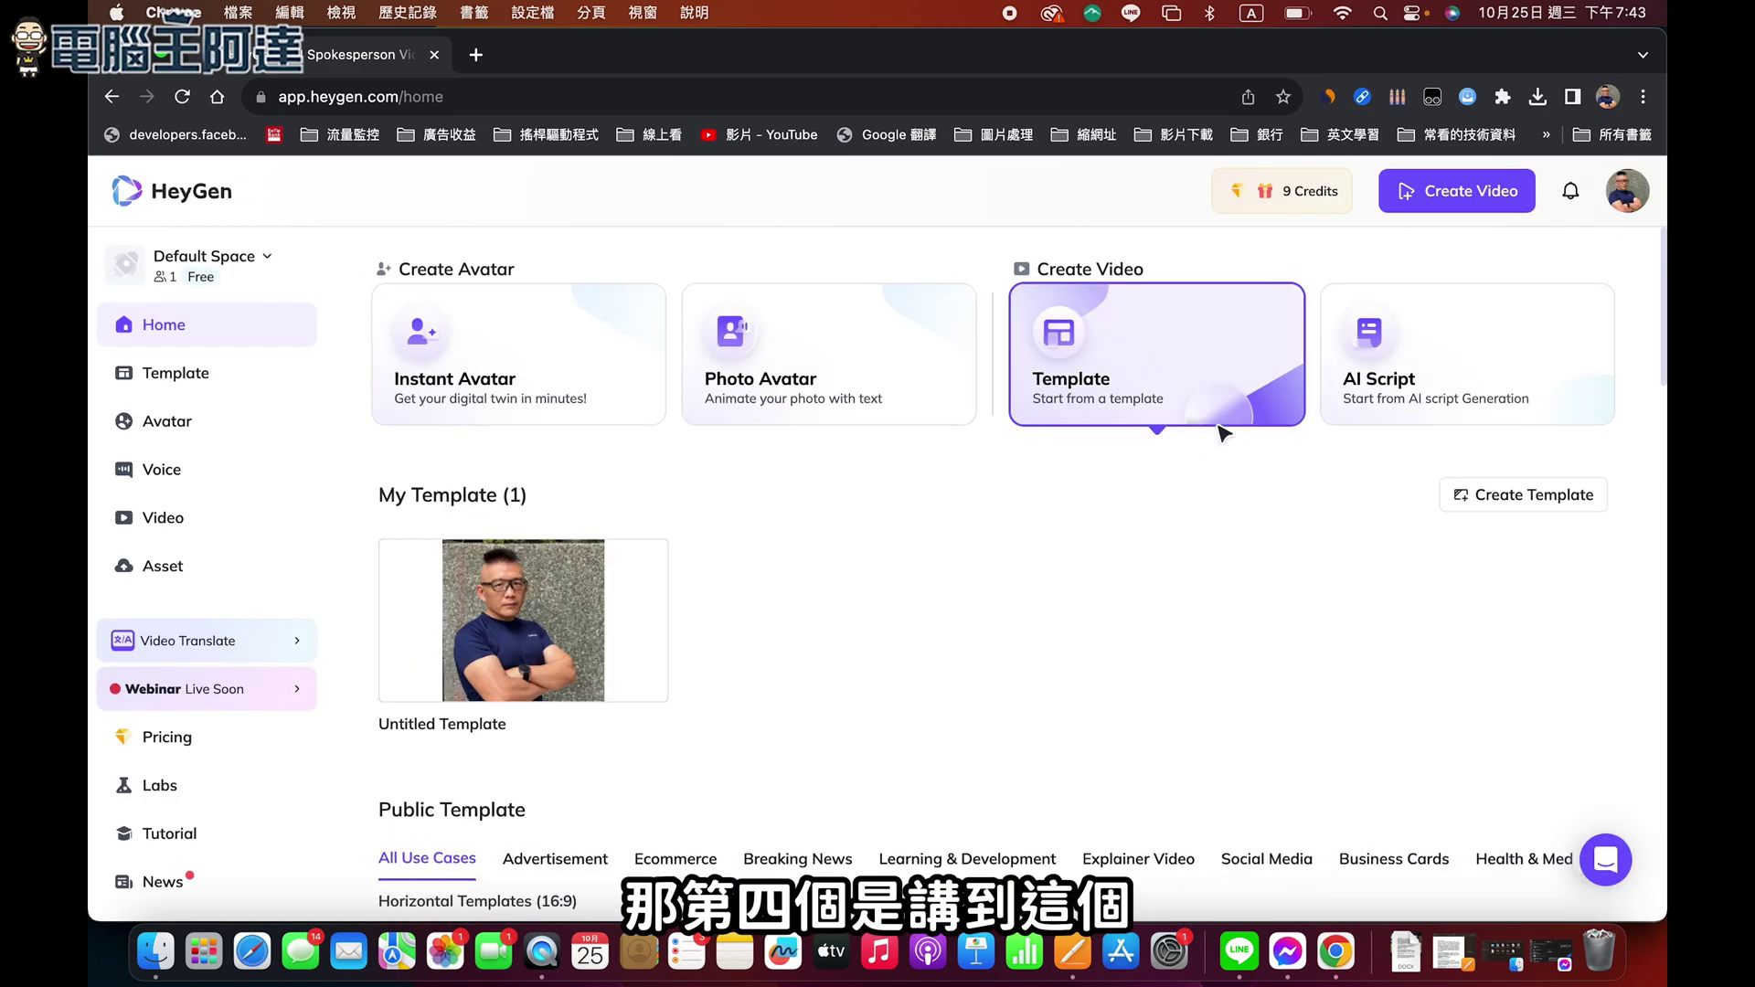
# Generate a Chinese ScriptGen AI script from the topic '請製作一個有關於 Heygen 的推廣影片腳本'.
pyautogui.click(1463, 354)
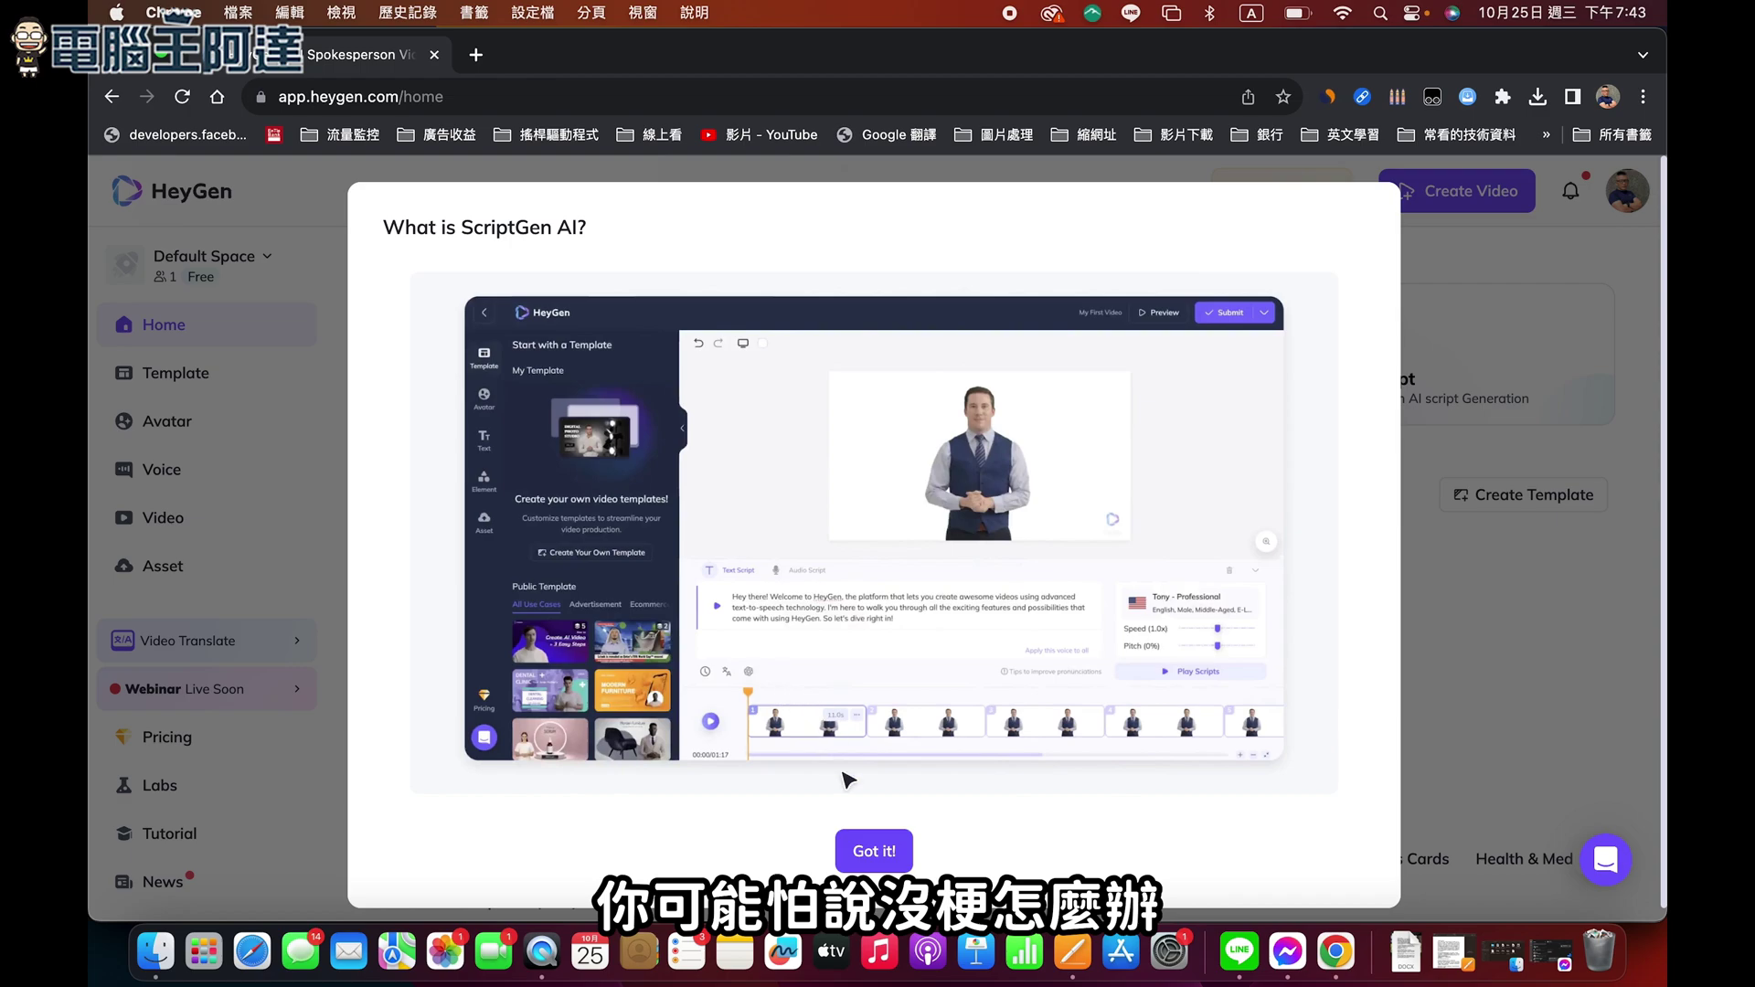
pyautogui.click(870, 849)
pyautogui.click(547, 436)
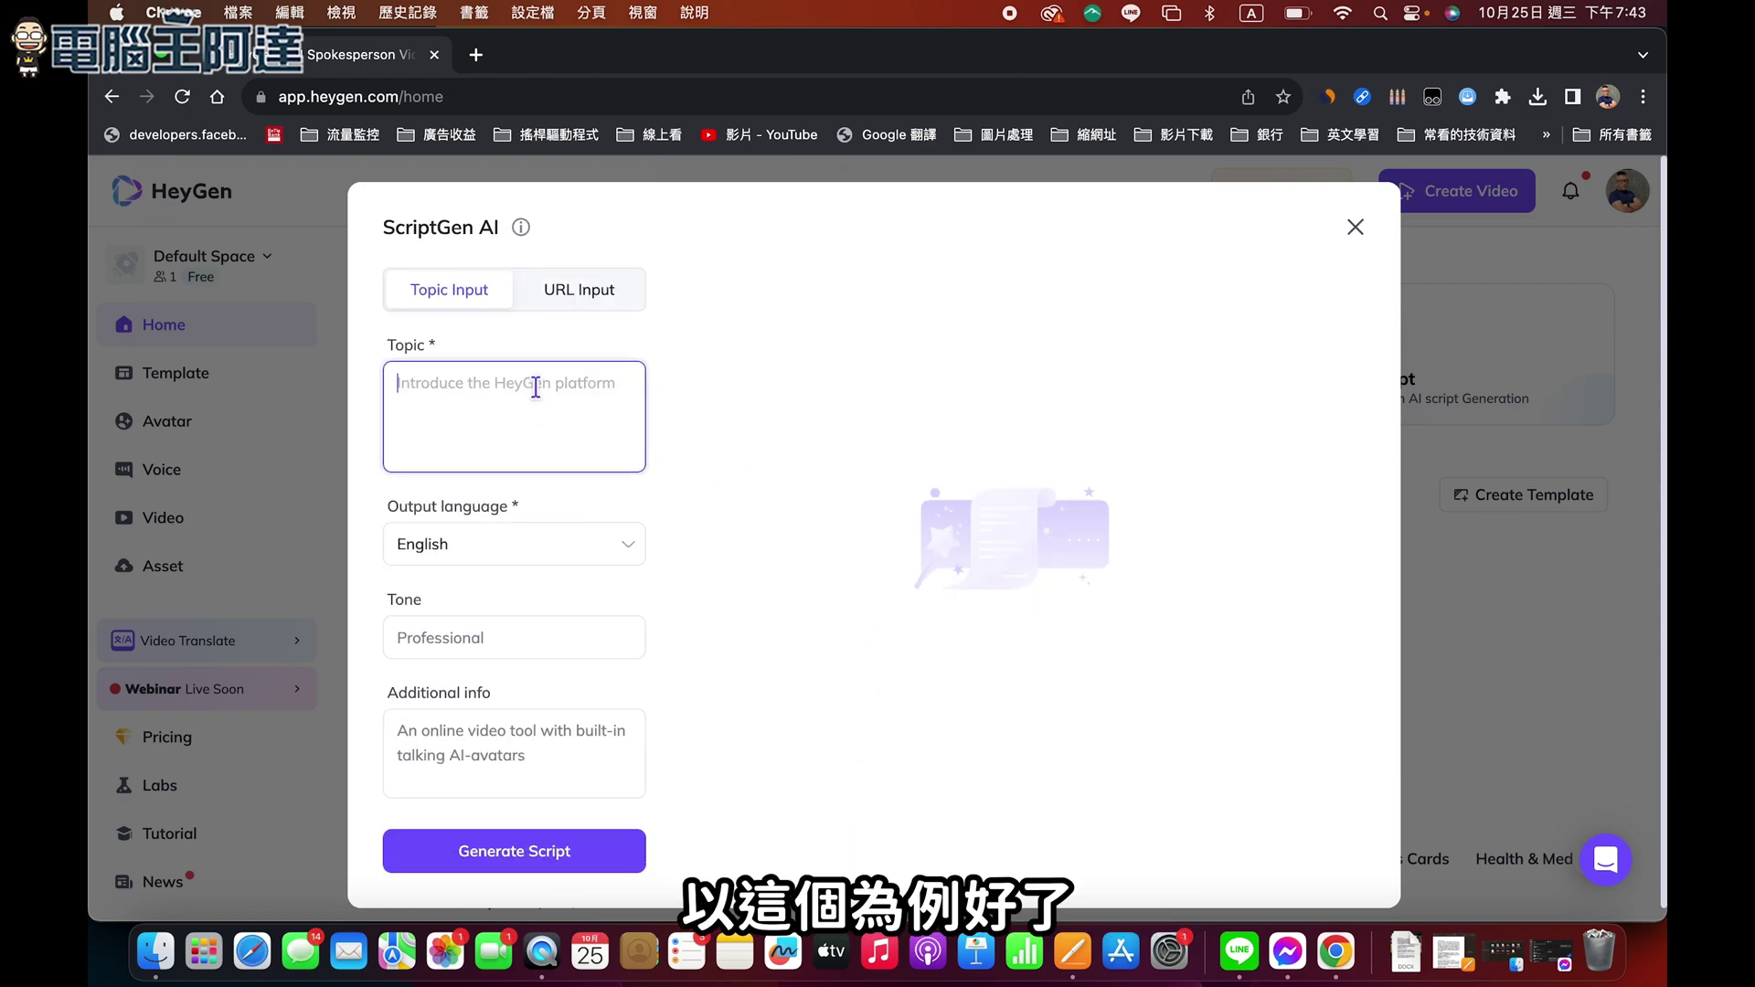
pyautogui.hotkey('ctrl', 'space')
pyautogui.write('請製作一個有')
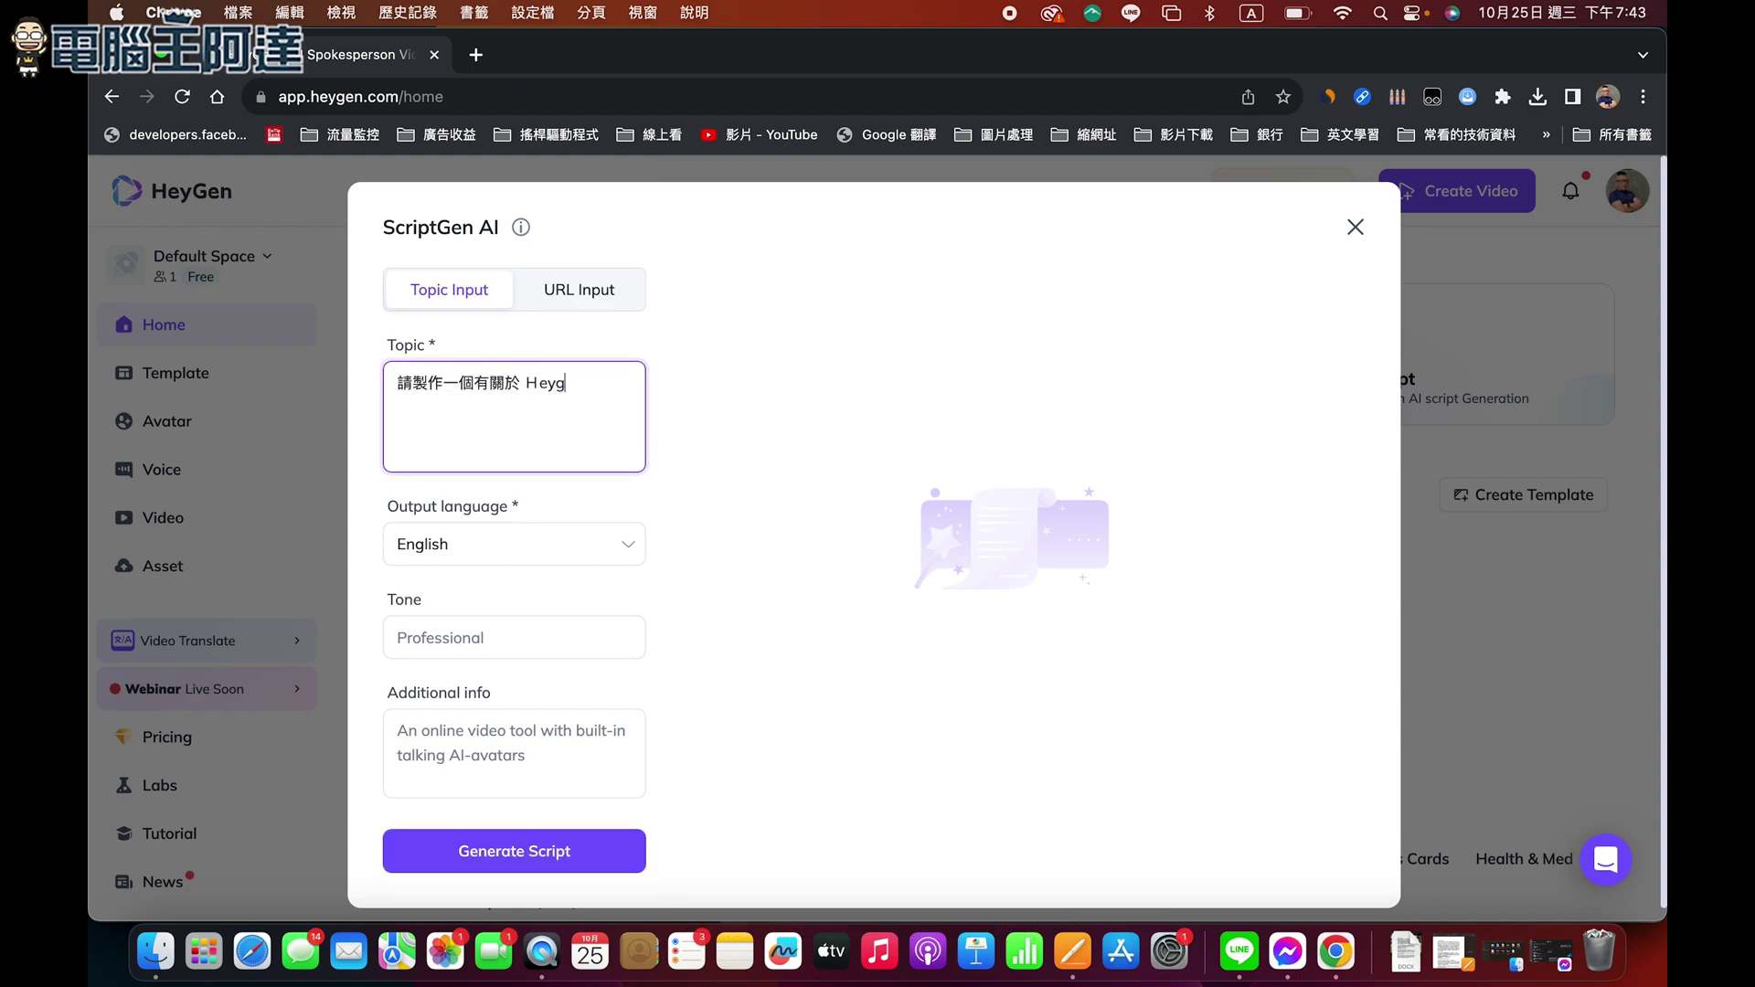
pyautogui.write('關於 Heygen 的推廣影片腳本')
pyautogui.press('Return')
pyautogui.click(493, 547)
pyautogui.scroll(-1, 483, 677)
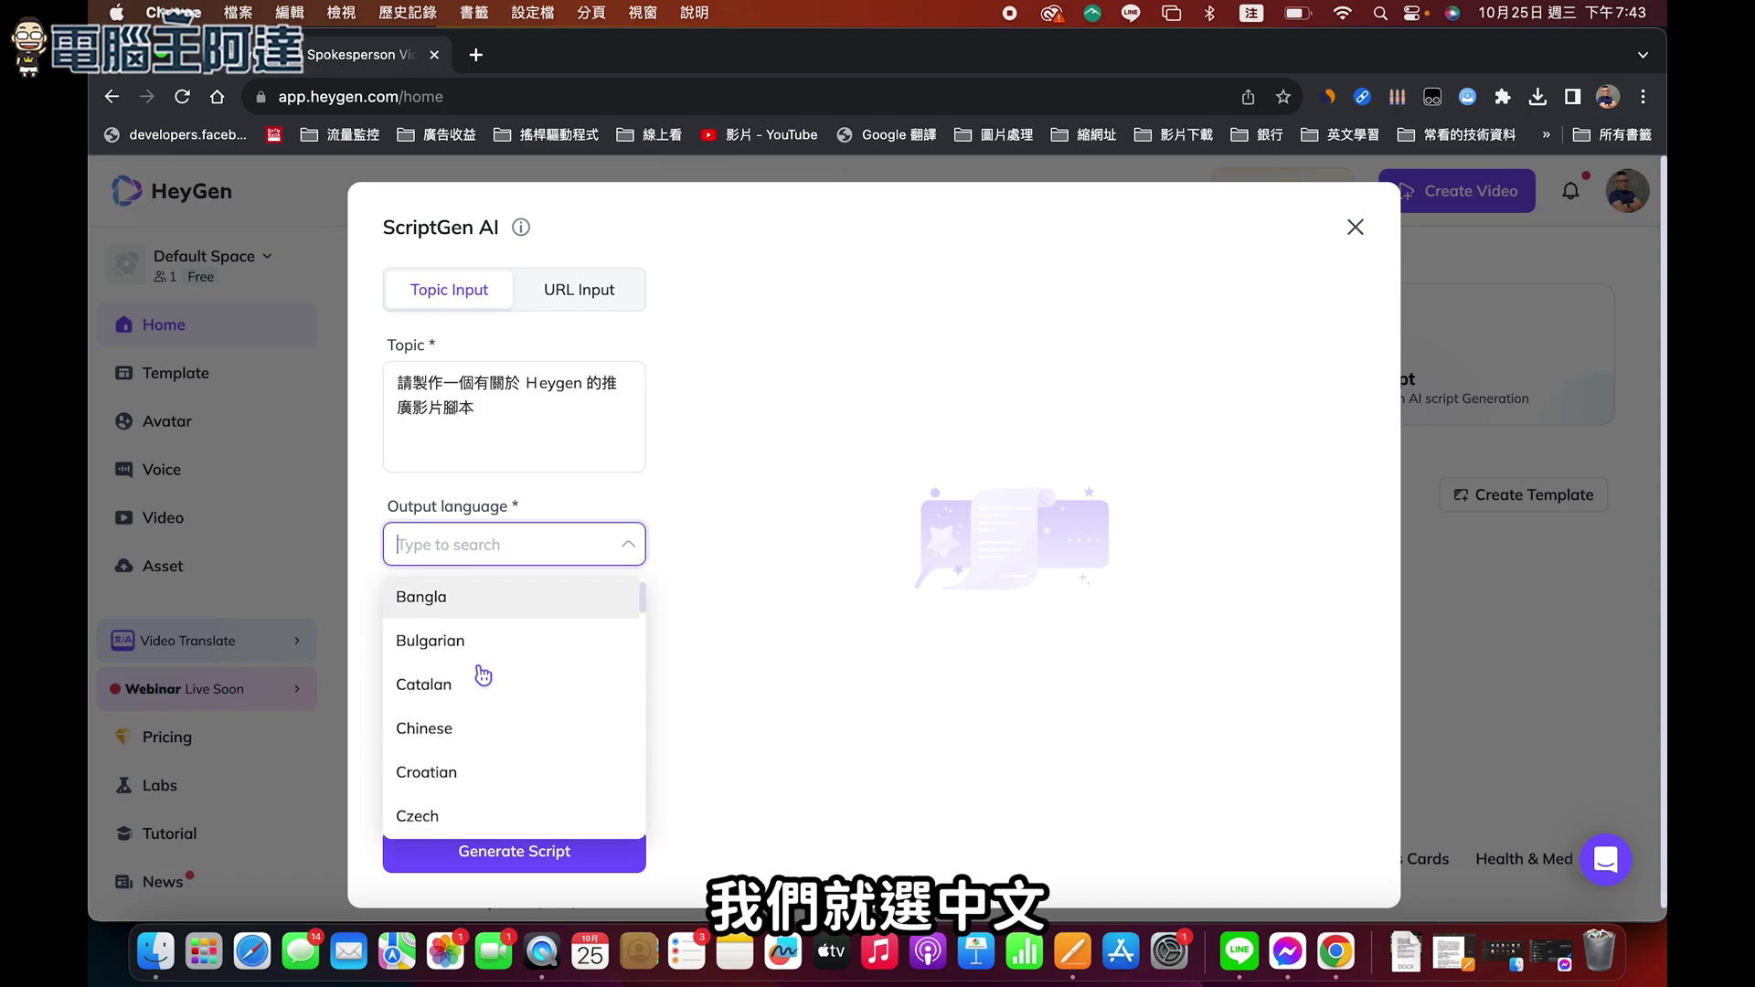
pyautogui.click(470, 728)
pyautogui.click(482, 768)
pyautogui.click(501, 837)
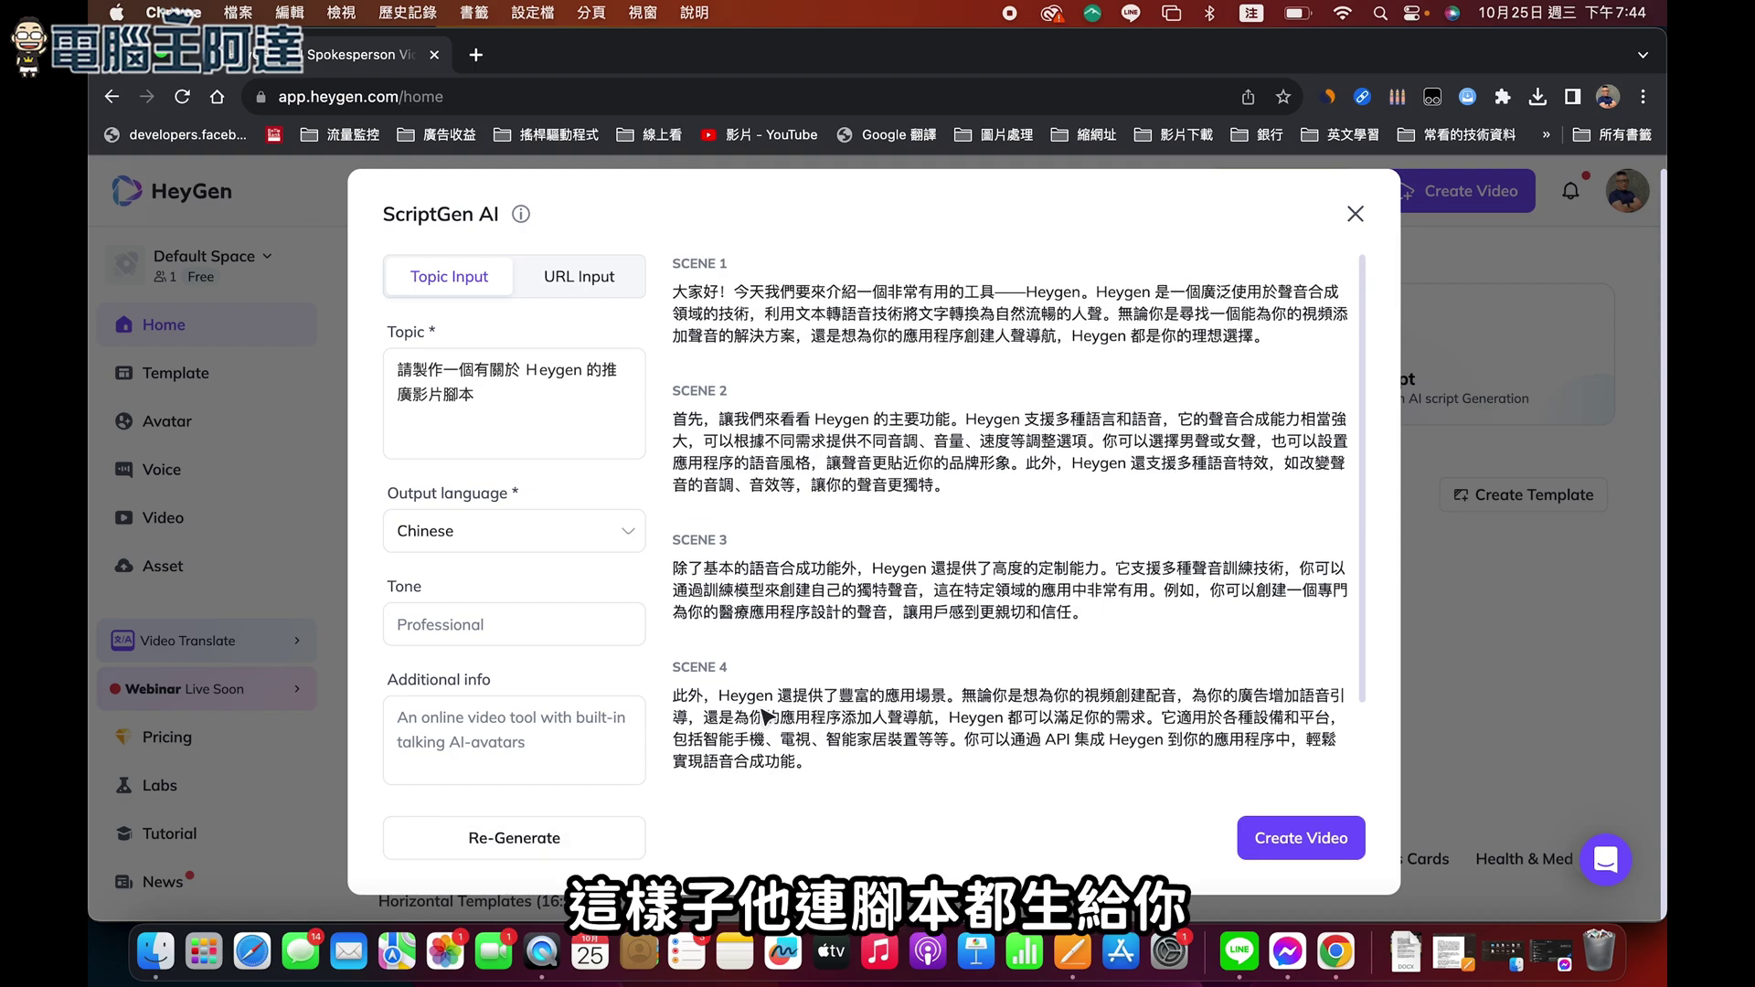
pyautogui.click(593, 281)
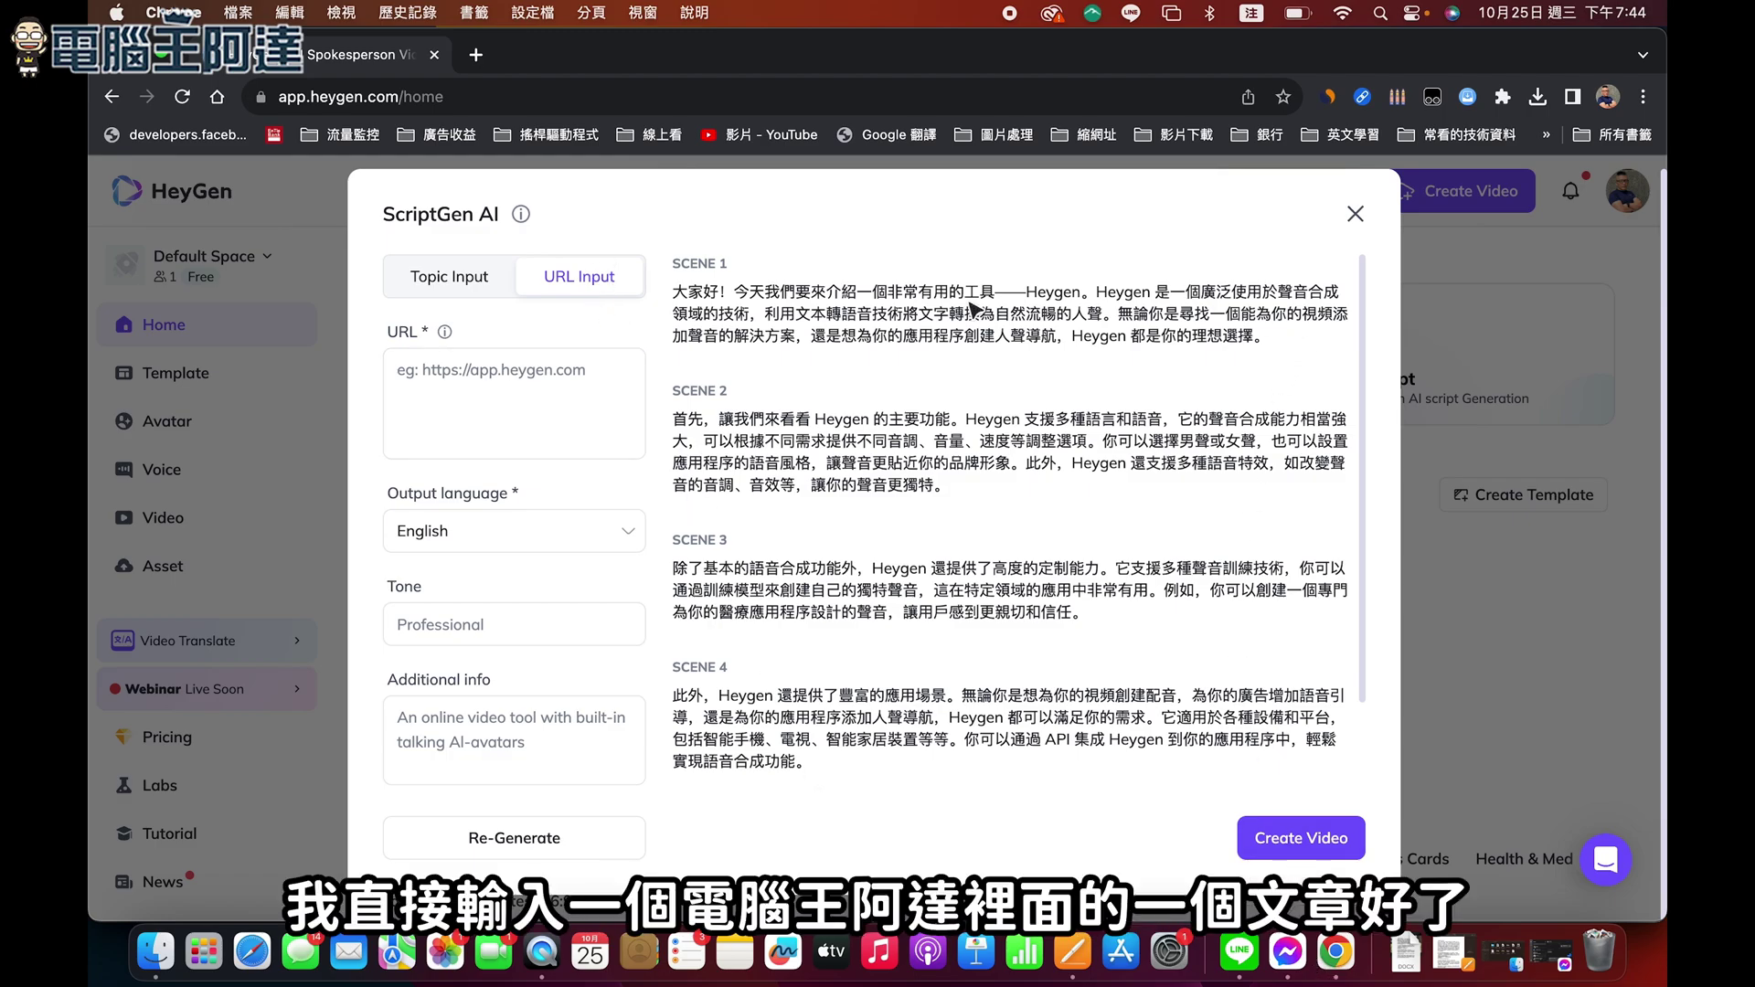
# Paste the kocpc.com.tw article link and re-generate the script in Chinese.
pyautogui.press('super+grave')
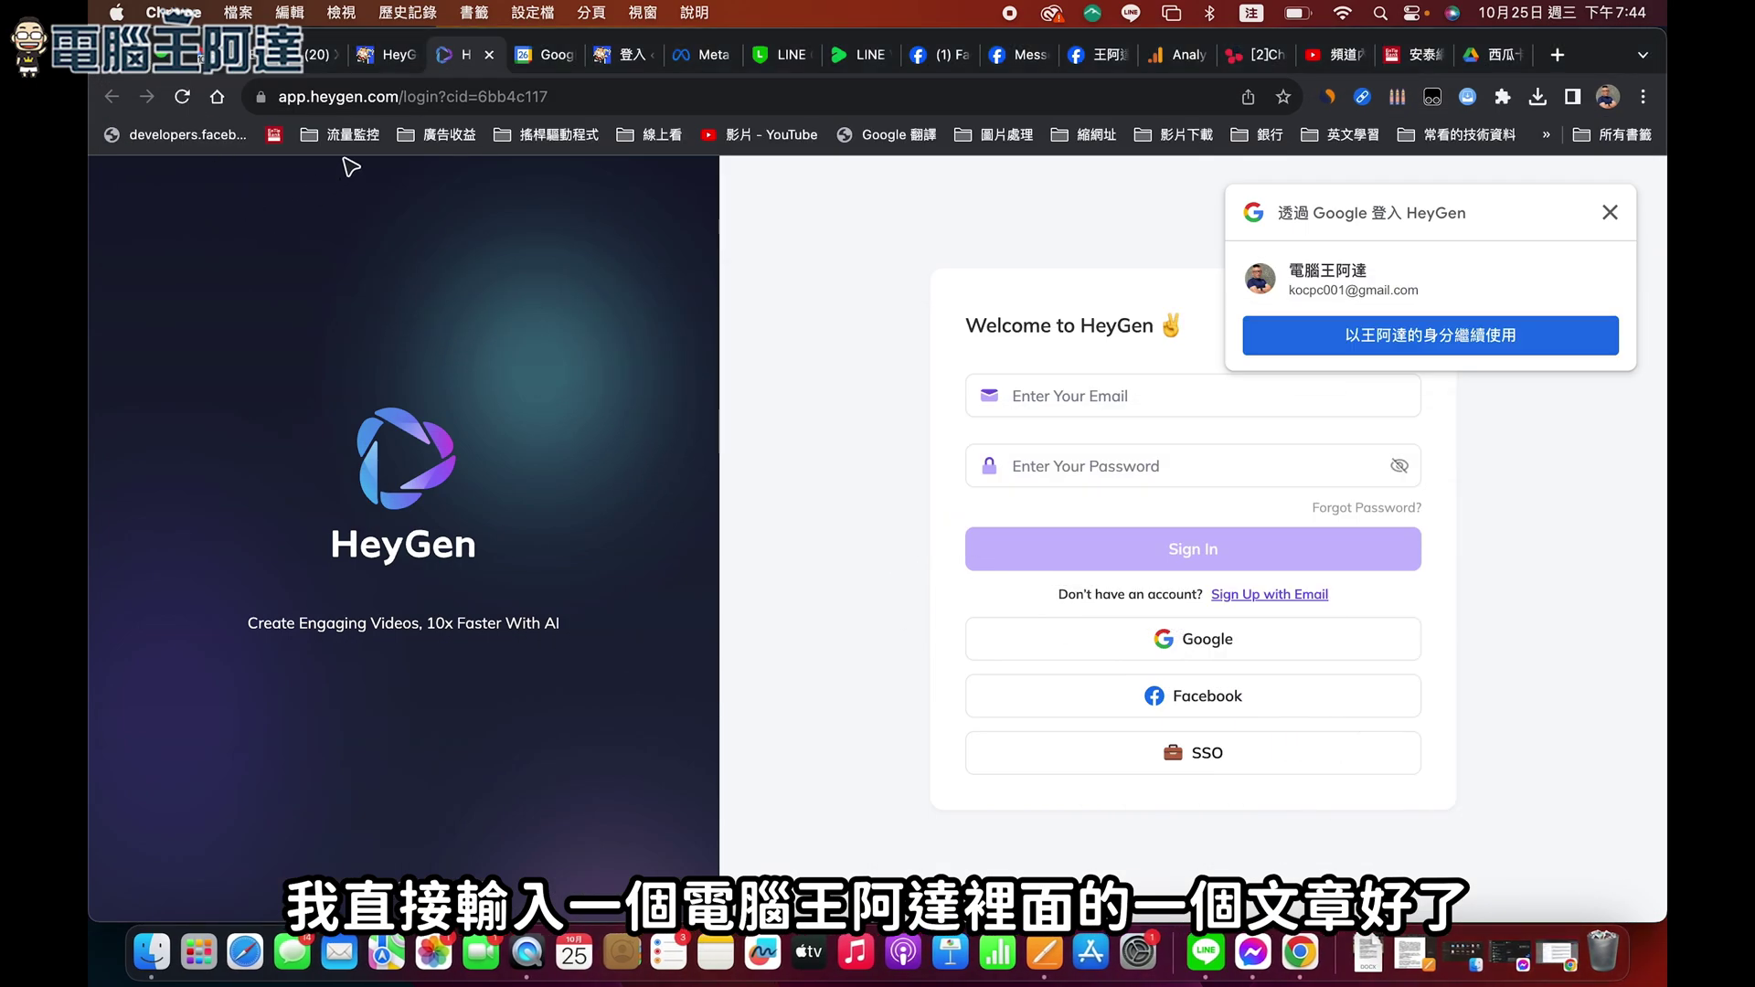
pyautogui.press('super+grave')
pyautogui.press('super+Tab')
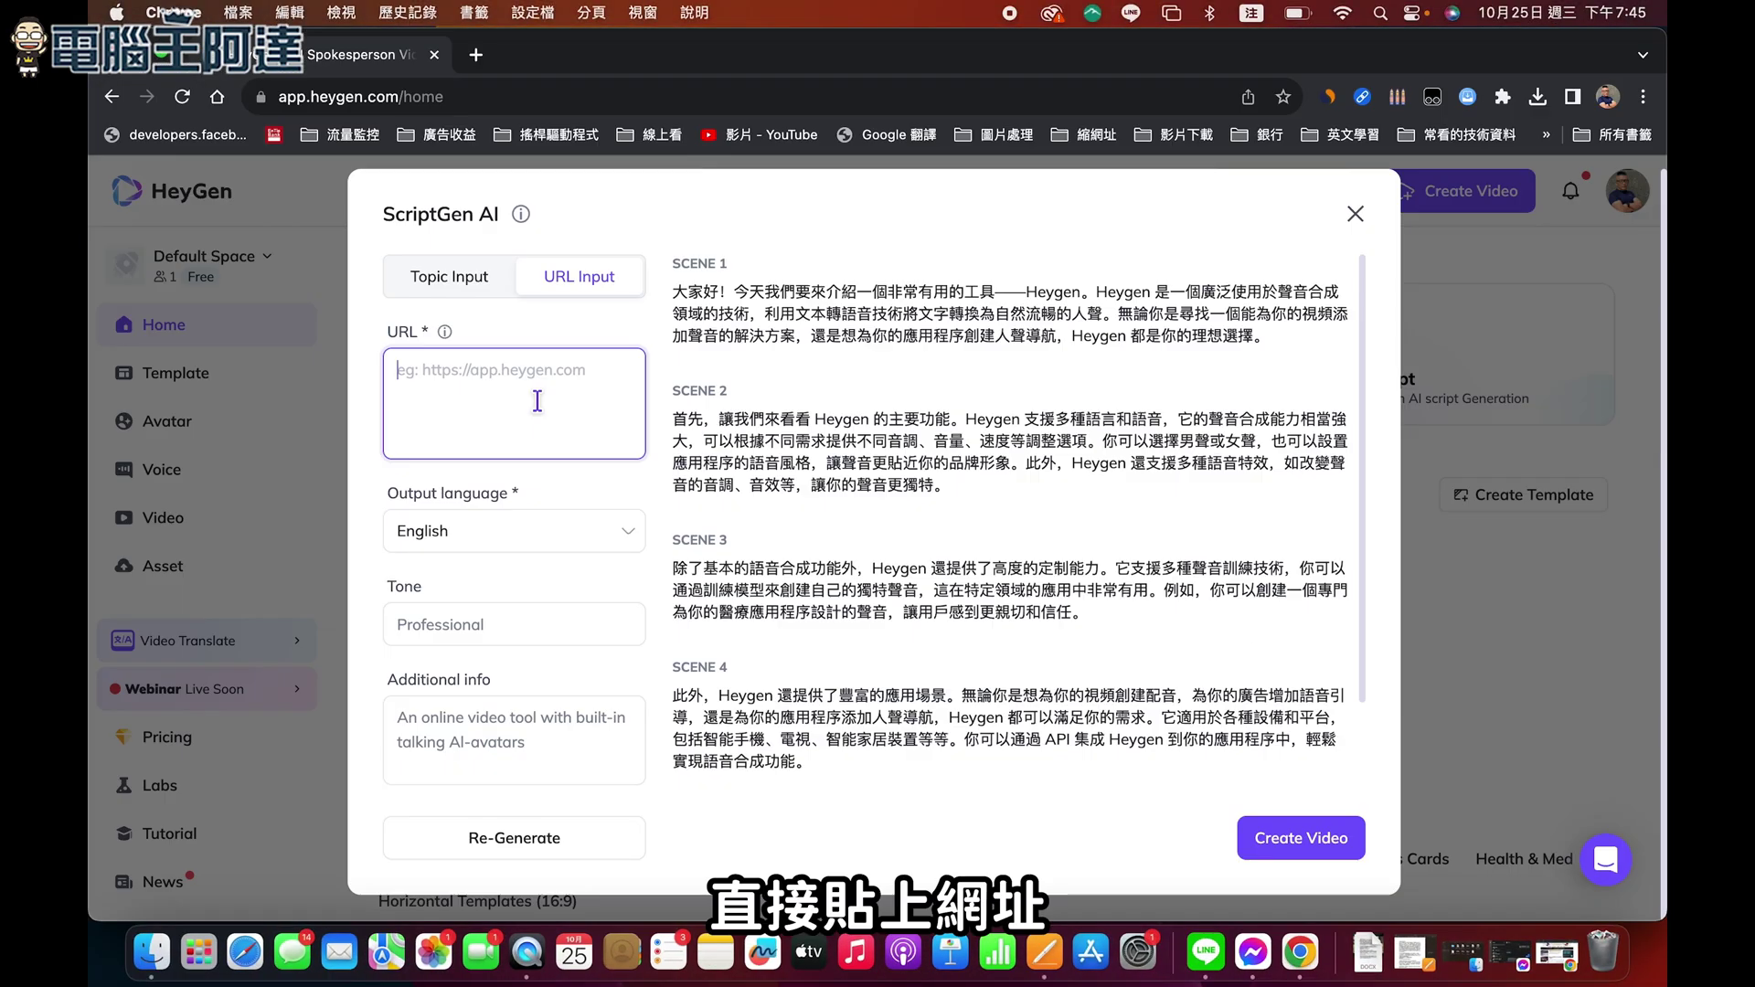
pyautogui.write('https://www.kocpc.com.tw/archives/517356')
pyautogui.click(509, 530)
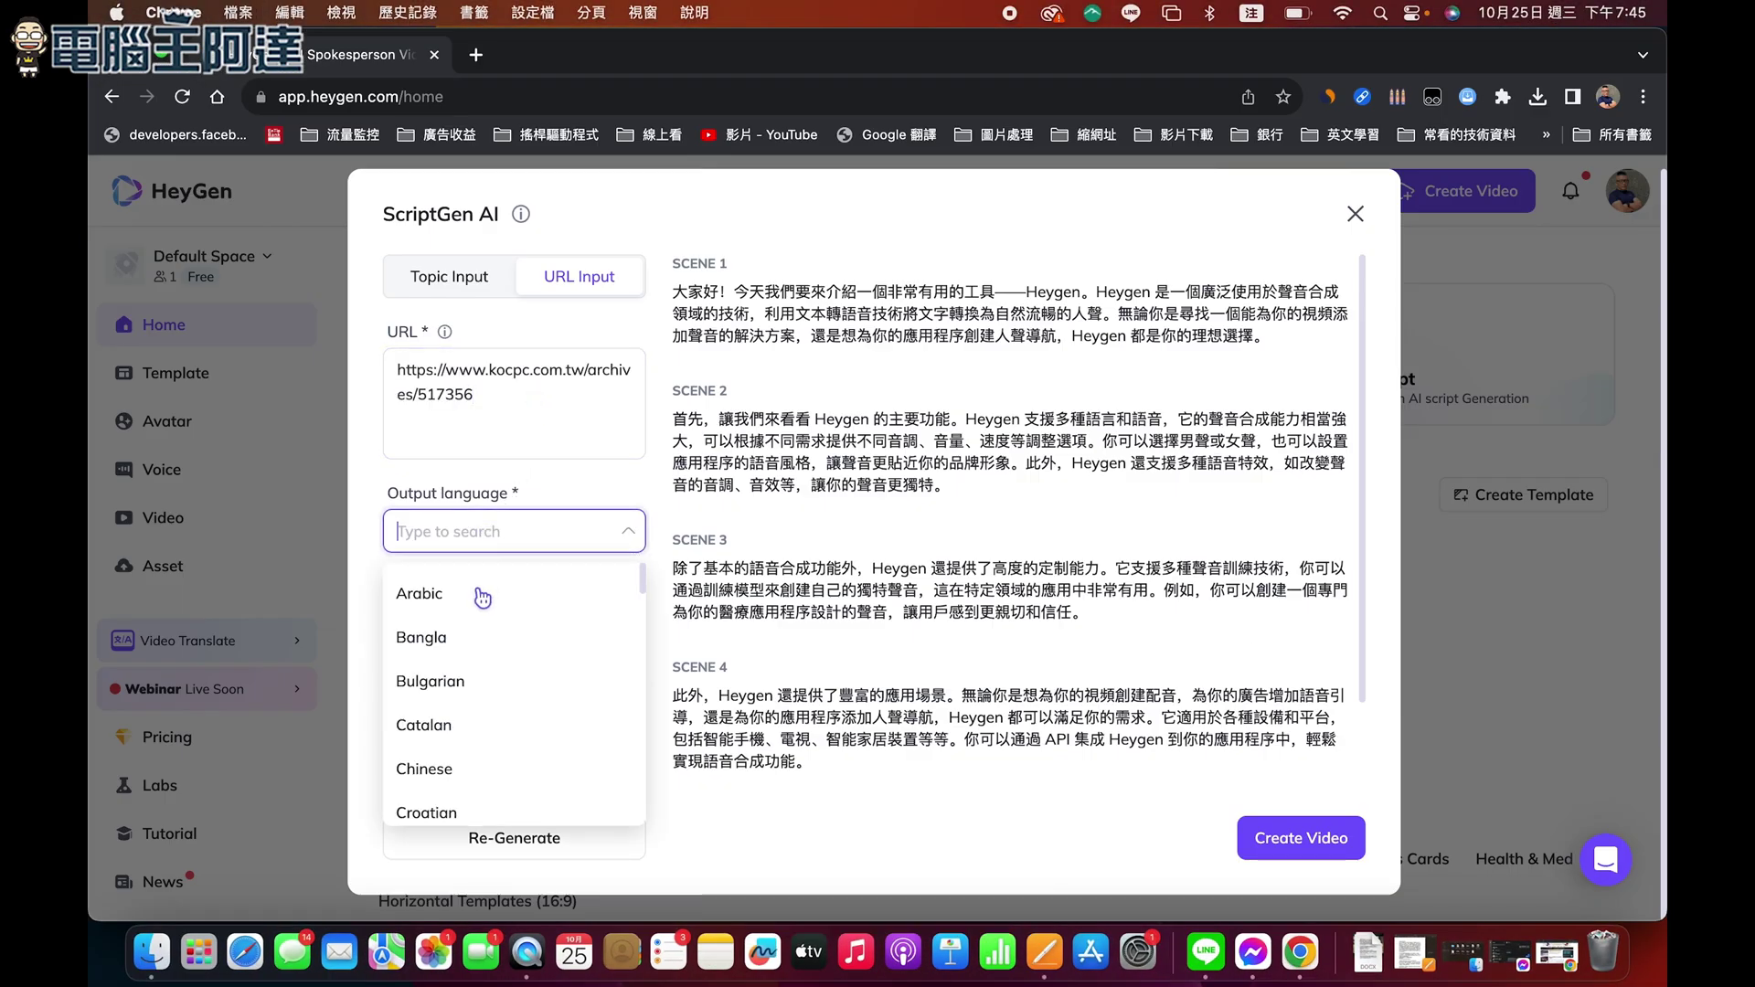
pyautogui.click(445, 768)
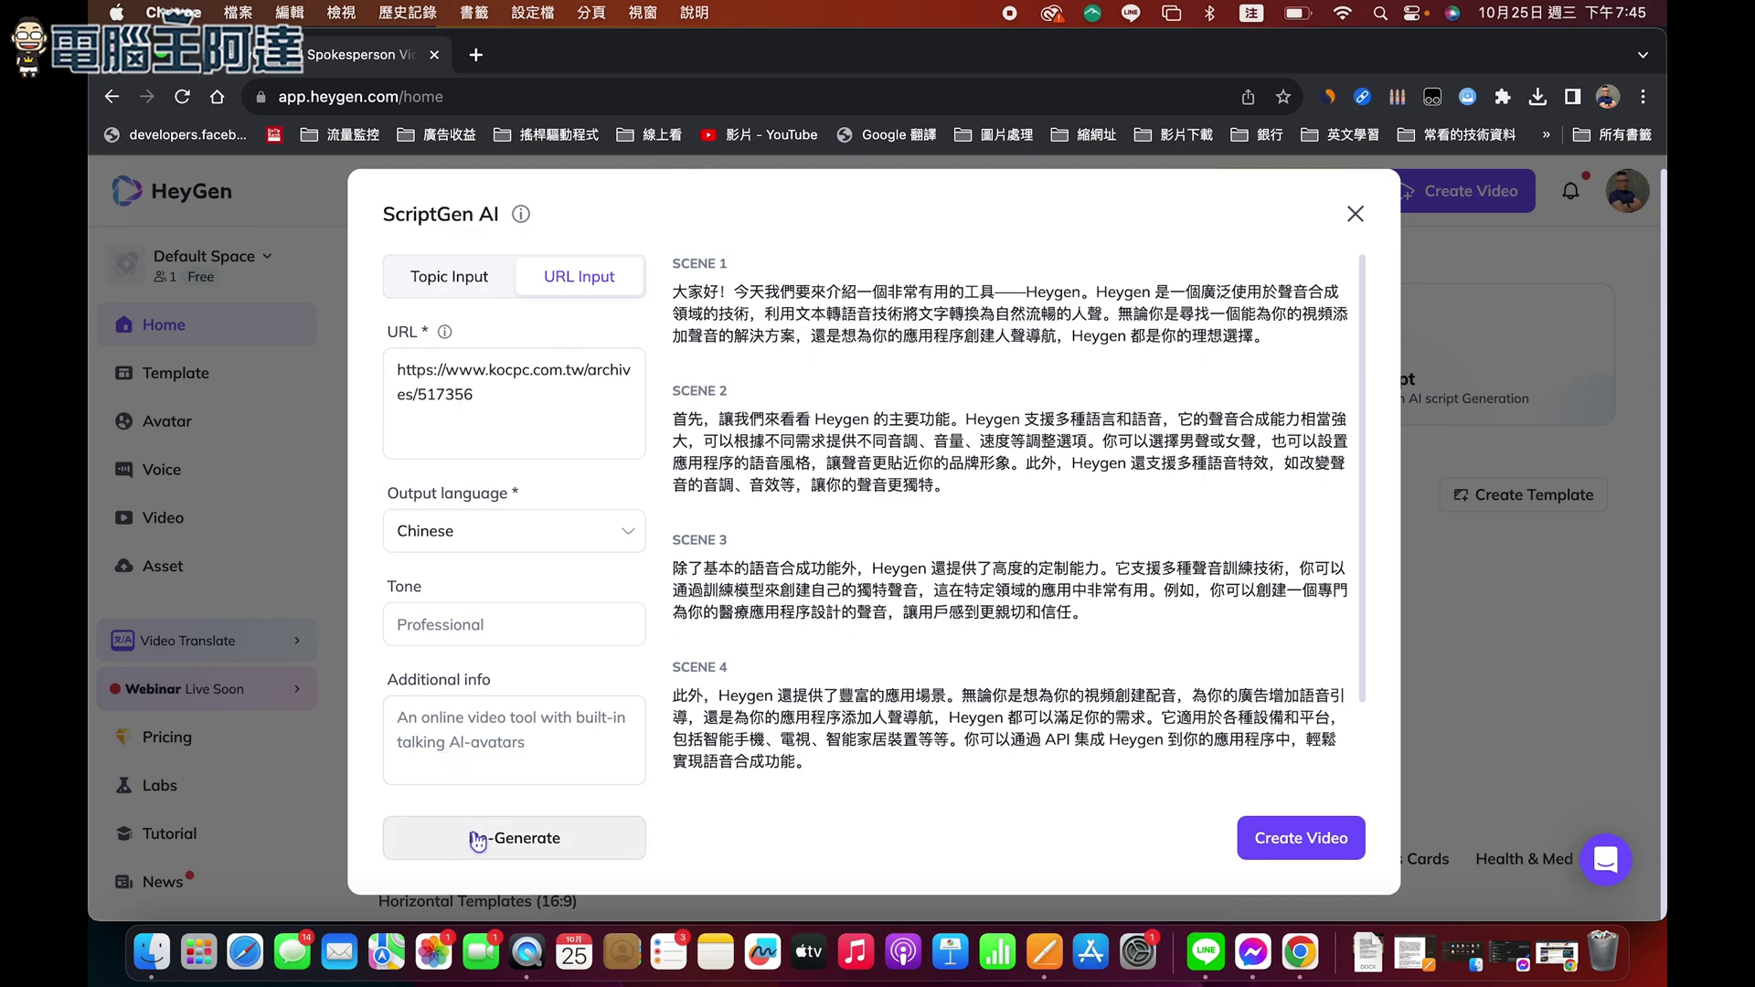
pyautogui.click(555, 848)
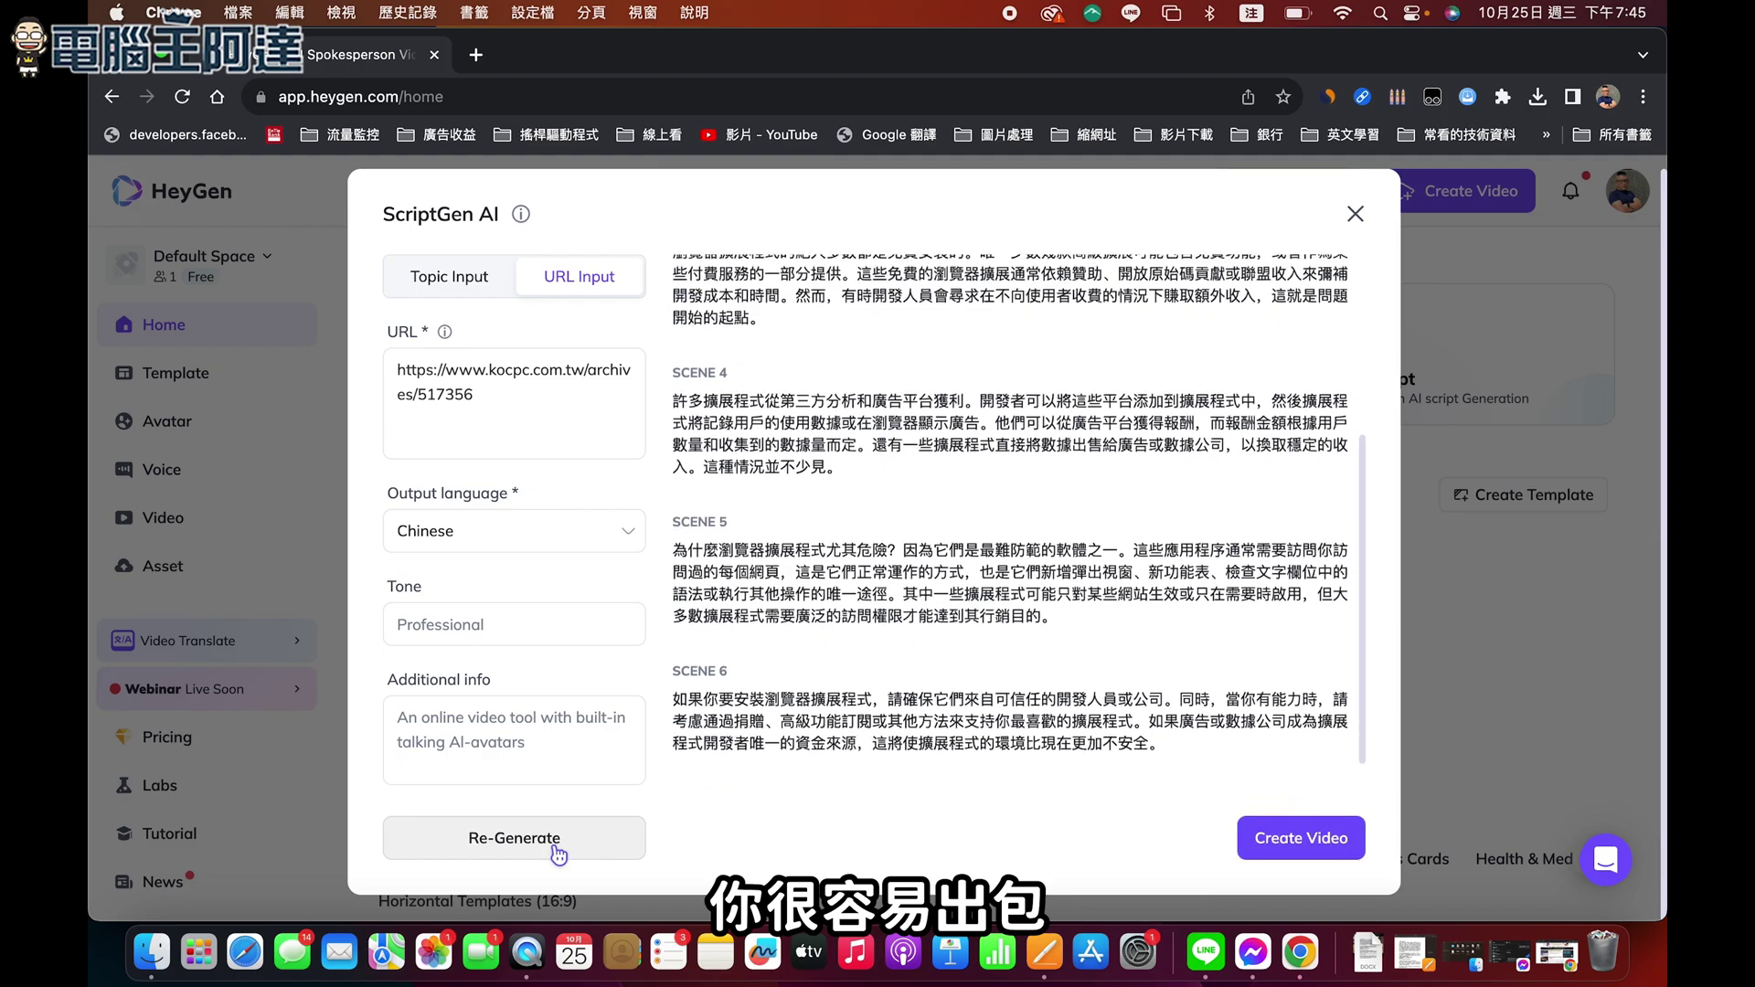
# Turn the browser-extension script into a new 1:13 video draft.
pyautogui.scroll(10, 745, 692)
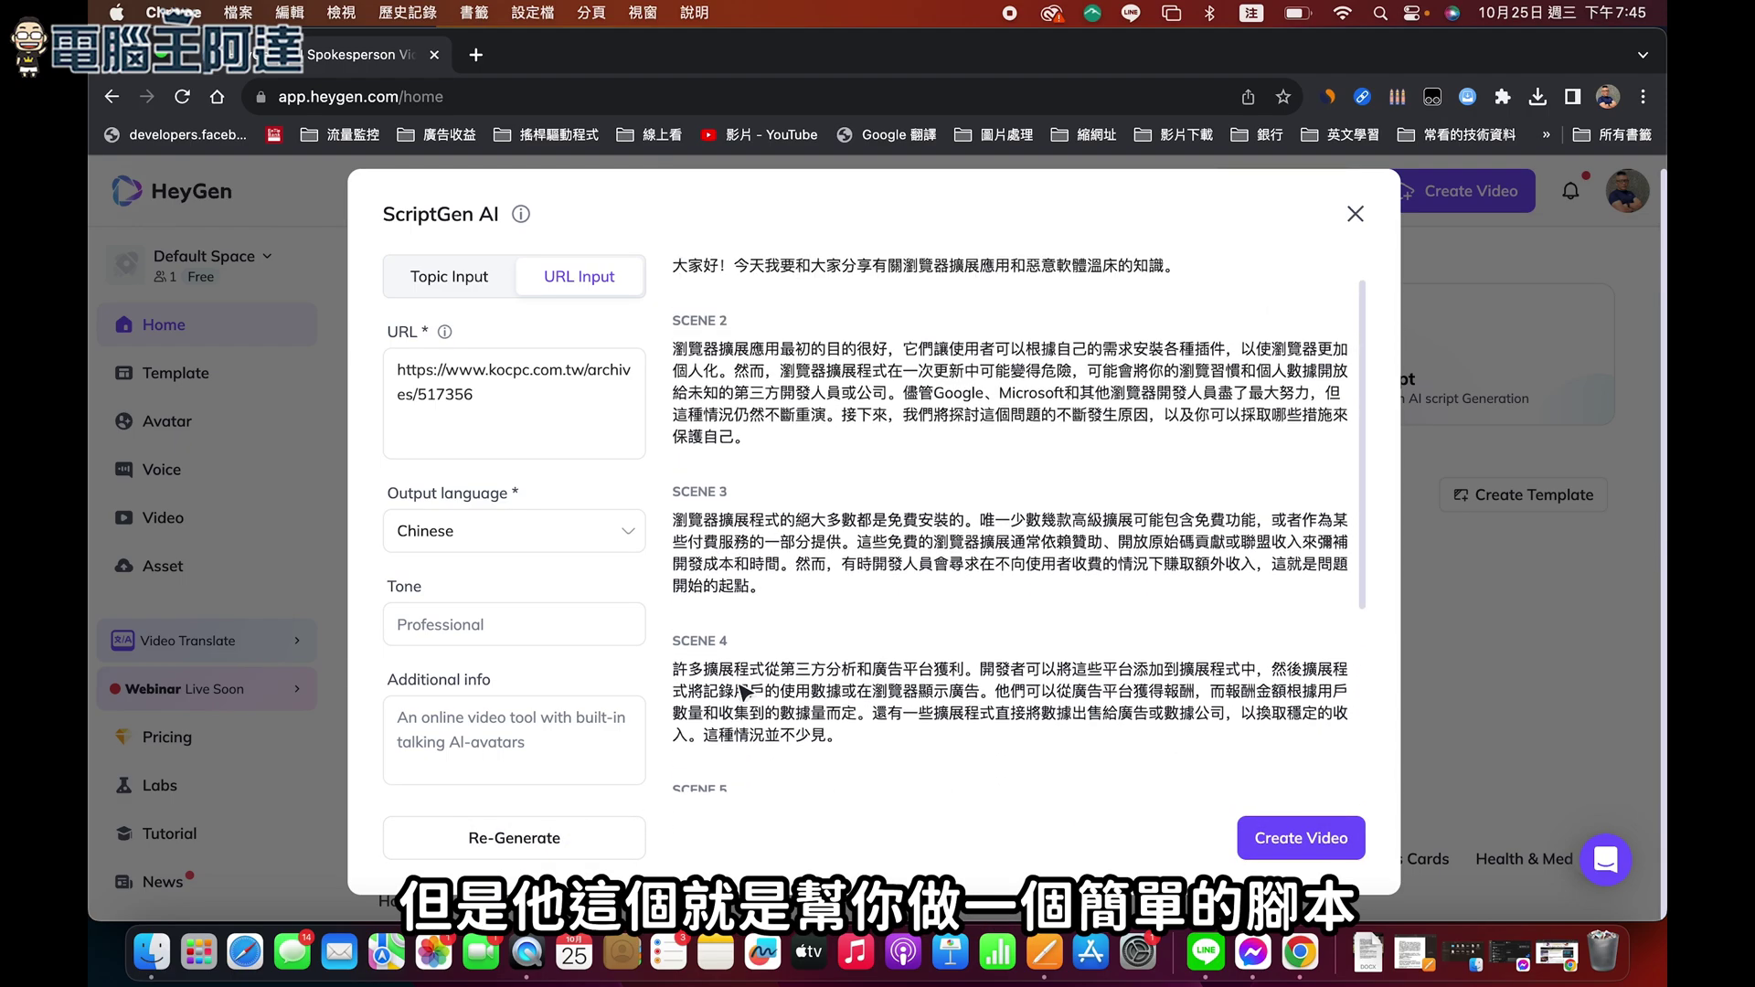
pyautogui.scroll(2, 745, 692)
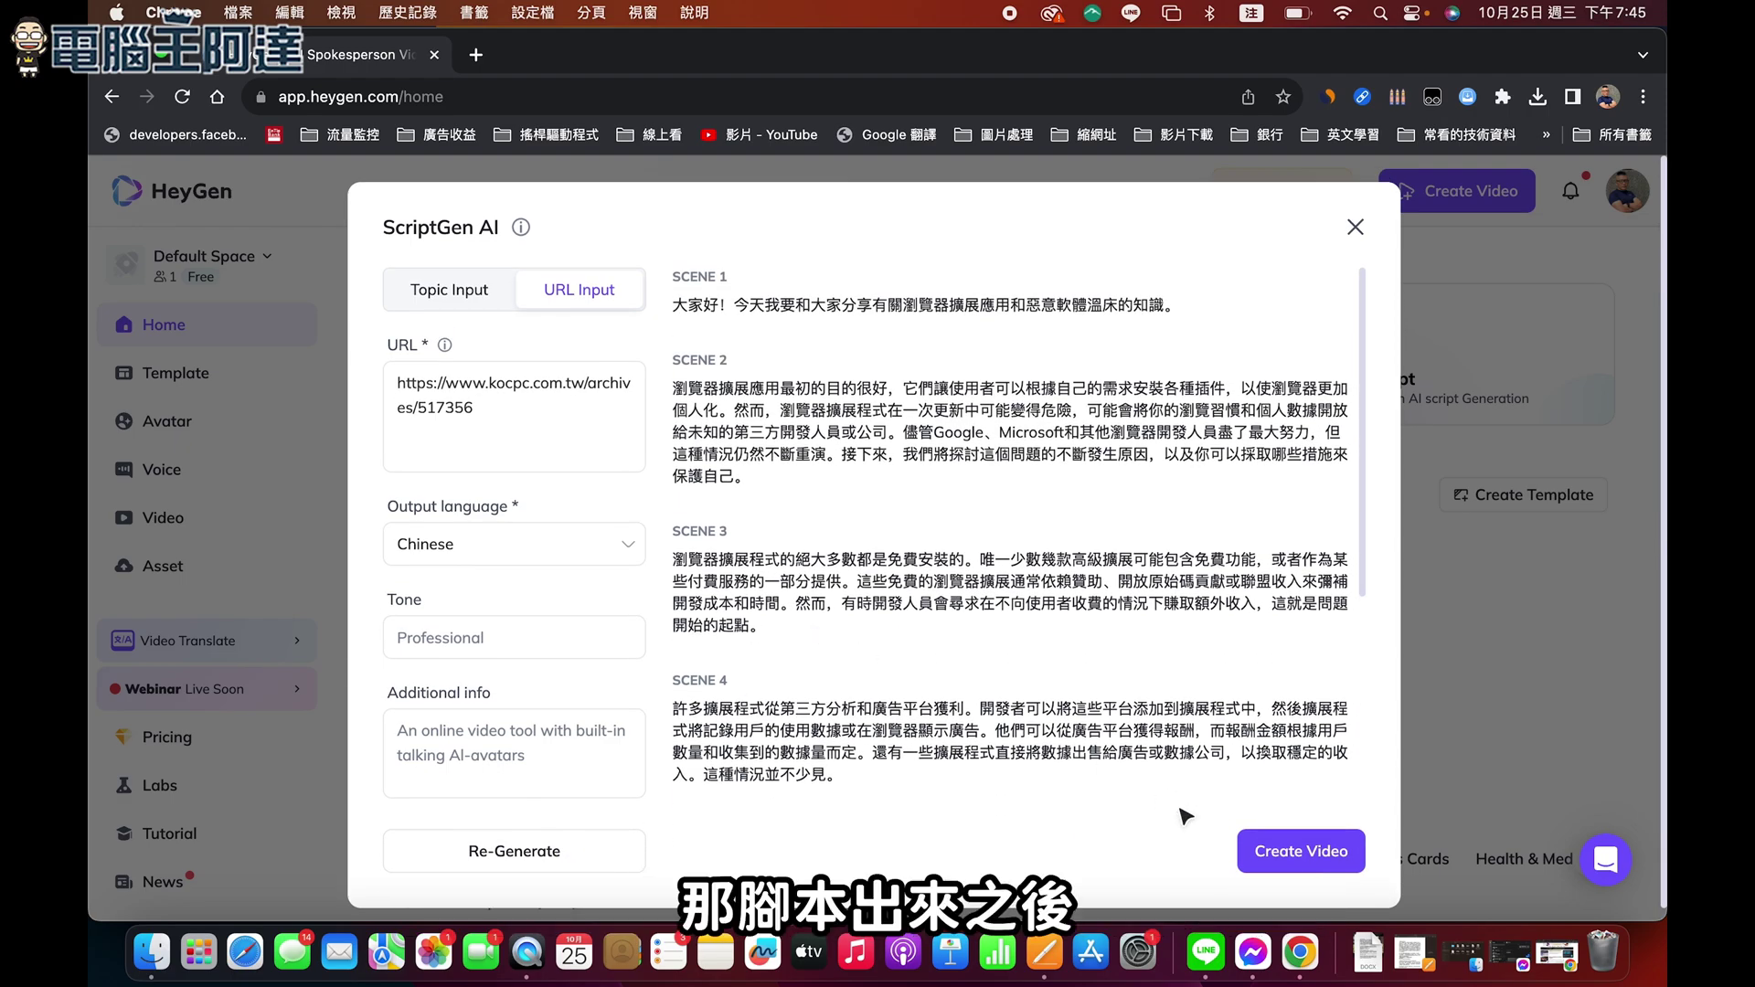
pyautogui.click(1294, 860)
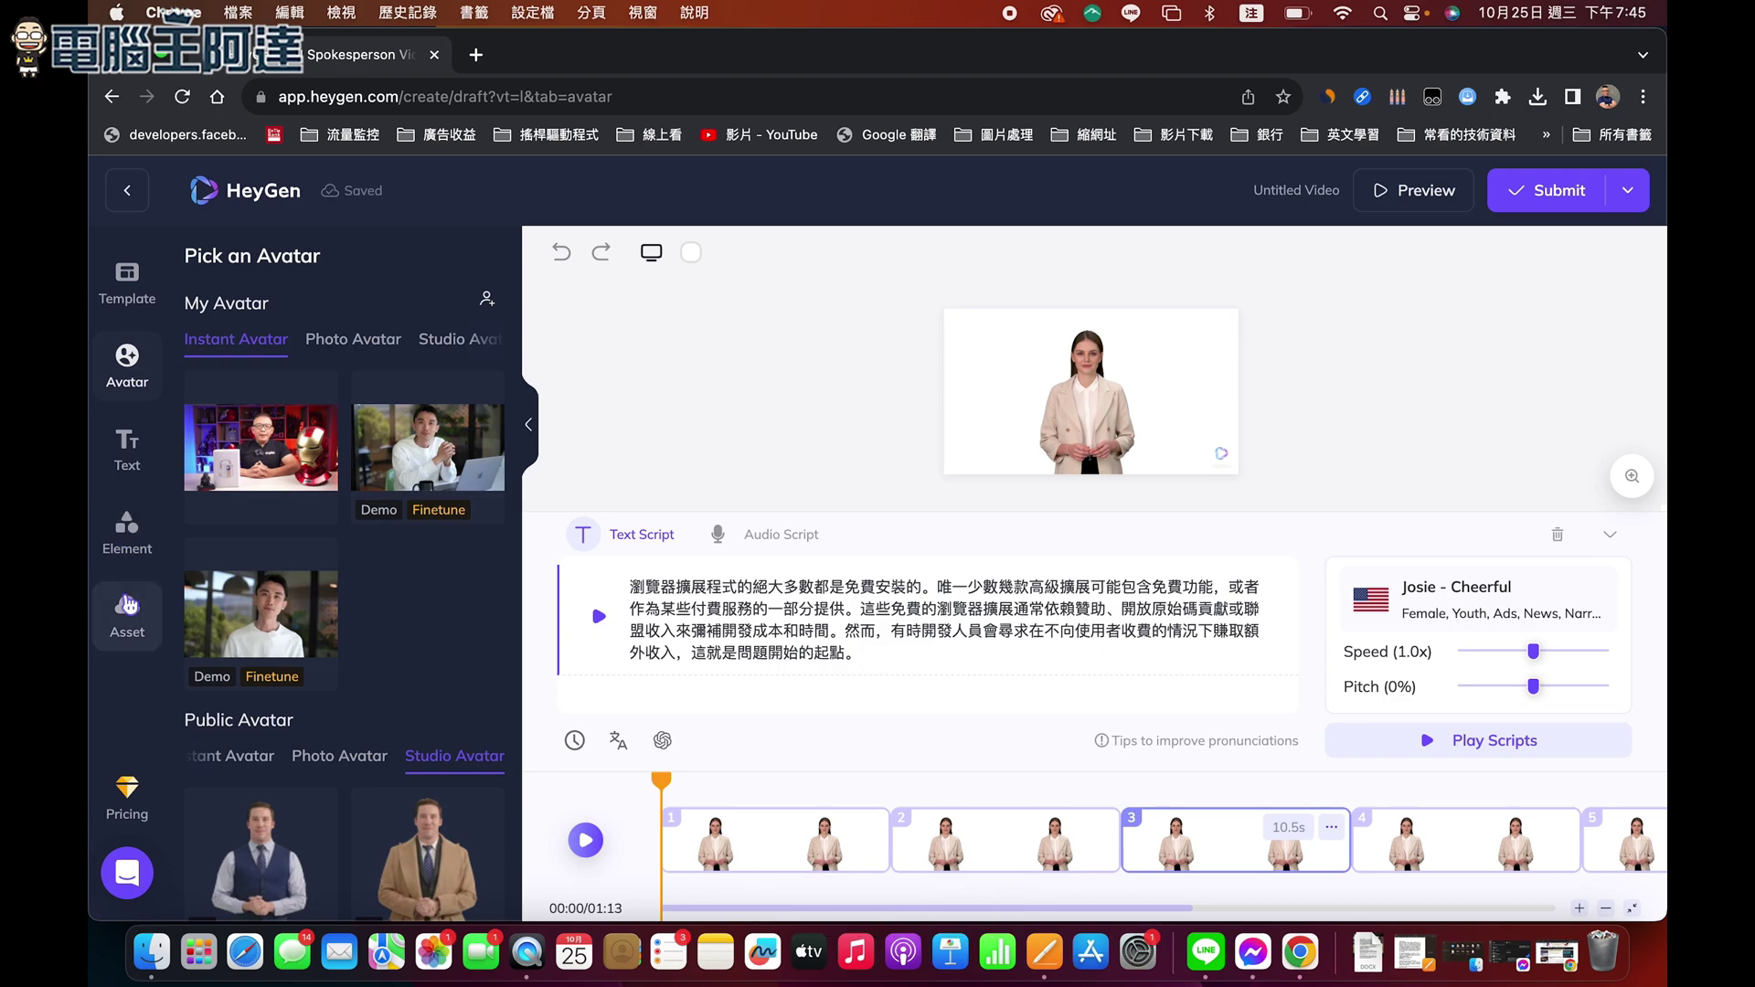
# Leave the video editor for the home page and go to Video Translate.
pyautogui.click(130, 194)
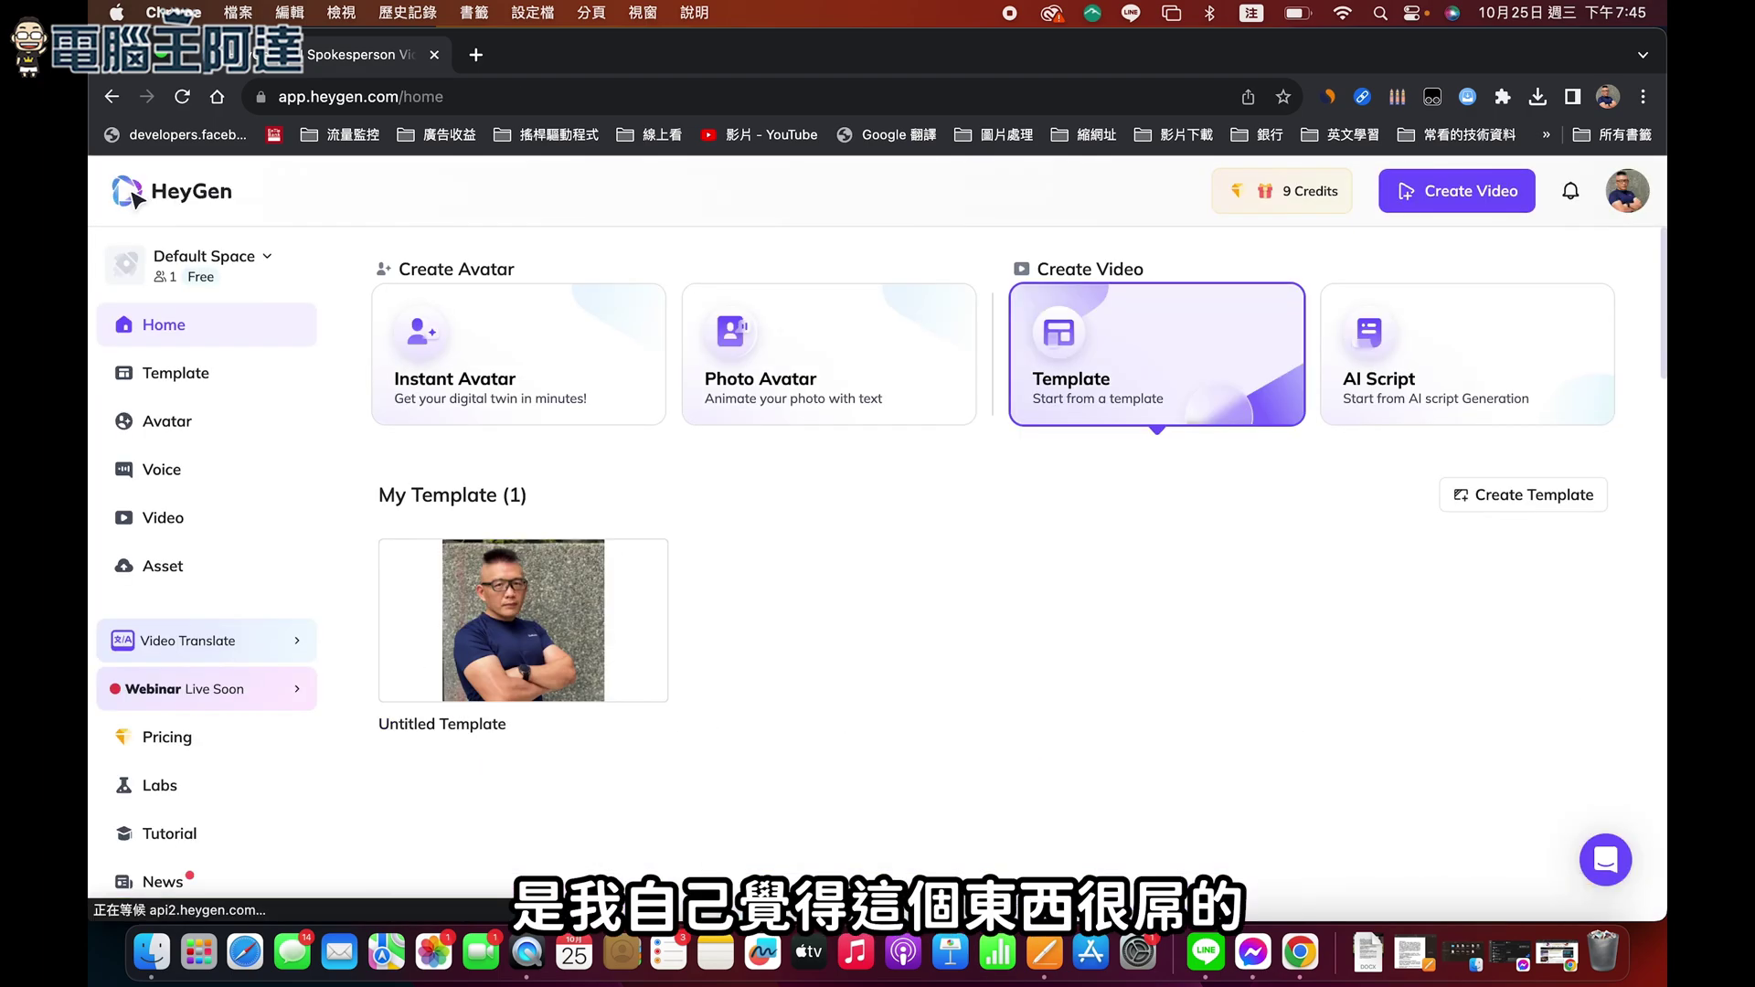
pyautogui.click(159, 644)
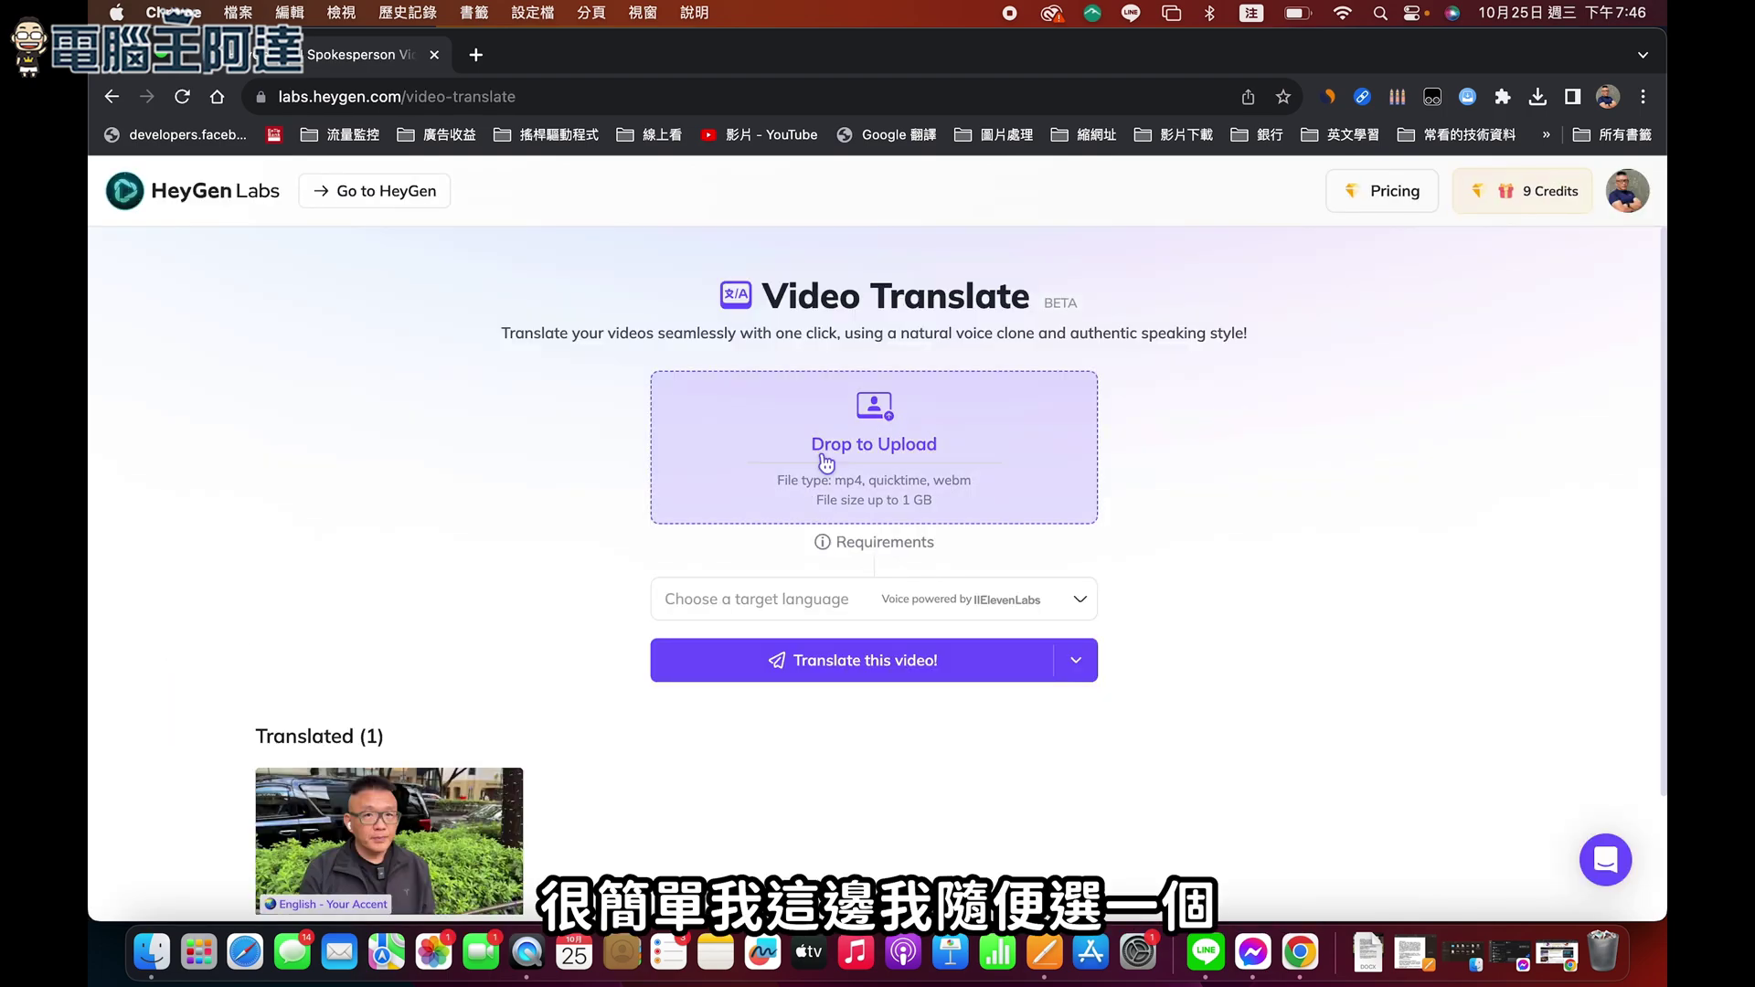
# Upload 01.MOV, set English - American Accent as target, and request its translation.
pyautogui.click(820, 453)
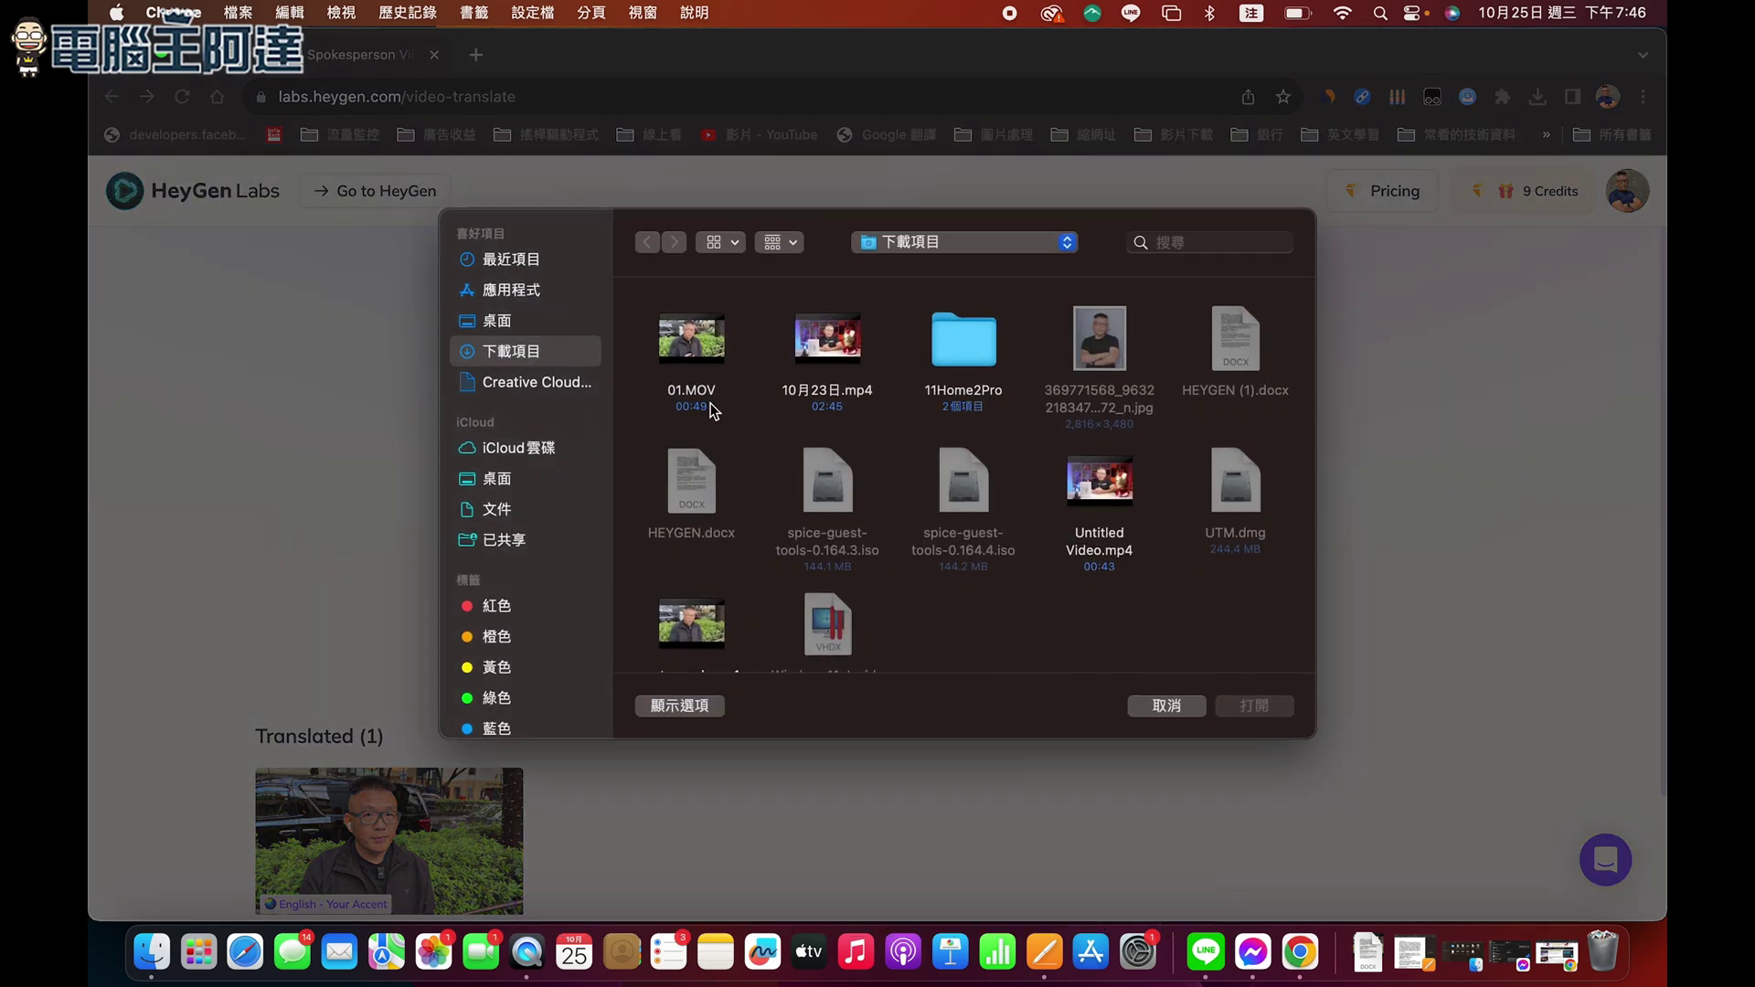
pyautogui.doubleClick(704, 370)
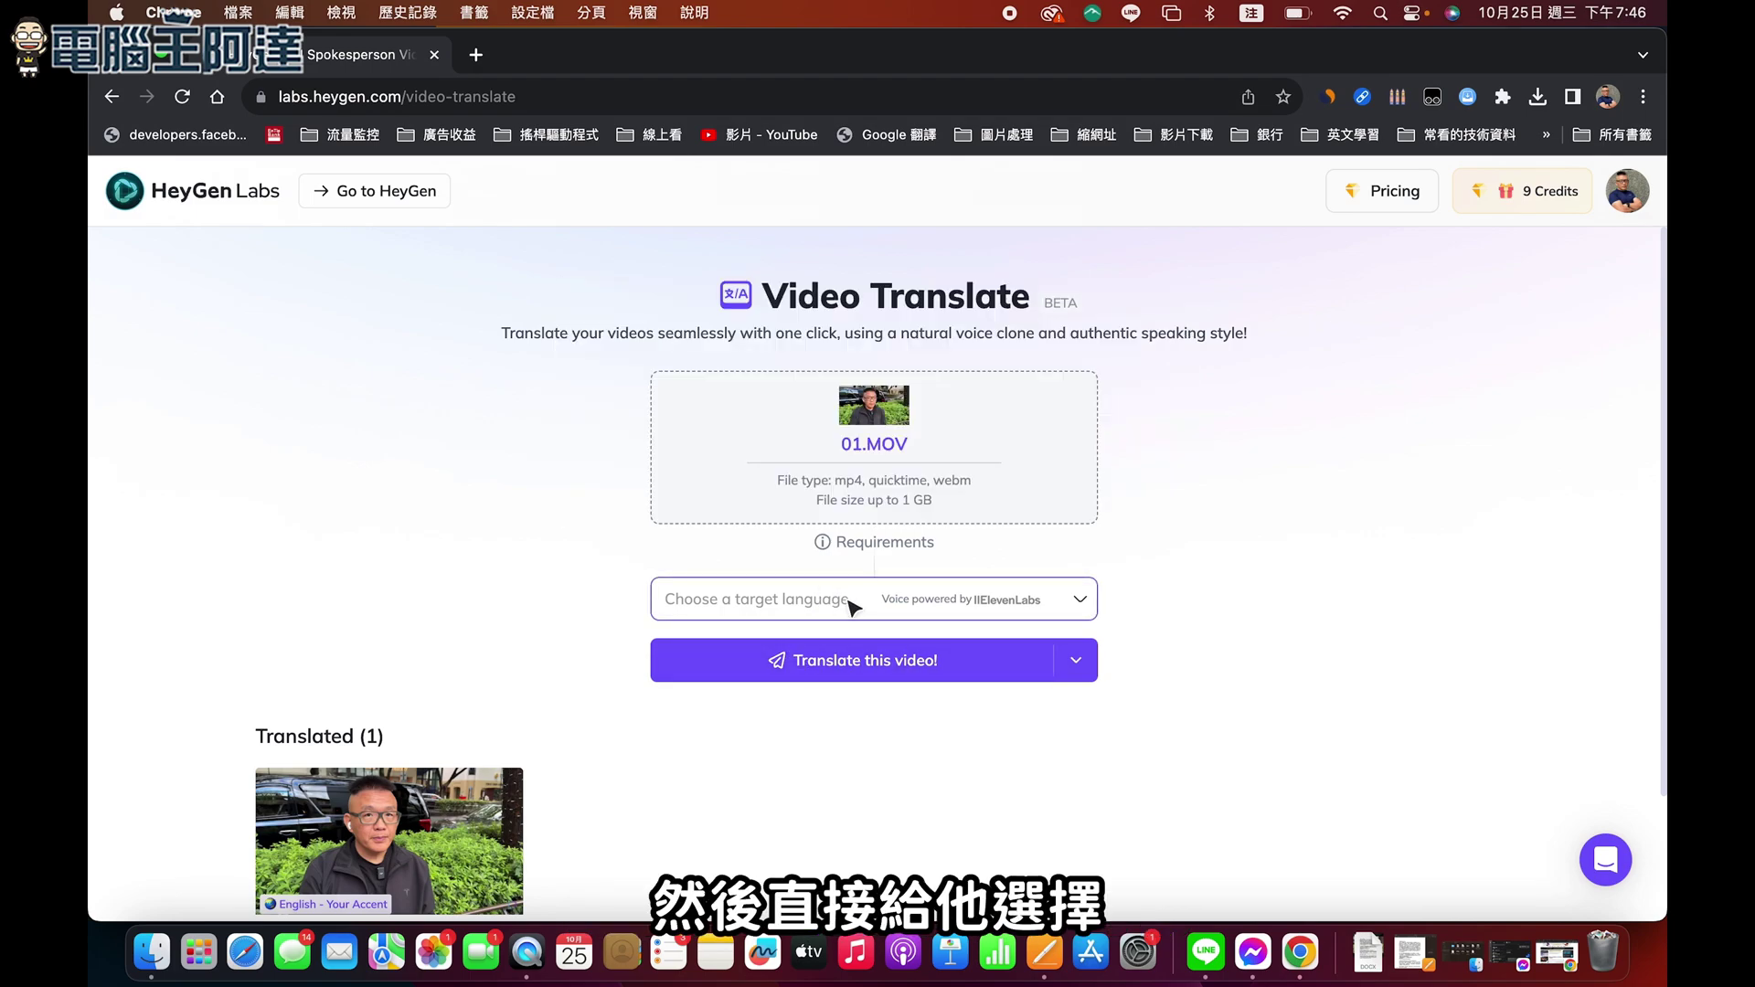
pyautogui.click(850, 601)
pyautogui.click(830, 681)
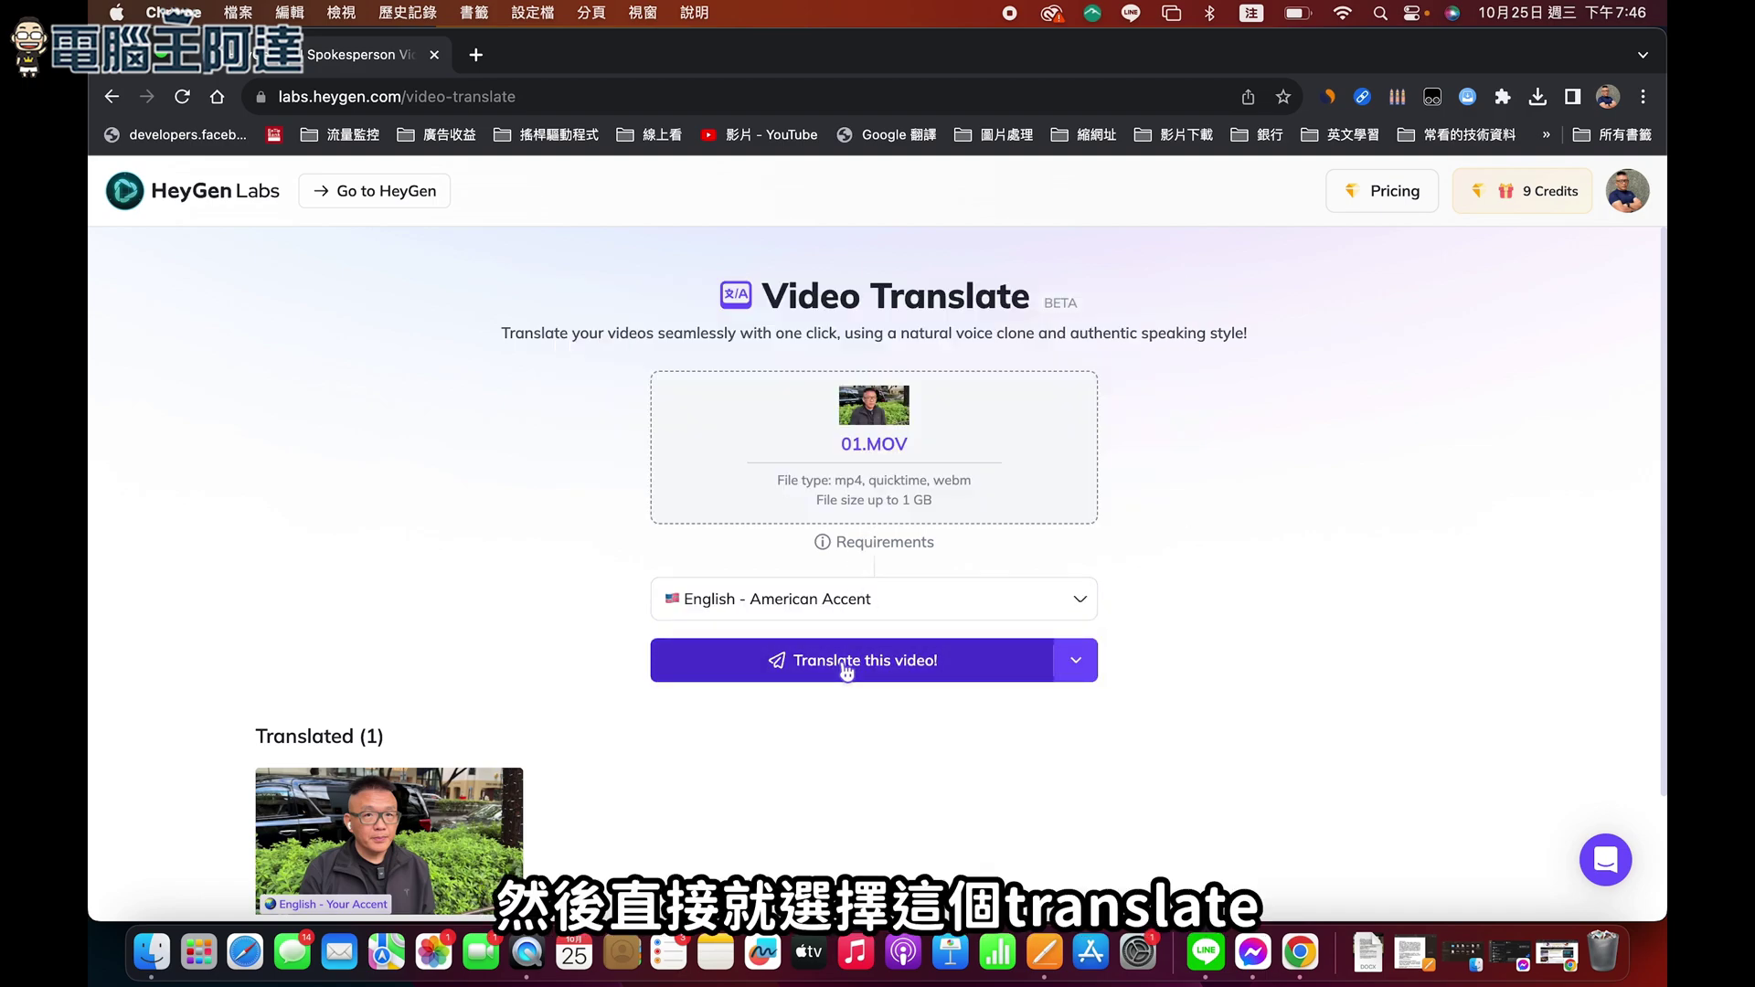
pyautogui.click(846, 672)
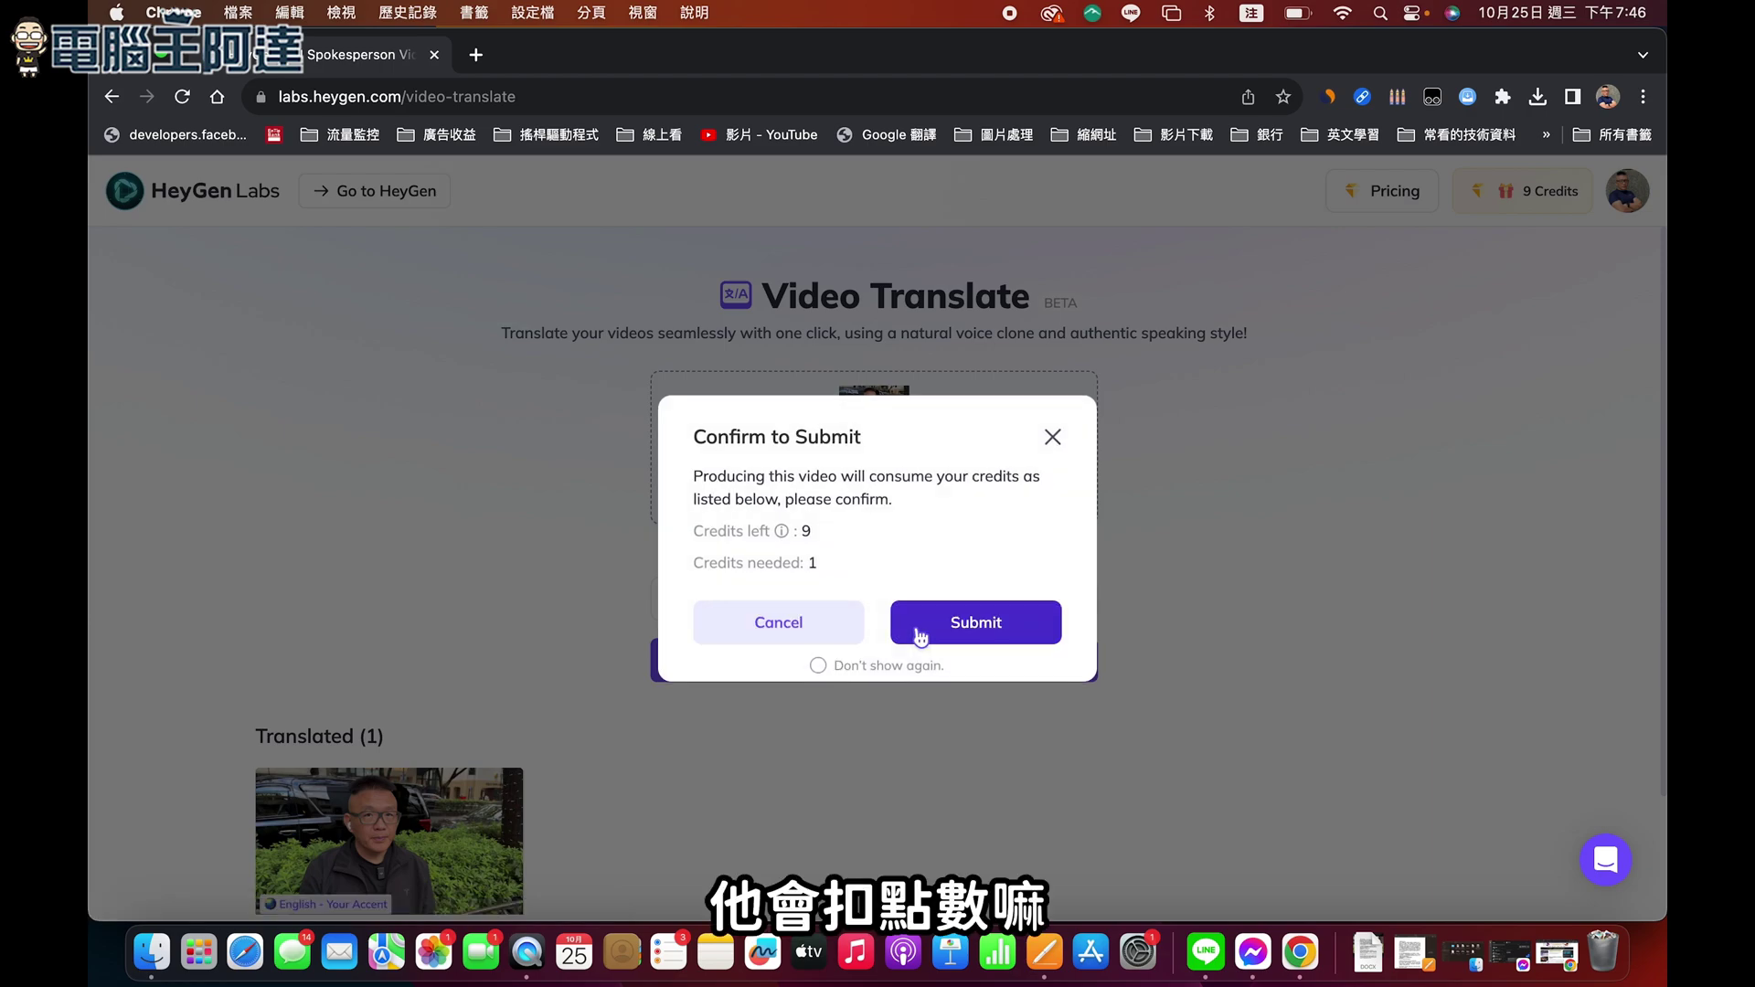
# Submit the translation request, then review and close the pricing plans.
pyautogui.click(921, 636)
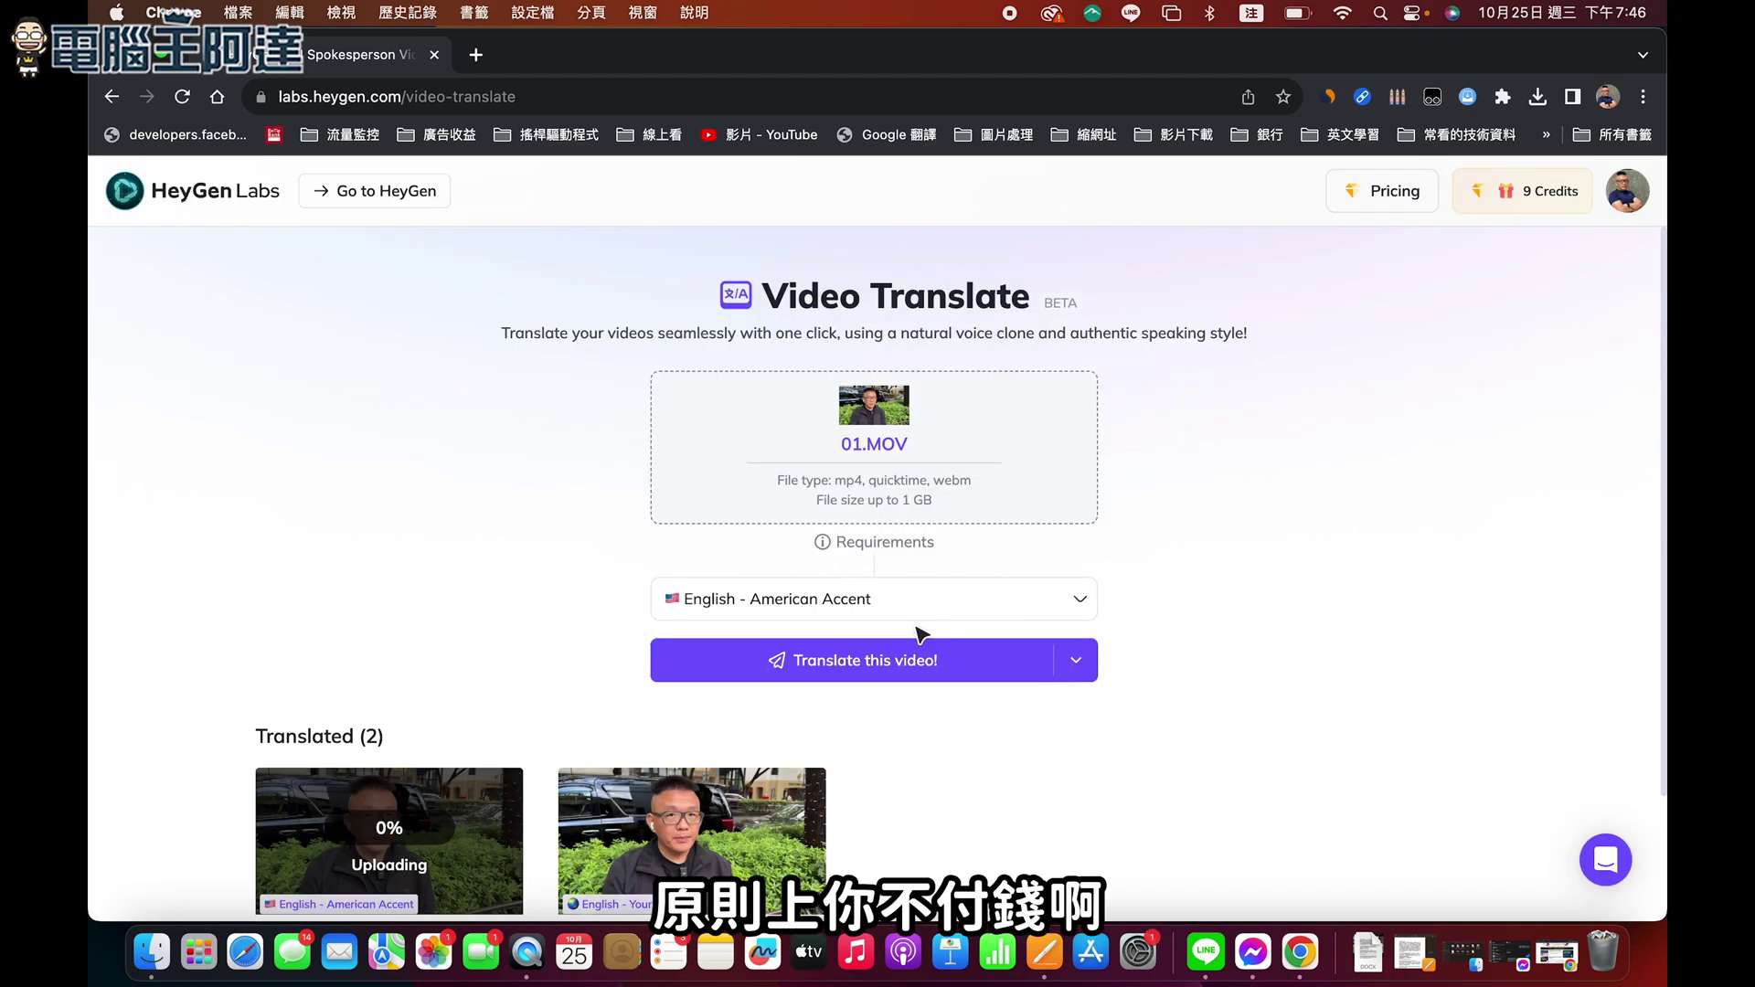
pyautogui.click(1344, 186)
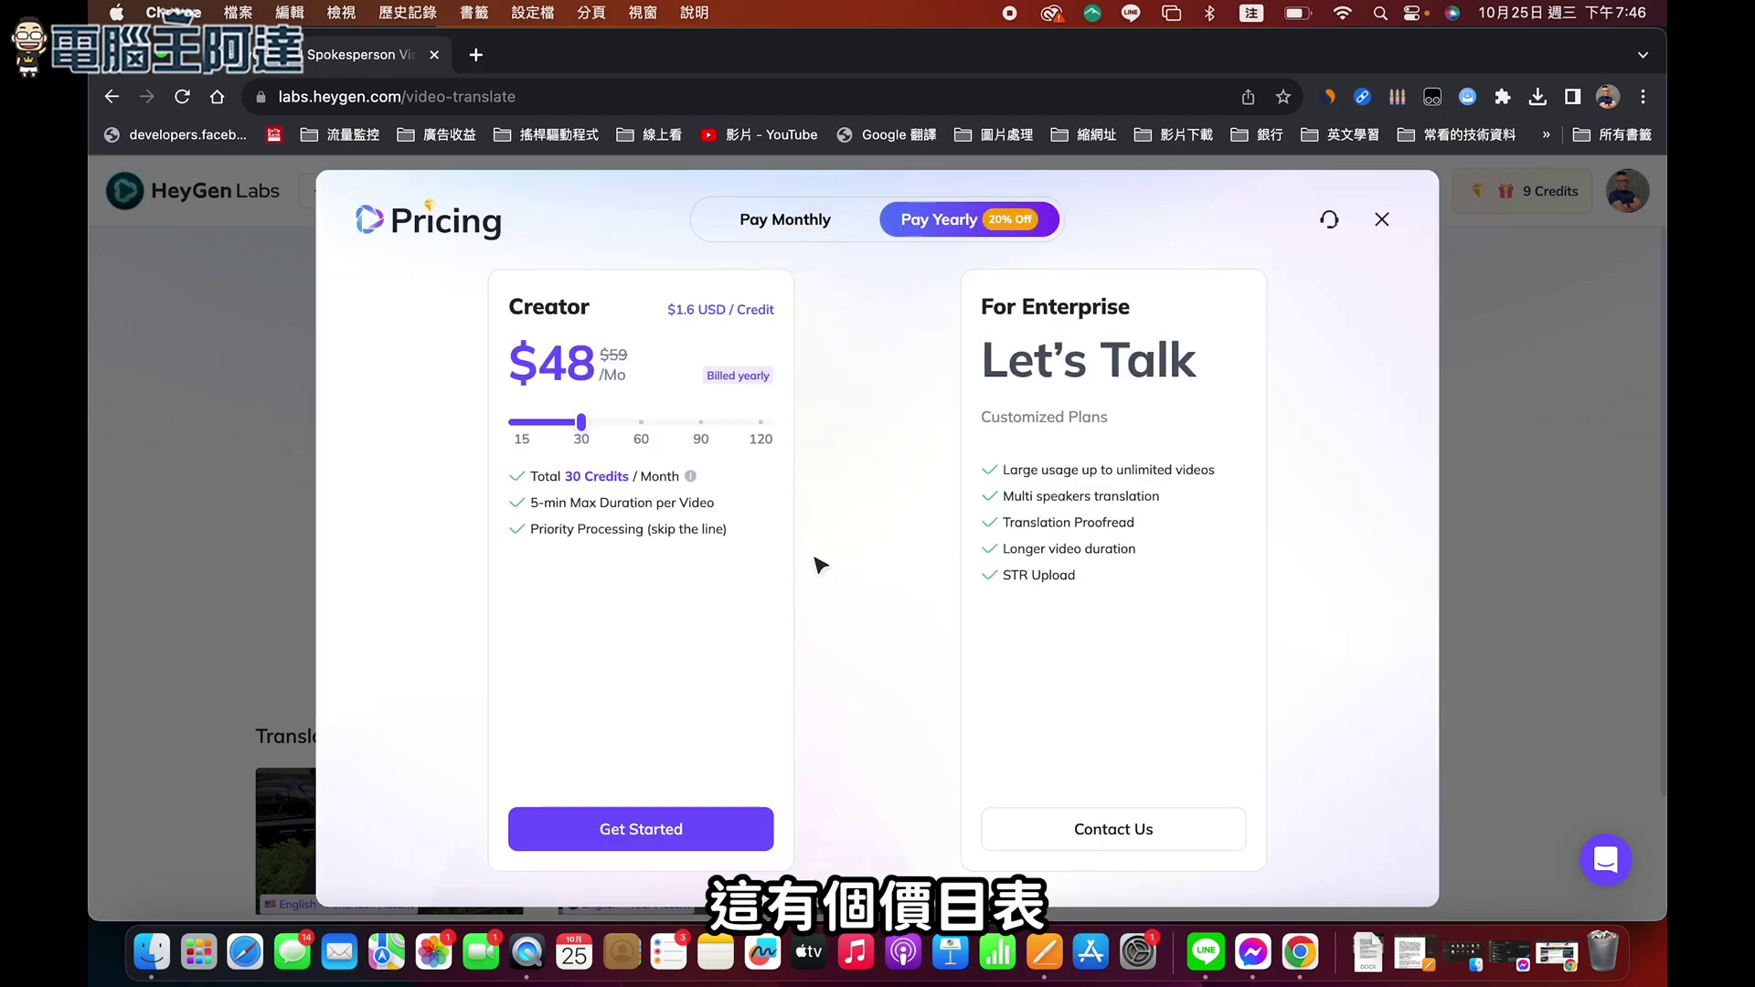
pyautogui.click(1382, 219)
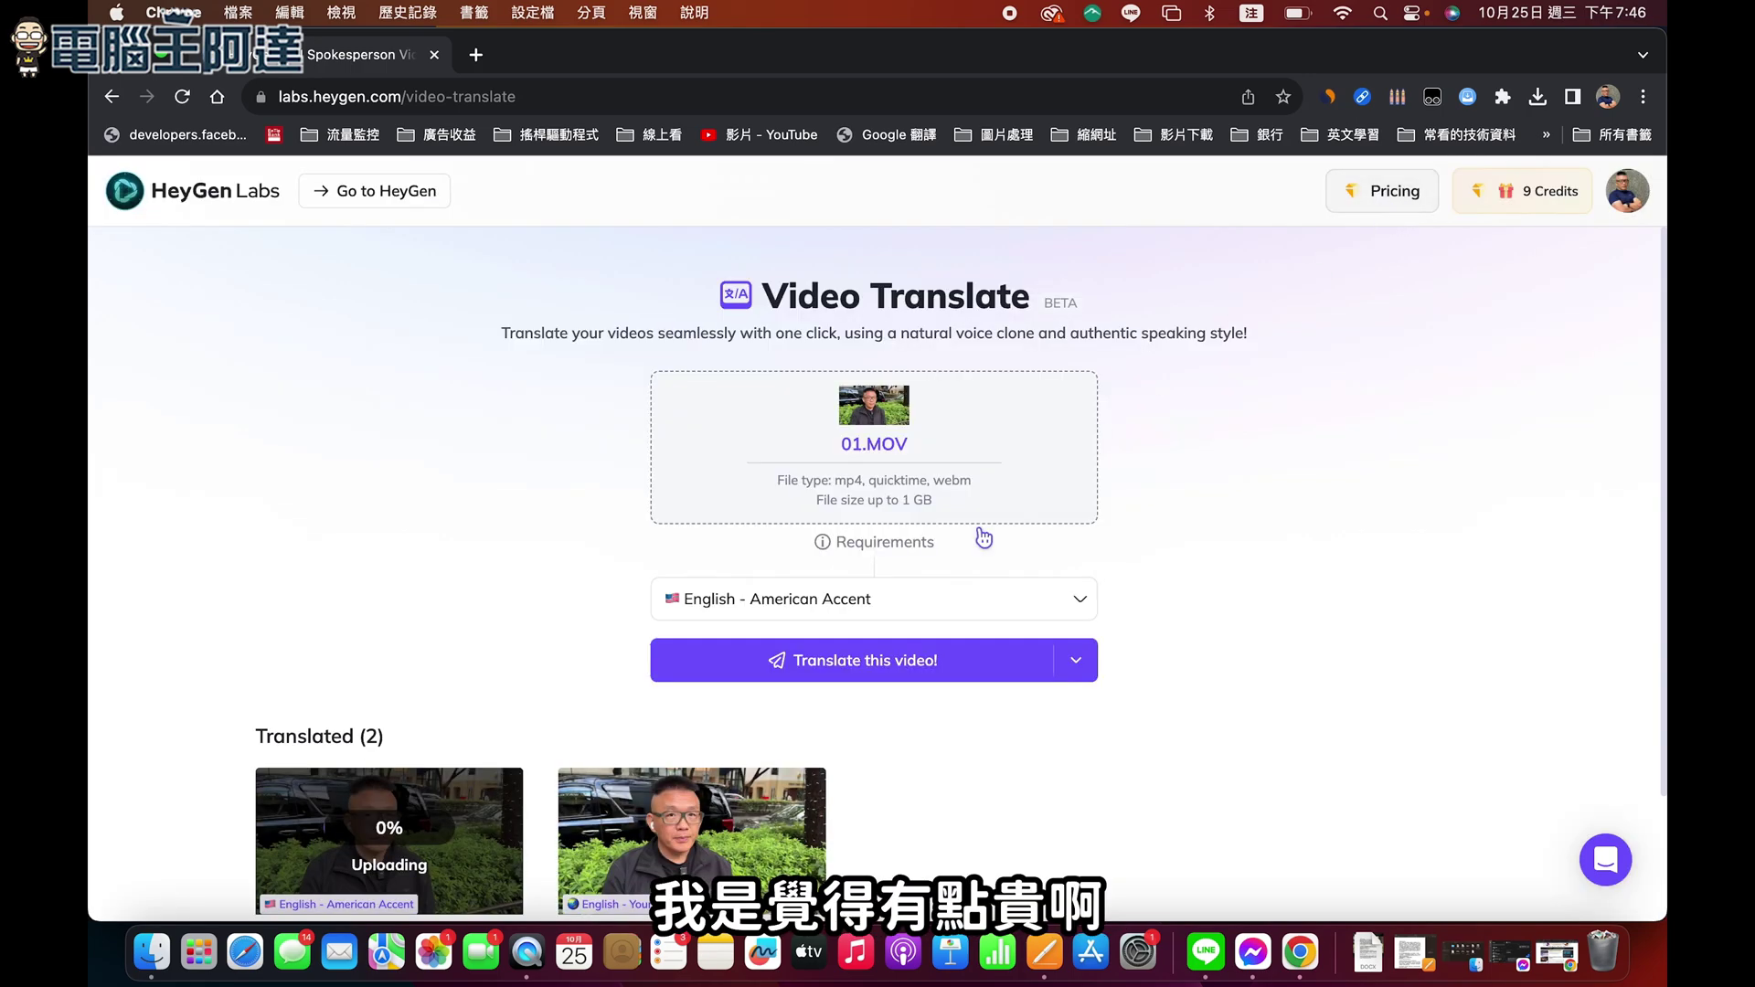
# Resubmit the 01.MOV translation and dismiss the daily limit warning.
pyautogui.scroll(-1, 873, 647)
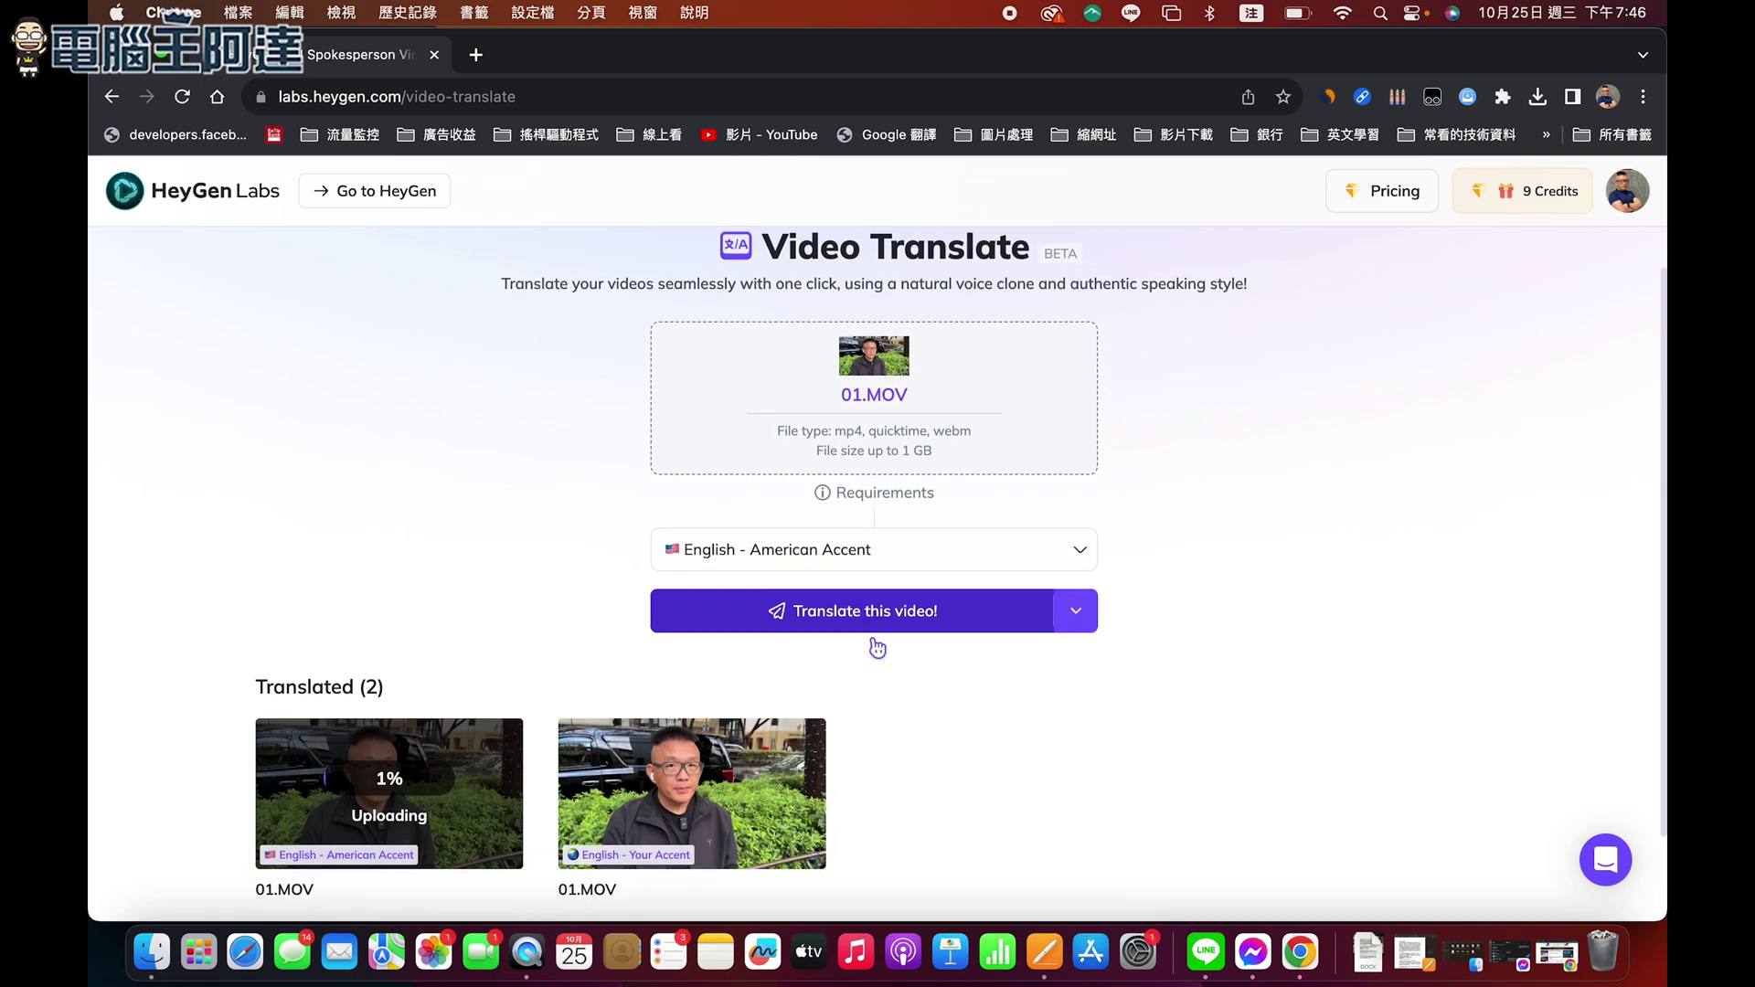
pyautogui.click(879, 620)
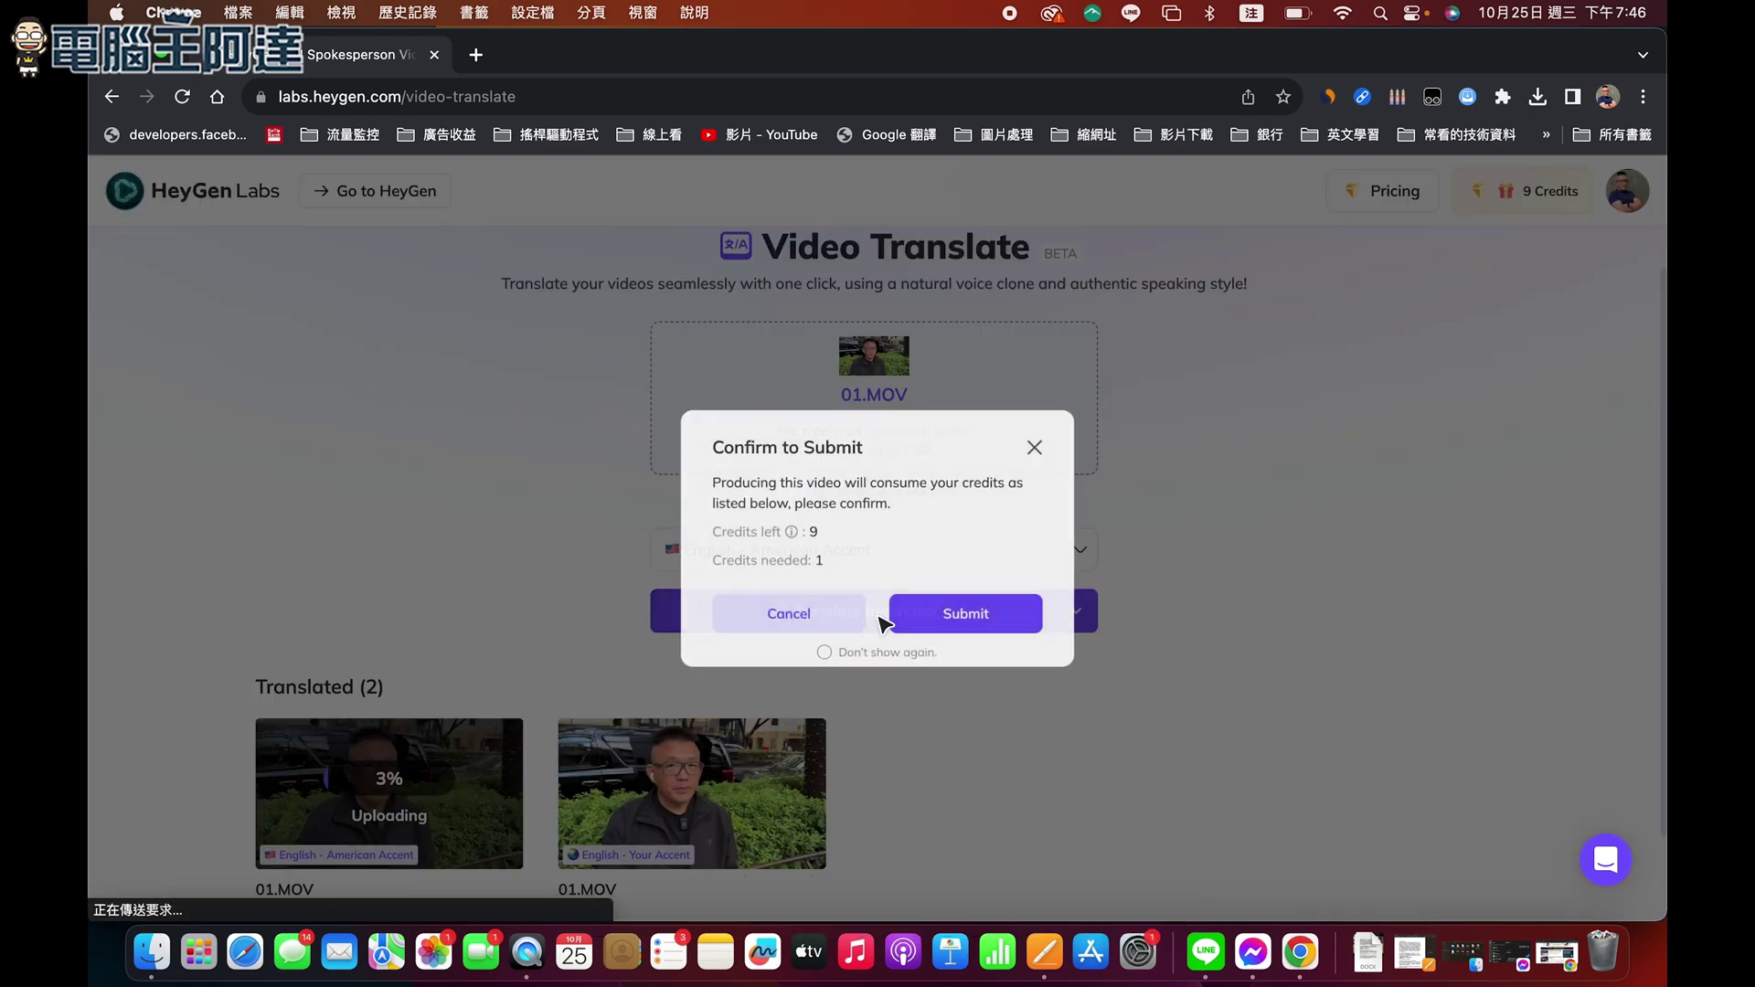
pyautogui.click(894, 614)
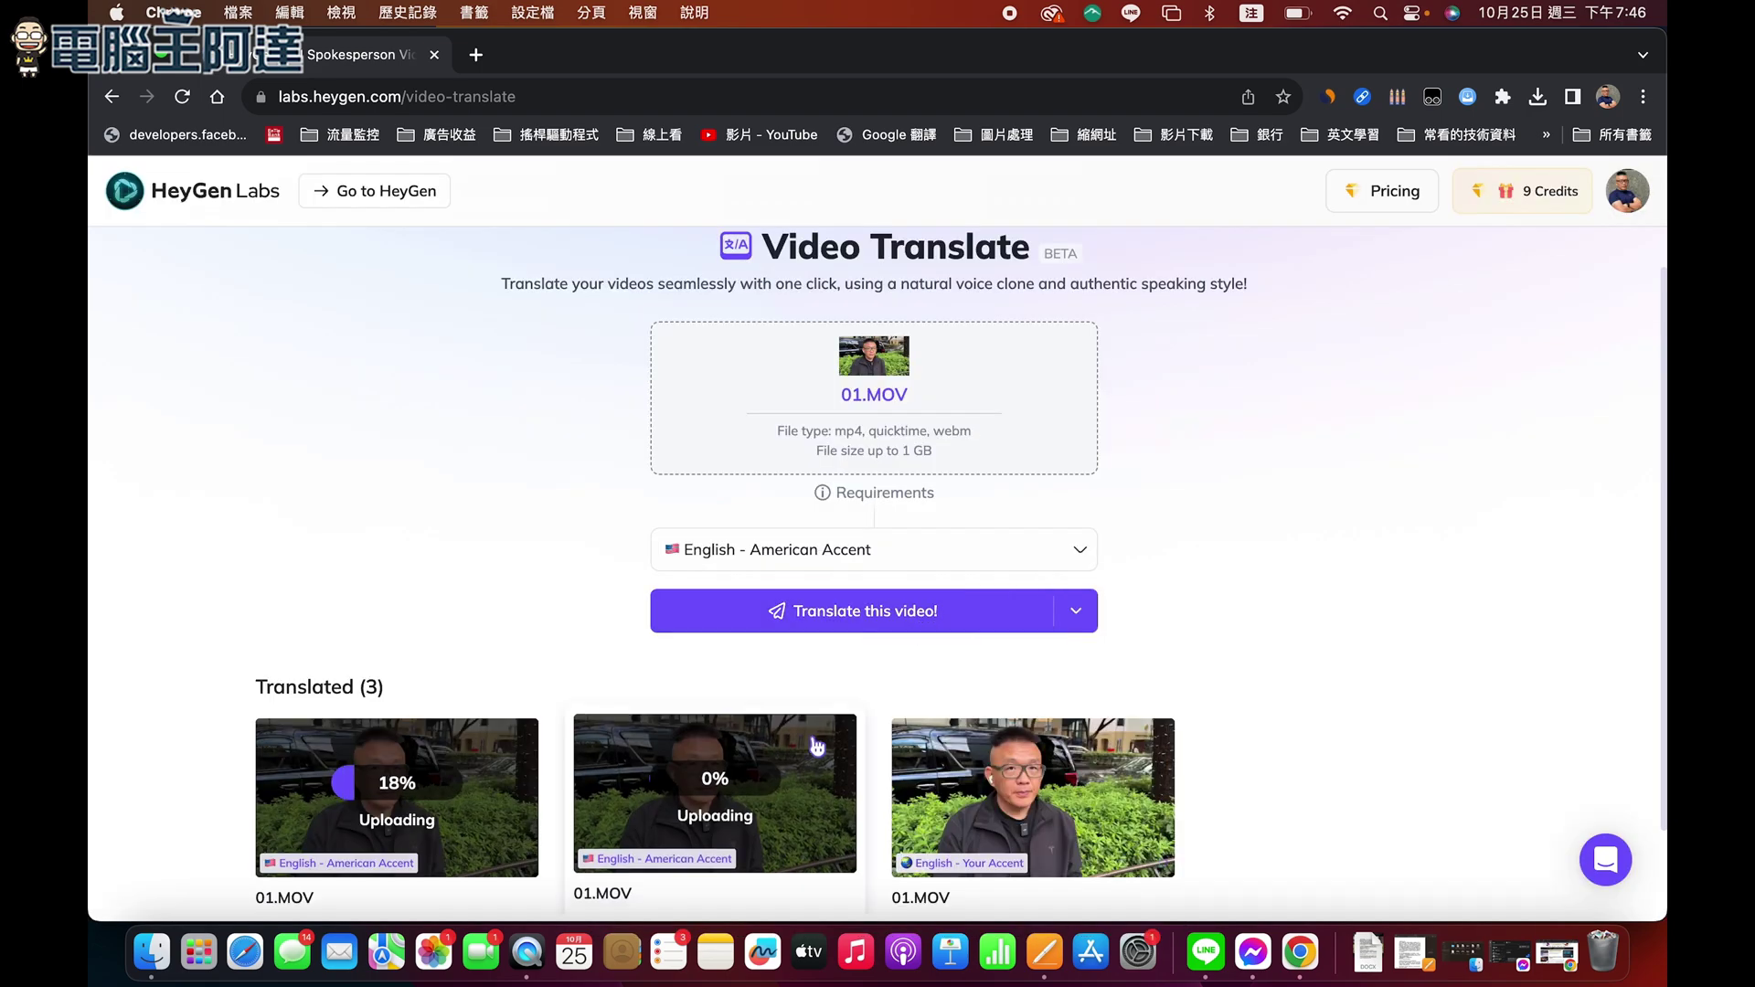
pyautogui.scroll(-2, 818, 748)
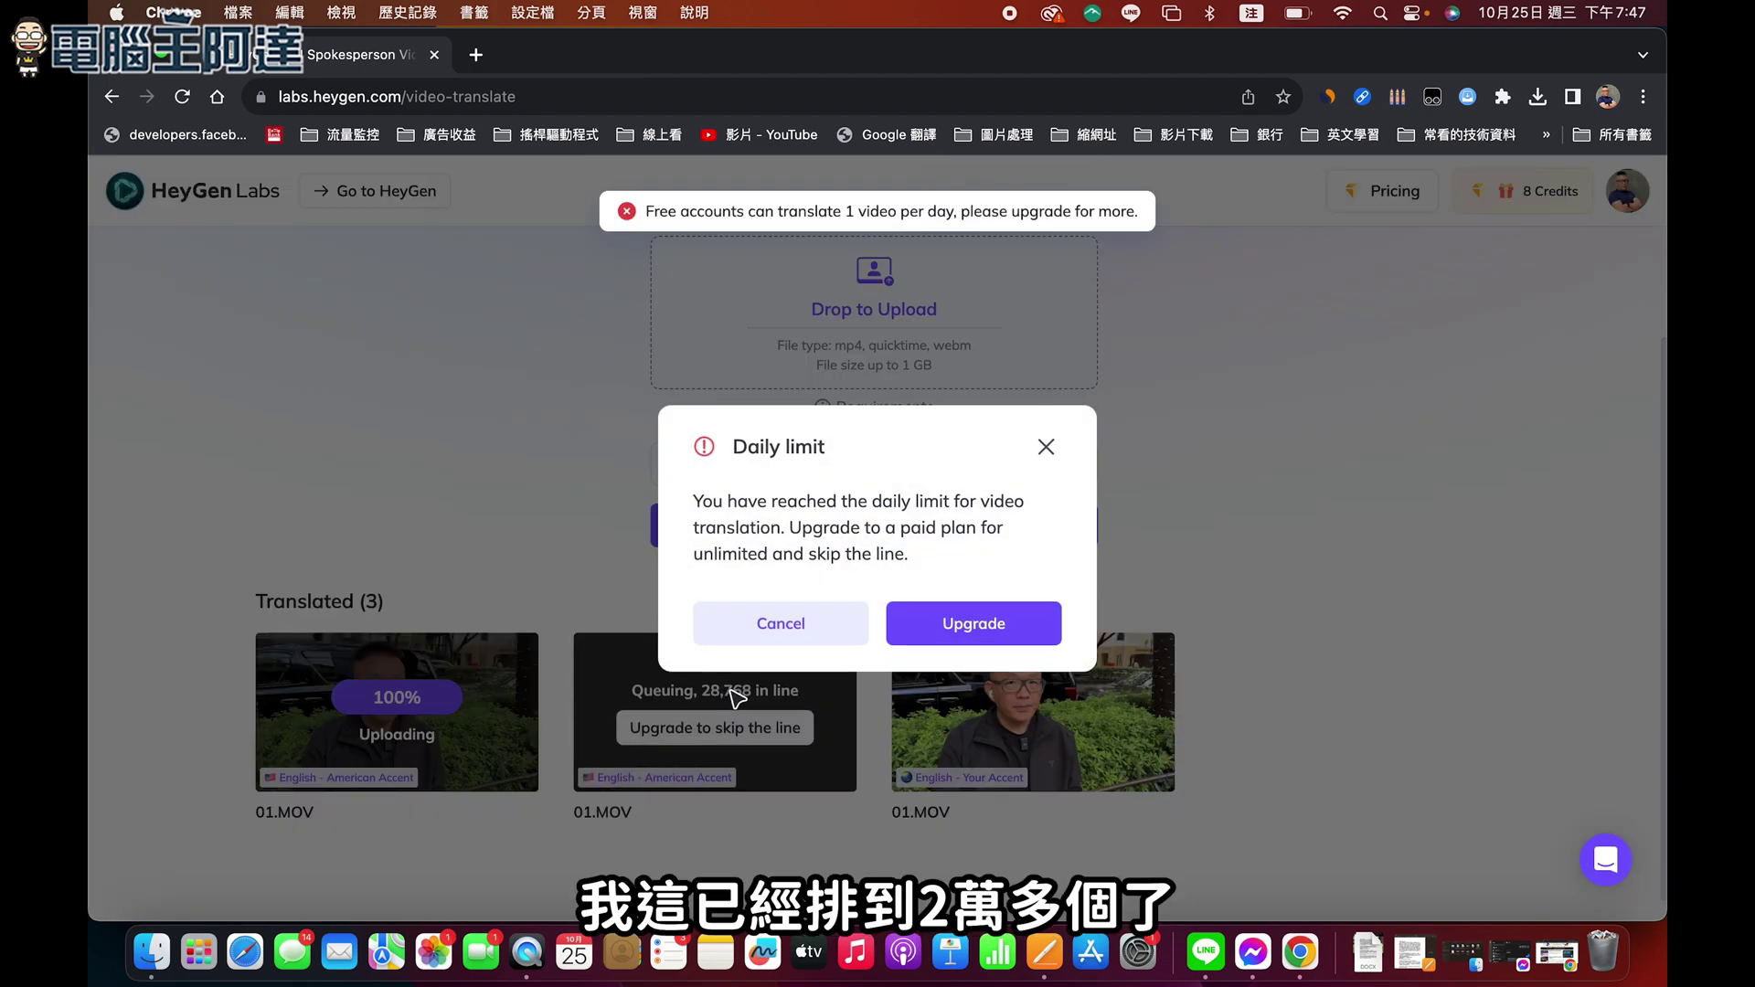
pyautogui.click(1045, 448)
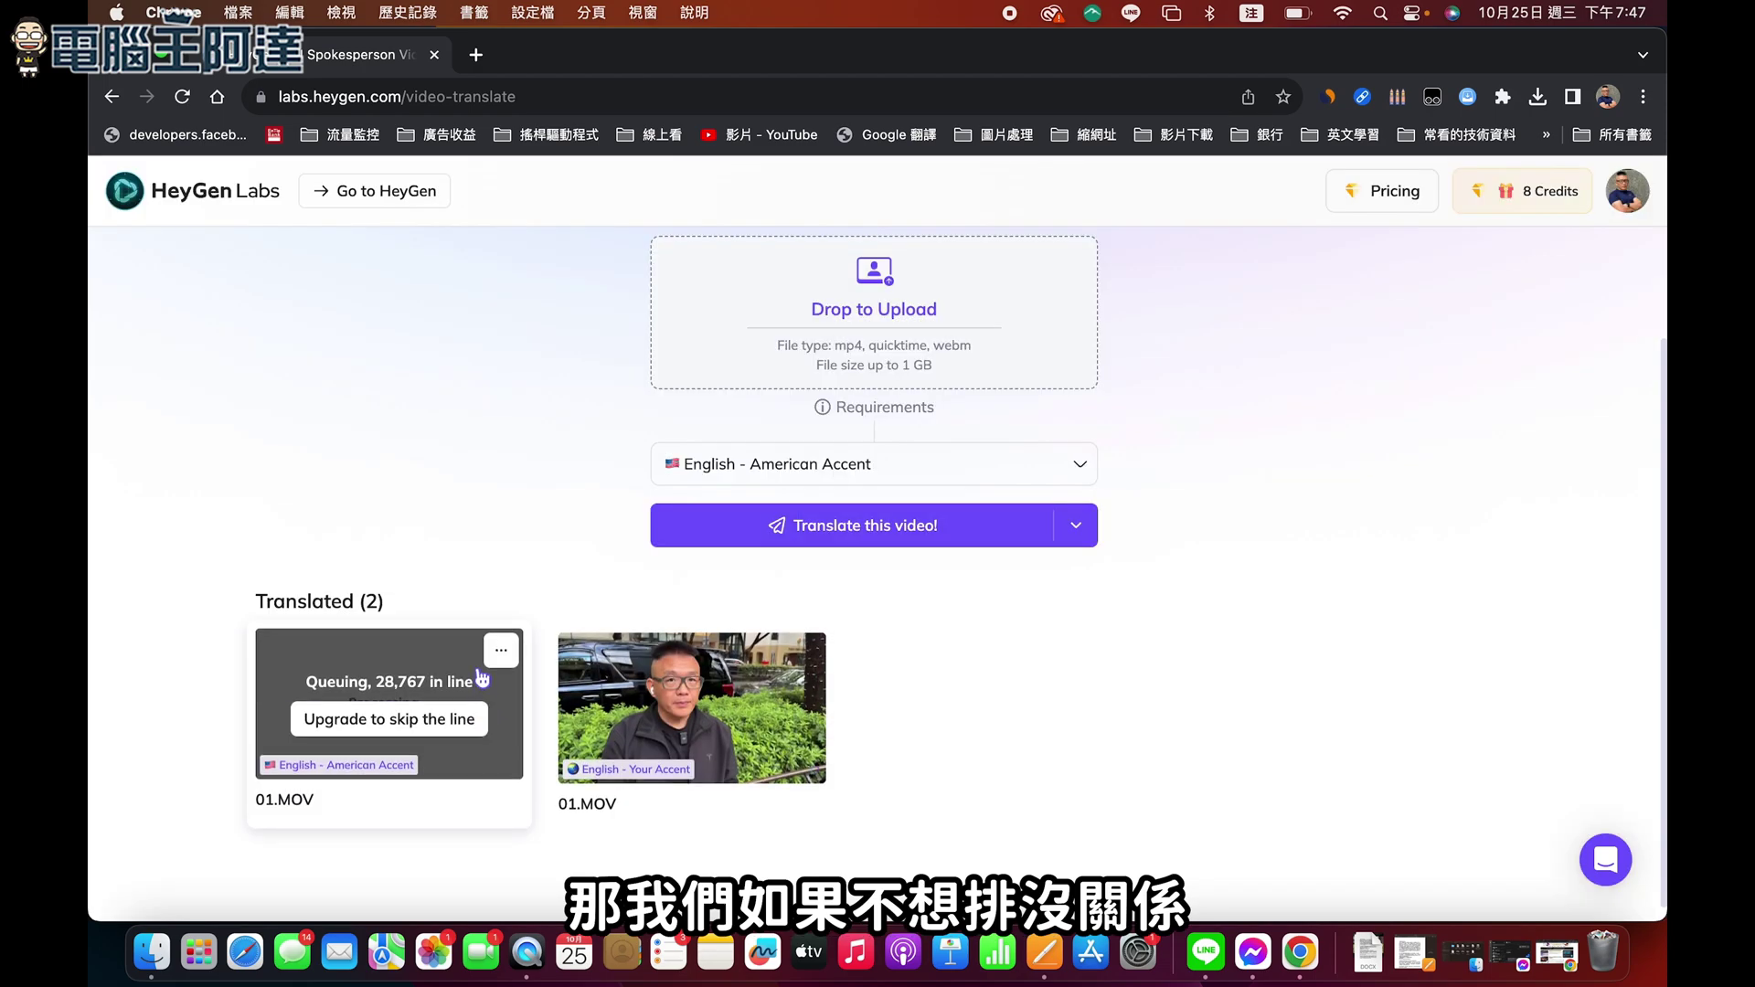